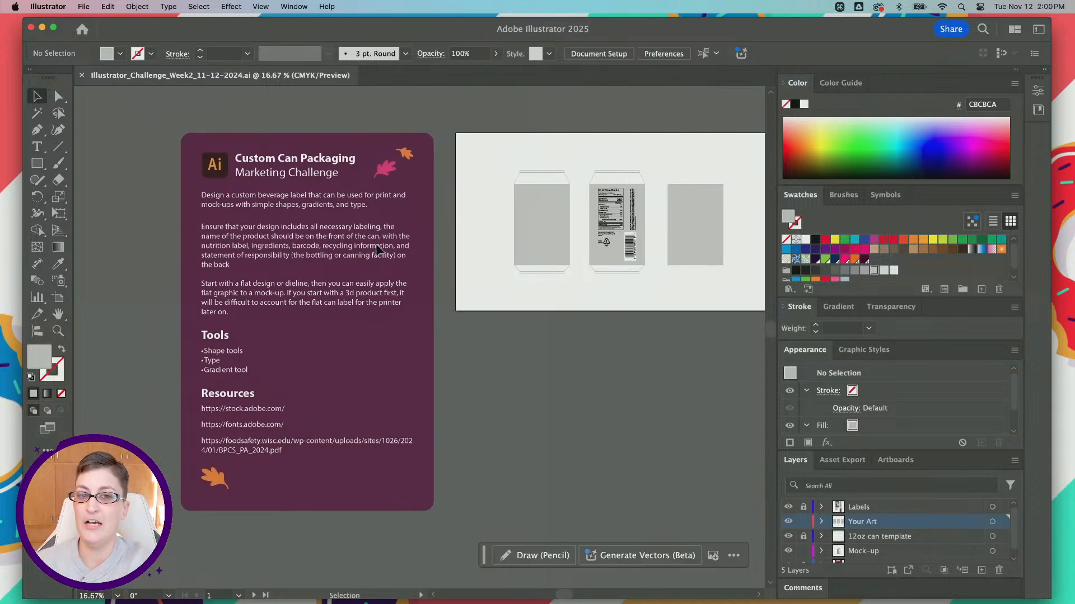
Step: Read the Custom Can Packaging challenge brief, including its labeling requirements, tools and resources
{"action": "scroll", "coordinate": [295, 286], "scroll_direction": "up", "scroll_amount": 1, "text": "alt"}
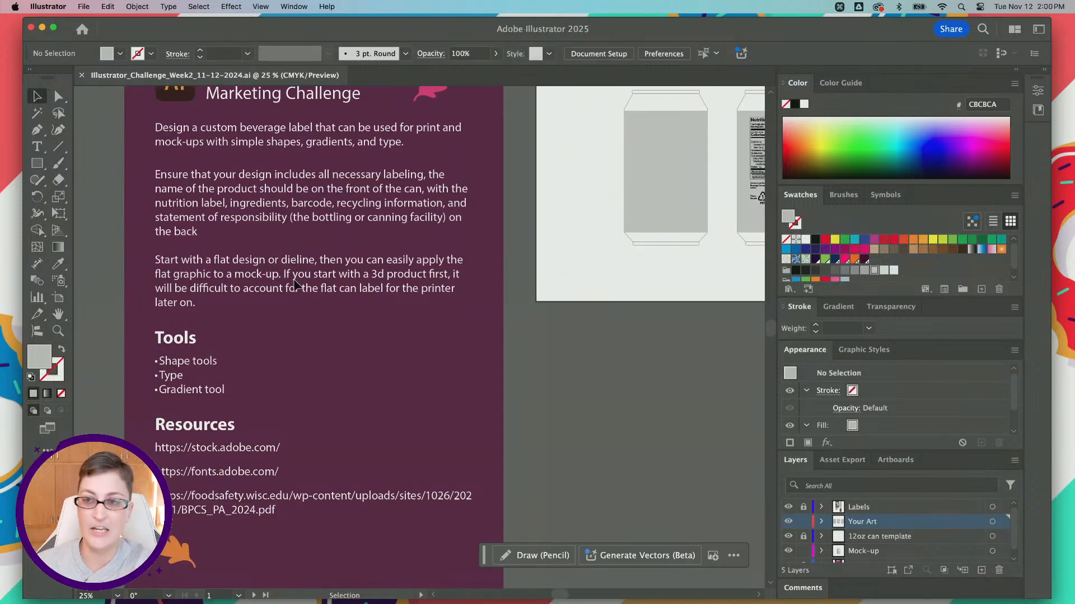
{"action": "scroll", "coordinate": [295, 285], "scroll_direction": "up", "scroll_amount": 1}
{"action": "scroll", "coordinate": [294, 286], "scroll_direction": "left", "scroll_amount": 1}
{"action": "scroll", "coordinate": [293, 279], "scroll_direction": "down", "scroll_amount": 3}
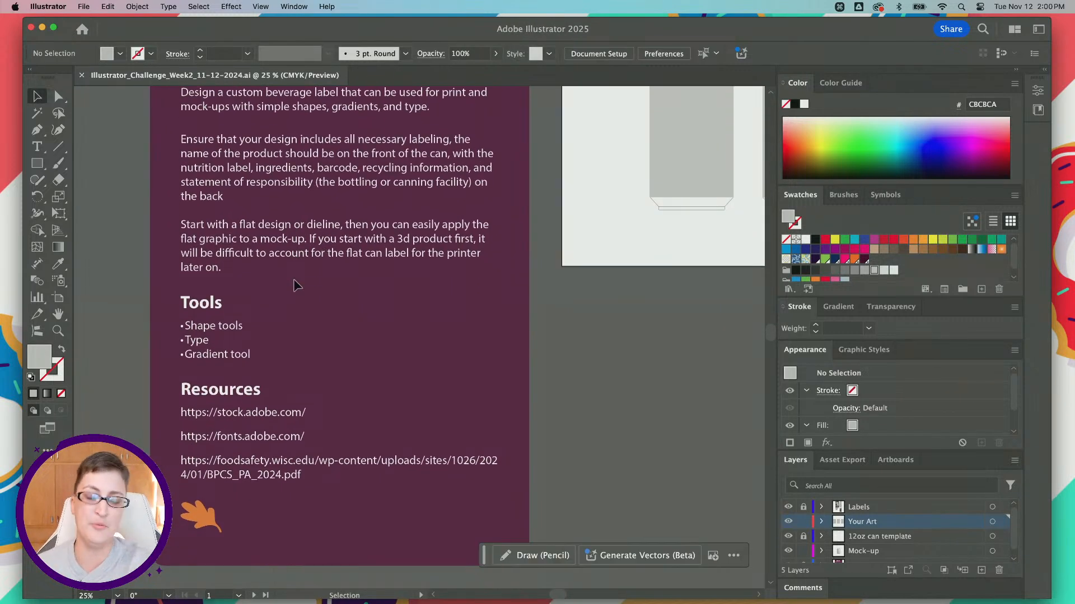
{"action": "scroll", "coordinate": [335, 193], "scroll_direction": "up", "scroll_amount": 1}
{"action": "scroll", "coordinate": [335, 193], "scroll_direction": "right", "scroll_amount": 5}
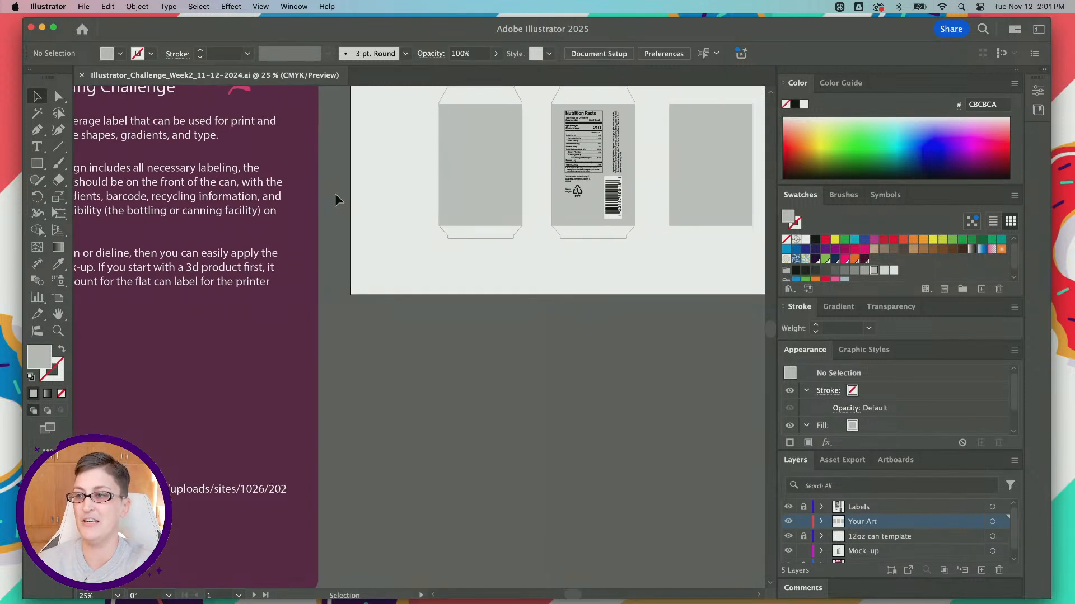
{"action": "scroll", "coordinate": [335, 193], "scroll_direction": "left", "scroll_amount": 2}
{"action": "scroll", "coordinate": [334, 193], "scroll_direction": "left", "scroll_amount": 5}
{"action": "scroll", "coordinate": [335, 193], "scroll_direction": "right", "scroll_amount": 6}
{"action": "scroll", "coordinate": [357, 200], "scroll_direction": "up", "scroll_amount": 1, "text": "alt"}
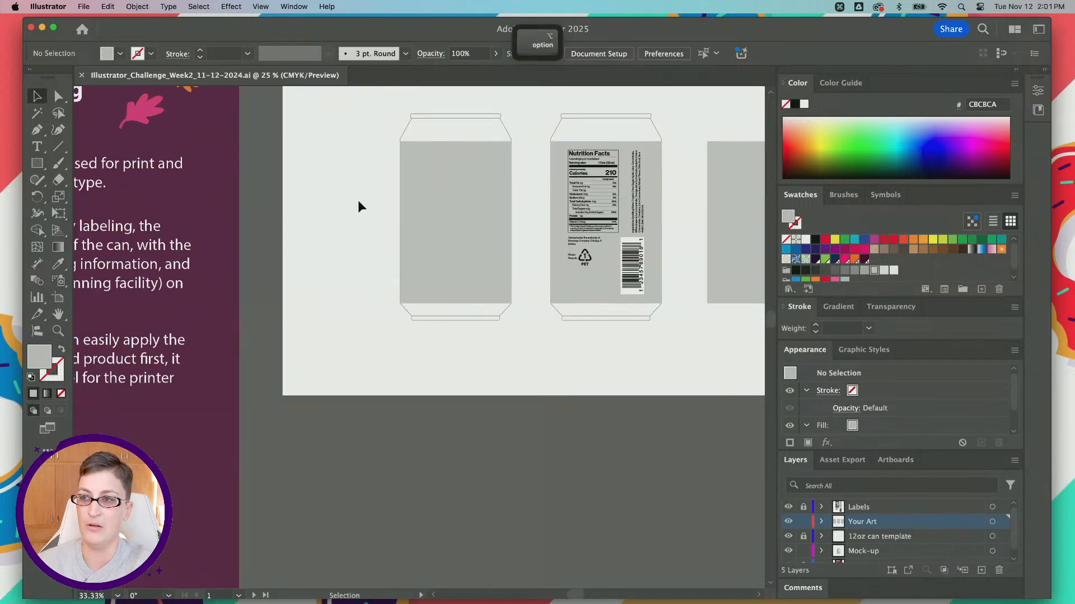
Step: Examine the flat can label template and the metal can mock-up on the neighbouring artboard
{"action": "scroll", "coordinate": [358, 201], "scroll_direction": "right", "scroll_amount": 3}
{"action": "scroll", "coordinate": [358, 200], "scroll_direction": "up", "scroll_amount": 1}
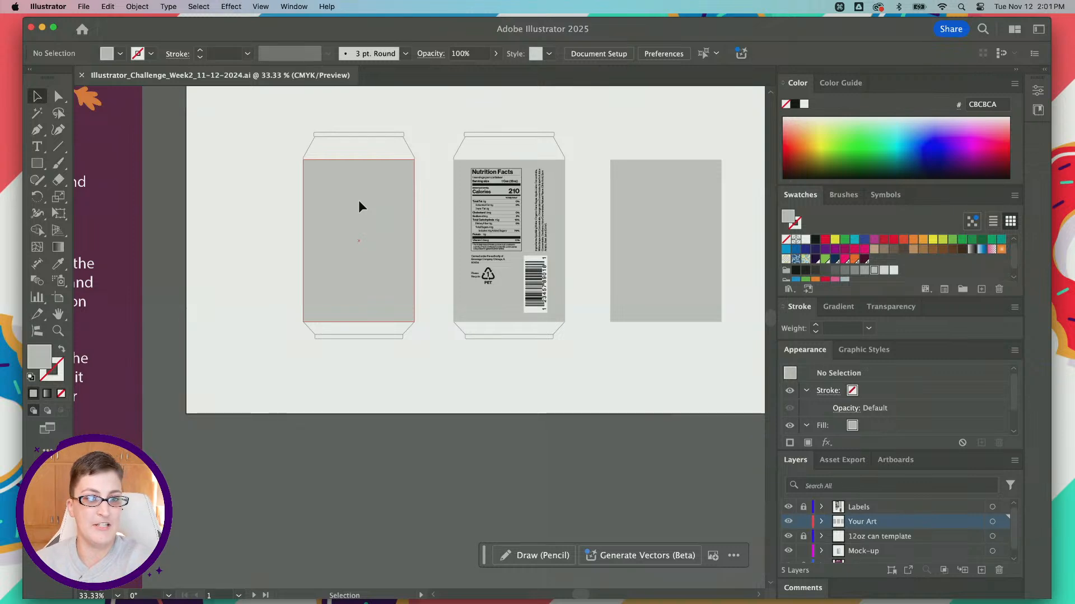
{"action": "scroll", "coordinate": [359, 207], "scroll_direction": "down", "scroll_amount": 2, "text": "alt"}
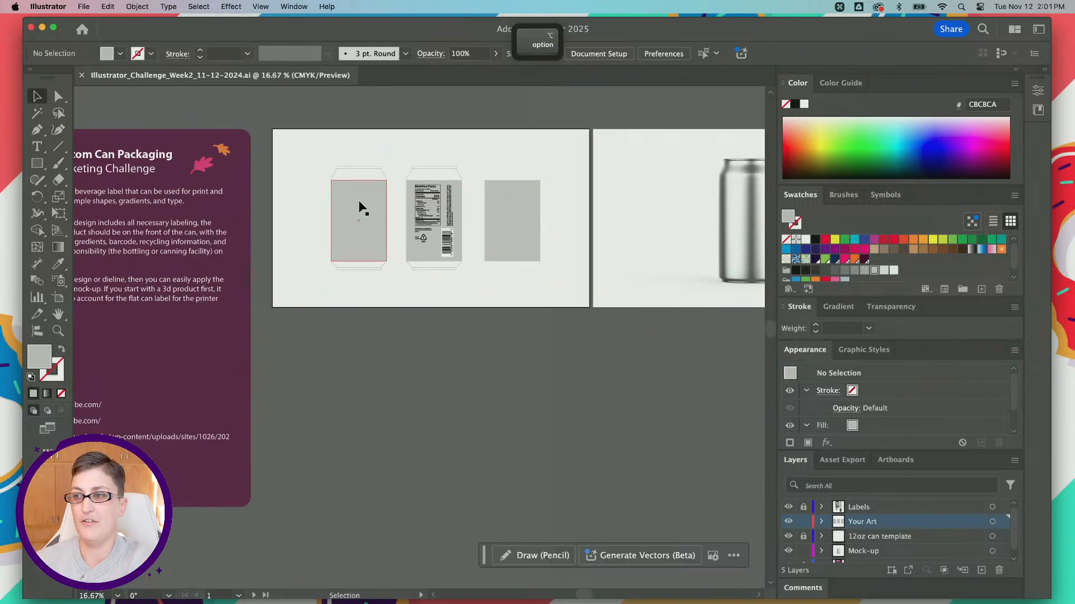
{"action": "scroll", "coordinate": [358, 207], "scroll_direction": "right", "scroll_amount": 3}
{"action": "scroll", "coordinate": [348, 307], "scroll_direction": "right", "scroll_amount": 3}
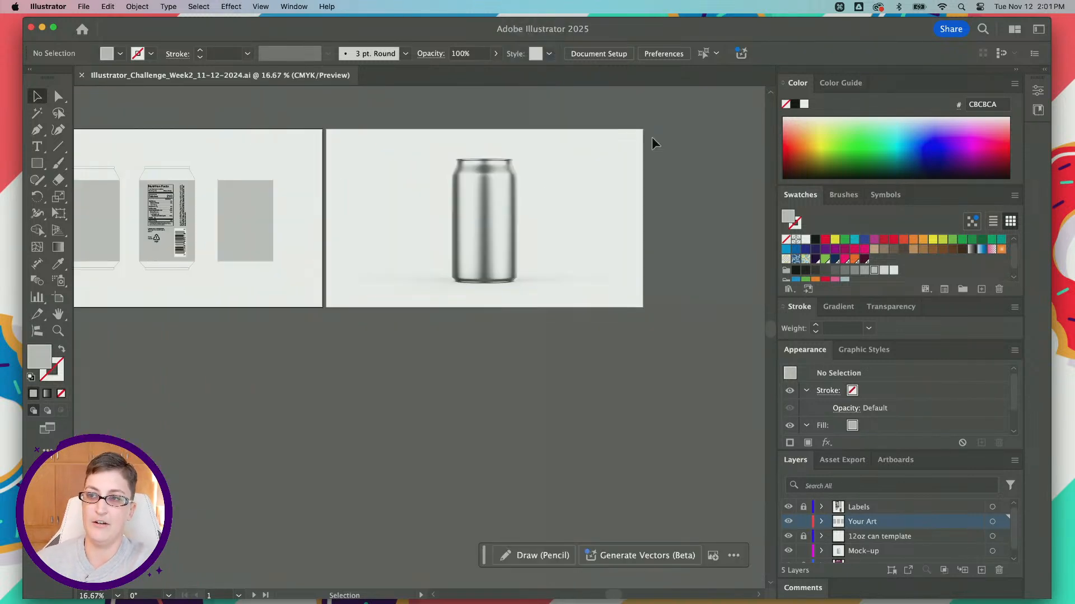
{"action": "scroll", "coordinate": [380, 286], "scroll_direction": "left", "scroll_amount": 3}
{"action": "scroll", "coordinate": [221, 219], "scroll_direction": "up", "scroll_amount": 2, "text": "alt"}
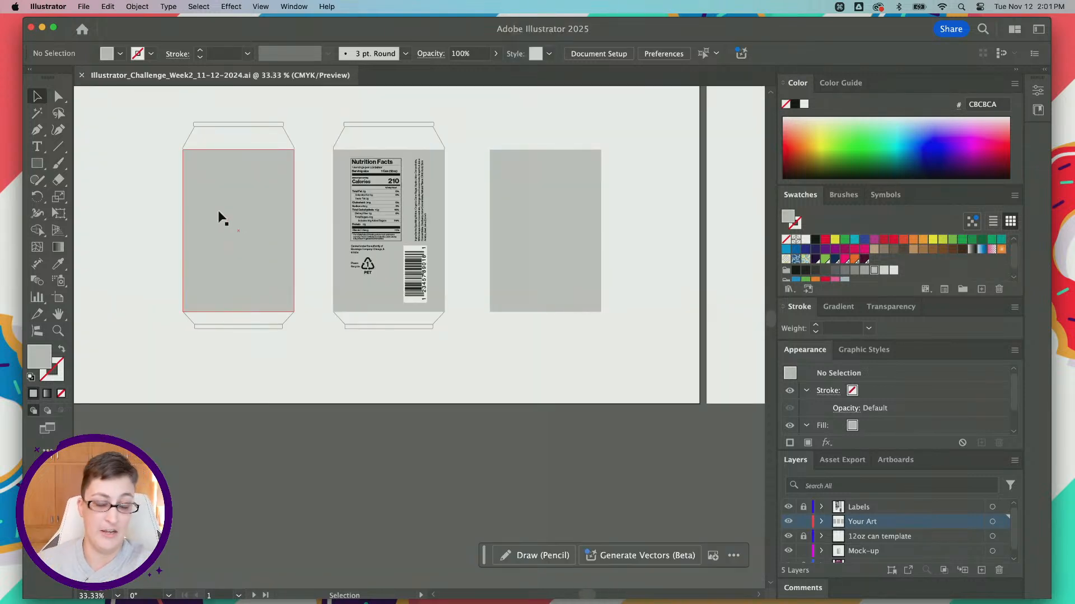
{"action": "scroll", "coordinate": [288, 161], "scroll_direction": "right", "scroll_amount": 8}
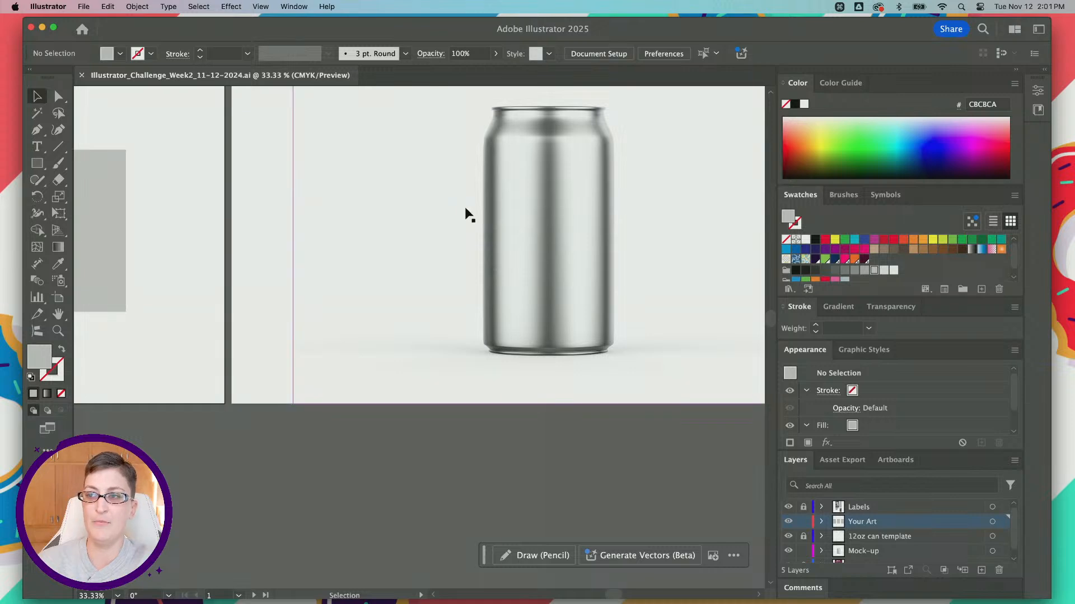
{"action": "scroll", "coordinate": [469, 216], "scroll_direction": "right", "scroll_amount": 1}
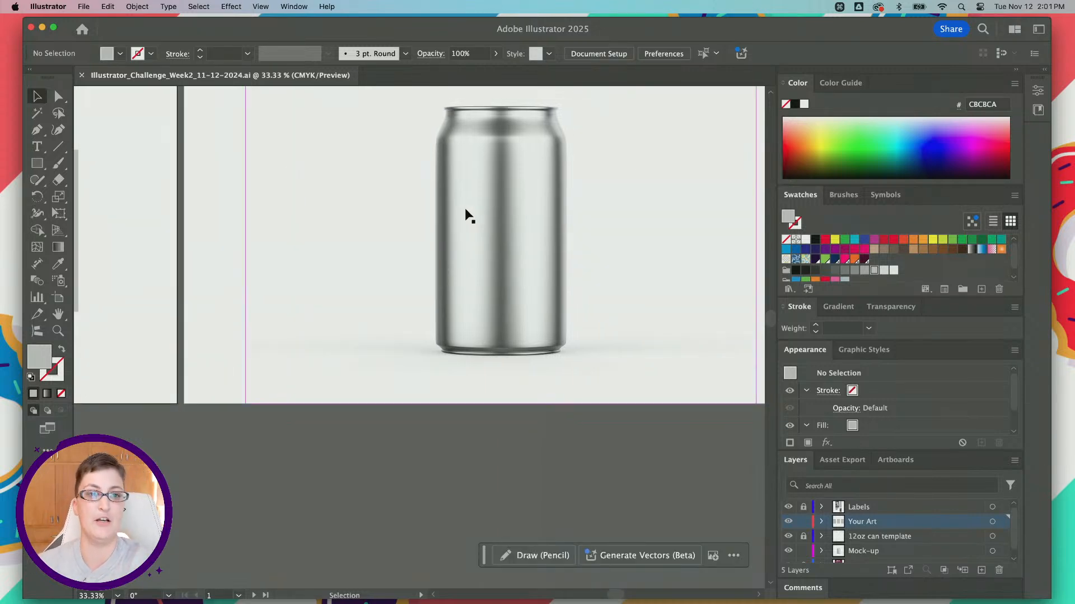
{"action": "scroll", "coordinate": [174, 221], "scroll_direction": "left", "scroll_amount": 10}
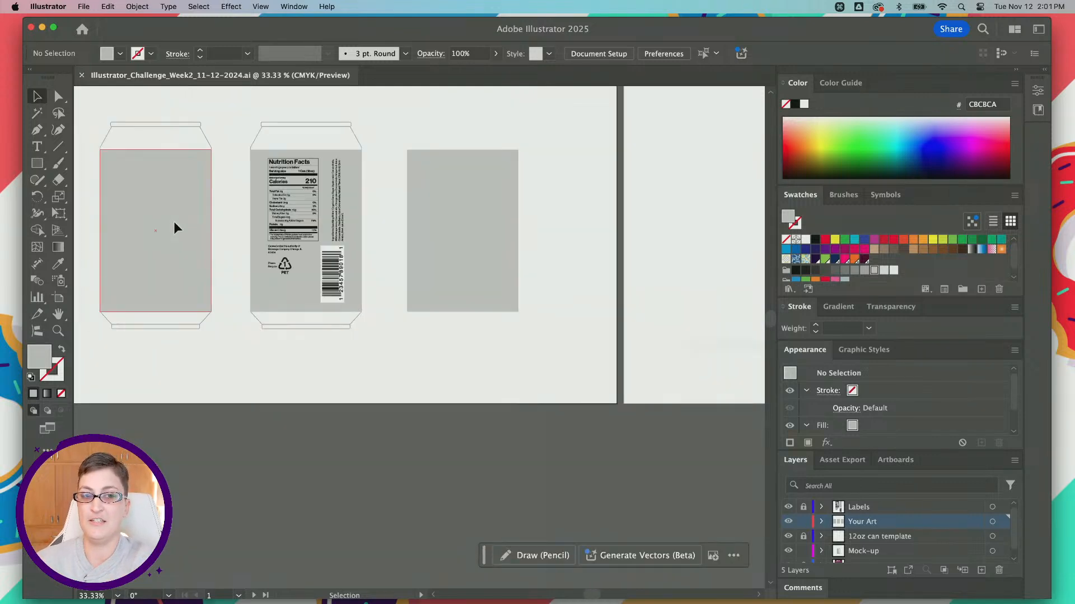
{"action": "scroll", "coordinate": [173, 220], "scroll_direction": "left", "scroll_amount": 1}
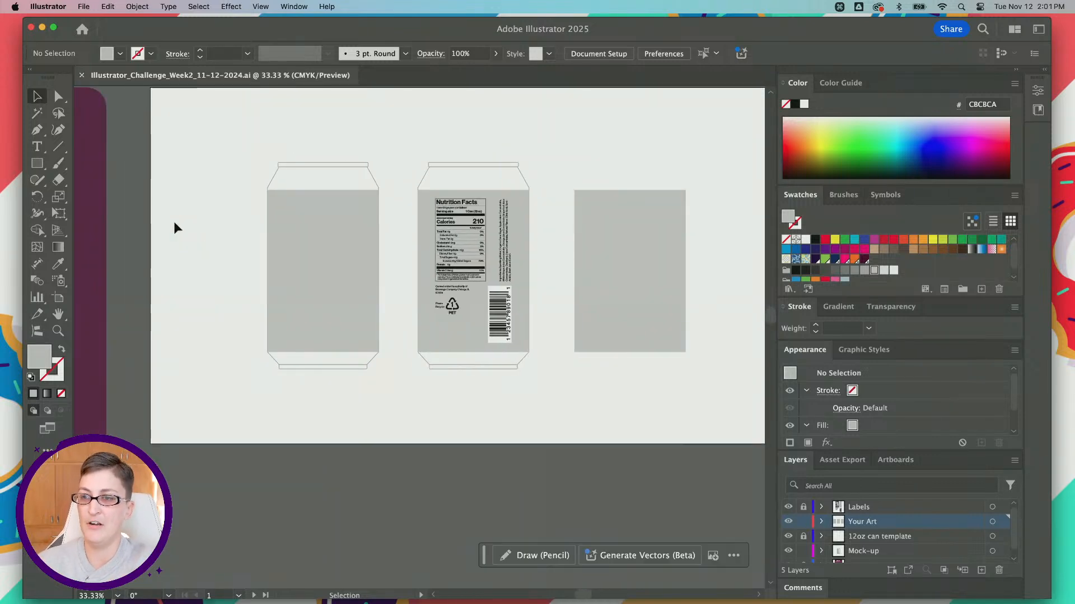
Step: Inspect the front and back can label areas and the spare gray label rectangle beside them
{"action": "key", "text": "alt"}
{"action": "scroll", "coordinate": [277, 277], "scroll_direction": "up", "scroll_amount": 2}
{"action": "scroll", "coordinate": [277, 278], "scroll_direction": "right", "scroll_amount": 4}
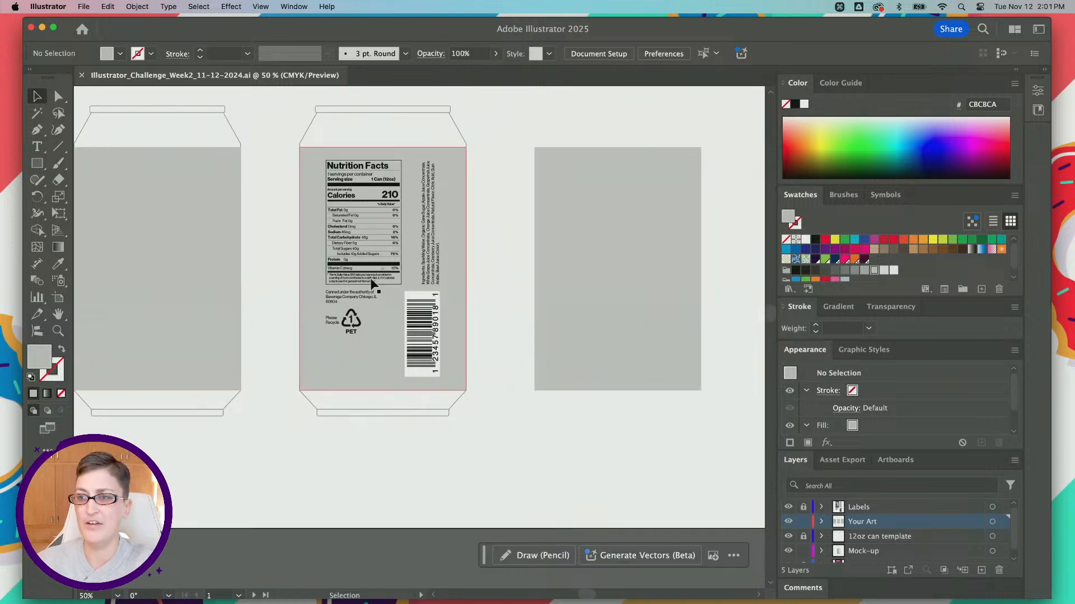
{"action": "scroll", "coordinate": [235, 273], "scroll_direction": "left", "scroll_amount": 4}
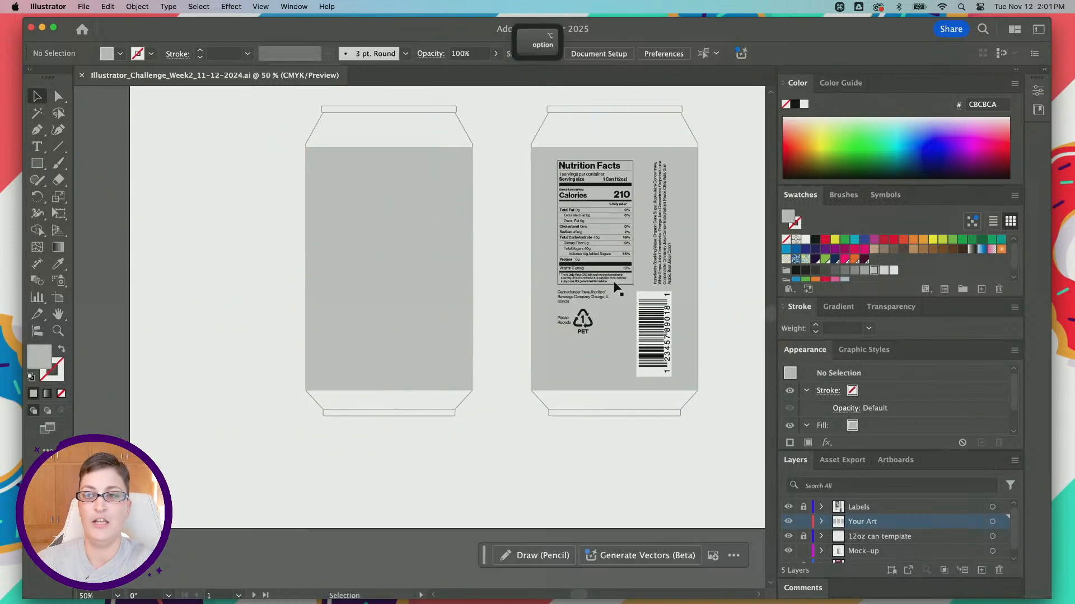
{"action": "scroll", "coordinate": [662, 283], "scroll_direction": "right", "scroll_amount": 6}
{"action": "left_click", "coordinate": [526, 231]}
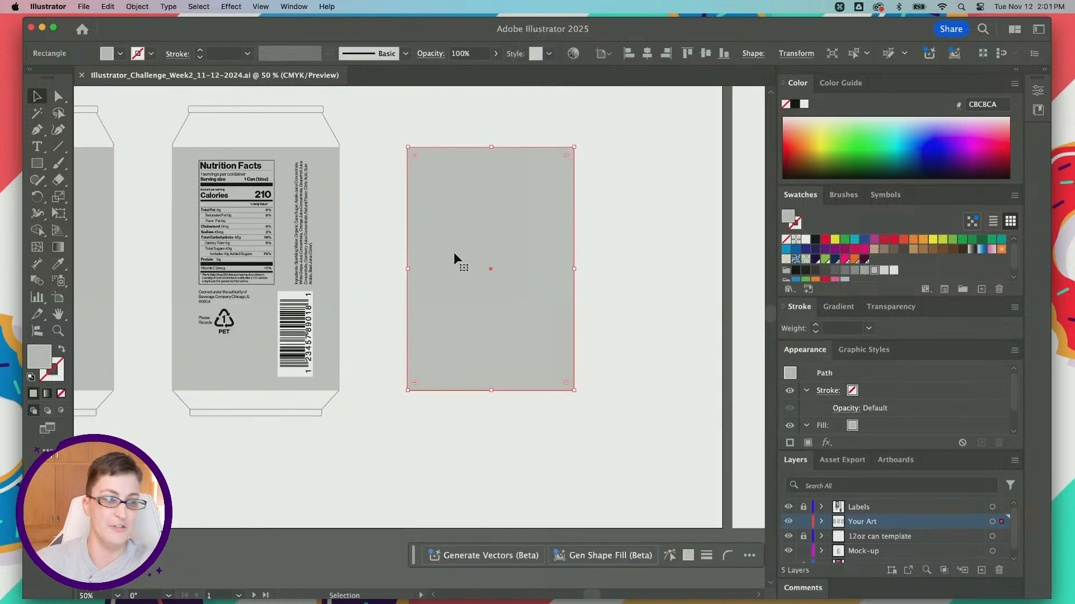
{"action": "left_click", "coordinate": [418, 447]}
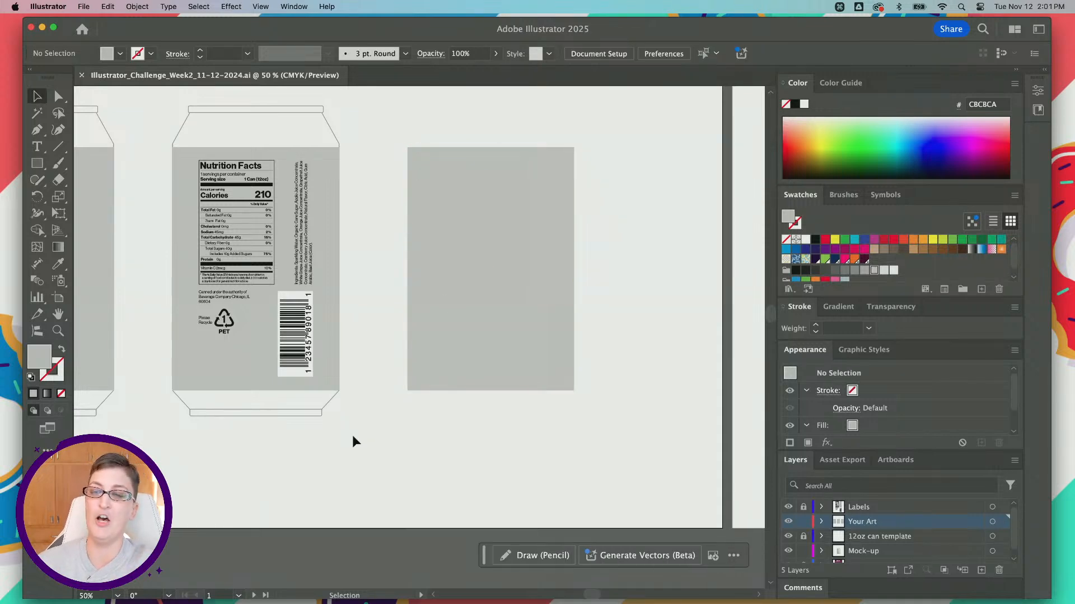
{"action": "scroll", "coordinate": [357, 300], "scroll_direction": "left", "scroll_amount": 7}
{"action": "scroll", "coordinate": [357, 300], "scroll_direction": "up", "scroll_amount": 2}
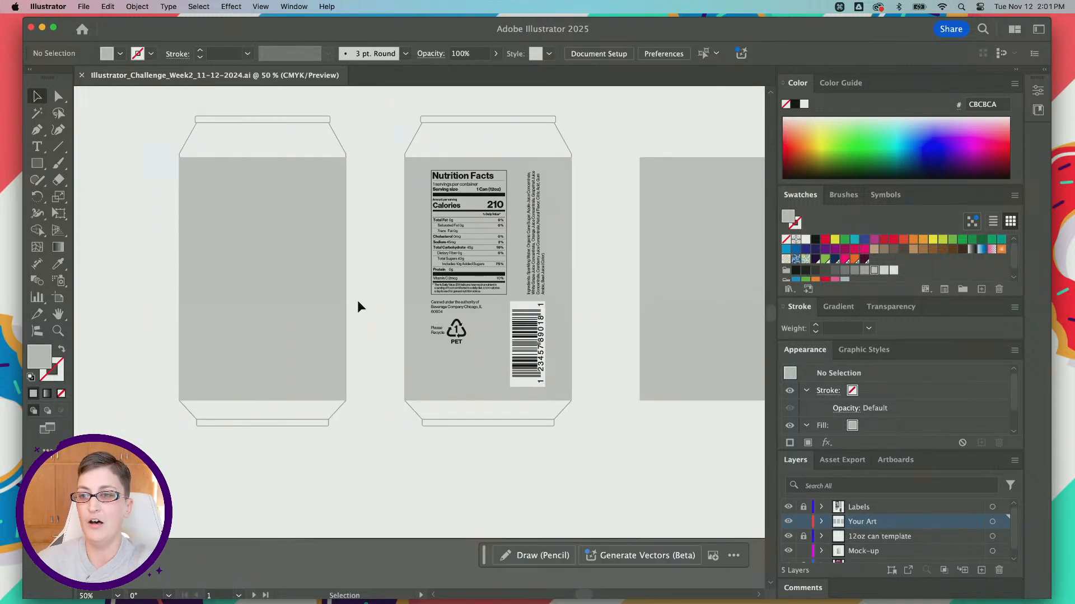
{"action": "scroll", "coordinate": [503, 323], "scroll_direction": "up", "scroll_amount": 1}
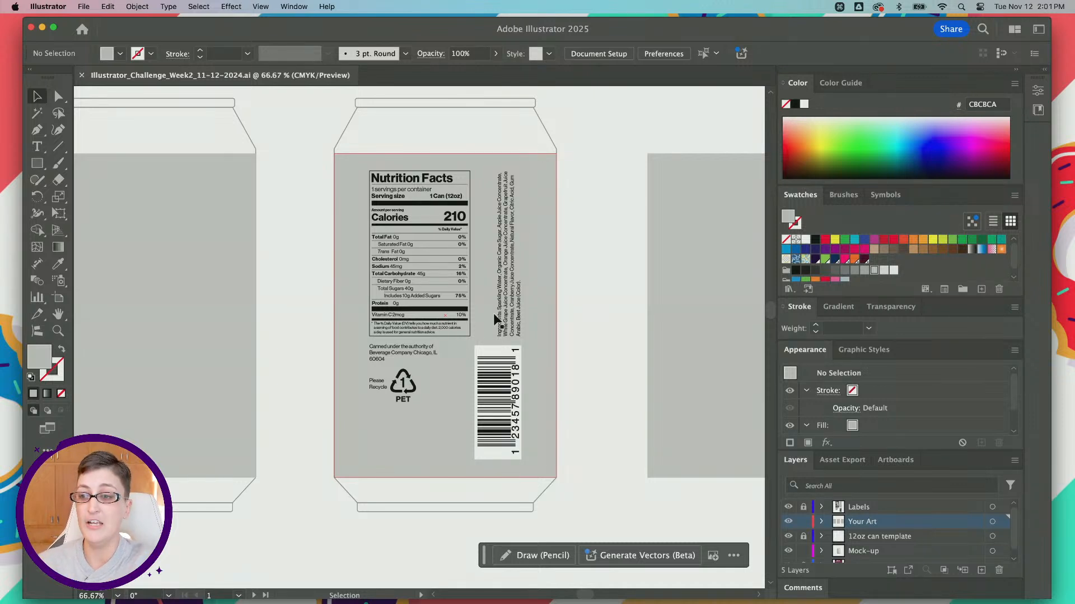
{"action": "scroll", "coordinate": [314, 329], "scroll_direction": "left", "scroll_amount": 3}
{"action": "scroll", "coordinate": [315, 330], "scroll_direction": "down", "scroll_amount": 2}
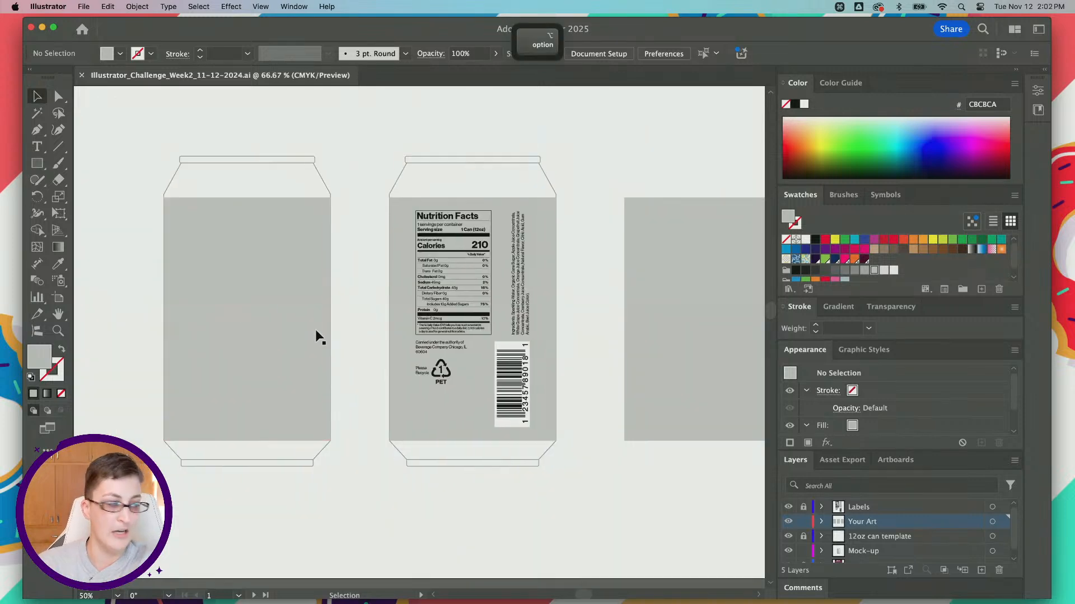
Step: Review the tools and resource links at the end of the challenge brief
{"action": "scroll", "coordinate": [315, 329], "scroll_direction": "left", "scroll_amount": 4}
{"action": "scroll", "coordinate": [315, 329], "scroll_direction": "down", "scroll_amount": 3}
{"action": "scroll", "coordinate": [315, 329], "scroll_direction": "right", "scroll_amount": 3}
{"action": "scroll", "coordinate": [314, 329], "scroll_direction": "left", "scroll_amount": 3}
{"action": "scroll", "coordinate": [315, 330], "scroll_direction": "down", "scroll_amount": 2}
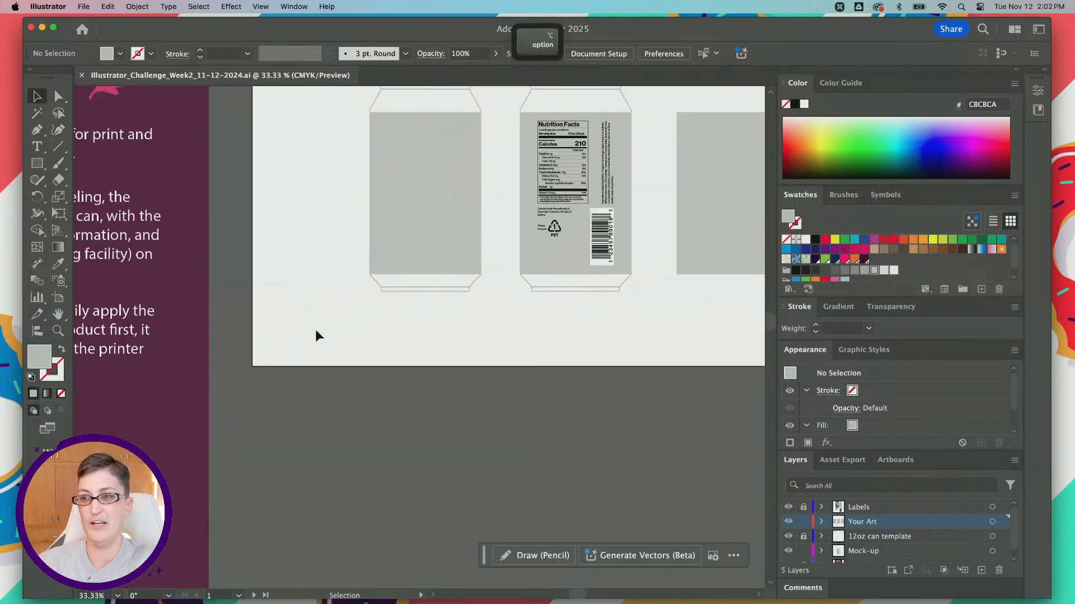
{"action": "scroll", "coordinate": [315, 330], "scroll_direction": "left", "scroll_amount": 5}
{"action": "scroll", "coordinate": [286, 321], "scroll_direction": "down", "scroll_amount": 5}
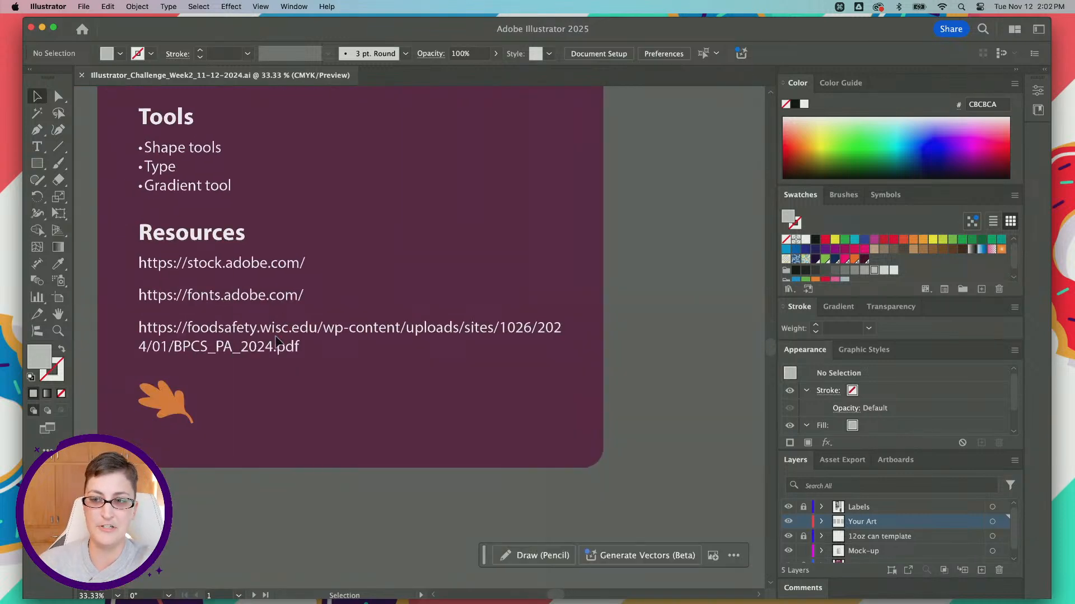
Step: Examine the nutrition facts, ingredients, recycling information and barcode on the back label, and compare it with the blank front
{"action": "scroll", "coordinate": [275, 342], "scroll_direction": "right", "scroll_amount": 3}
{"action": "scroll", "coordinate": [275, 341], "scroll_direction": "right", "scroll_amount": 2}
{"action": "scroll", "coordinate": [275, 342], "scroll_direction": "up", "scroll_amount": 1}
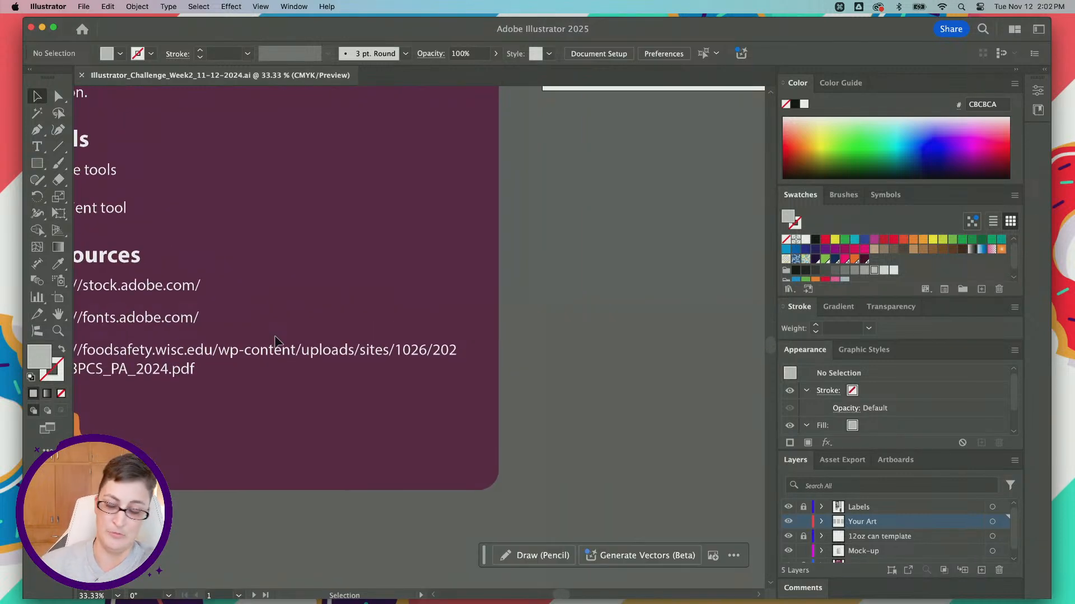
{"action": "scroll", "coordinate": [274, 338], "scroll_direction": "up", "scroll_amount": 10}
{"action": "scroll", "coordinate": [274, 336], "scroll_direction": "right", "scroll_amount": 15}
{"action": "scroll", "coordinate": [274, 335], "scroll_direction": "right", "scroll_amount": 3}
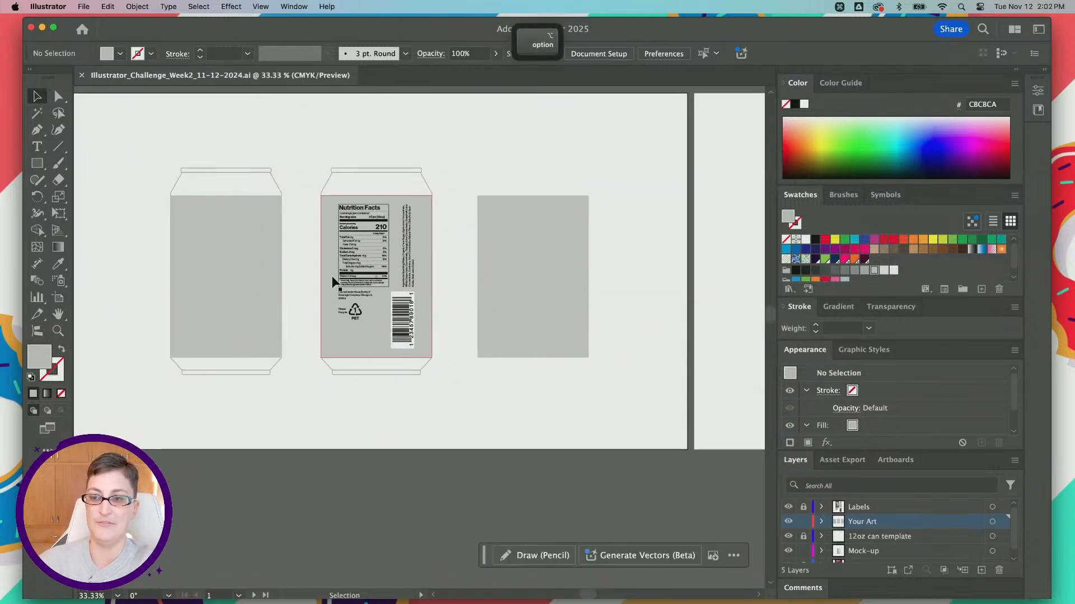
{"action": "scroll", "coordinate": [332, 277], "scroll_direction": "up", "scroll_amount": 2}
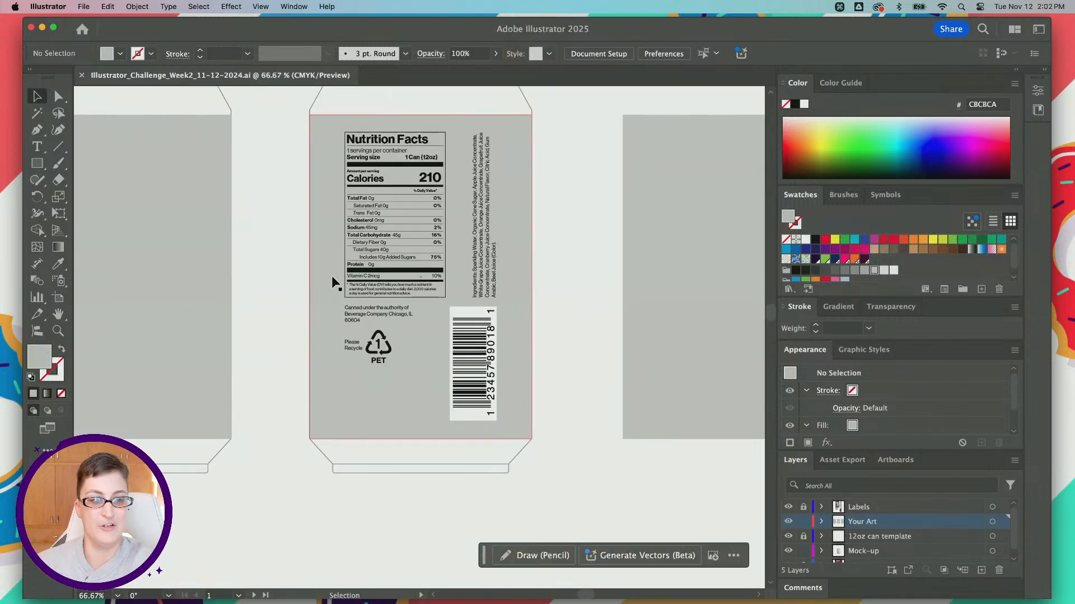
{"action": "scroll", "coordinate": [332, 277], "scroll_direction": "left", "scroll_amount": 3}
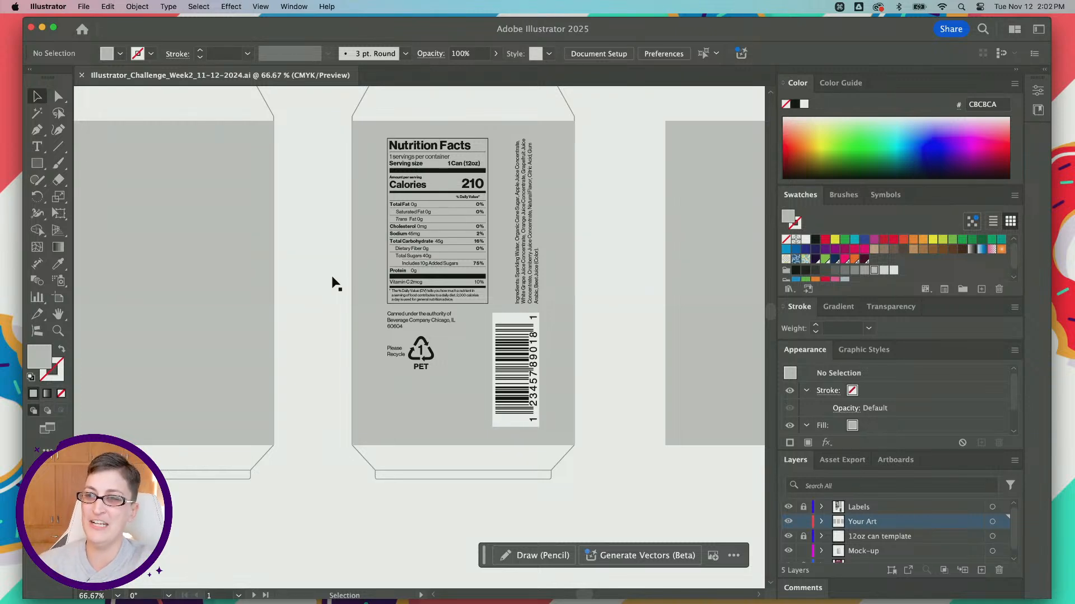
{"action": "scroll", "coordinate": [331, 277], "scroll_direction": "left", "scroll_amount": 8}
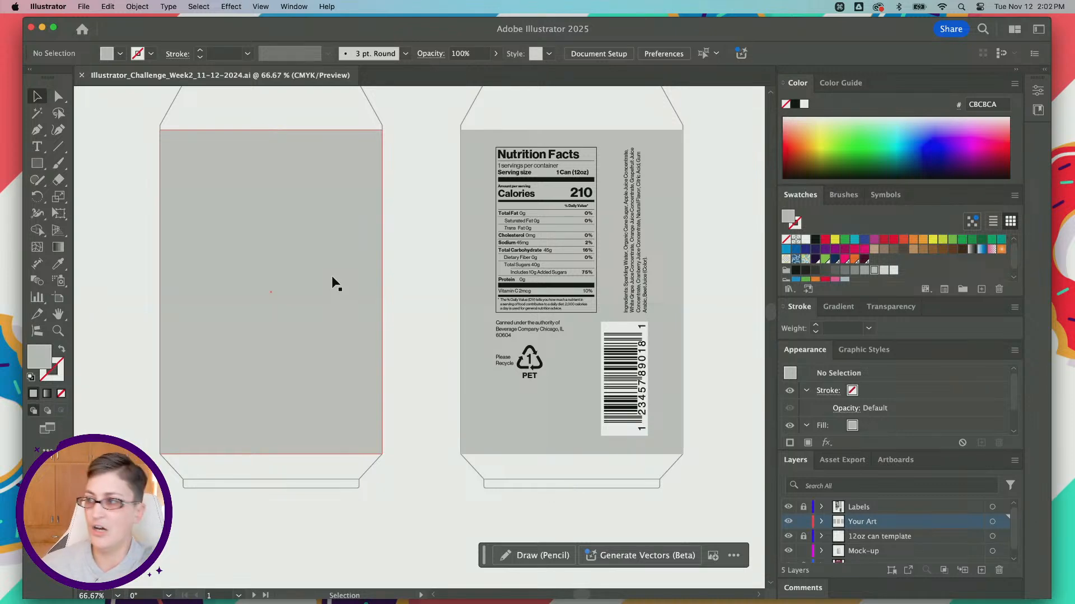
{"action": "scroll", "coordinate": [225, 342], "scroll_direction": "down", "scroll_amount": 2}
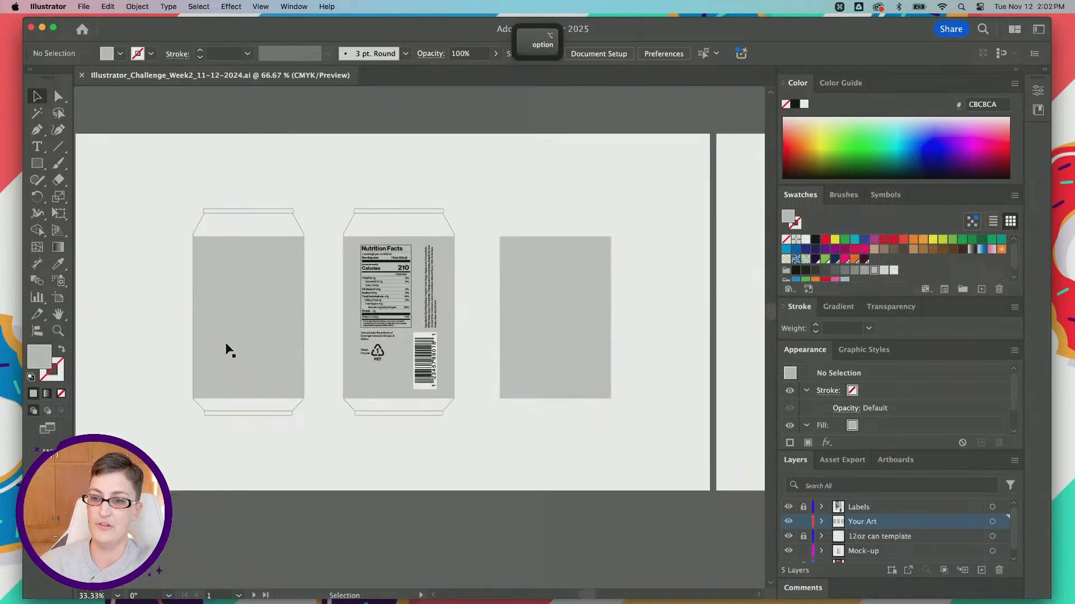
Step: Switch to the Adobe Fonts website in Chrome and open the full font catalogue
{"action": "scroll", "coordinate": [225, 343], "scroll_direction": "left", "scroll_amount": 10}
{"action": "scroll", "coordinate": [226, 343], "scroll_direction": "down", "scroll_amount": 5}
{"action": "scroll", "coordinate": [426, 227], "scroll_direction": "right", "scroll_amount": 2}
{"action": "scroll", "coordinate": [426, 228], "scroll_direction": "up", "scroll_amount": 2}
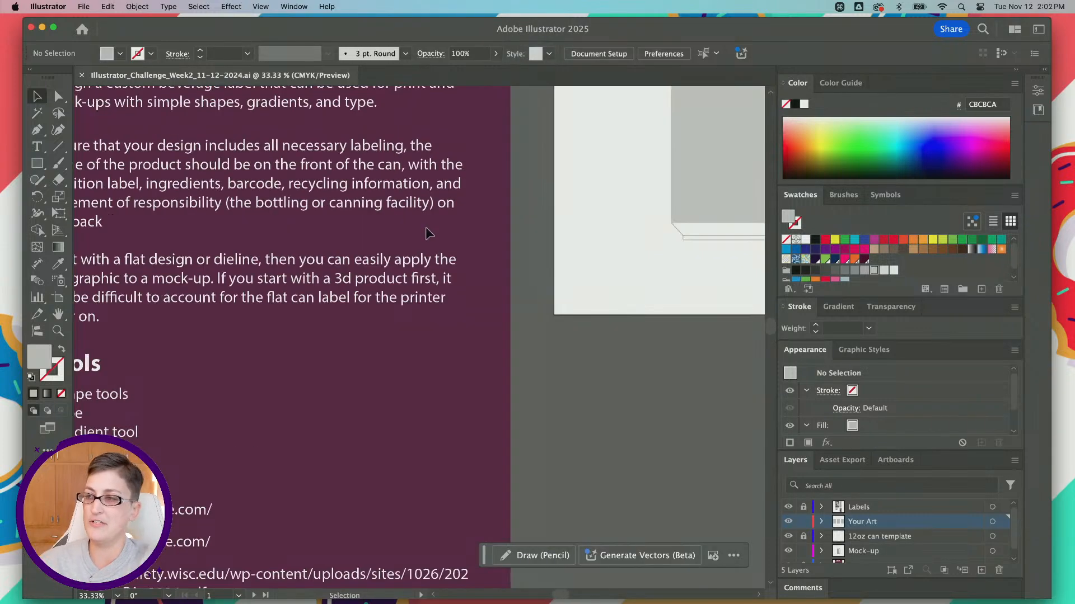
{"action": "scroll", "coordinate": [426, 232], "scroll_direction": "right", "scroll_amount": 4}
{"action": "scroll", "coordinate": [427, 232], "scroll_direction": "up", "scroll_amount": 2}
{"action": "key", "text": "super+Tab"}
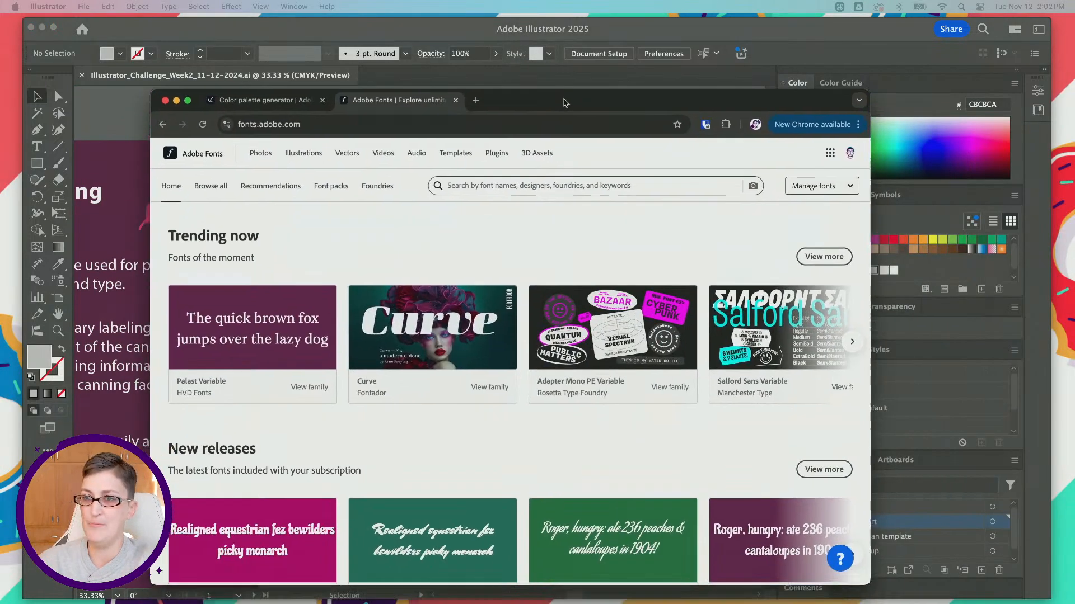
{"action": "left_click_drag", "start_coordinate": [564, 102], "coordinate": [604, 90]}
{"action": "left_click", "coordinate": [338, 177]}
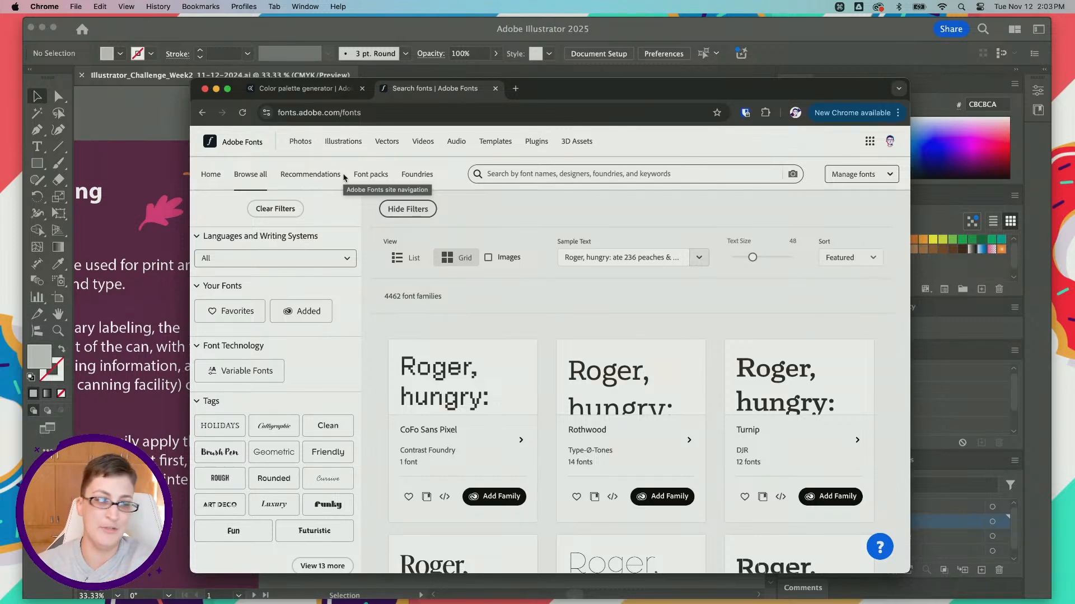
Step: Filter the font catalogue by the Holidays tag and sort the families by Newest
{"action": "scroll", "coordinate": [218, 364], "scroll_direction": "down", "scroll_amount": 3}
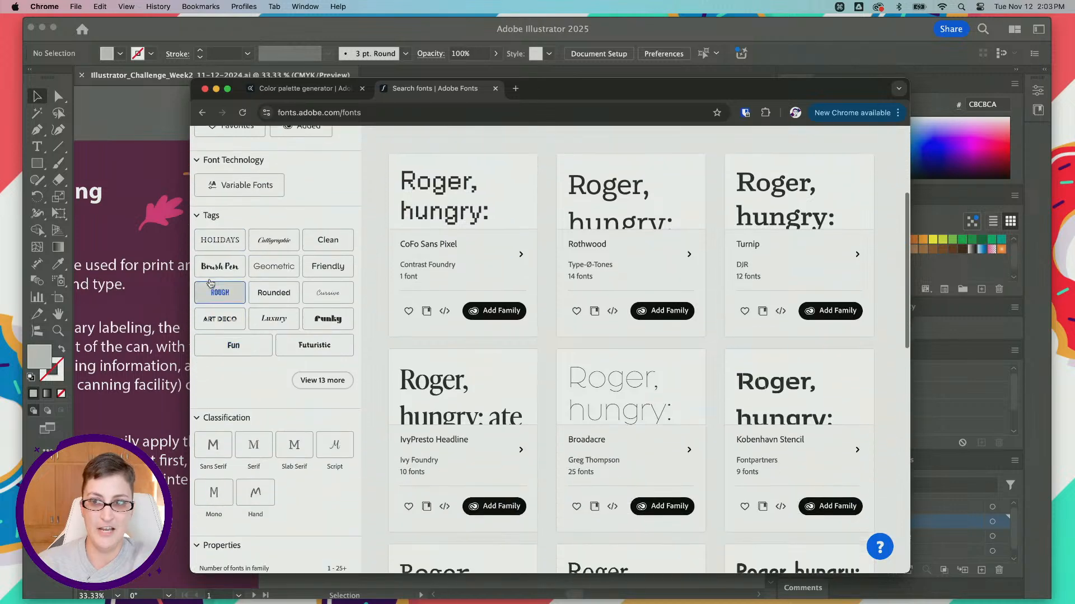
{"action": "left_click", "coordinate": [208, 248]}
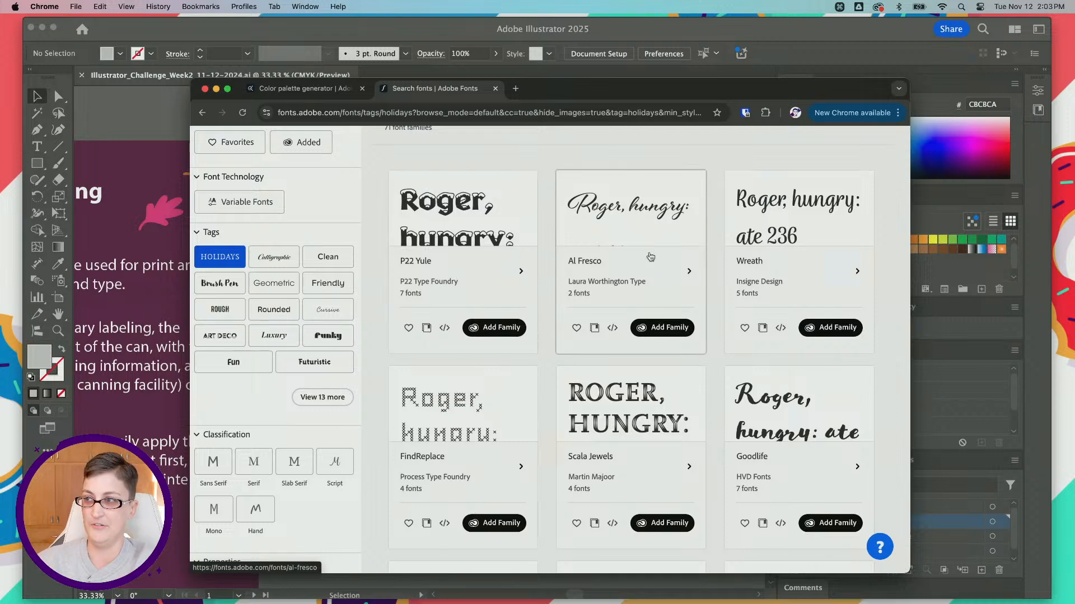
{"action": "scroll", "coordinate": [644, 263], "scroll_direction": "up", "scroll_amount": 3}
{"action": "scroll", "coordinate": [651, 256], "scroll_direction": "up", "scroll_amount": 1}
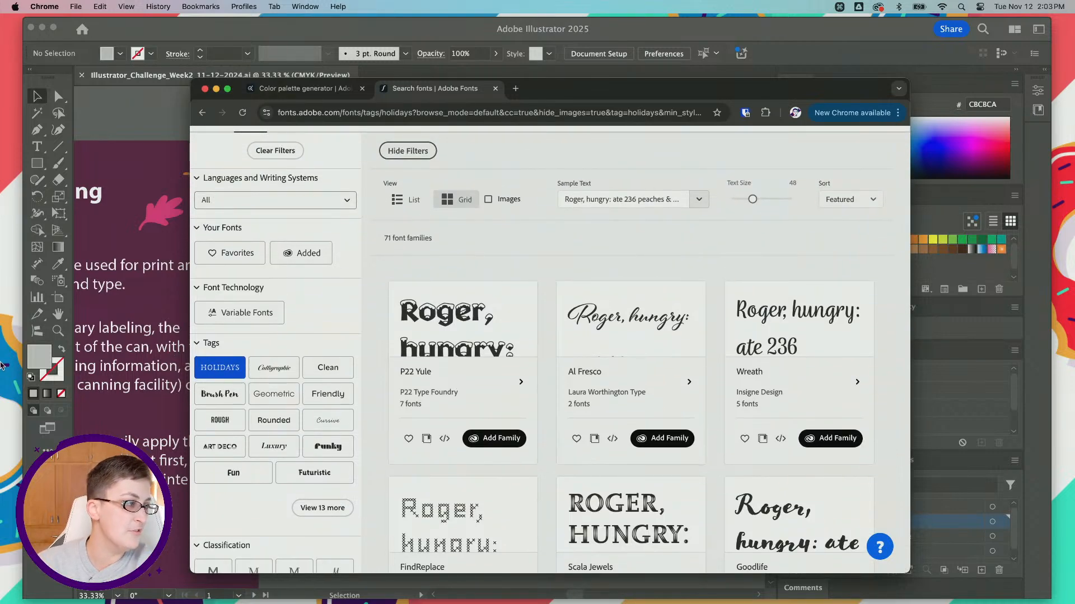
{"action": "left_click", "coordinate": [859, 202]}
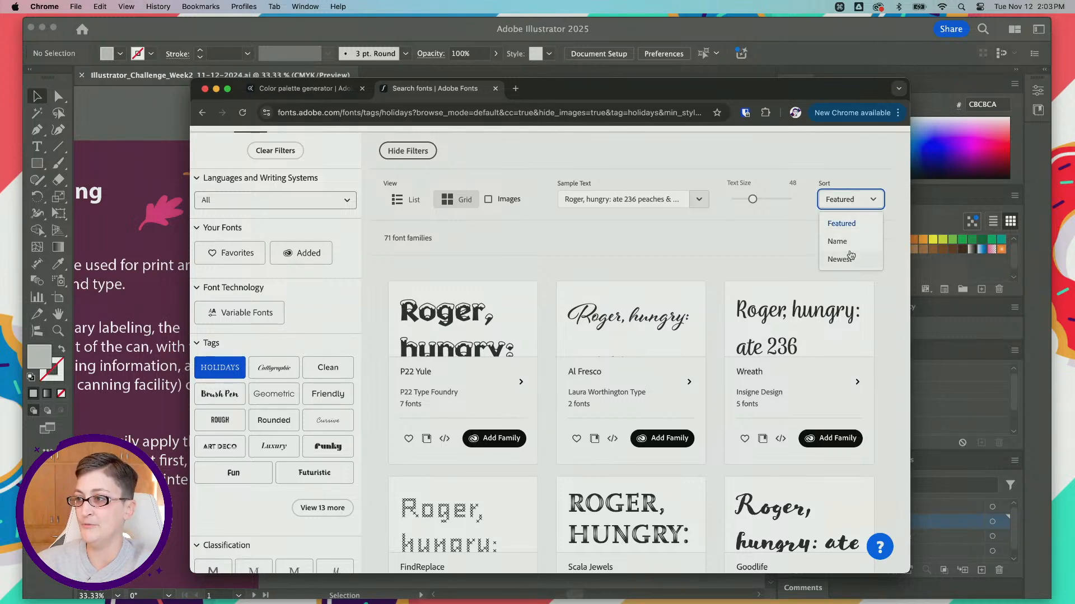
{"action": "left_click", "coordinate": [843, 258]}
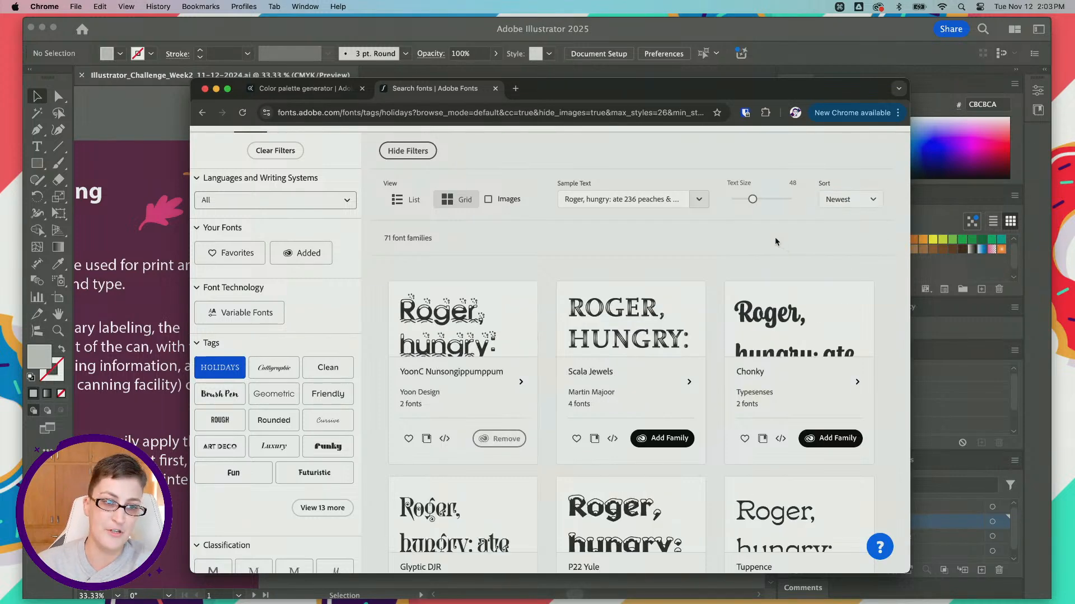
Step: Browse the holiday font families and compare their sample lettering for the can label
{"action": "scroll", "coordinate": [637, 247], "scroll_direction": "down", "scroll_amount": 1}
{"action": "scroll", "coordinate": [637, 247], "scroll_direction": "down", "scroll_amount": 1}
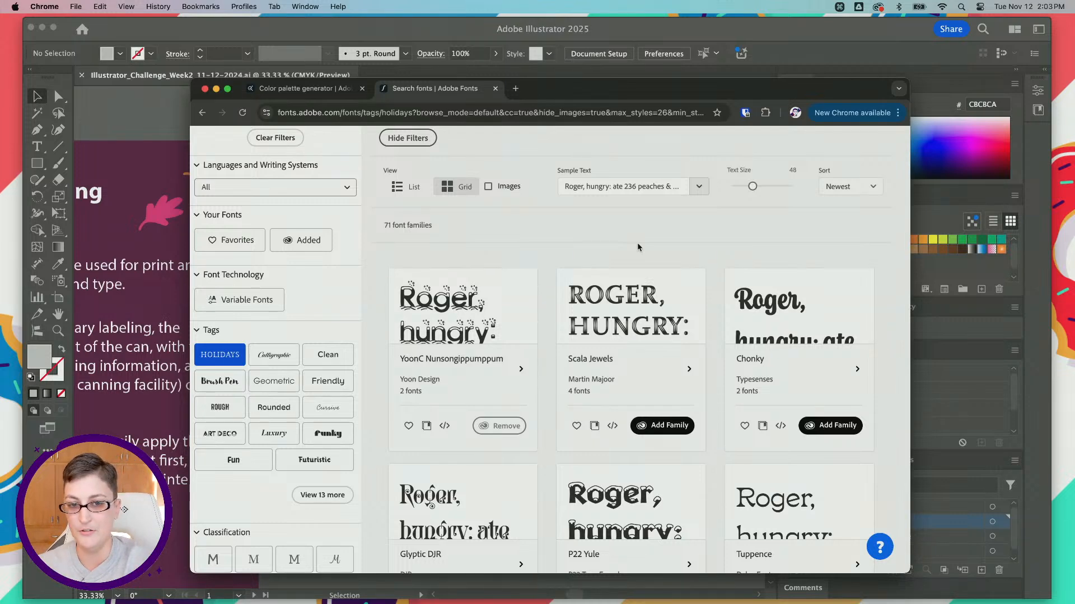
{"action": "scroll", "coordinate": [638, 246], "scroll_direction": "down", "scroll_amount": 5}
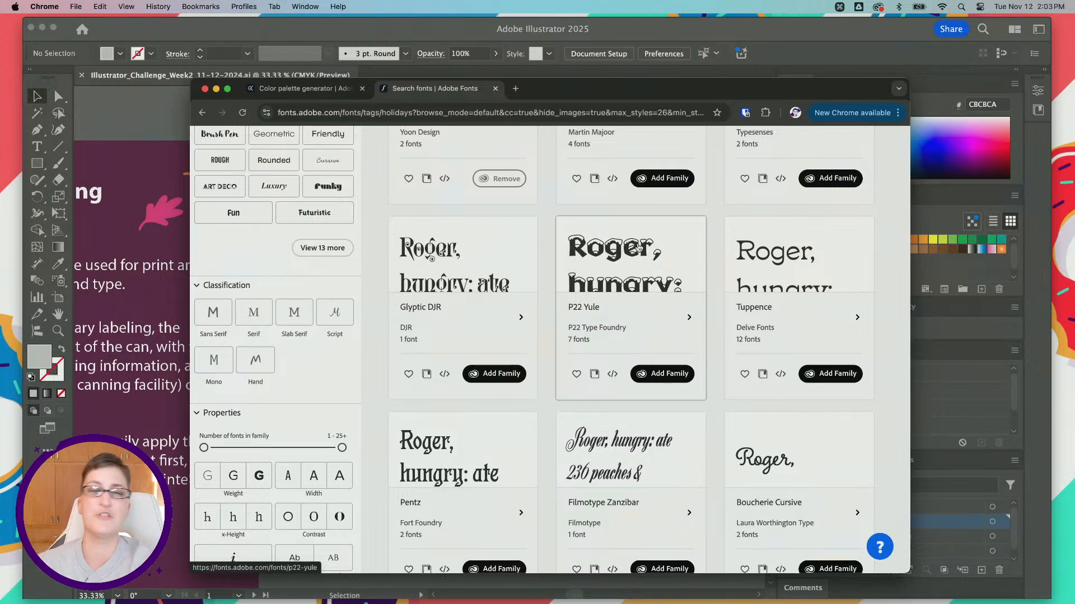
{"action": "scroll", "coordinate": [727, 233], "scroll_direction": "down", "scroll_amount": 5}
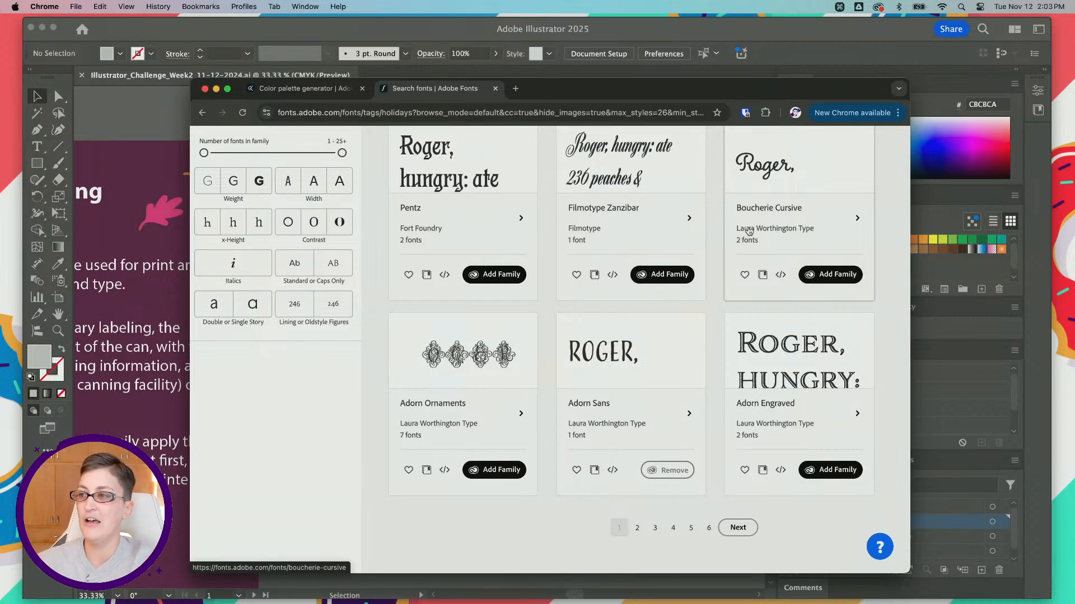
{"action": "scroll", "coordinate": [784, 240], "scroll_direction": "up", "scroll_amount": 4}
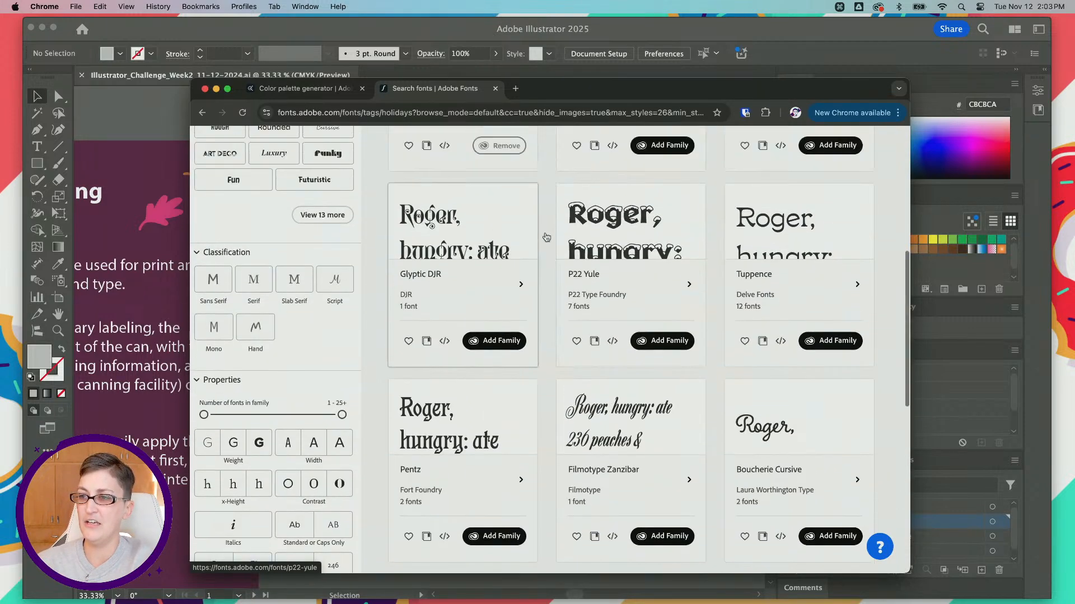
{"action": "scroll", "coordinate": [545, 232], "scroll_direction": "up", "scroll_amount": 3}
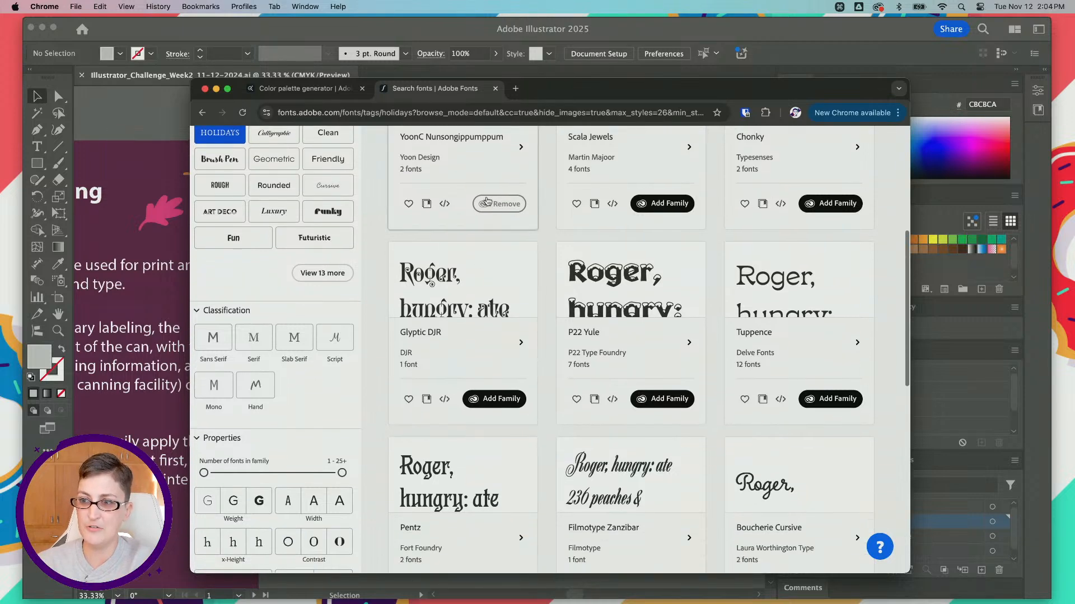
{"action": "scroll", "coordinate": [445, 280], "scroll_direction": "down", "scroll_amount": 1}
{"action": "scroll", "coordinate": [576, 288], "scroll_direction": "up", "scroll_amount": 1}
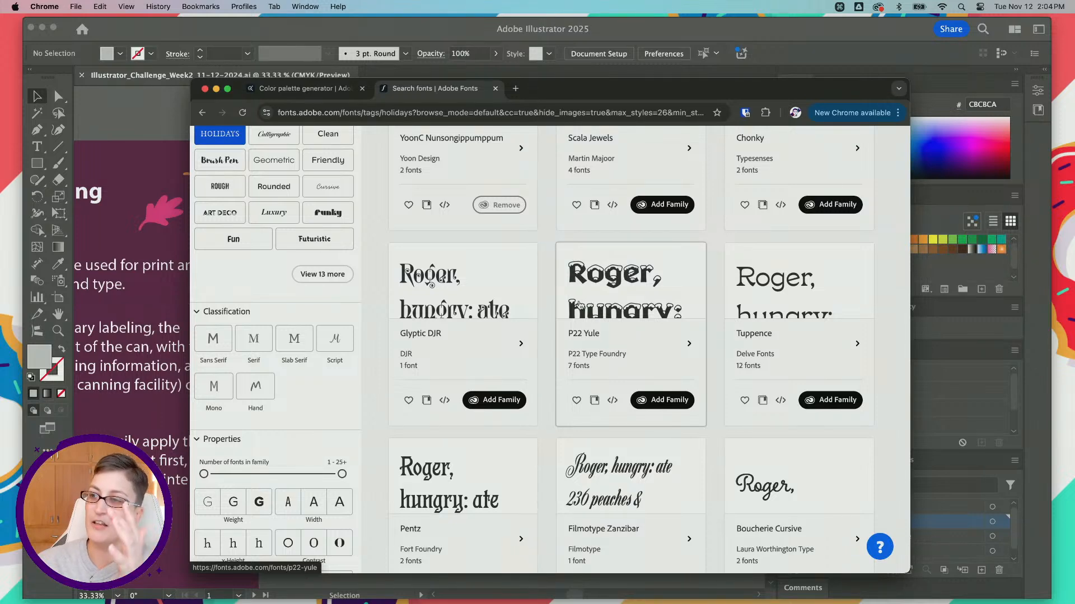
{"action": "scroll", "coordinate": [580, 304], "scroll_direction": "up", "scroll_amount": 2}
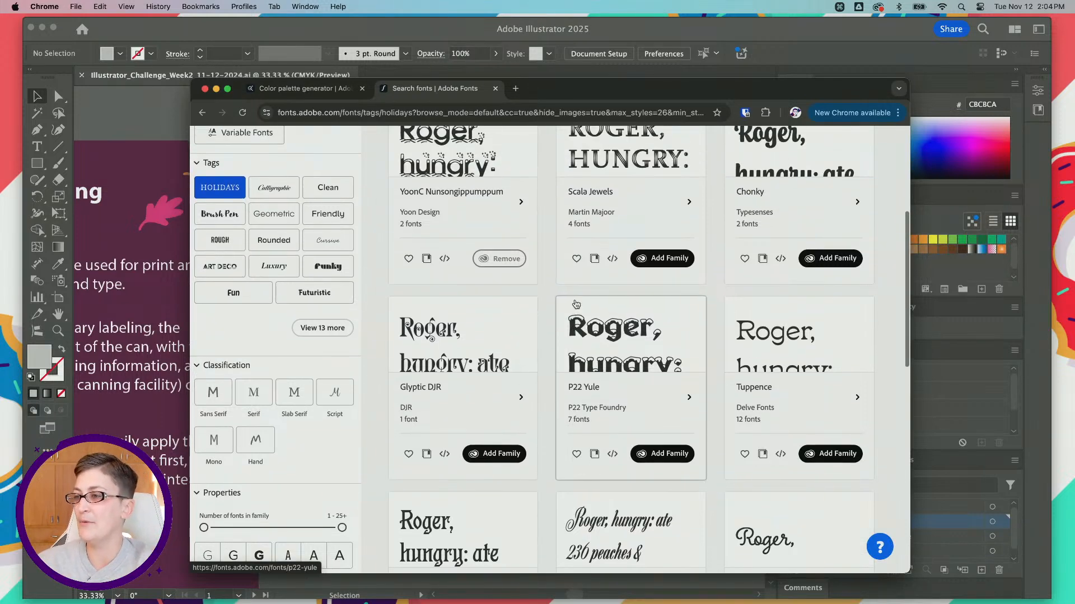
{"action": "scroll", "coordinate": [577, 304], "scroll_direction": "down", "scroll_amount": 2}
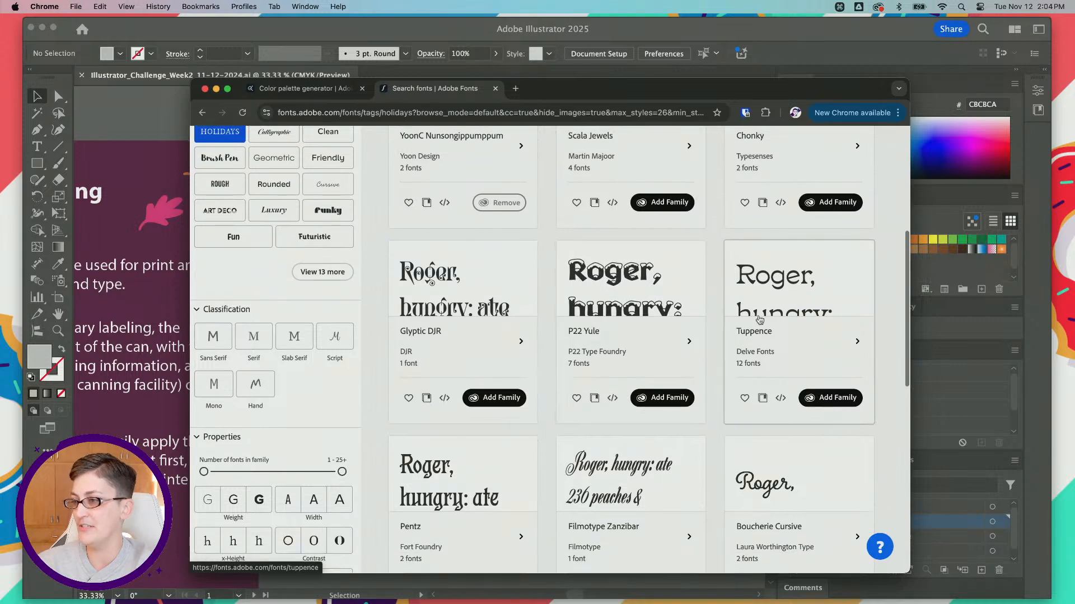
Step: Add the Tuppence font family by Delve Fonts to the Adobe apps and dismiss the confirmation
{"action": "scroll", "coordinate": [756, 321], "scroll_direction": "down", "scroll_amount": 1}
{"action": "left_click", "coordinate": [838, 386]}
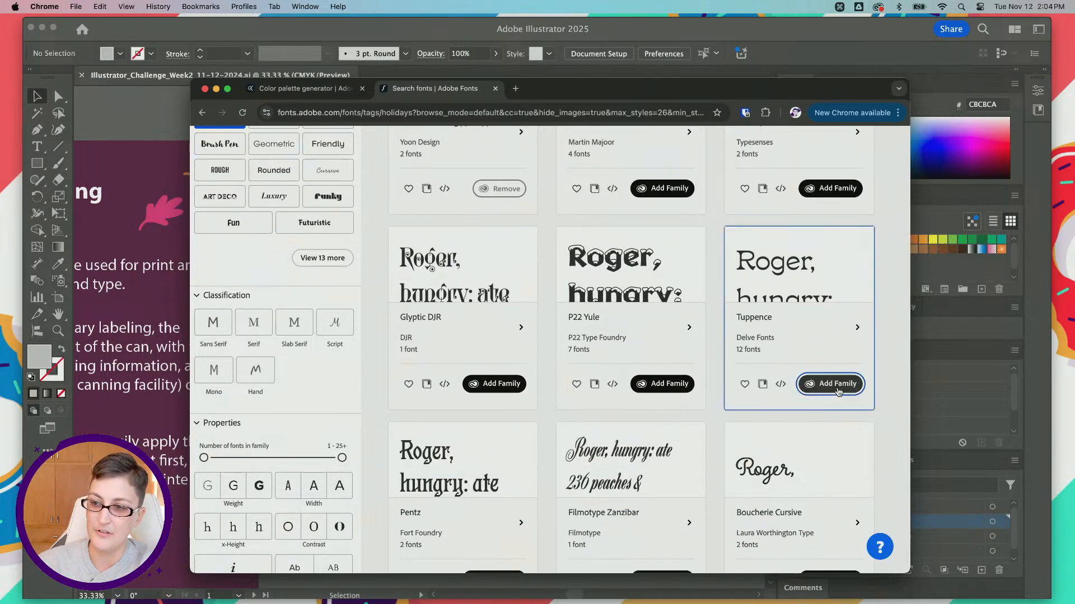
{"action": "scroll", "coordinate": [332, 297], "scroll_direction": "down", "scroll_amount": 3}
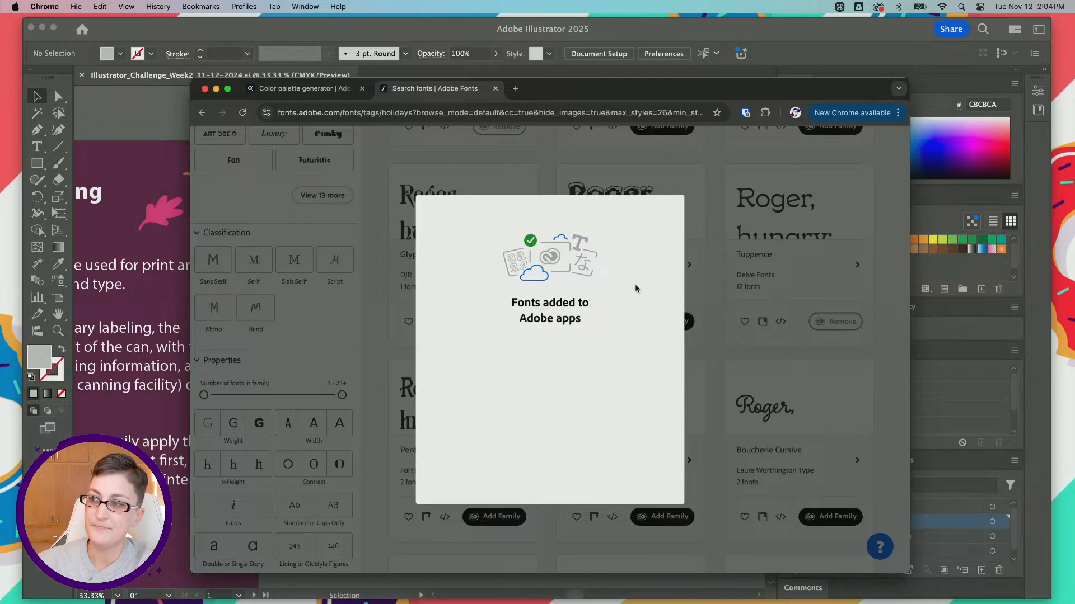
{"action": "left_click", "coordinate": [588, 453]}
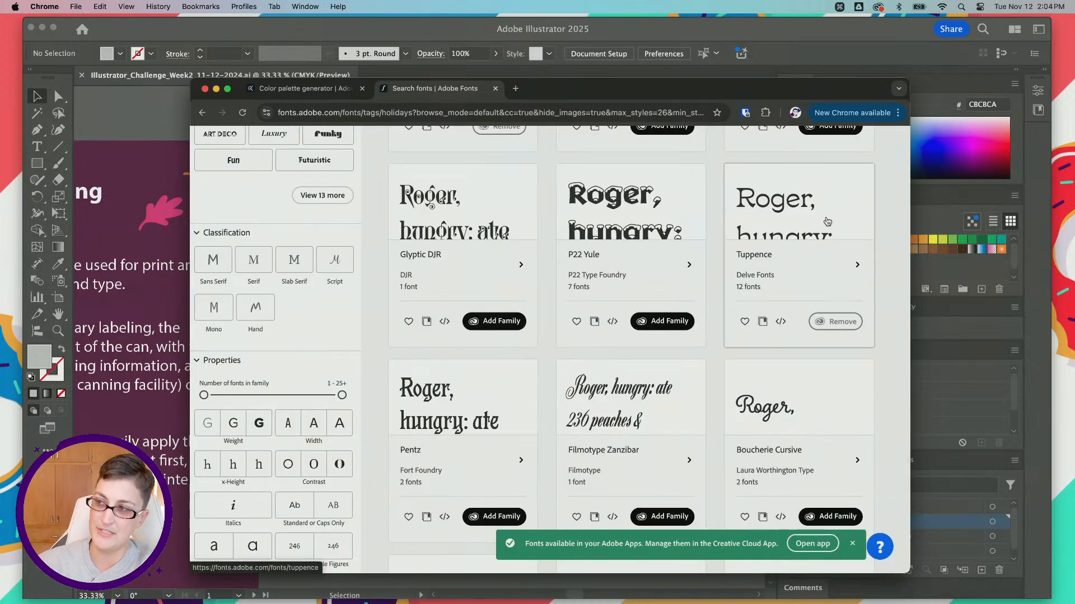
Step: Add the Pentz font family by Fort Foundry to the Adobe apps and dismiss the confirmation
{"action": "scroll", "coordinate": [470, 423], "scroll_direction": "down", "scroll_amount": 2}
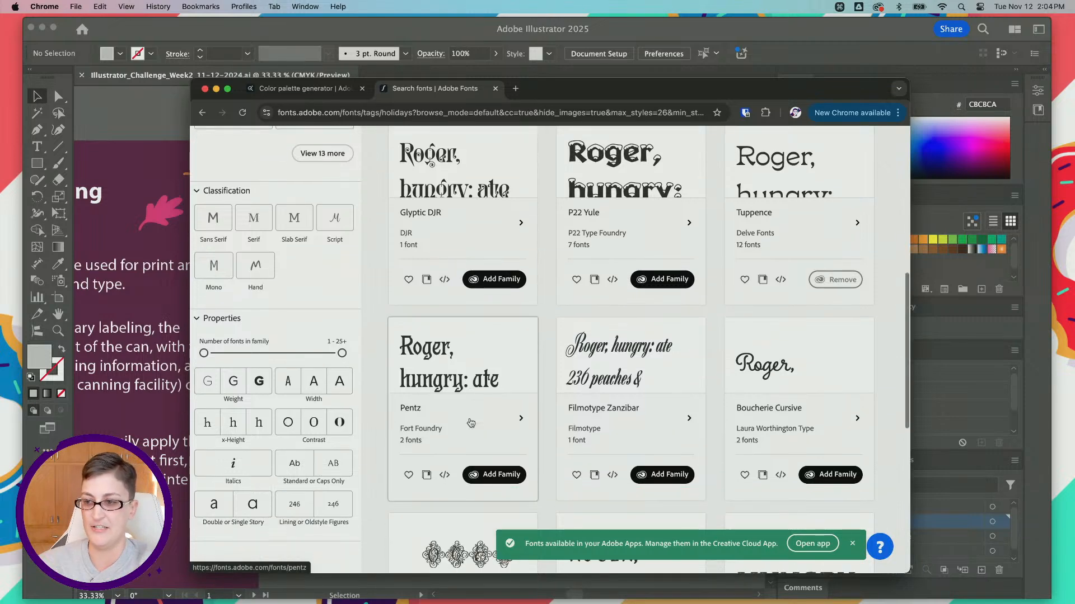
{"action": "left_click", "coordinate": [504, 474]}
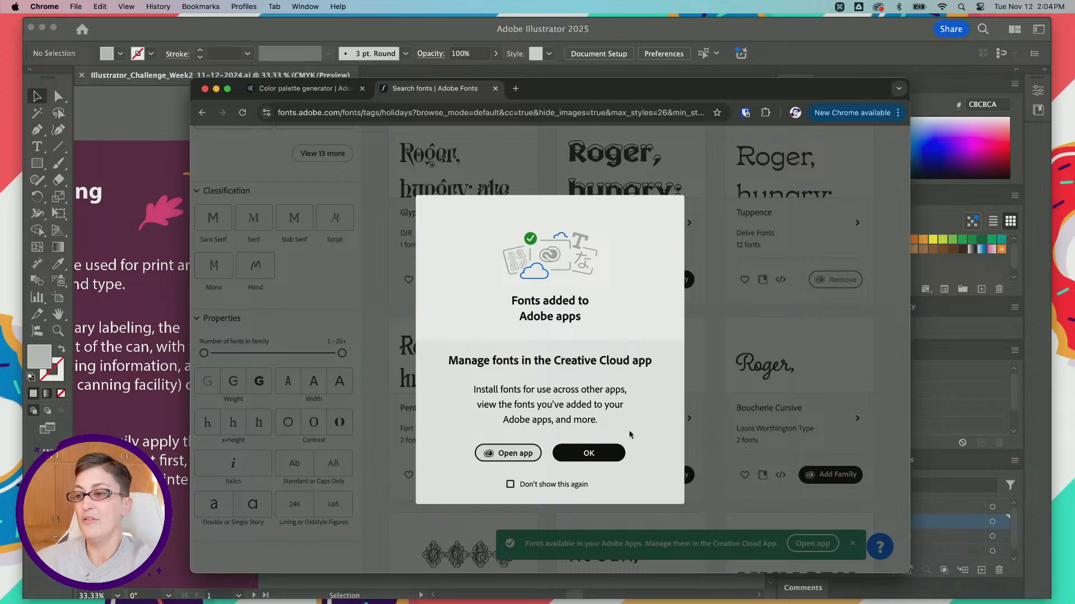
{"action": "left_click", "coordinate": [588, 452]}
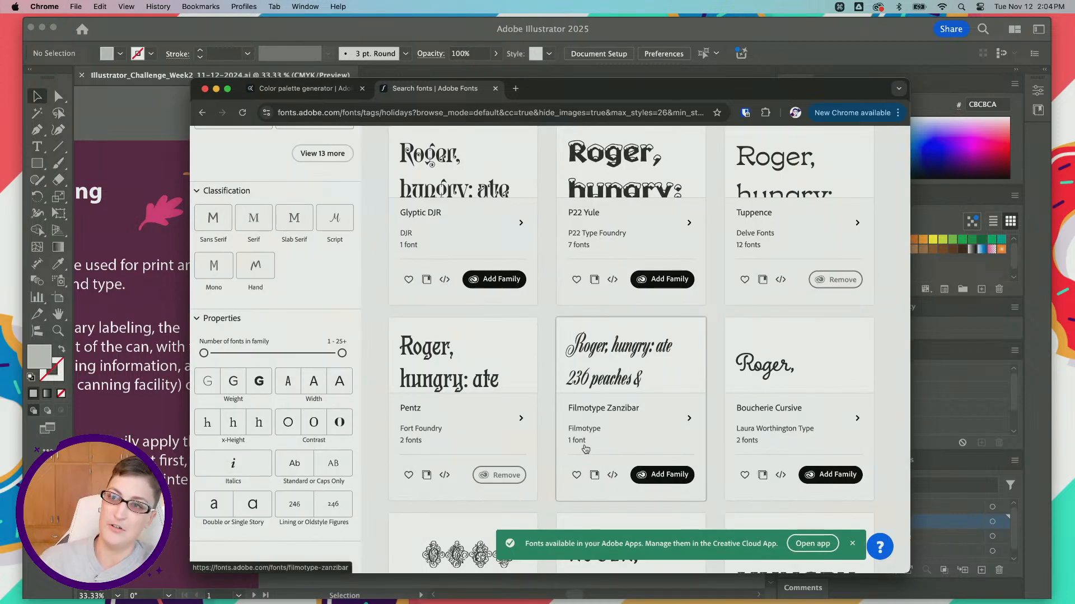
Step: Switch to the Adobe Color website and view its color wheel for creating themes
{"action": "left_click", "coordinate": [296, 90]}
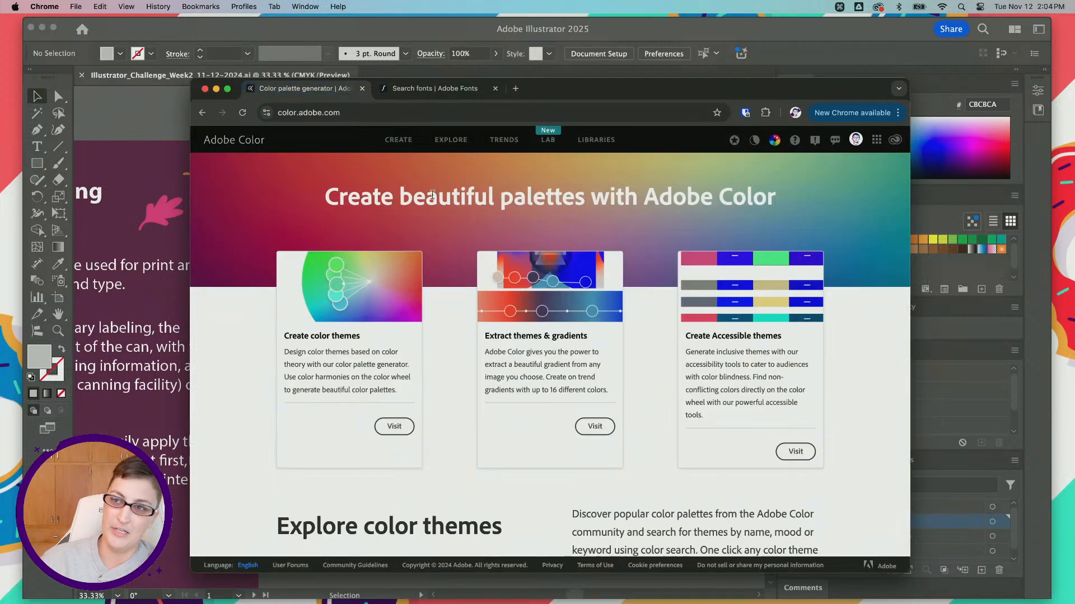
{"action": "left_click", "coordinate": [343, 113]}
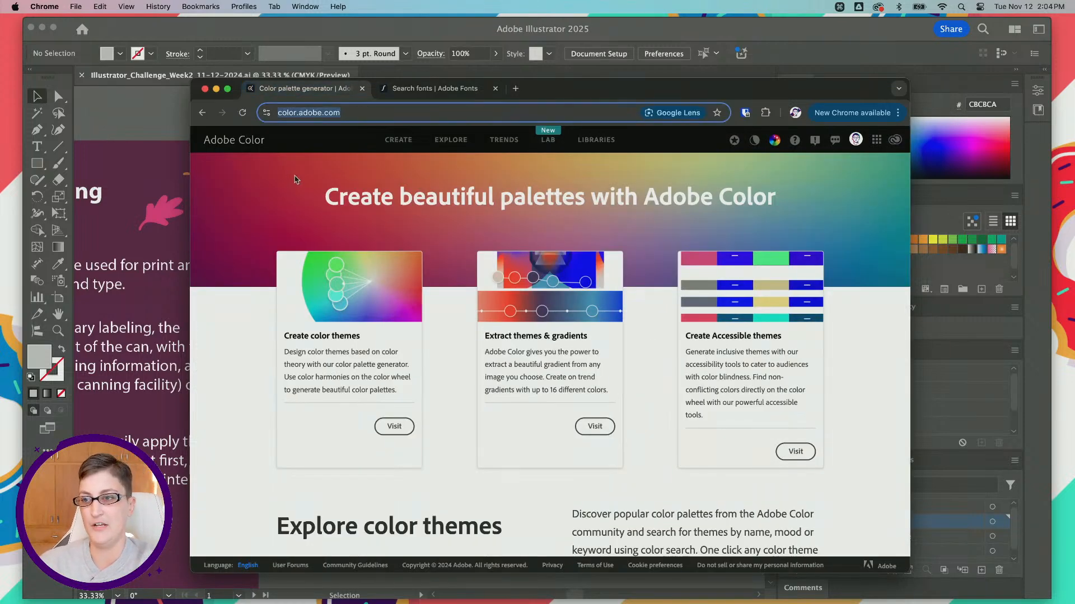
{"action": "left_click", "coordinate": [402, 141]}
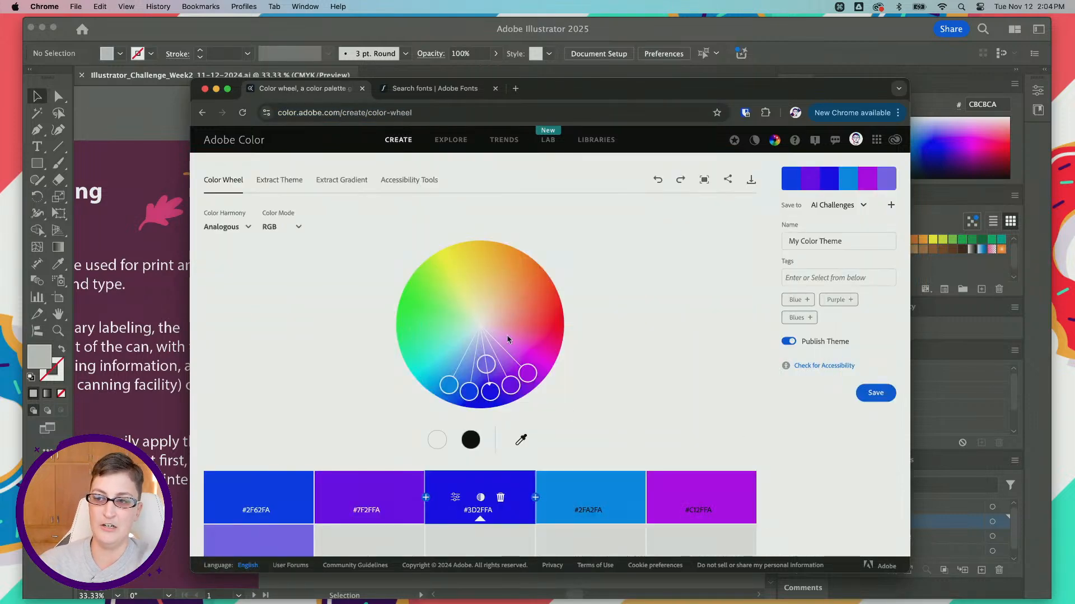
Step: Enter "cranberry" as the search term in Adobe Color's Explore section and check the list of libraries available for saving
{"action": "left_click", "coordinate": [455, 141]}
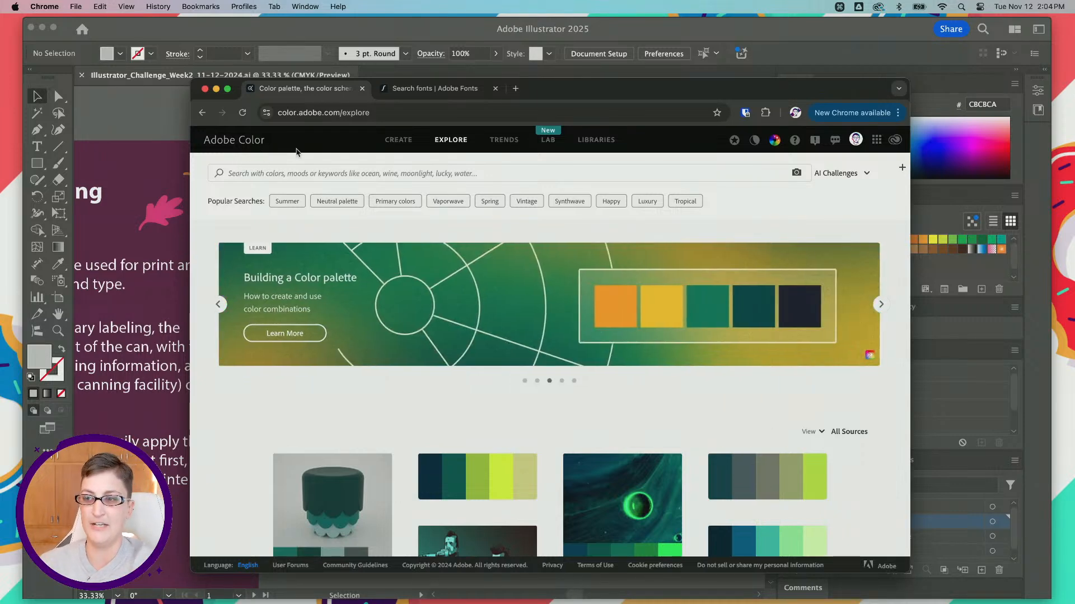
{"action": "left_click", "coordinate": [282, 173]}
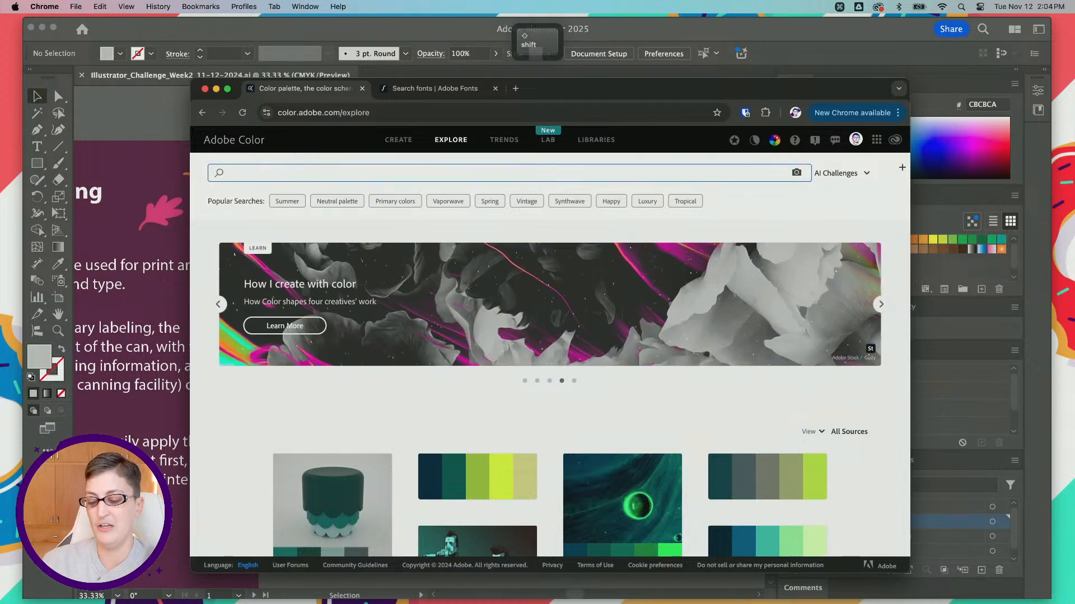
{"action": "type", "text": "cranv"}
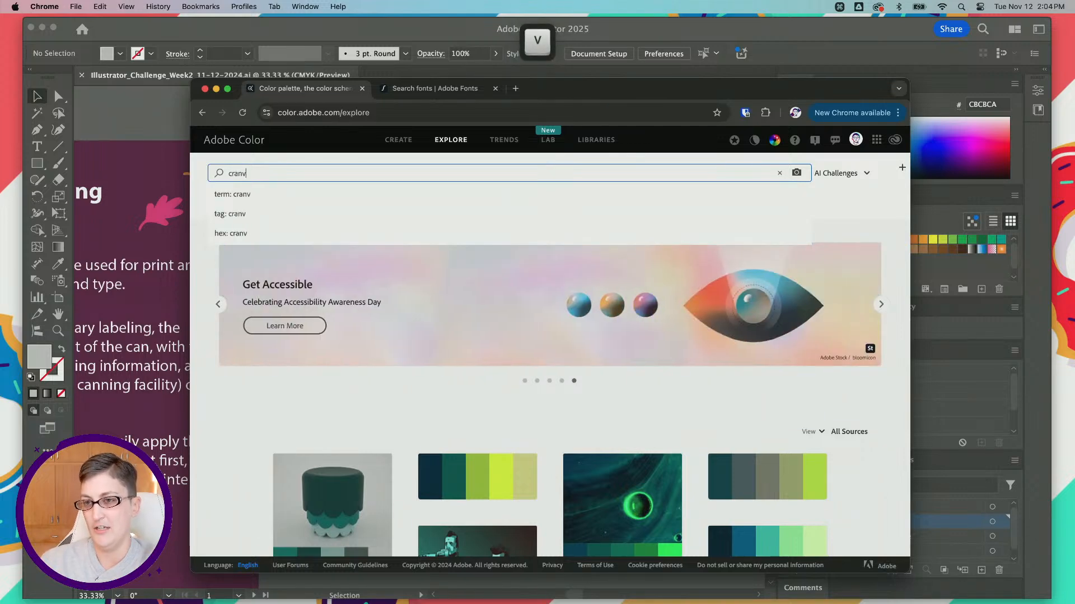
{"action": "key", "text": "BackSpace"}
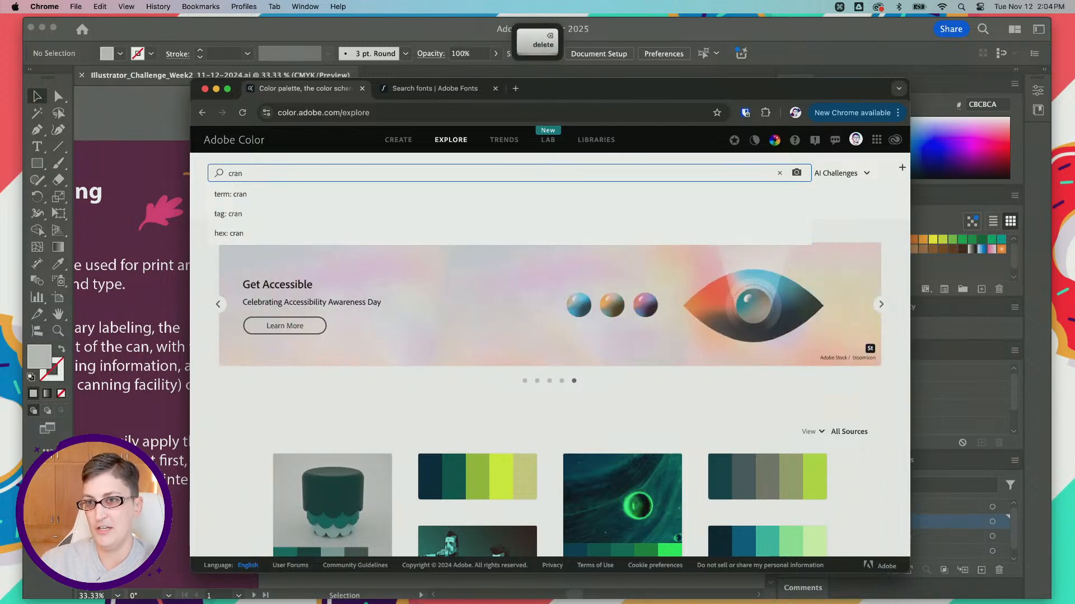
{"action": "type", "text": "berry"}
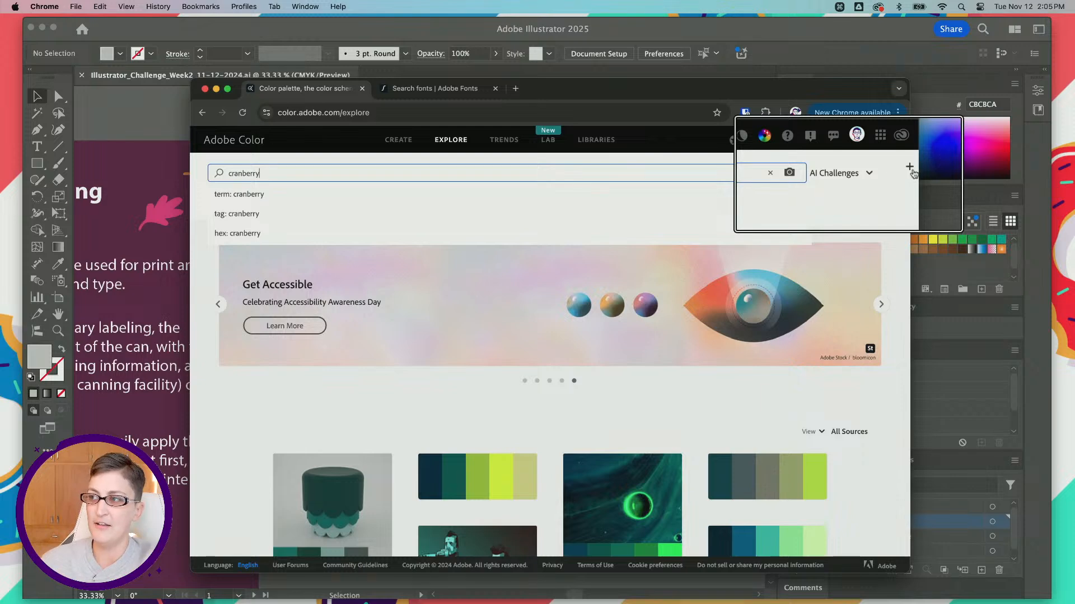
{"action": "left_click", "coordinate": [838, 174]}
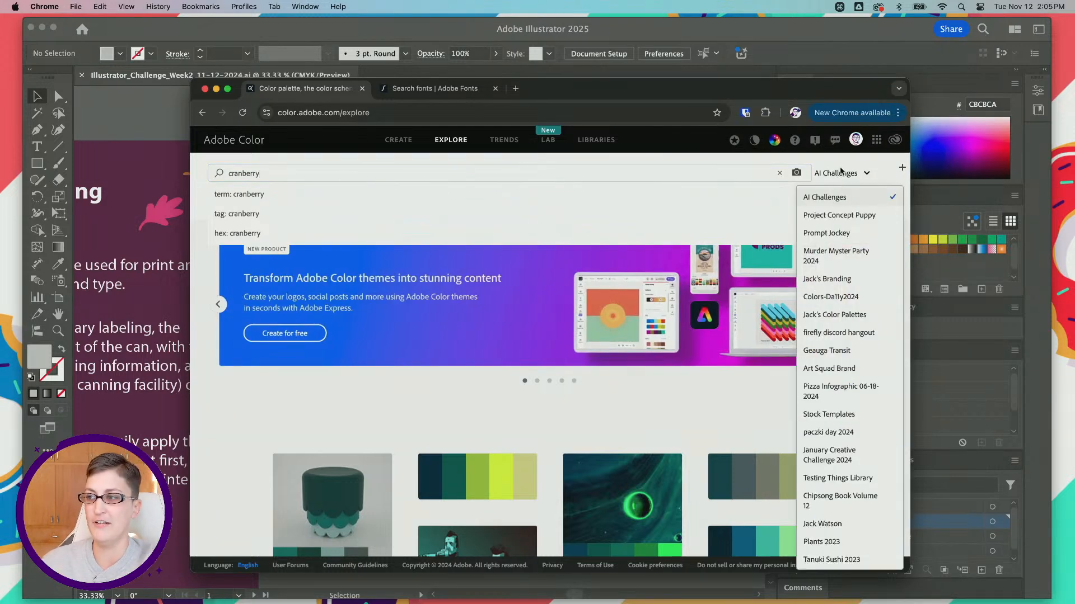
{"action": "left_click", "coordinate": [818, 174]}
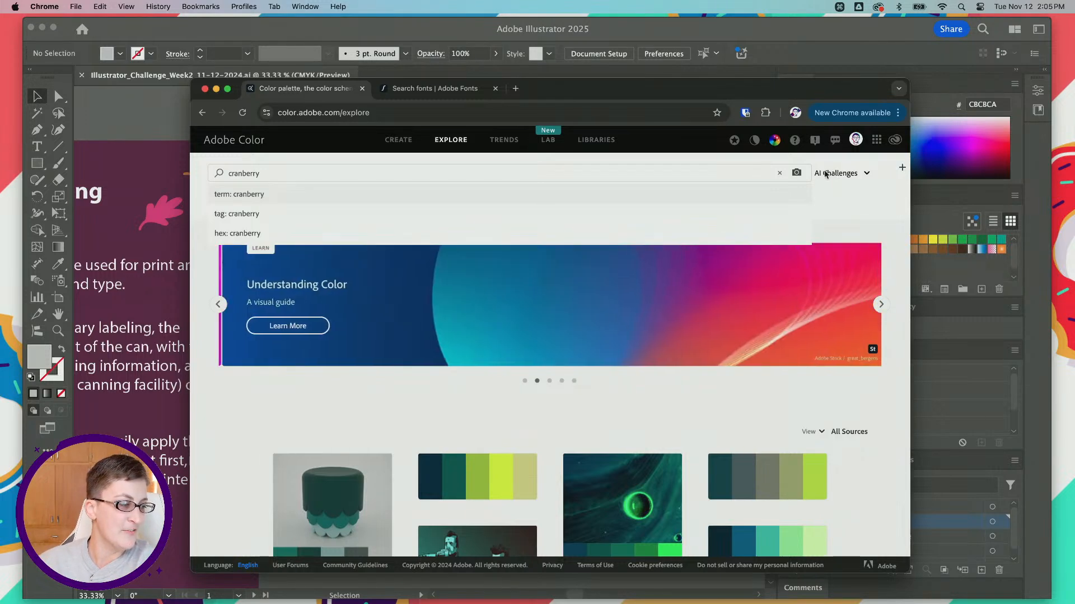
Step: Return to the Adobe Fonts results and magnify the names and samples of the Pentz and Tuppence families
{"action": "left_click", "coordinate": [434, 98]}
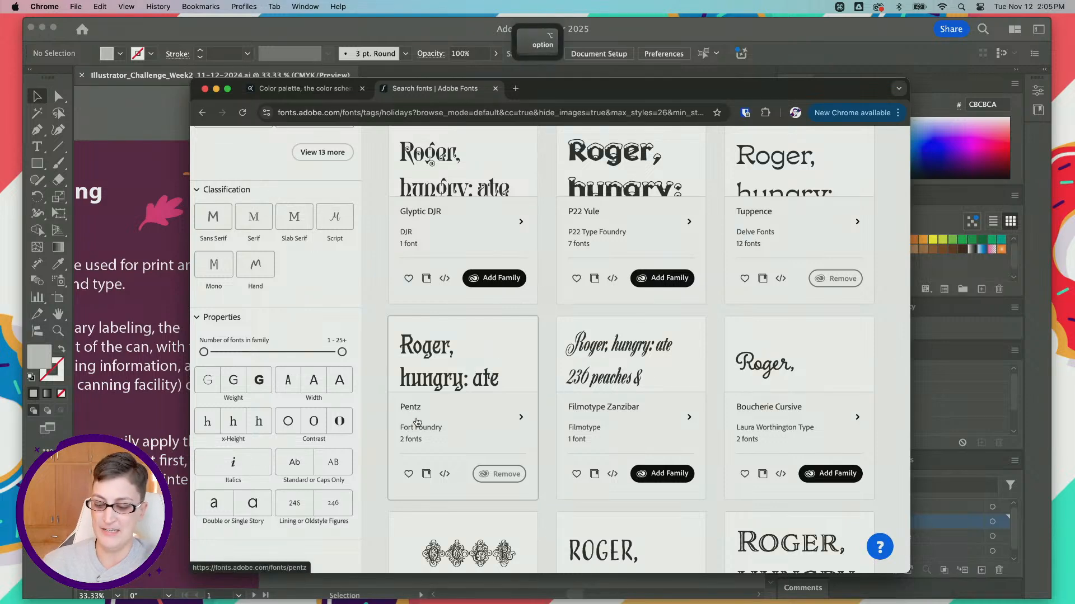
{"action": "scroll", "coordinate": [414, 417], "scroll_direction": "up", "scroll_amount": 2}
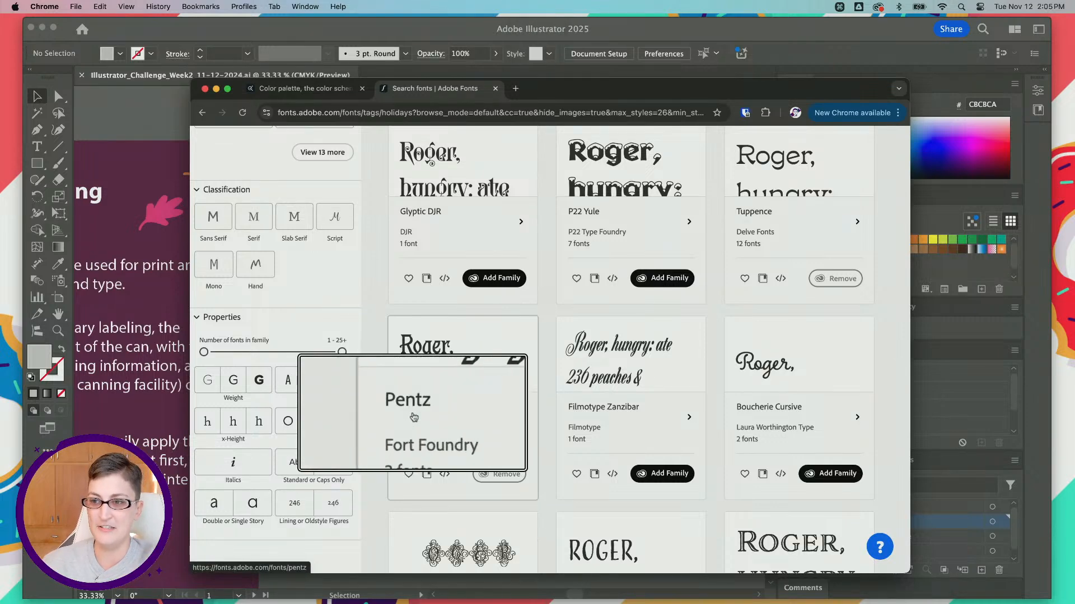
{"action": "scroll", "coordinate": [430, 411], "scroll_direction": "down", "scroll_amount": 5}
{"action": "scroll", "coordinate": [432, 356], "scroll_direction": "up", "scroll_amount": 3}
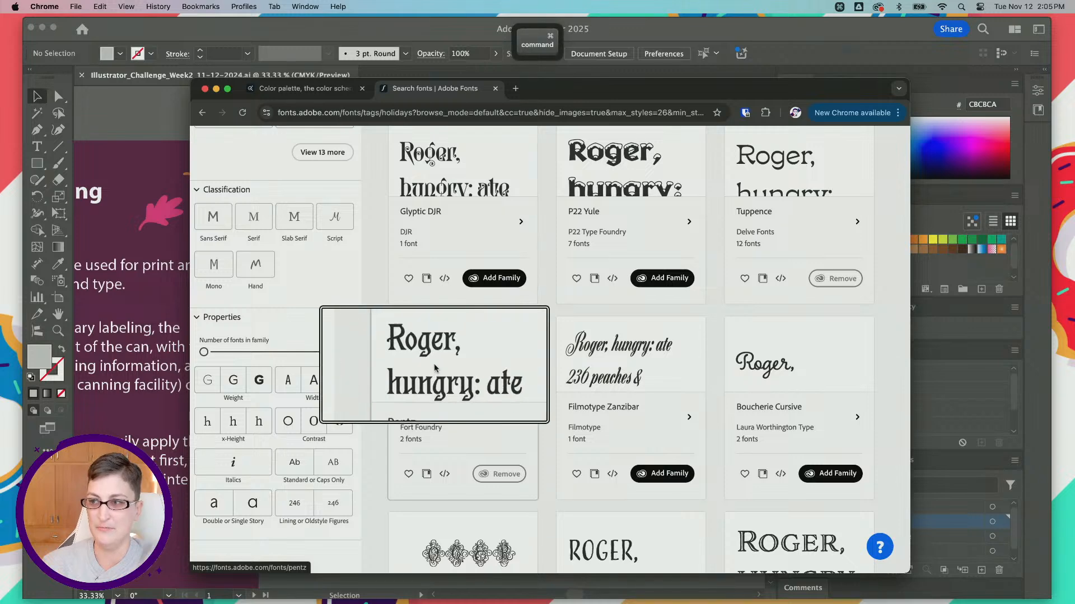
{"action": "scroll", "coordinate": [434, 365], "scroll_direction": "down", "scroll_amount": 4}
{"action": "scroll", "coordinate": [435, 366], "scroll_direction": "up", "scroll_amount": 5}
{"action": "scroll", "coordinate": [436, 367], "scroll_direction": "down", "scroll_amount": 5}
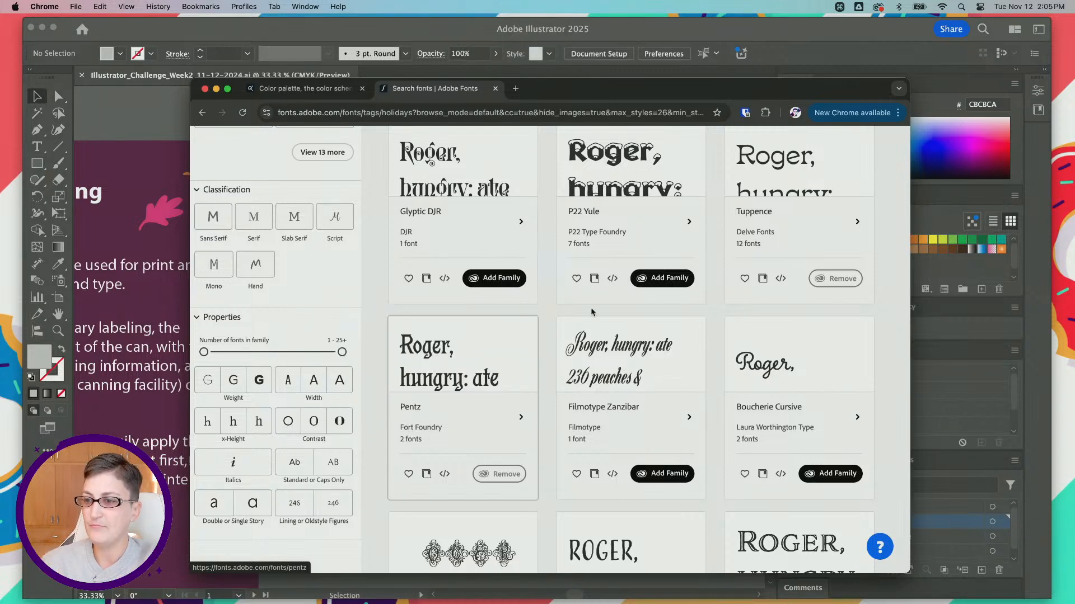
{"action": "scroll", "coordinate": [755, 210], "scroll_direction": "up", "scroll_amount": 5}
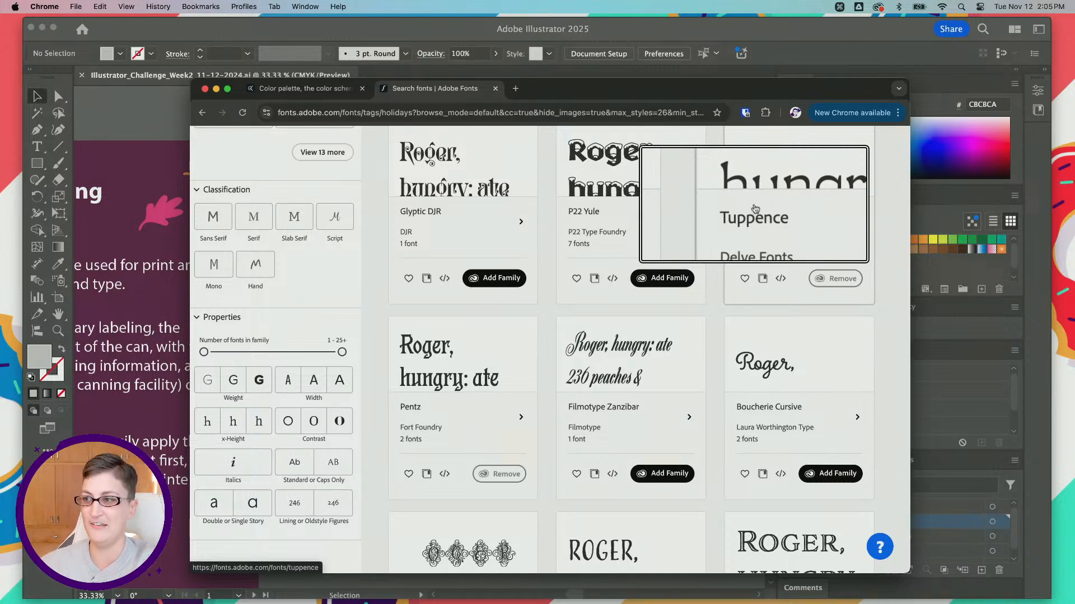
{"action": "scroll", "coordinate": [755, 210], "scroll_direction": "down", "scroll_amount": 5}
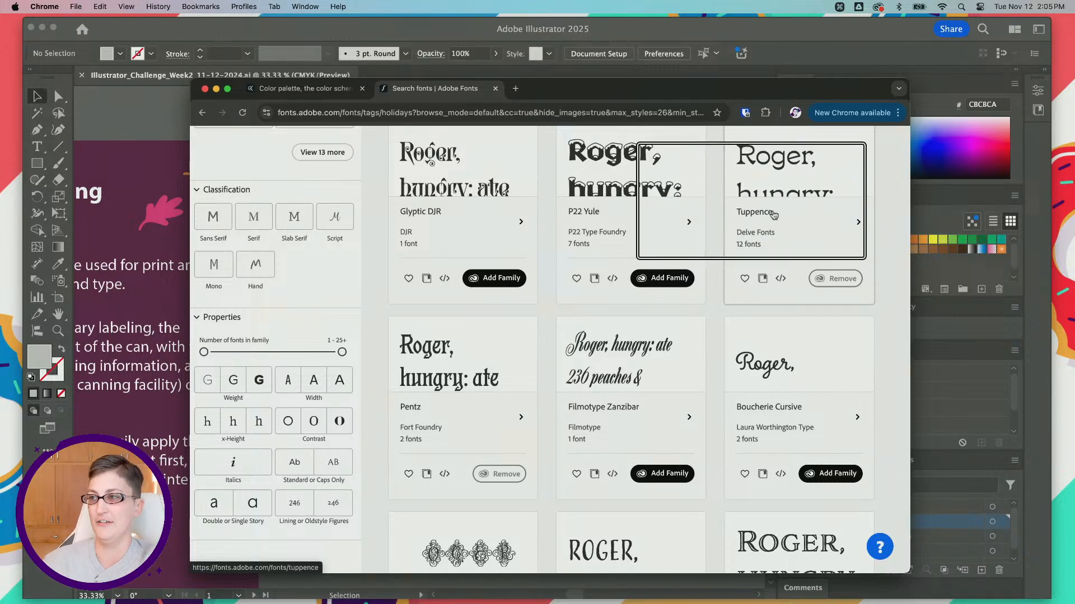
Step: Go back to Adobe Color and create a new library named "cranberry can" for saving palettes
{"action": "left_click", "coordinate": [302, 88]}
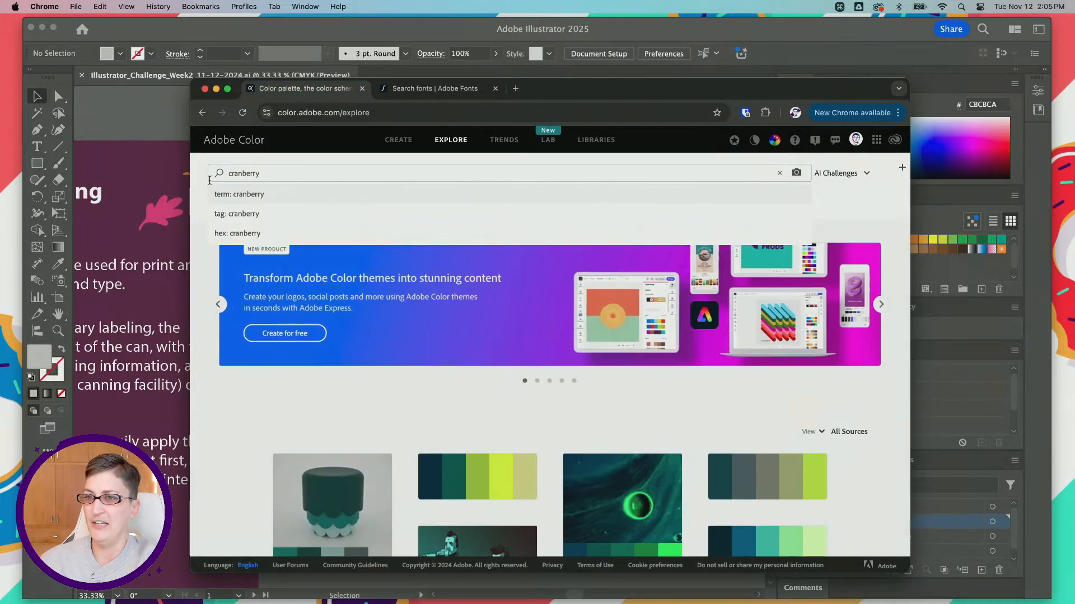
{"action": "left_click", "coordinate": [308, 170]}
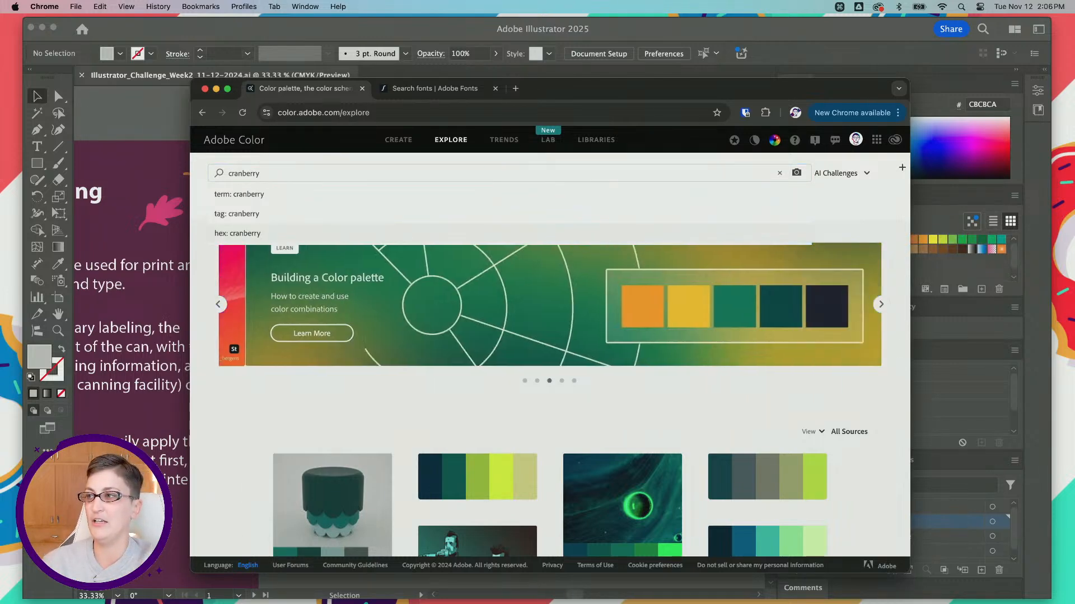
{"action": "left_click", "coordinate": [900, 175]}
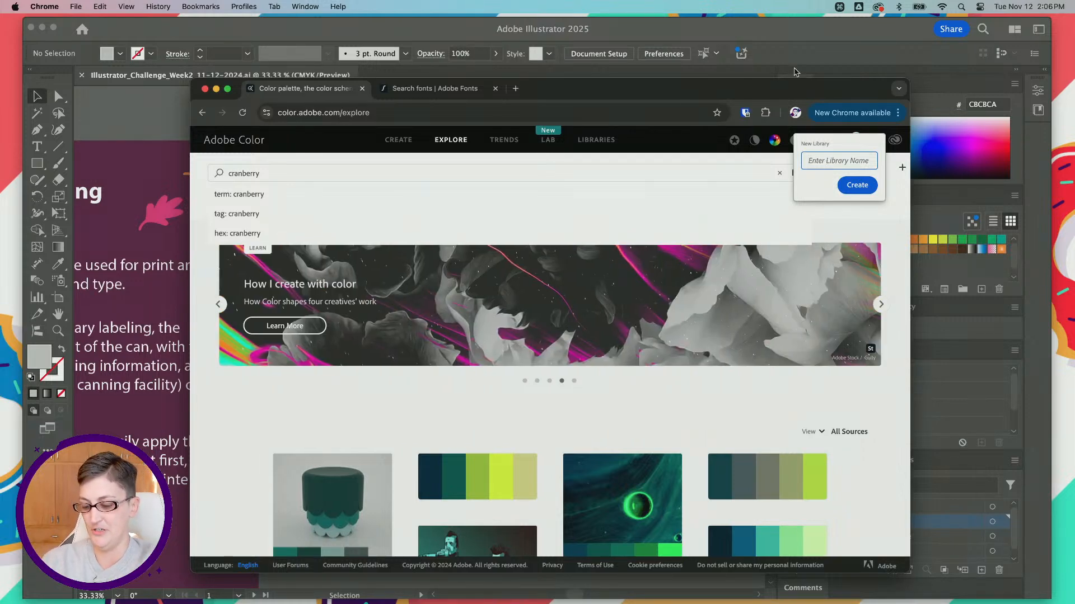
{"action": "type", "text": "cranberry can"}
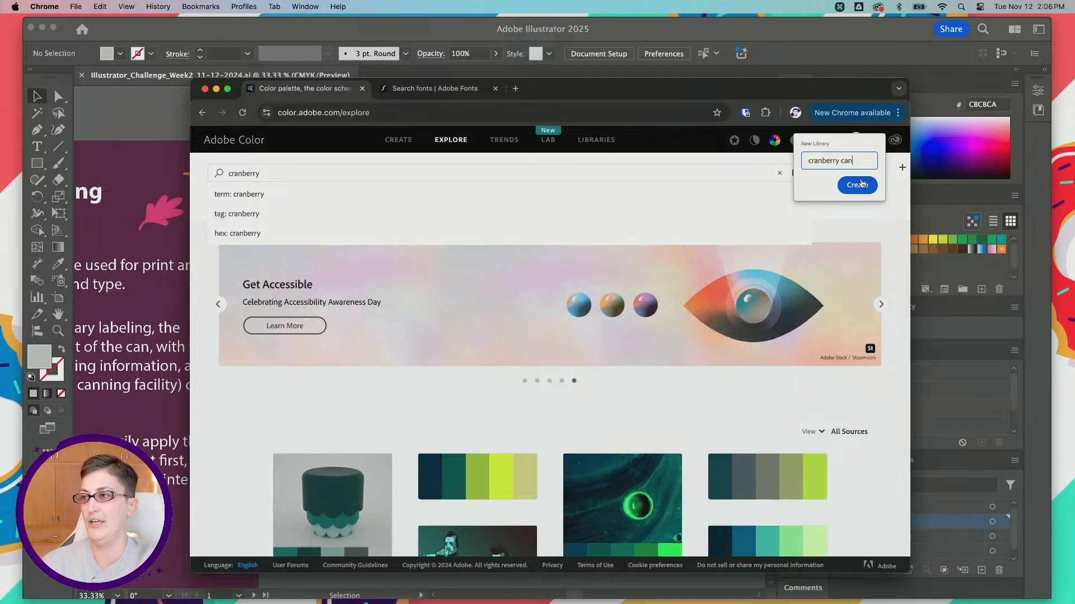
{"action": "left_click", "coordinate": [854, 187]}
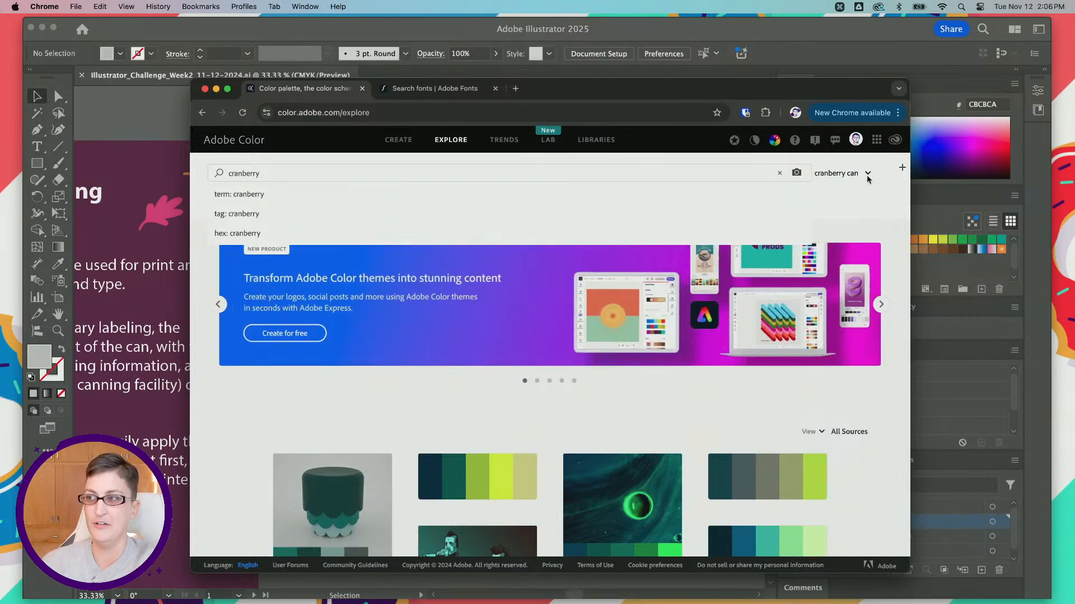
Step: Keep "cranberry can" as the library for saved themes and run the "cranberry" search in Adobe Color
{"action": "left_click", "coordinate": [864, 174]}
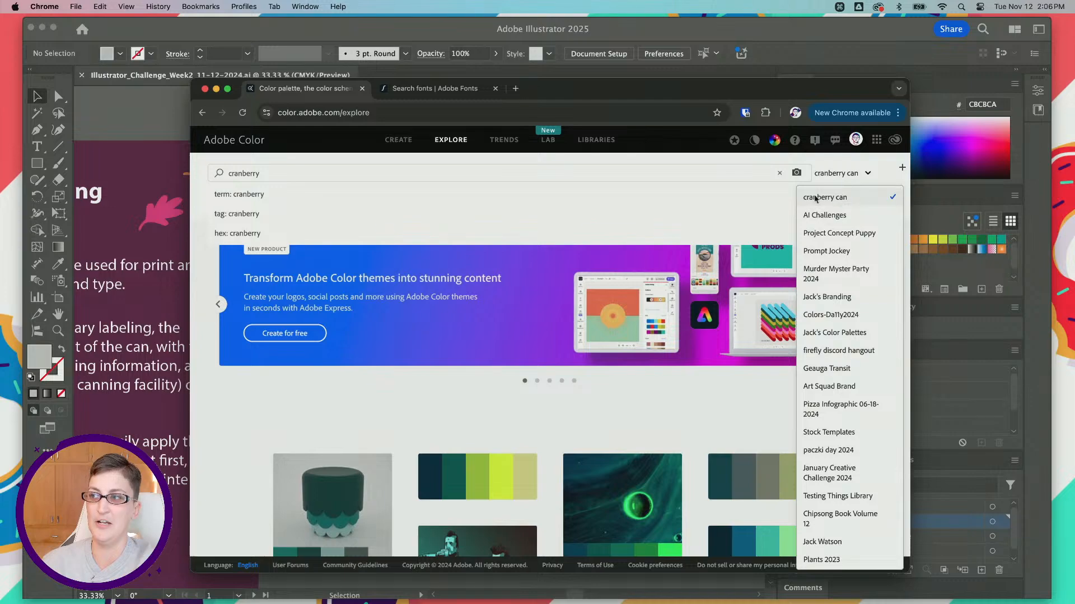
{"action": "left_click", "coordinate": [755, 199]}
{"action": "scroll", "coordinate": [418, 284], "scroll_direction": "down", "scroll_amount": 10}
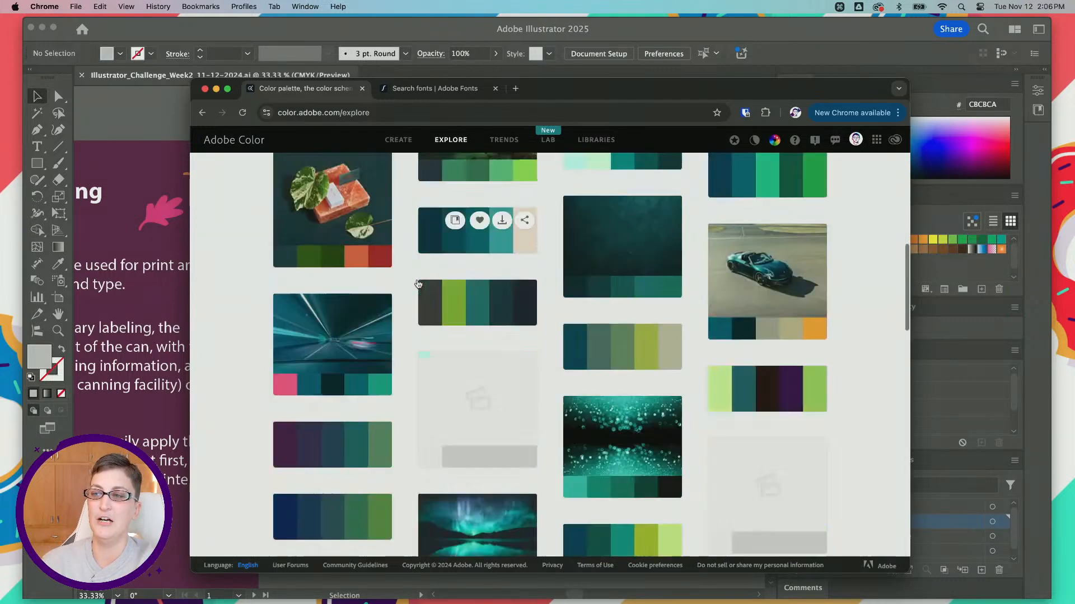
{"action": "scroll", "coordinate": [418, 285], "scroll_direction": "up", "scroll_amount": 10}
{"action": "left_click", "coordinate": [430, 177]}
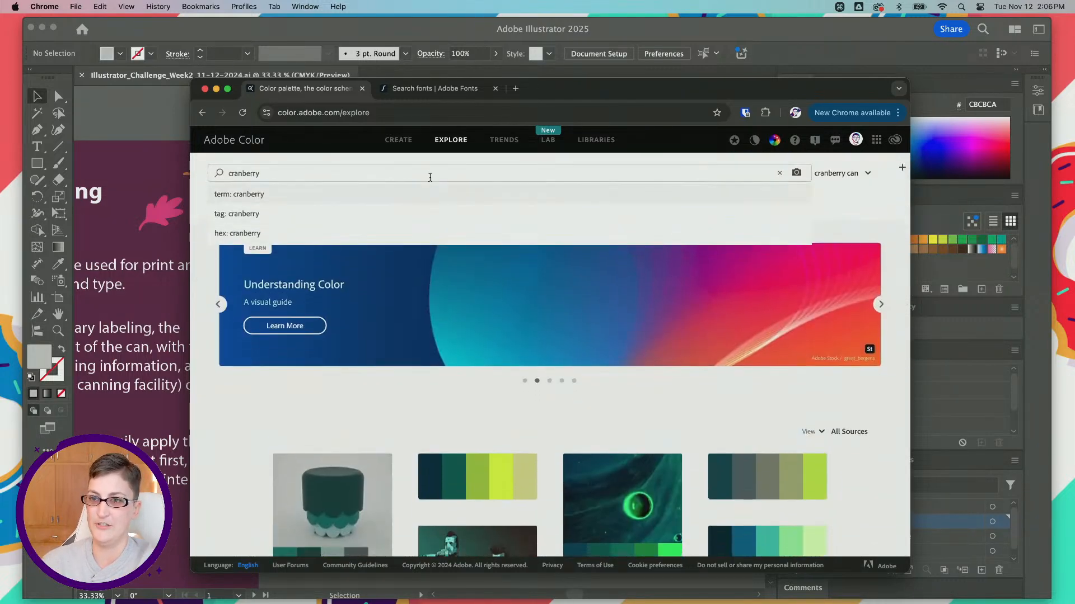
{"action": "key", "text": "Return"}
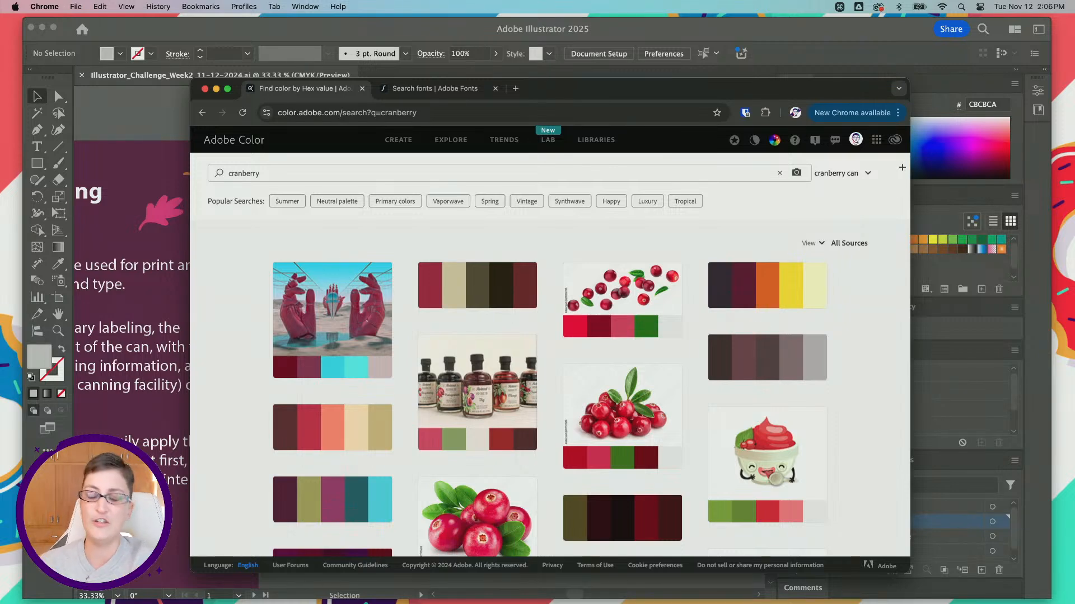
Step: Look through the cranberry theme results and magnify the maroon, coral and tan palette
{"action": "mouse_move", "coordinate": [470, 285]}
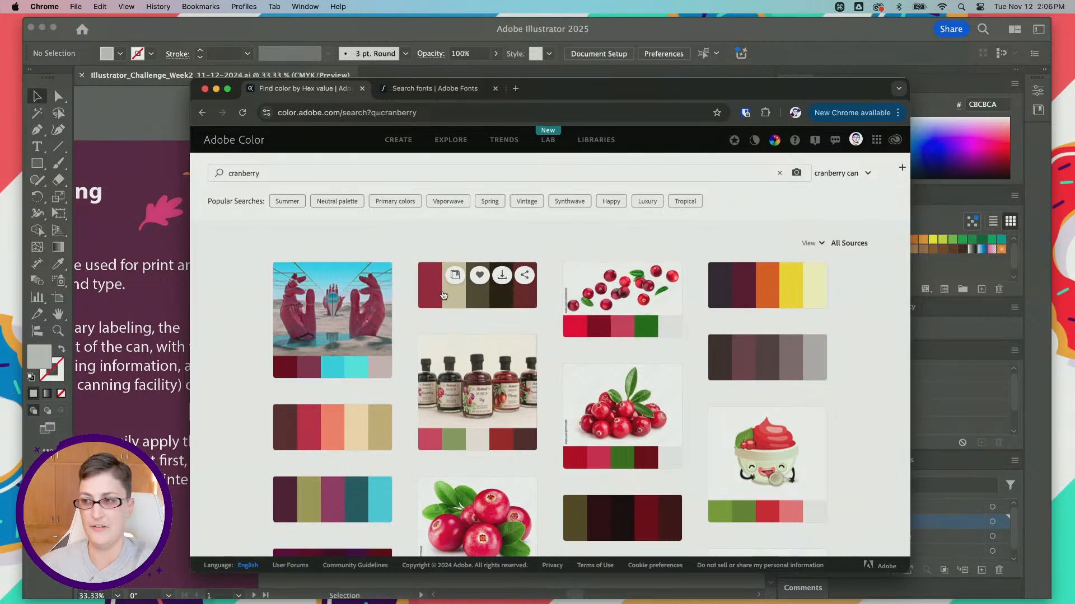
{"action": "scroll", "coordinate": [552, 347], "scroll_direction": "down", "scroll_amount": 3}
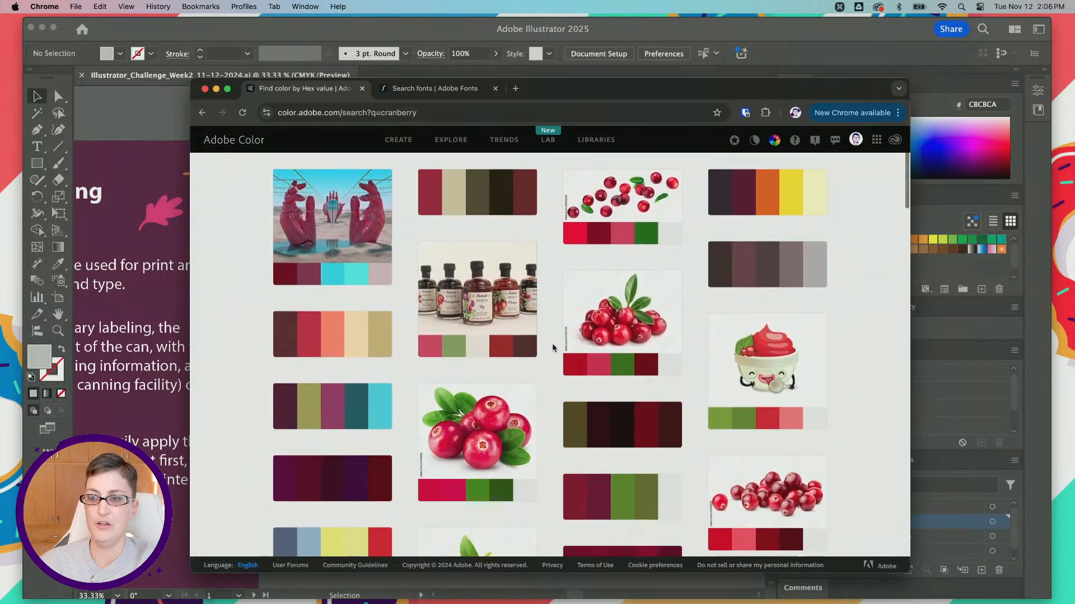
{"action": "scroll", "coordinate": [553, 347], "scroll_direction": "down", "scroll_amount": 1}
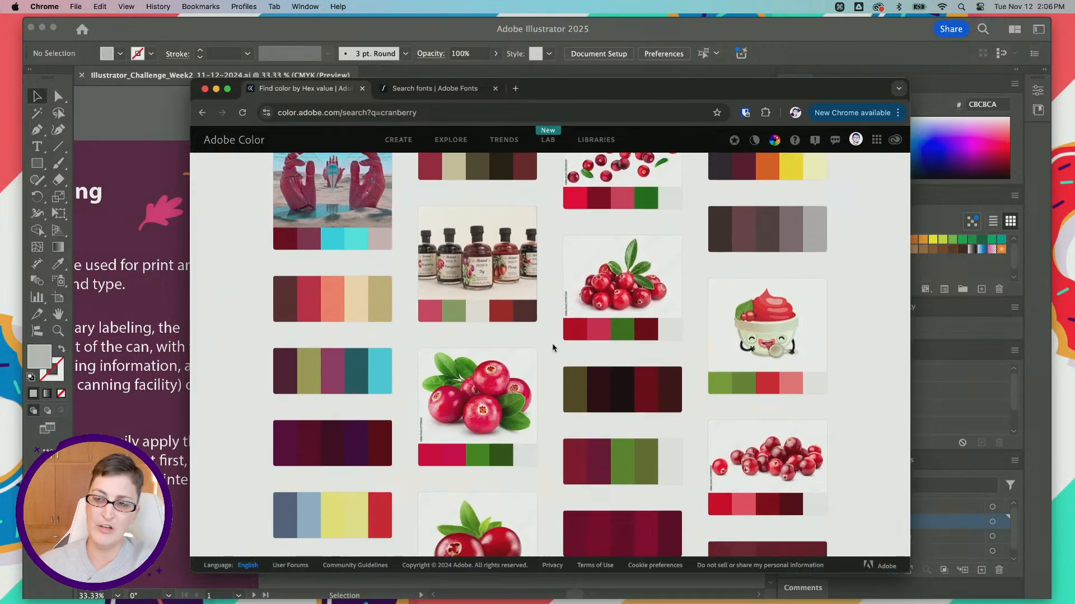
{"action": "mouse_move", "coordinate": [283, 306]}
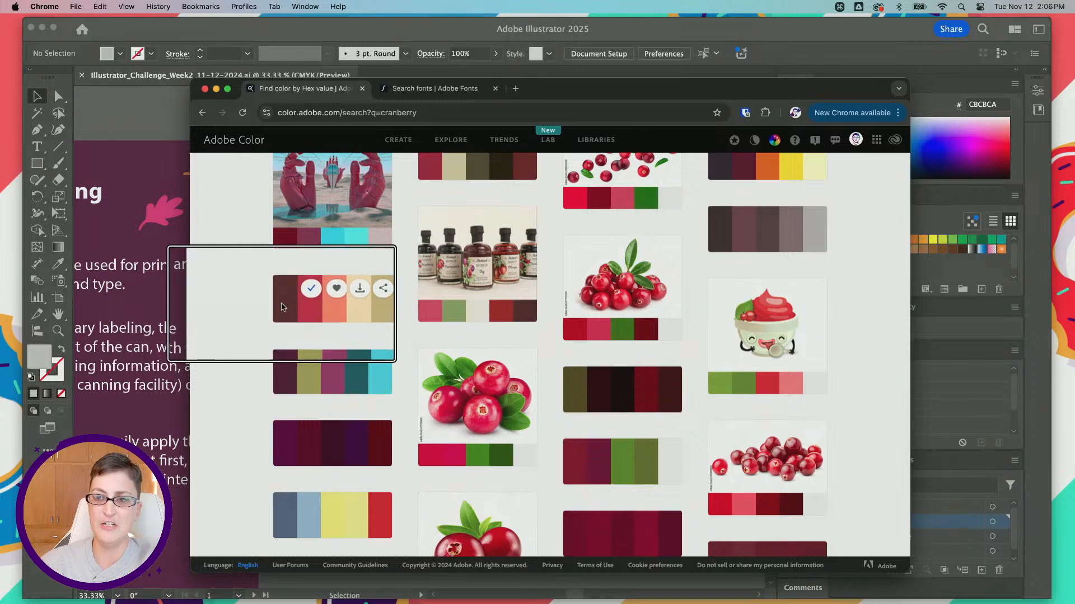
{"action": "scroll", "coordinate": [285, 308], "scroll_direction": "down", "scroll_amount": 1}
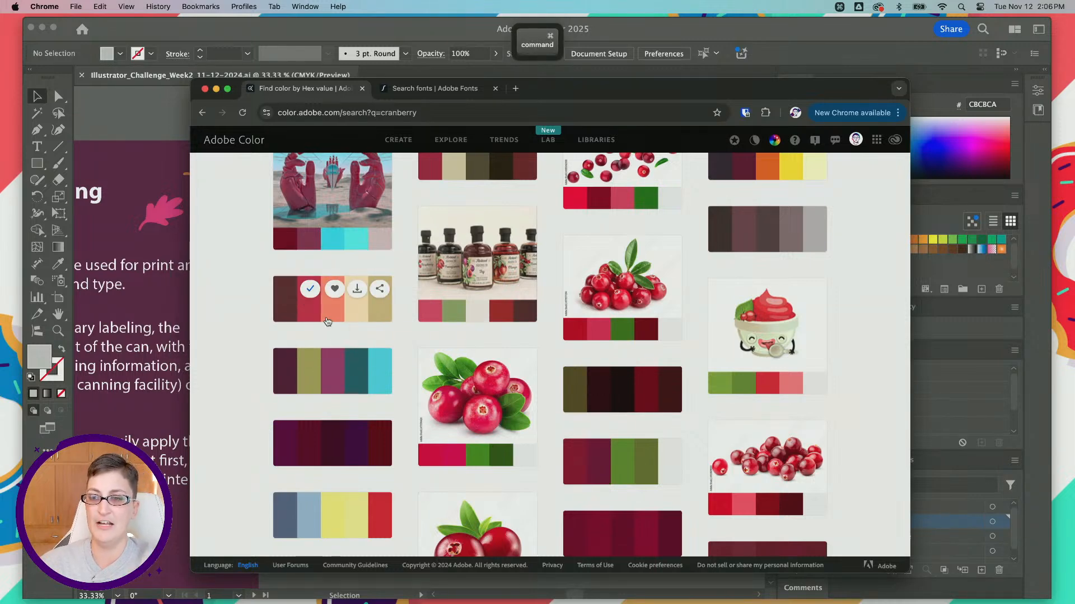
{"action": "scroll", "coordinate": [328, 323], "scroll_direction": "up", "scroll_amount": 3}
{"action": "scroll", "coordinate": [328, 322], "scroll_direction": "up", "scroll_amount": 2}
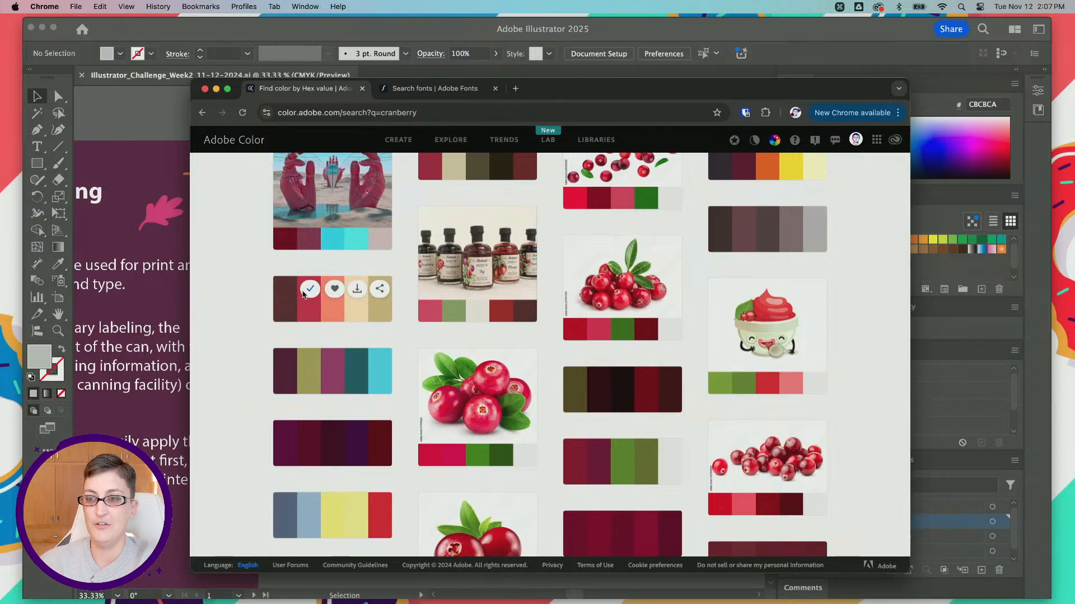
{"action": "scroll", "coordinate": [575, 296], "scroll_direction": "down", "scroll_amount": 3}
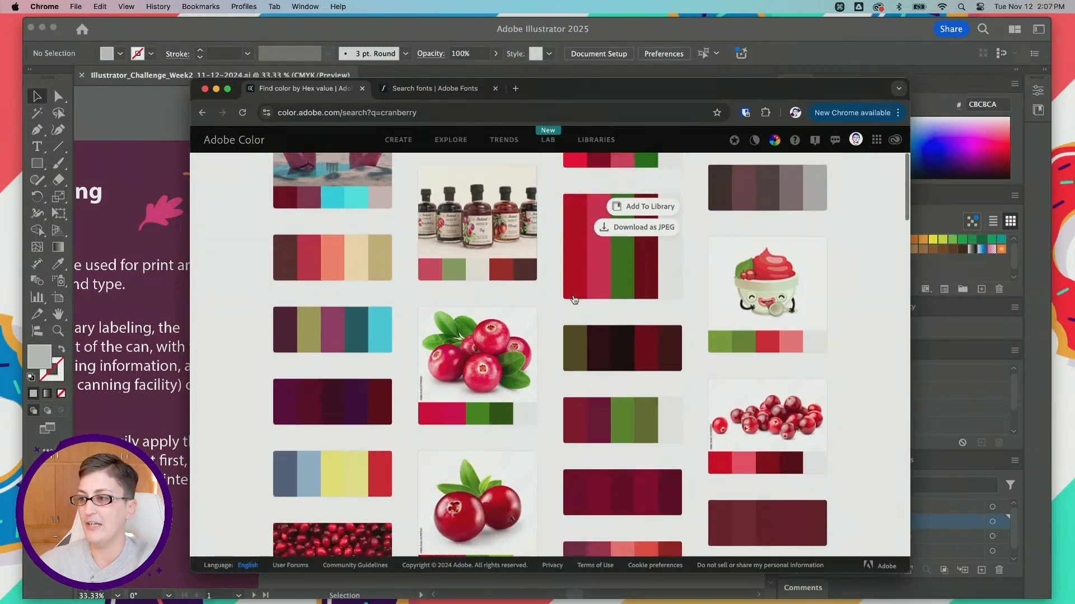
Step: Save the Cranberry Farm and Cranberries themes from the search results to the "cranberry can" library
{"action": "scroll", "coordinate": [574, 300], "scroll_direction": "down", "scroll_amount": 6}
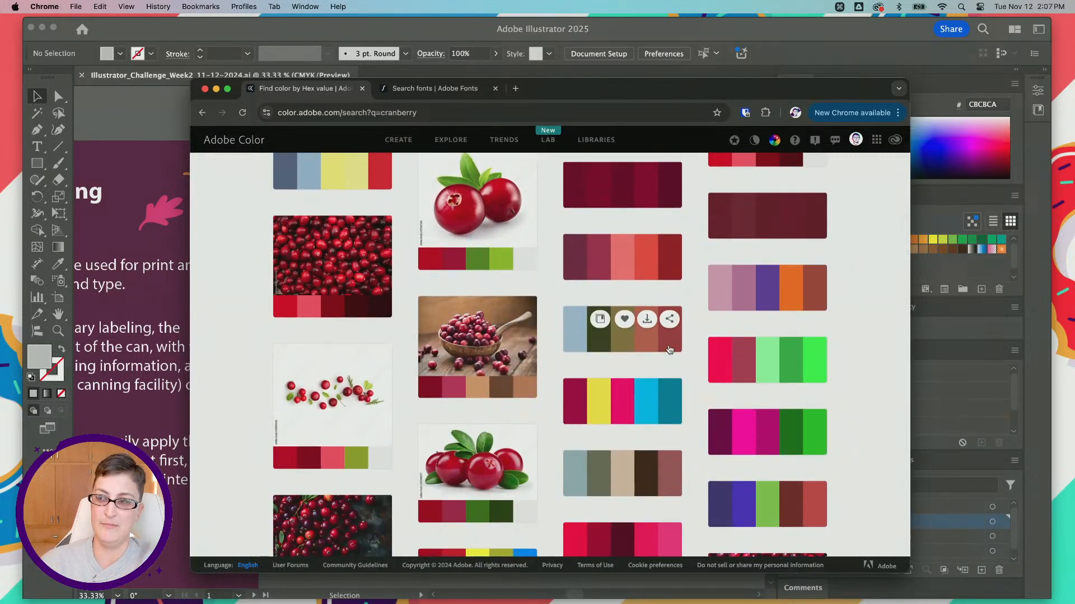
{"action": "mouse_move", "coordinate": [651, 350]}
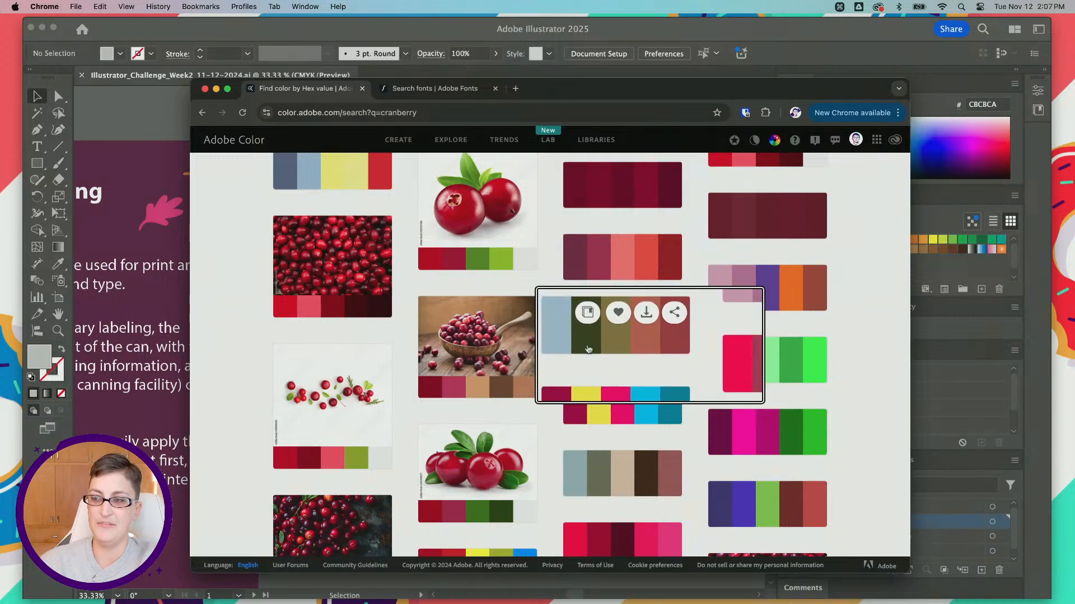
{"action": "key", "text": "super"}
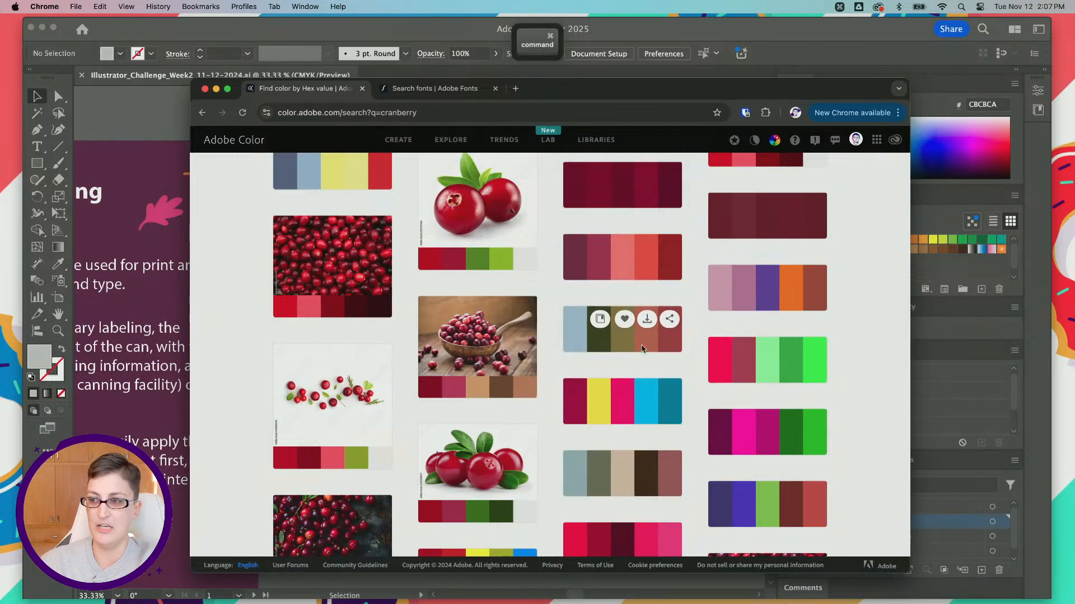
{"action": "left_click", "coordinate": [599, 319]}
{"action": "scroll", "coordinate": [479, 332], "scroll_direction": "down", "scroll_amount": 3}
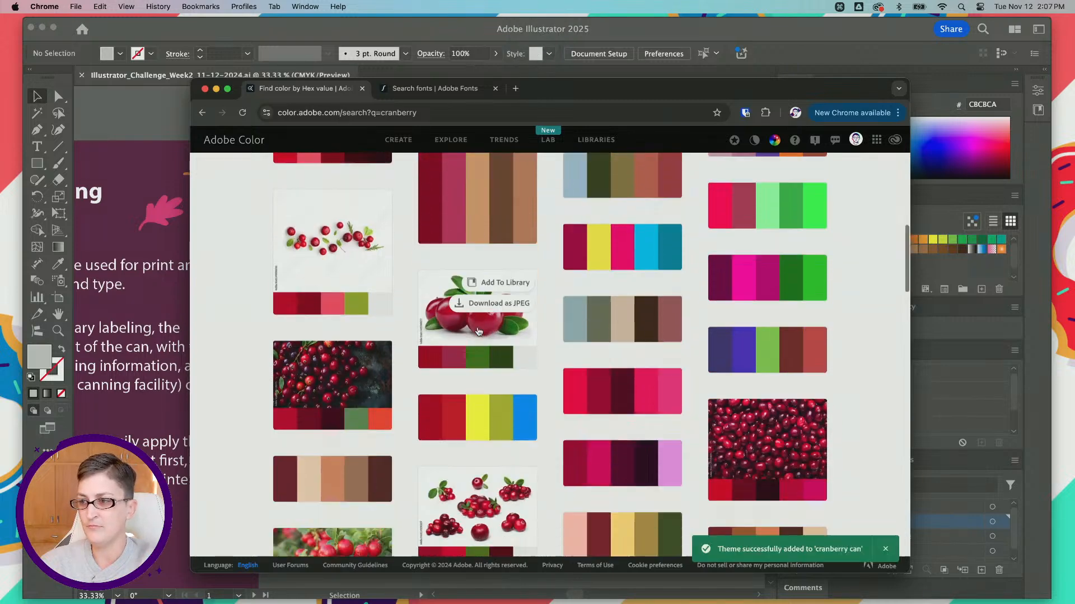
{"action": "scroll", "coordinate": [479, 332], "scroll_direction": "down", "scroll_amount": 1}
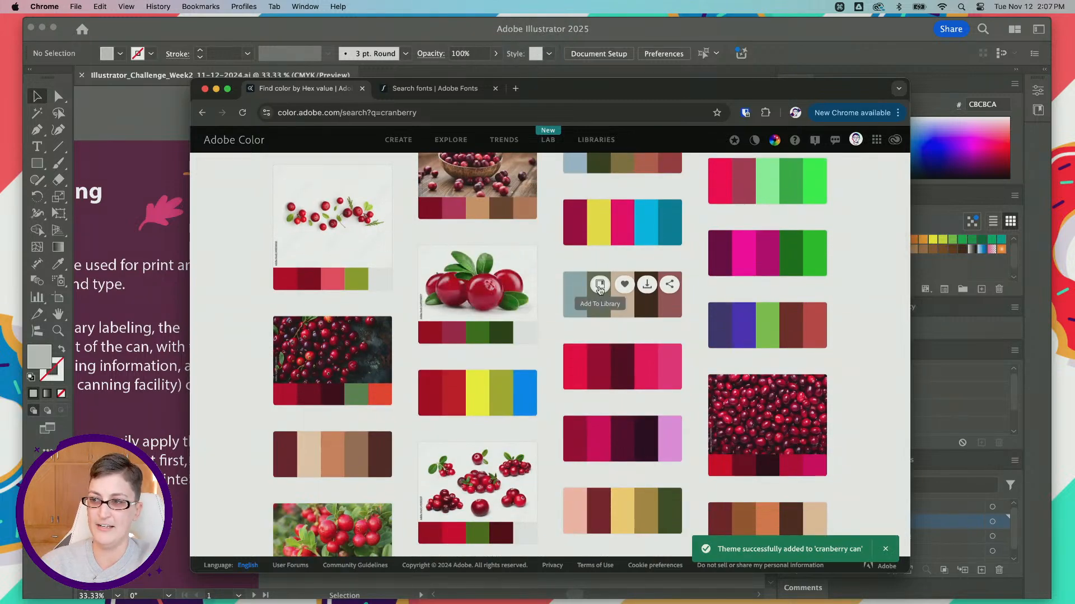
{"action": "left_click", "coordinate": [599, 287]}
Step: Find the Cranberry Heather theme of black, pink, grays and dark green further down the results and add it to the library
{"action": "scroll", "coordinate": [488, 305], "scroll_direction": "down", "scroll_amount": 3}
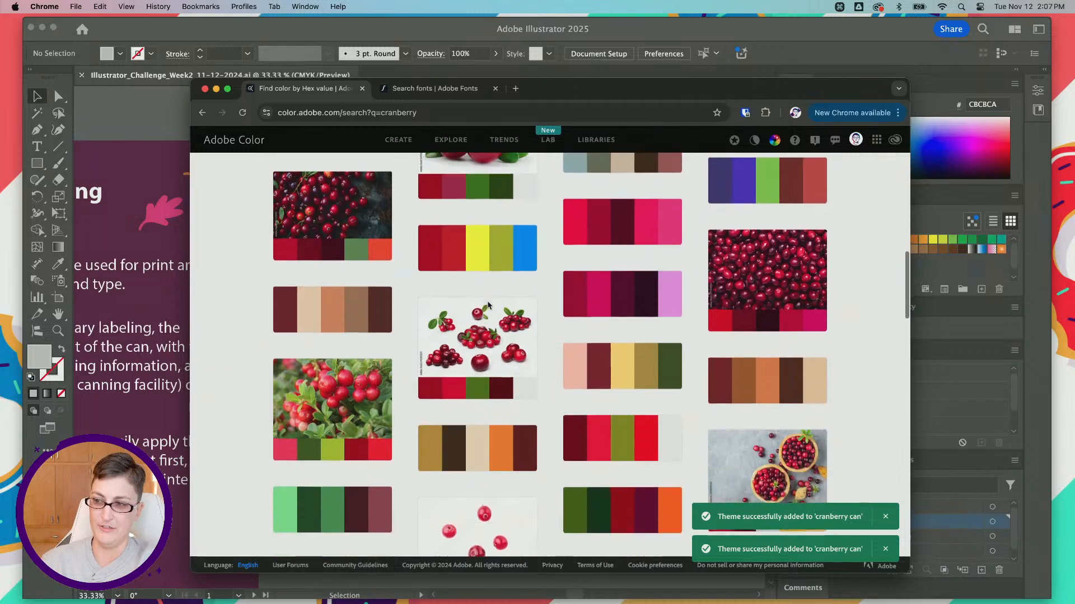
{"action": "scroll", "coordinate": [487, 305], "scroll_direction": "down", "scroll_amount": 2}
{"action": "mouse_move", "coordinate": [575, 269]}
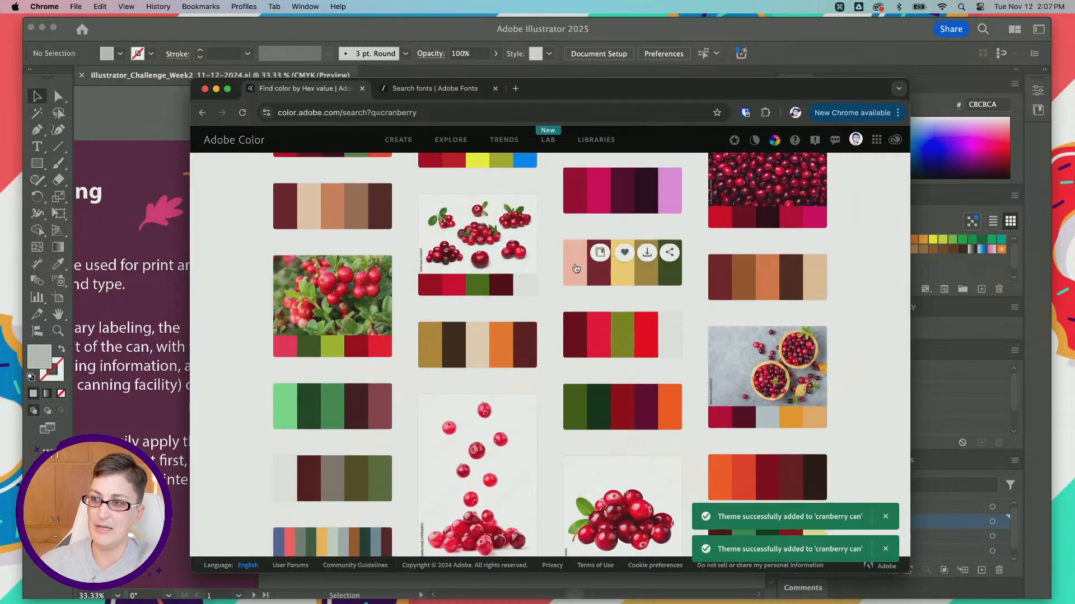
{"action": "scroll", "coordinate": [574, 262], "scroll_direction": "down", "scroll_amount": 2}
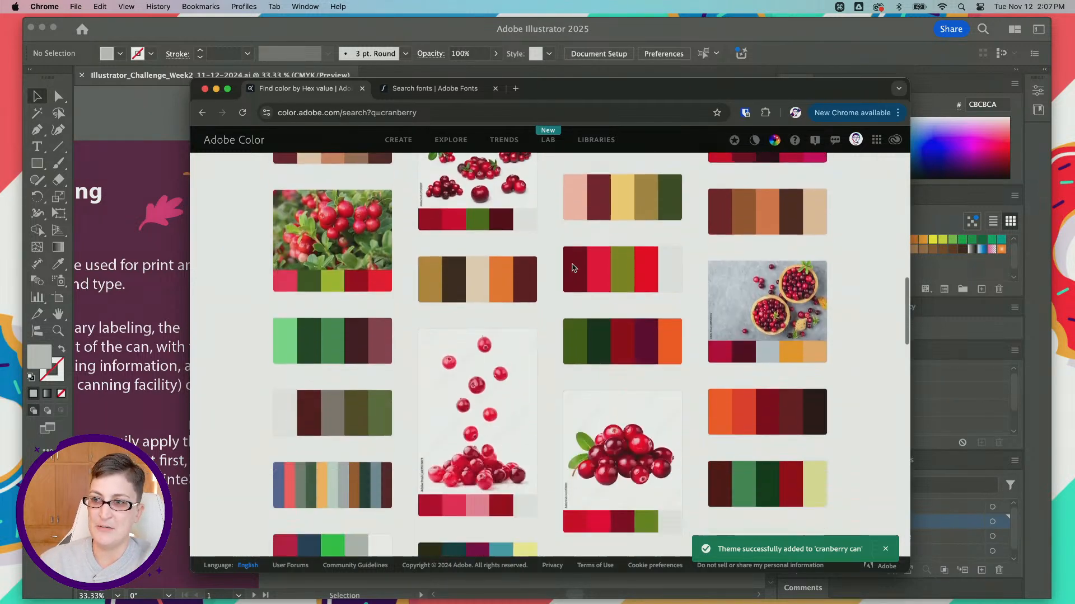
{"action": "scroll", "coordinate": [573, 268], "scroll_direction": "down", "scroll_amount": 5}
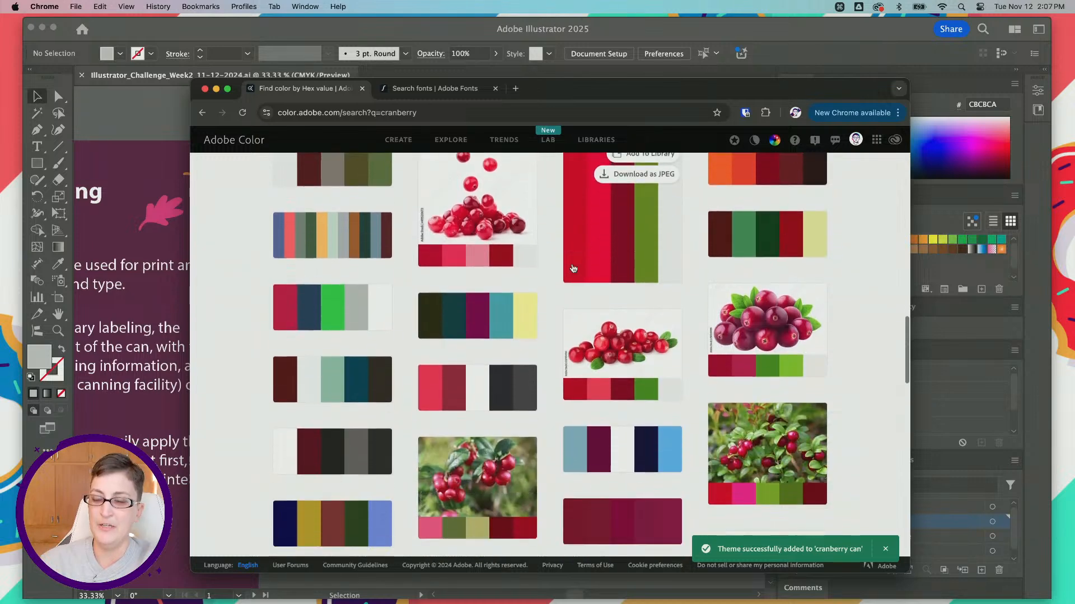
{"action": "scroll", "coordinate": [572, 269], "scroll_direction": "down", "scroll_amount": 2}
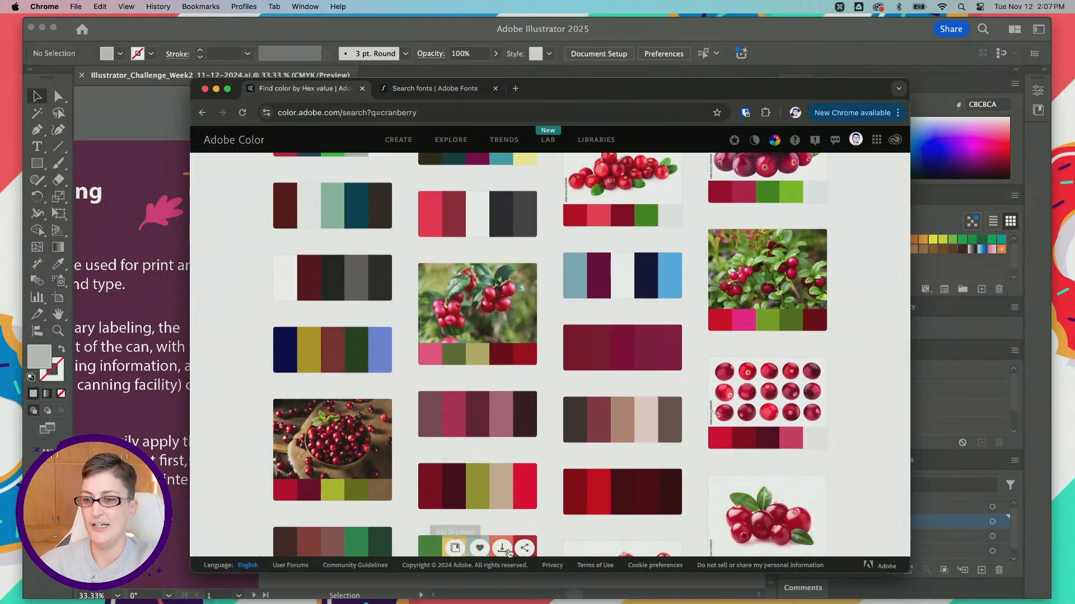
{"action": "scroll", "coordinate": [495, 394], "scroll_direction": "down", "scroll_amount": 1}
{"action": "scroll", "coordinate": [494, 394], "scroll_direction": "down", "scroll_amount": 4}
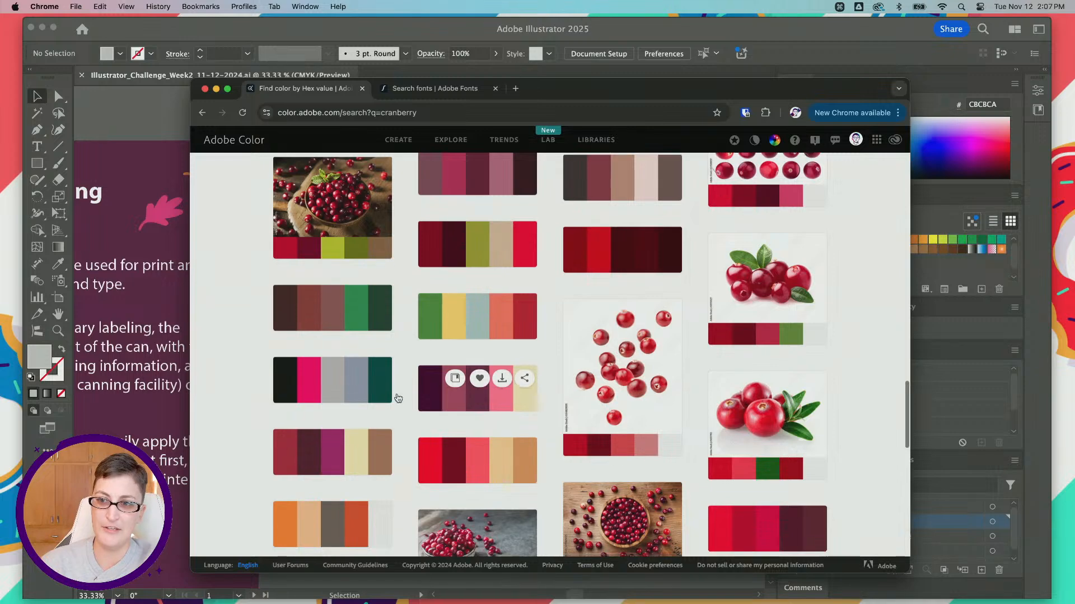
{"action": "left_click", "coordinate": [309, 371]}
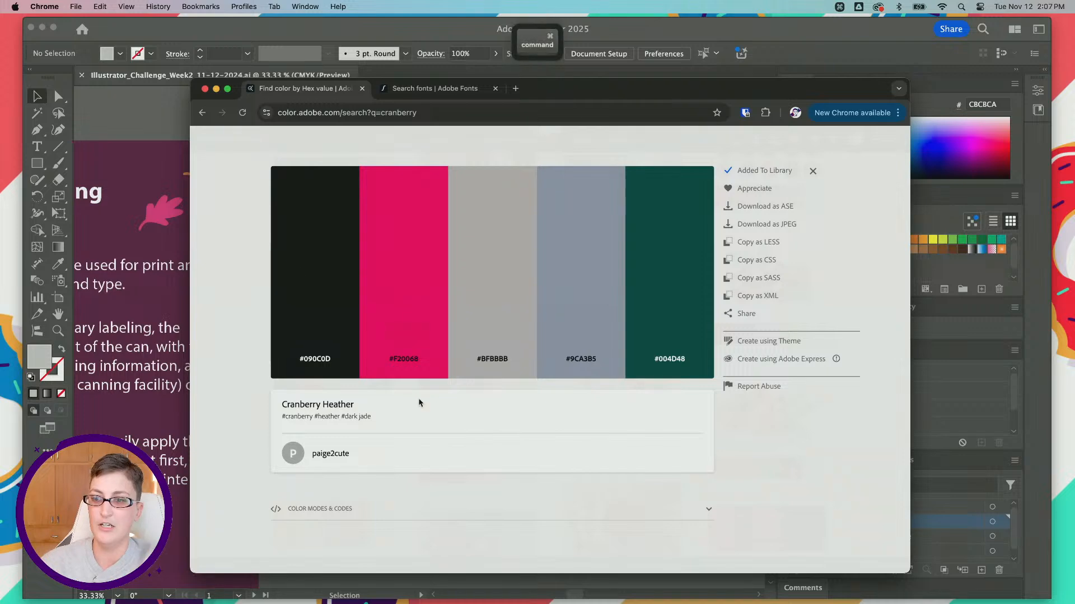
Step: Show the themes saved in the "cranberry can" library and view the details of Cranberry Heather
{"action": "left_click", "coordinate": [205, 114]}
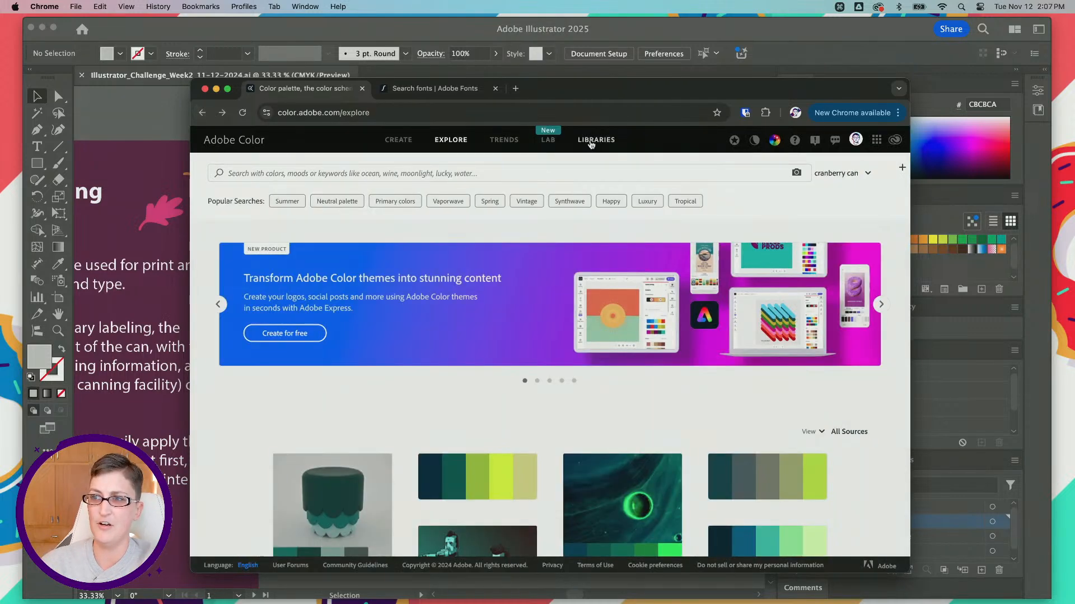
{"action": "left_click", "coordinate": [592, 143]}
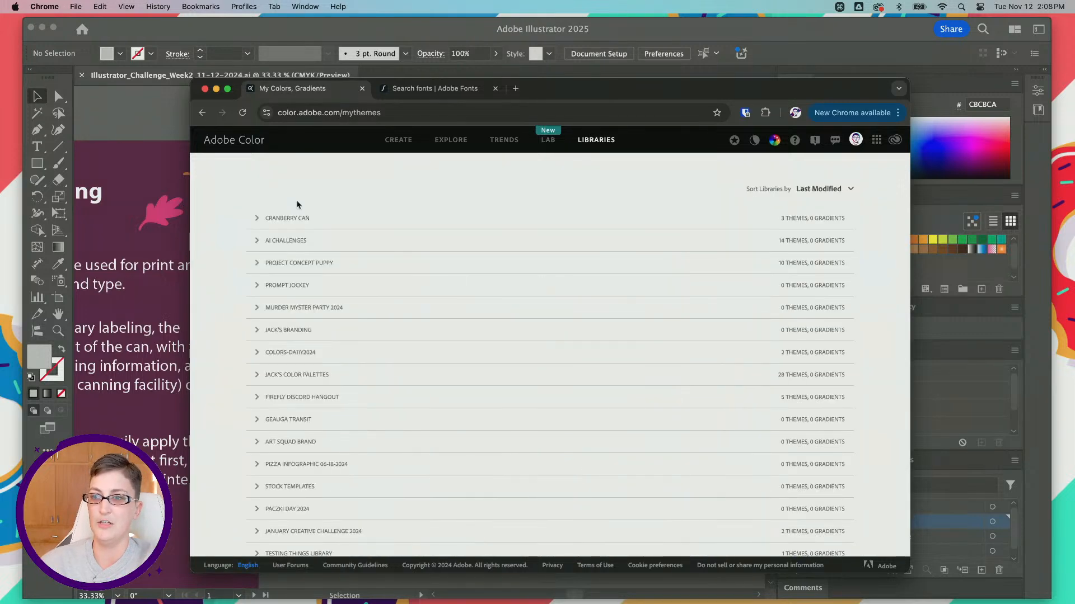
{"action": "left_click", "coordinate": [256, 218]}
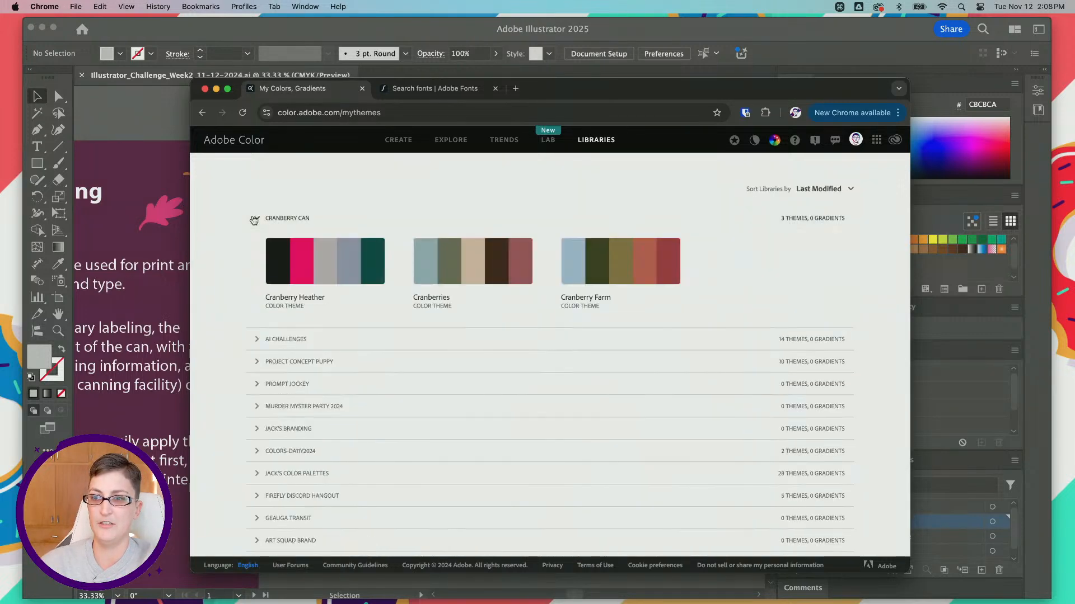
{"action": "right_click", "coordinate": [348, 258]}
{"action": "left_click", "coordinate": [282, 256]}
{"action": "left_click", "coordinate": [292, 264]}
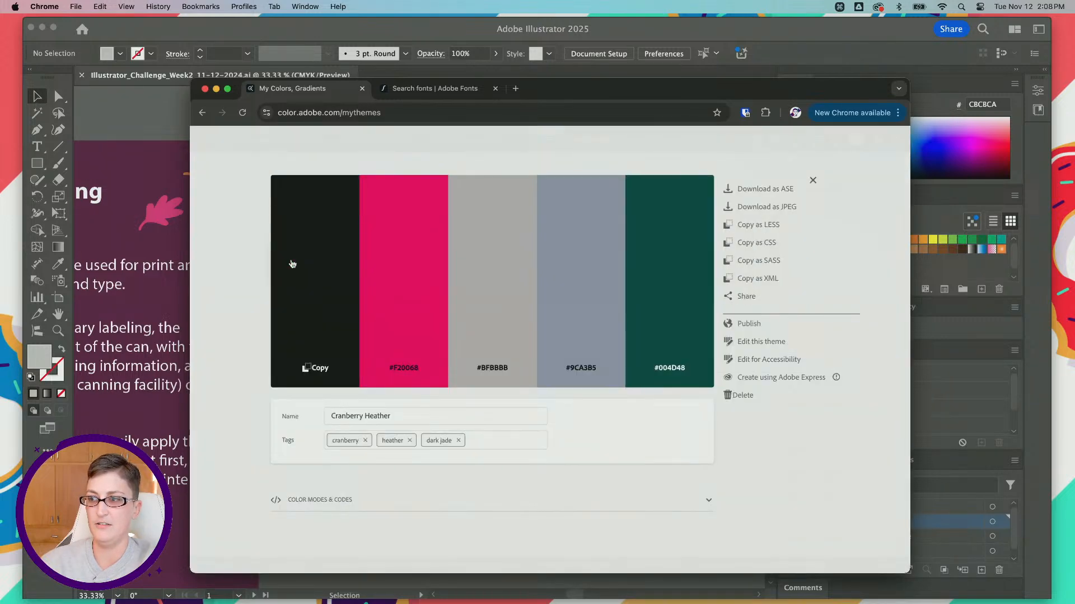
Step: Check the Cranberry Heather theme for color blind safety with the accessibility tools and the Color Blind Simulator
{"action": "left_click", "coordinate": [774, 368]}
{"action": "scroll", "coordinate": [317, 364], "scroll_direction": "down", "scroll_amount": 2}
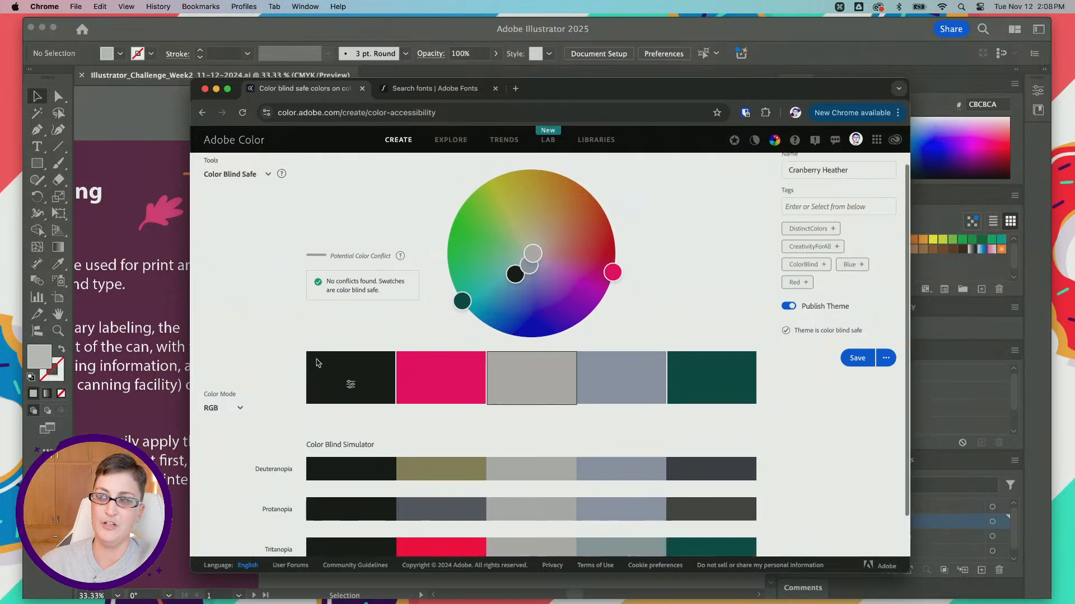
{"action": "scroll", "coordinate": [318, 364], "scroll_direction": "up", "scroll_amount": 2}
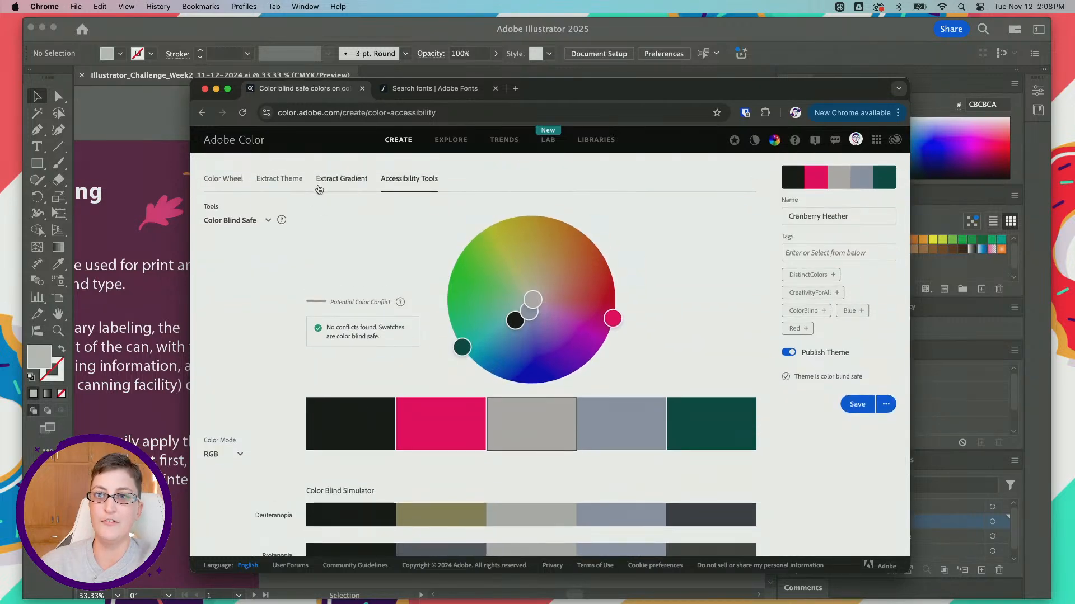
Step: Change the accessibility tool to Contrast Checker and look over its text and background contrast preview
{"action": "left_click", "coordinate": [254, 223]}
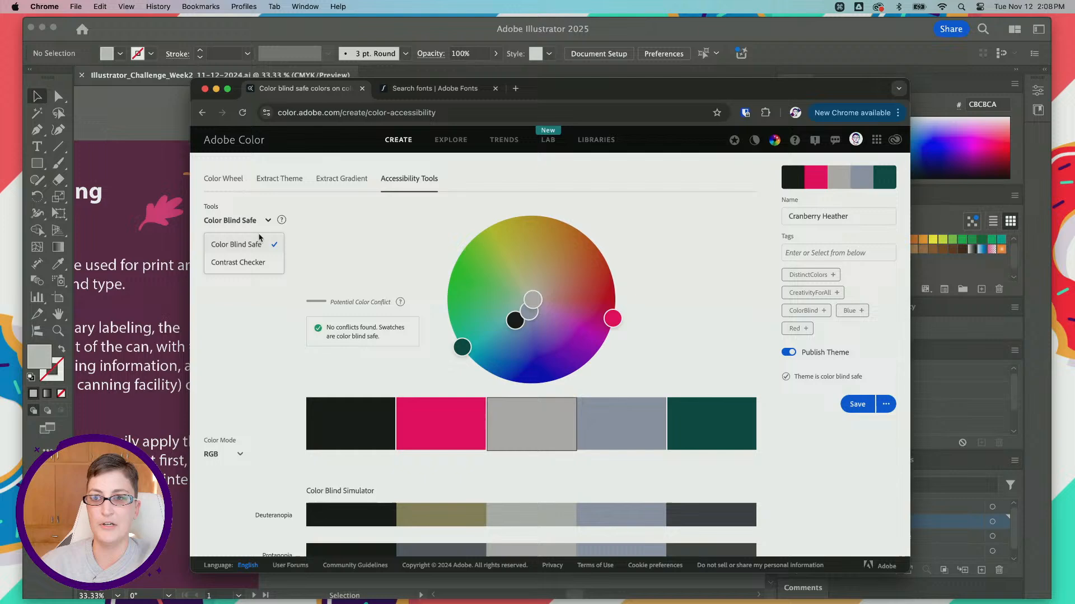
{"action": "left_click", "coordinate": [256, 263]}
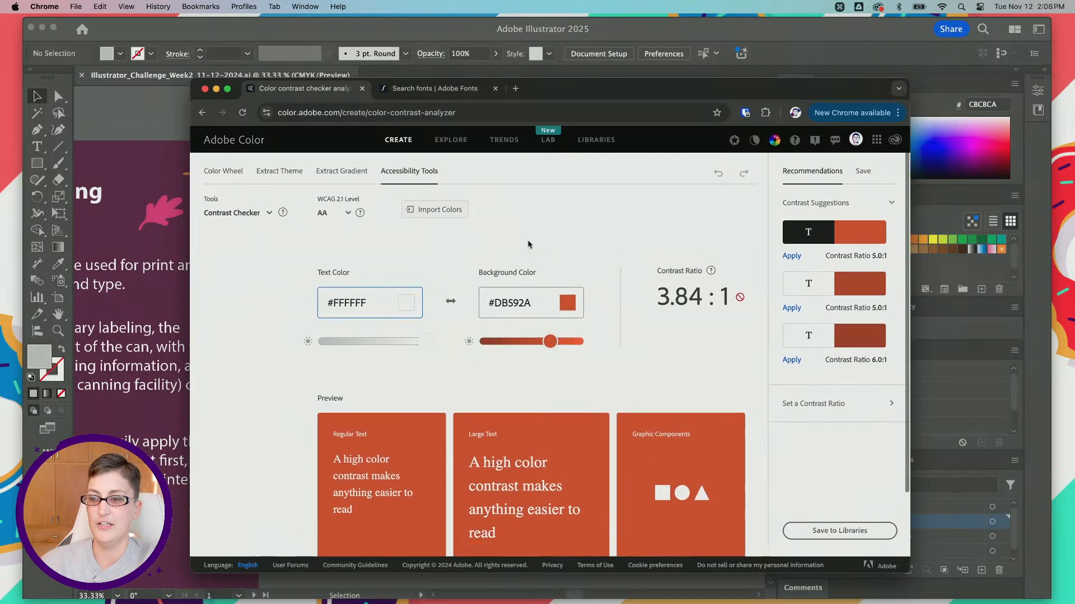
{"action": "scroll", "coordinate": [528, 244], "scroll_direction": "down", "scroll_amount": 3}
{"action": "scroll", "coordinate": [528, 241], "scroll_direction": "up", "scroll_amount": 4}
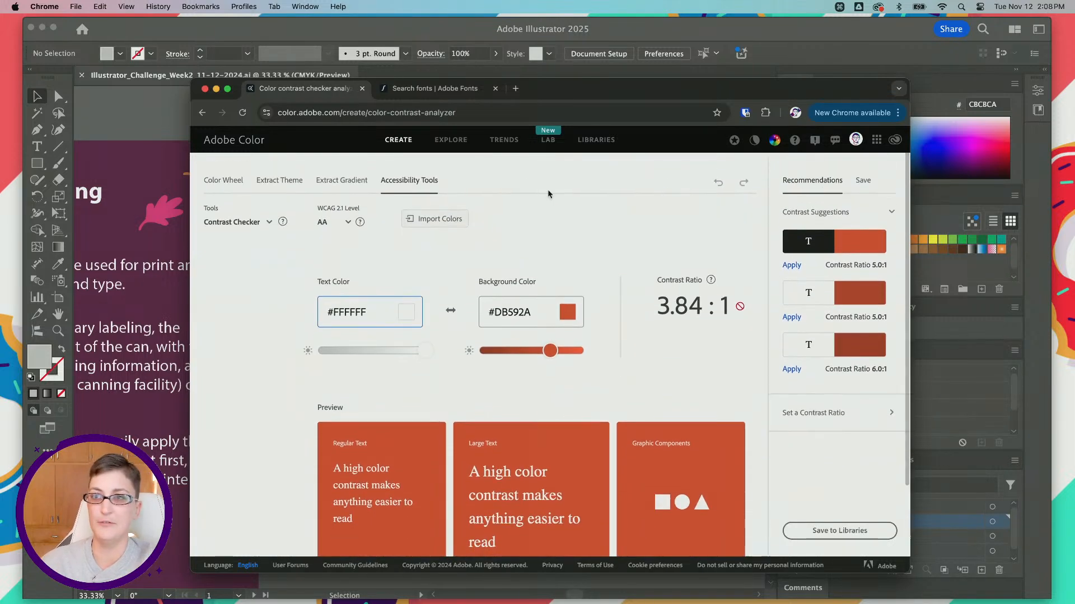
Step: Switch back to Illustrator, show the Libraries panel and check where it is listed among the available panels
{"action": "left_click", "coordinate": [237, 36]}
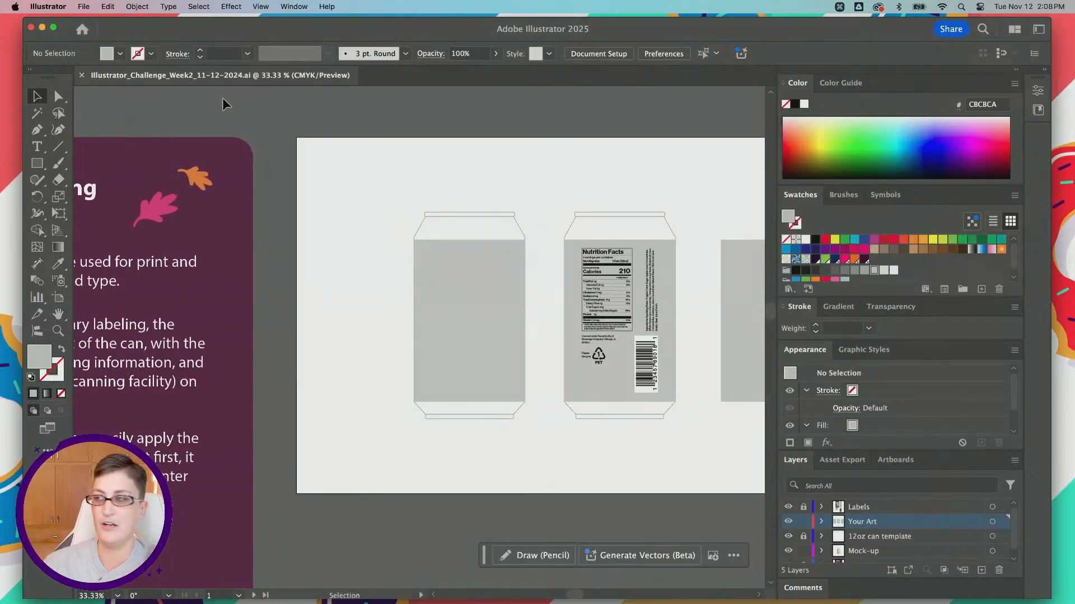
{"action": "left_click", "coordinate": [1037, 110]}
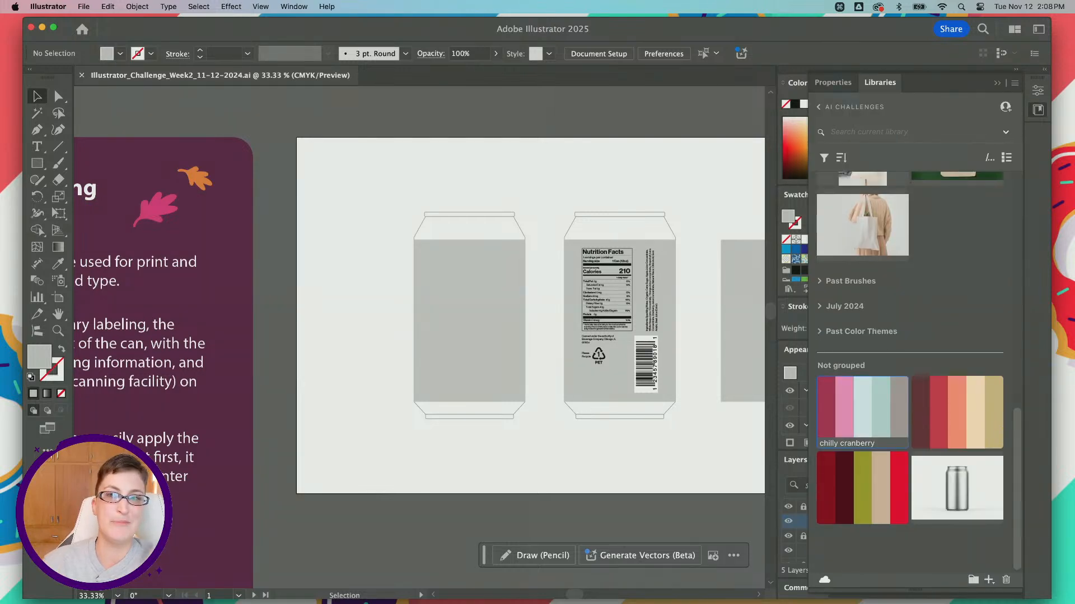
{"action": "left_click", "coordinate": [295, 6]}
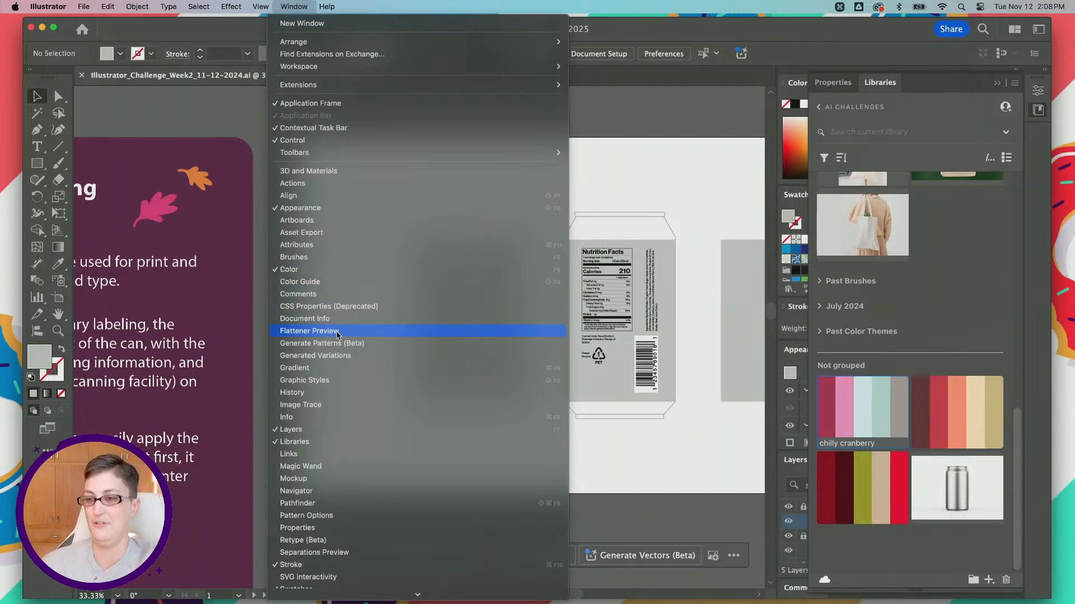
Step: Finish checking the panel list, then browse the available libraries and view the color themes in the "cranberry can" library
{"action": "scroll", "coordinate": [338, 340], "scroll_direction": "down", "scroll_amount": 3}
{"action": "scroll", "coordinate": [338, 345], "scroll_direction": "down", "scroll_amount": 3}
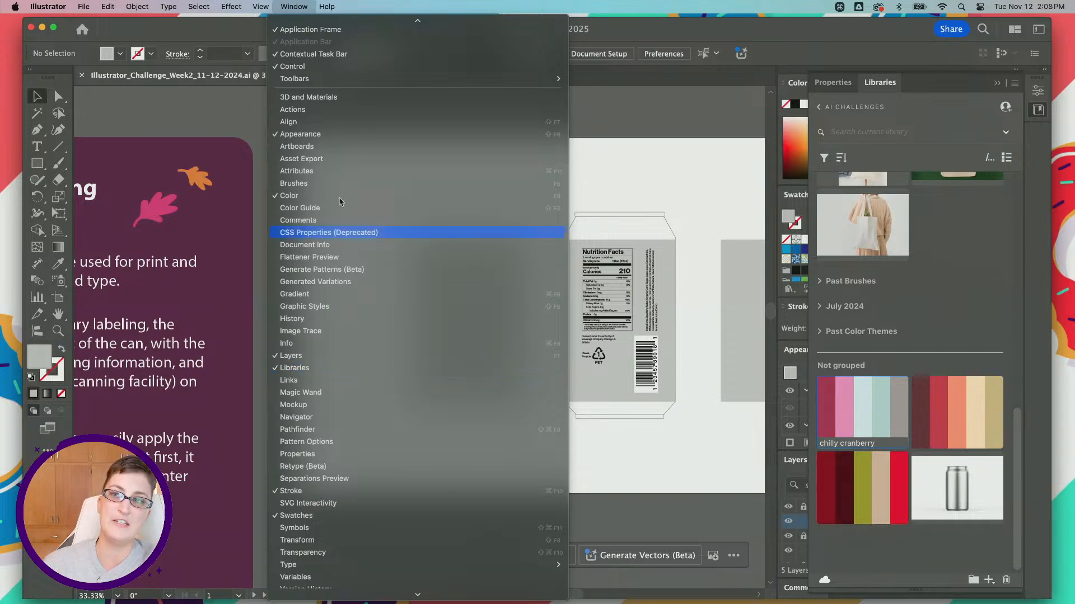
{"action": "left_click", "coordinate": [289, 4]}
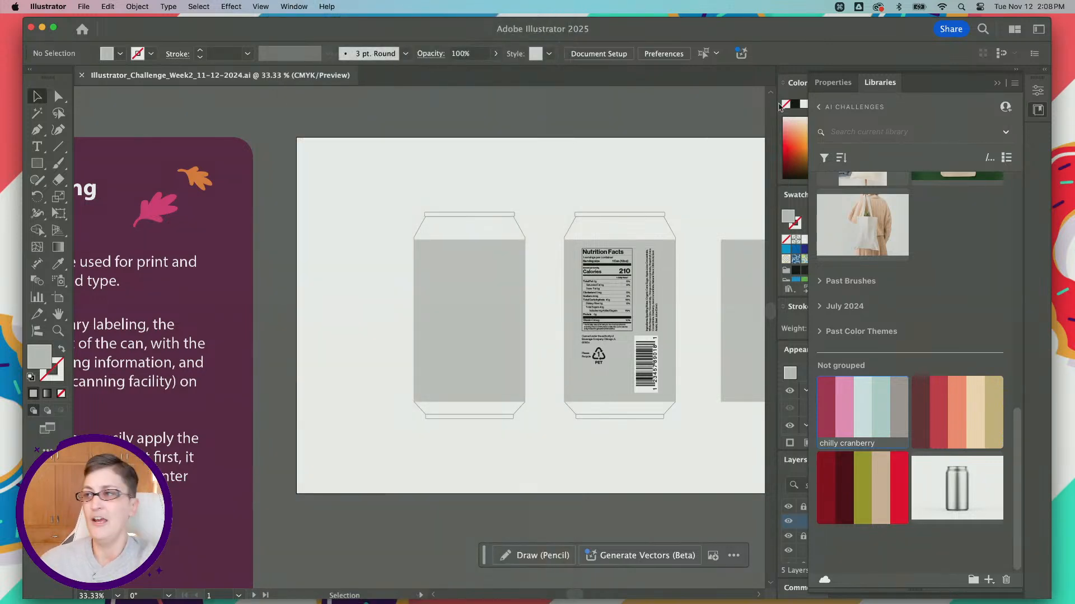
{"action": "left_click", "coordinate": [823, 109]}
{"action": "scroll", "coordinate": [905, 318], "scroll_direction": "down", "scroll_amount": 2}
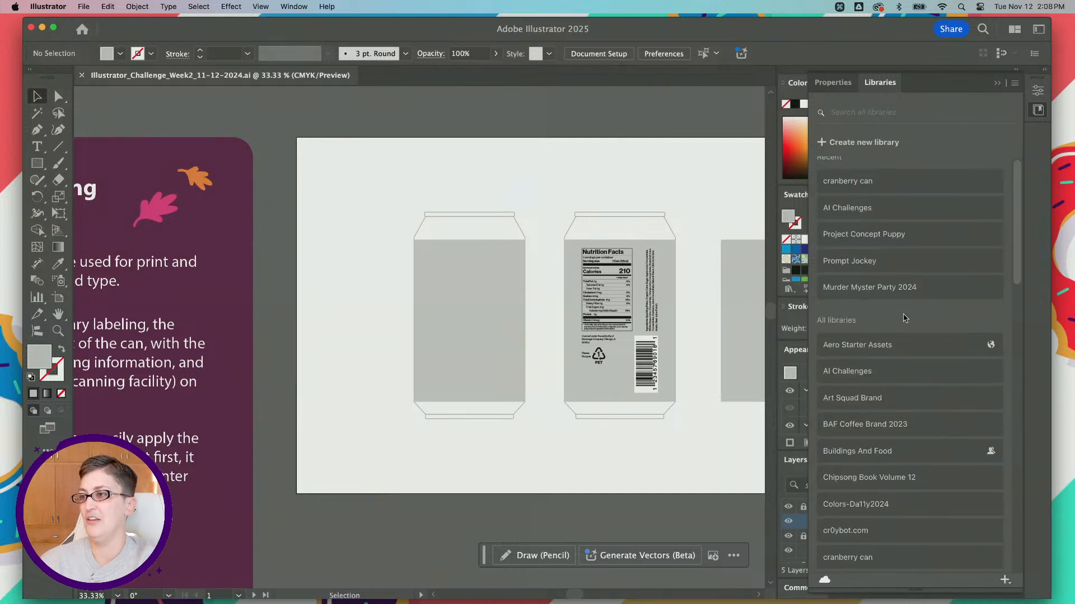
{"action": "scroll", "coordinate": [905, 318], "scroll_direction": "up", "scroll_amount": 2}
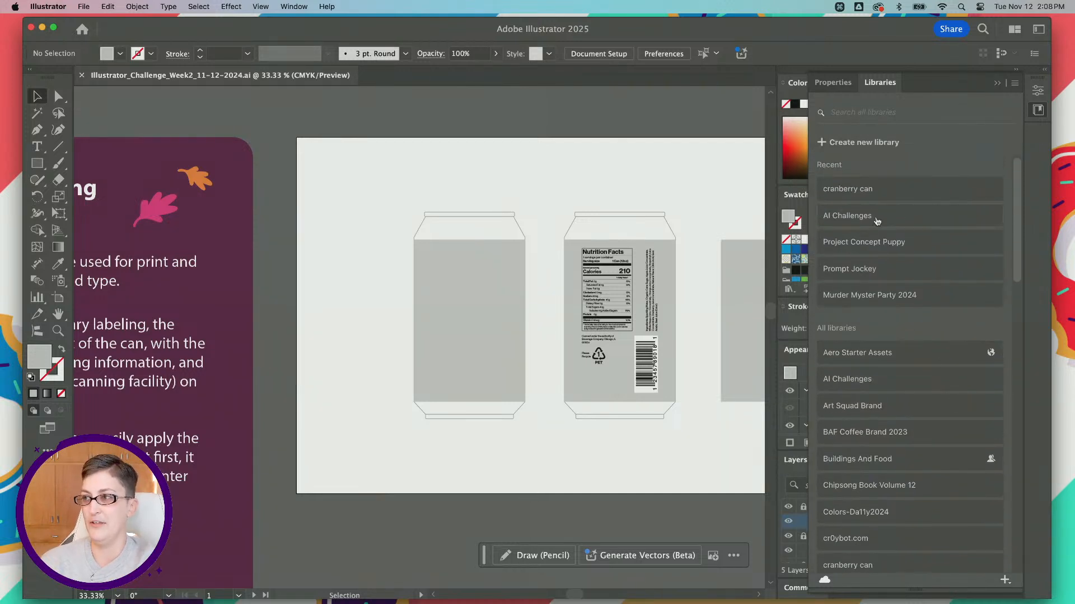
{"action": "left_click", "coordinate": [880, 192]}
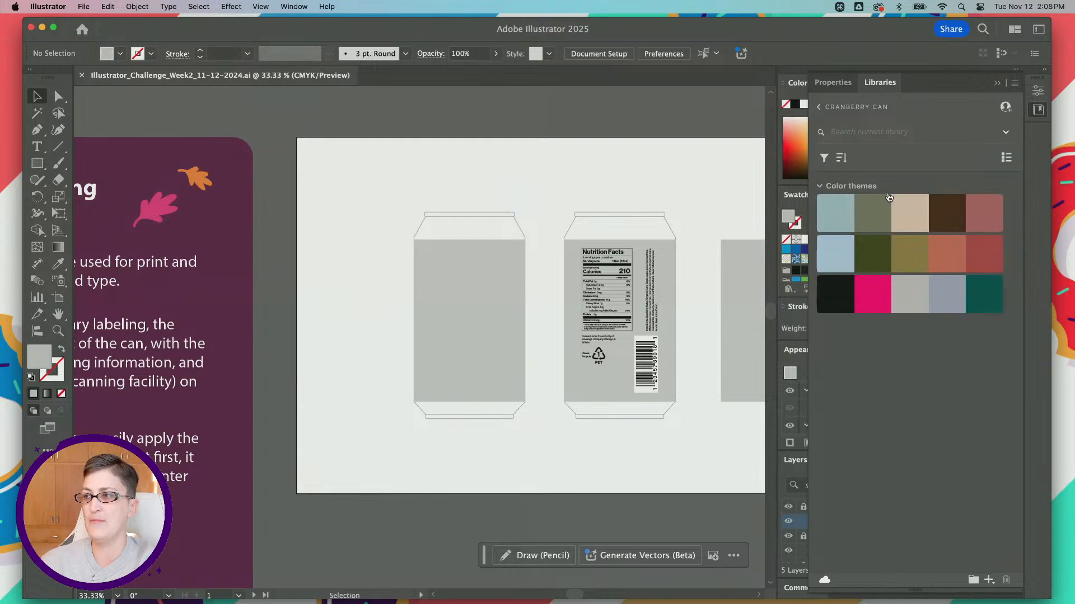
Step: Go back to the "AI Challenges" library and show its ungrouped color themes
{"action": "left_click", "coordinate": [818, 107]}
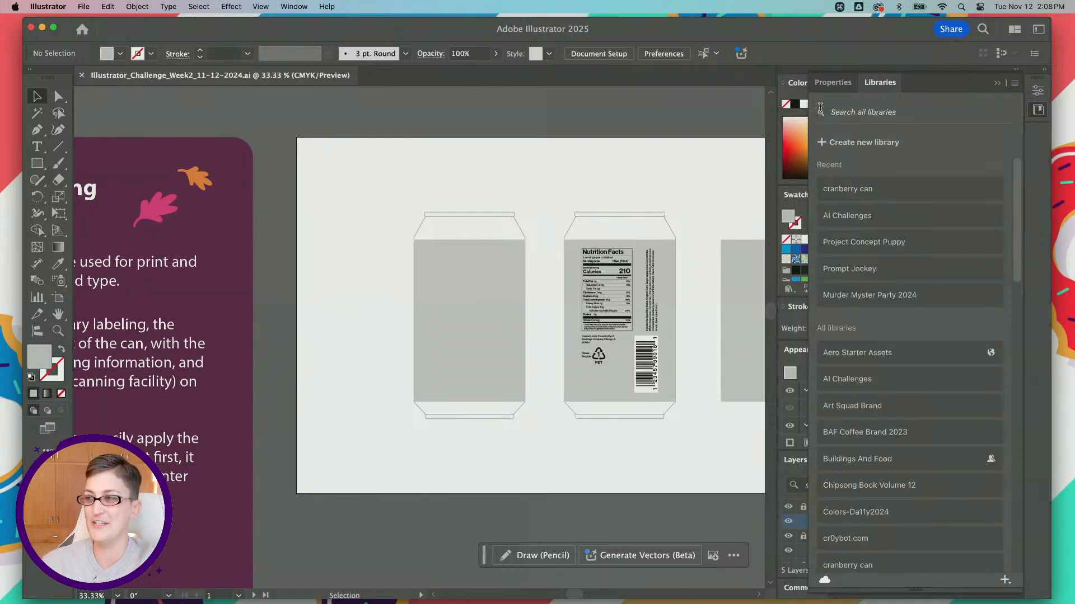
{"action": "left_click", "coordinate": [891, 220]}
{"action": "scroll", "coordinate": [890, 280], "scroll_direction": "down", "scroll_amount": 10}
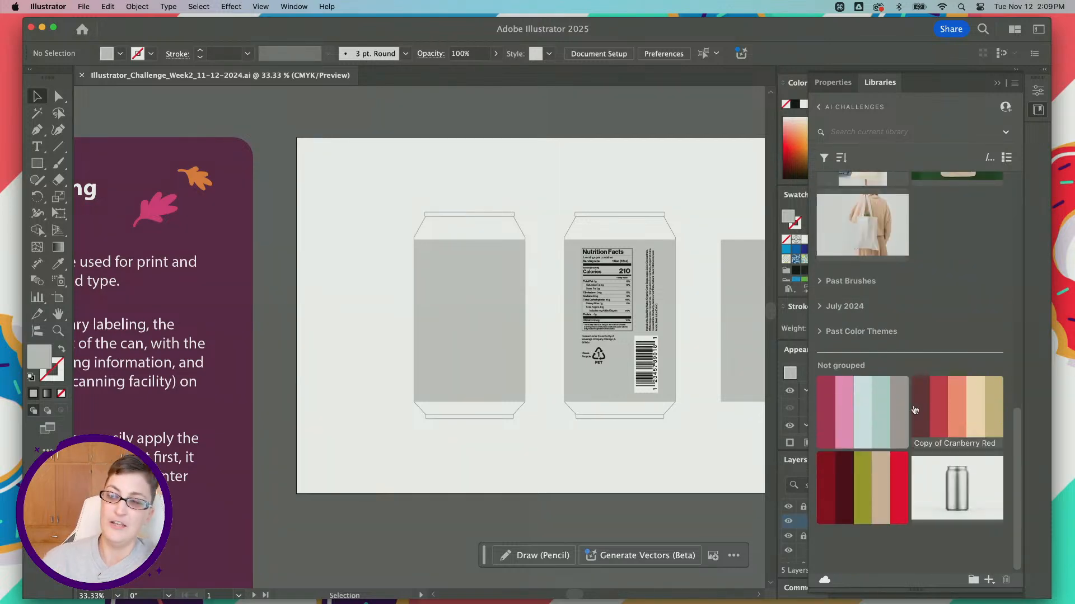
{"action": "mouse_move", "coordinate": [906, 404]}
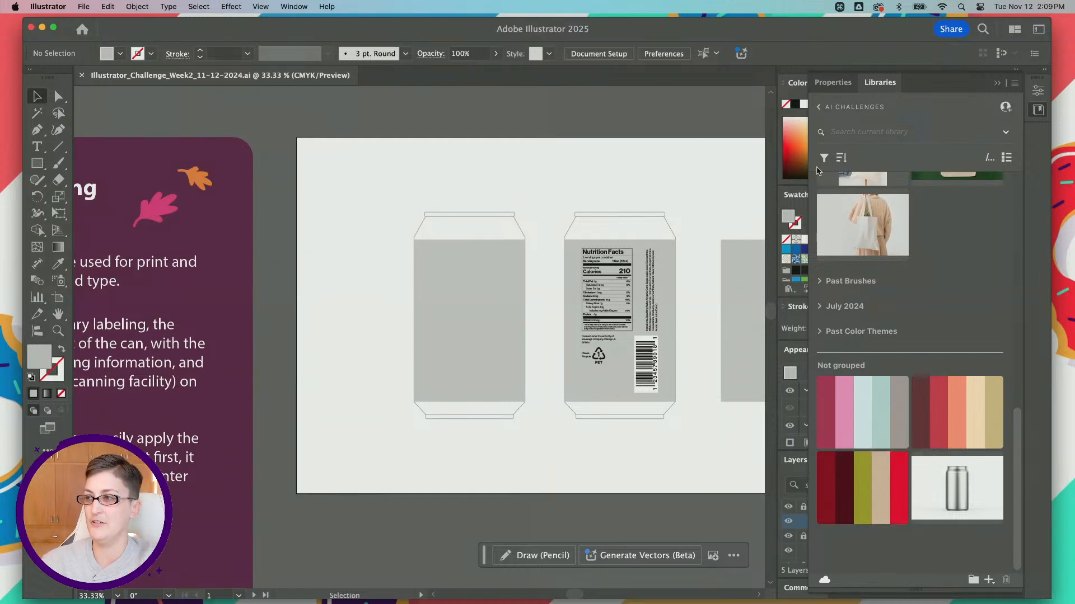
Step: Add the whole chilly cranberry theme to the document swatches and enlarge the Swatches panel to show the added color group
{"action": "left_click", "coordinate": [1037, 111]}
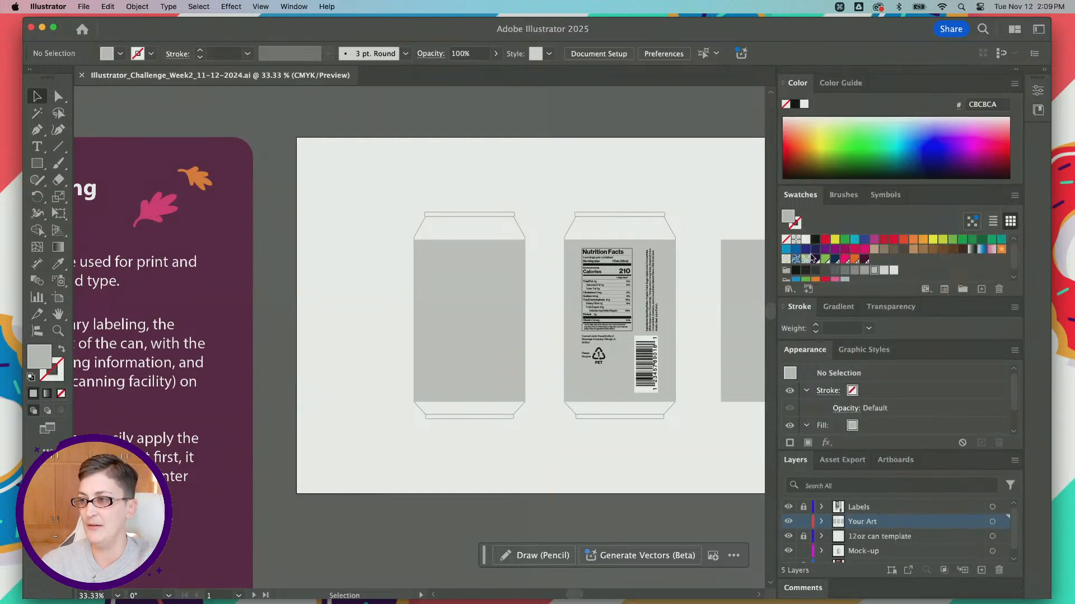
{"action": "scroll", "coordinate": [826, 240], "scroll_direction": "down", "scroll_amount": 1}
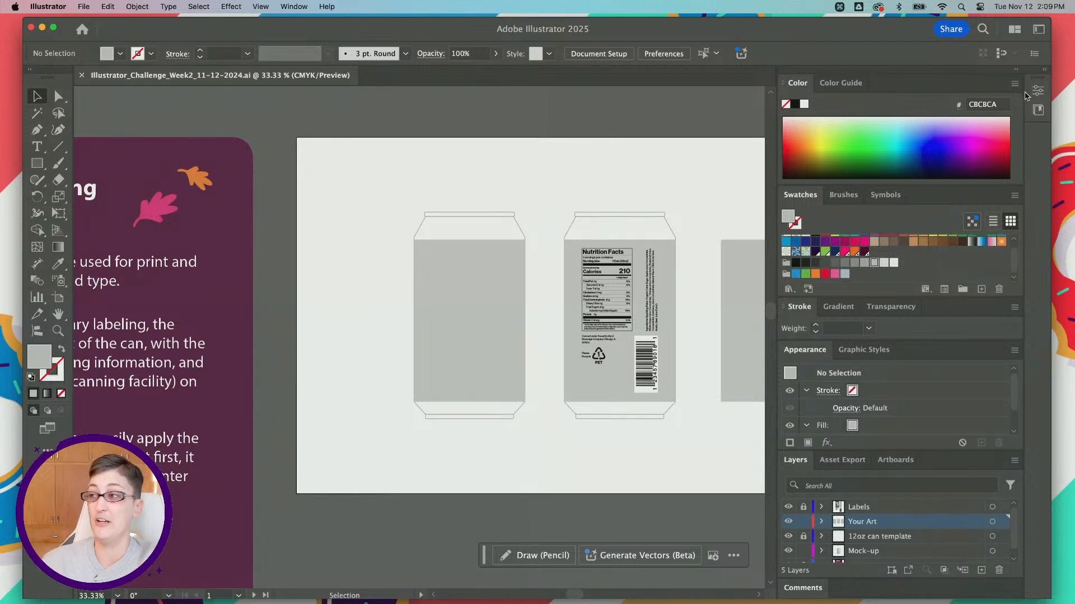
{"action": "left_click", "coordinate": [1038, 110]}
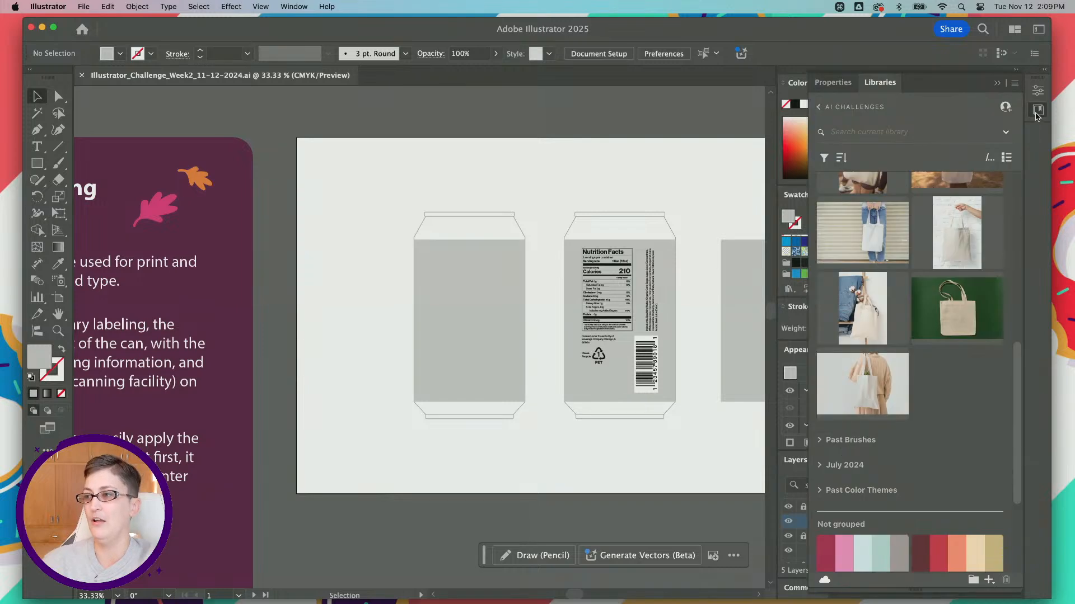
{"action": "scroll", "coordinate": [915, 347], "scroll_direction": "down", "scroll_amount": 3}
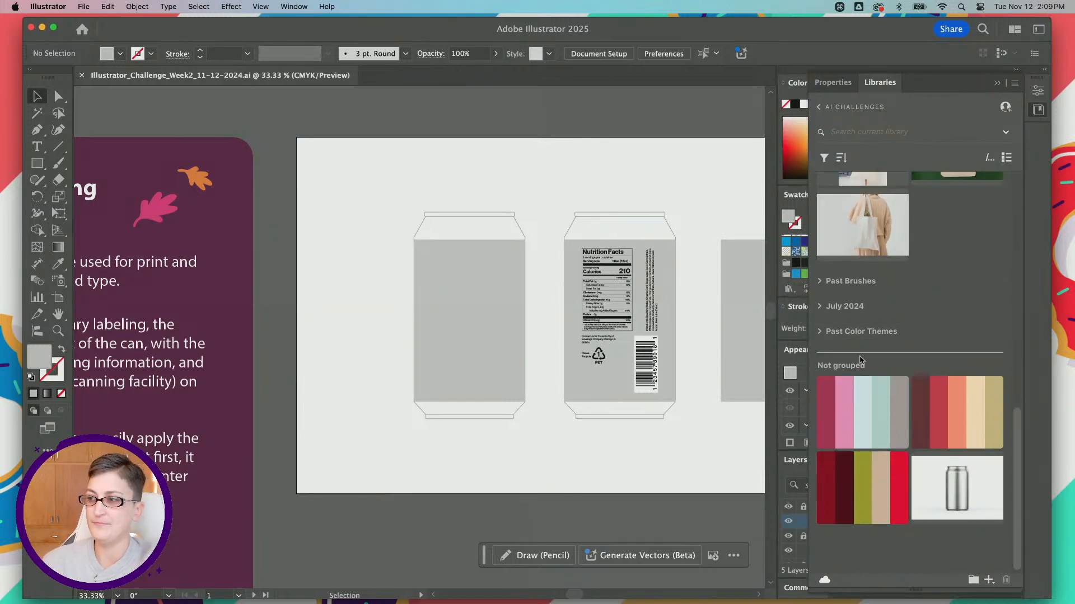
{"action": "right_click", "coordinate": [849, 420]}
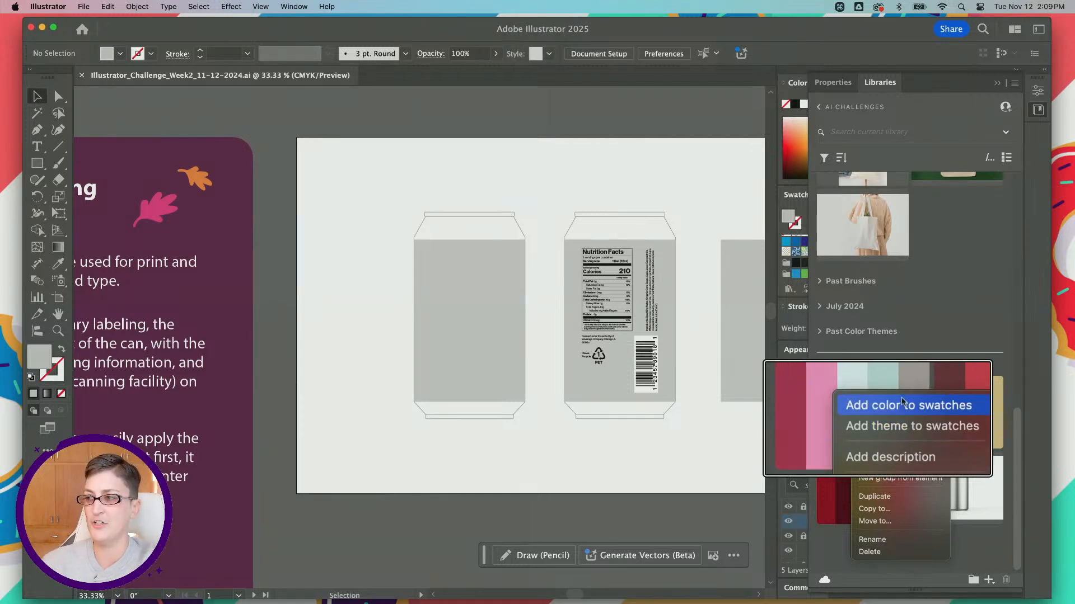
{"action": "left_click", "coordinate": [891, 430]}
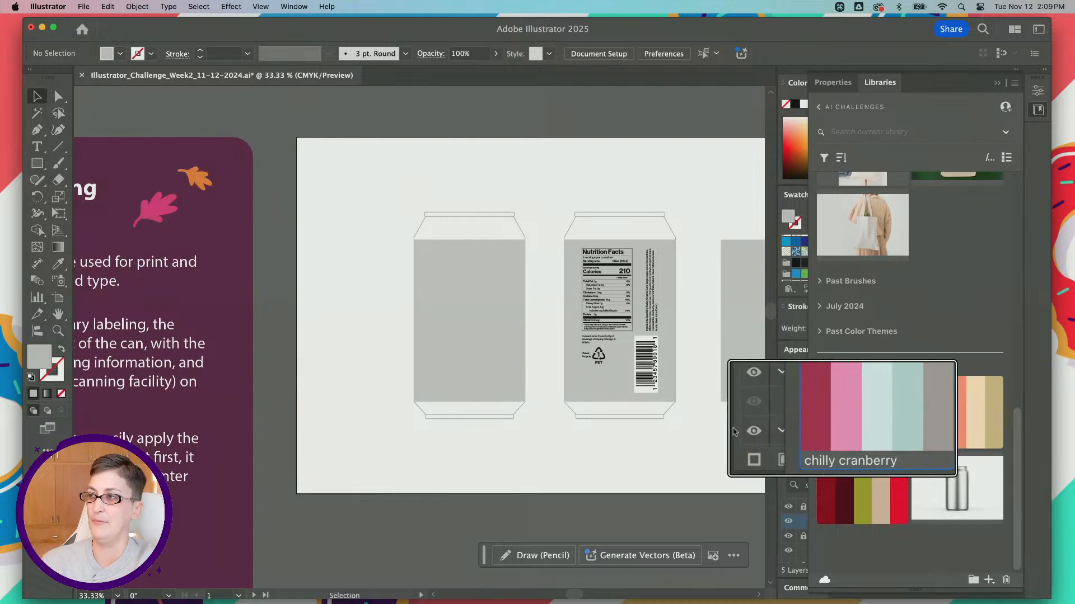
{"action": "left_click", "coordinate": [1039, 110]}
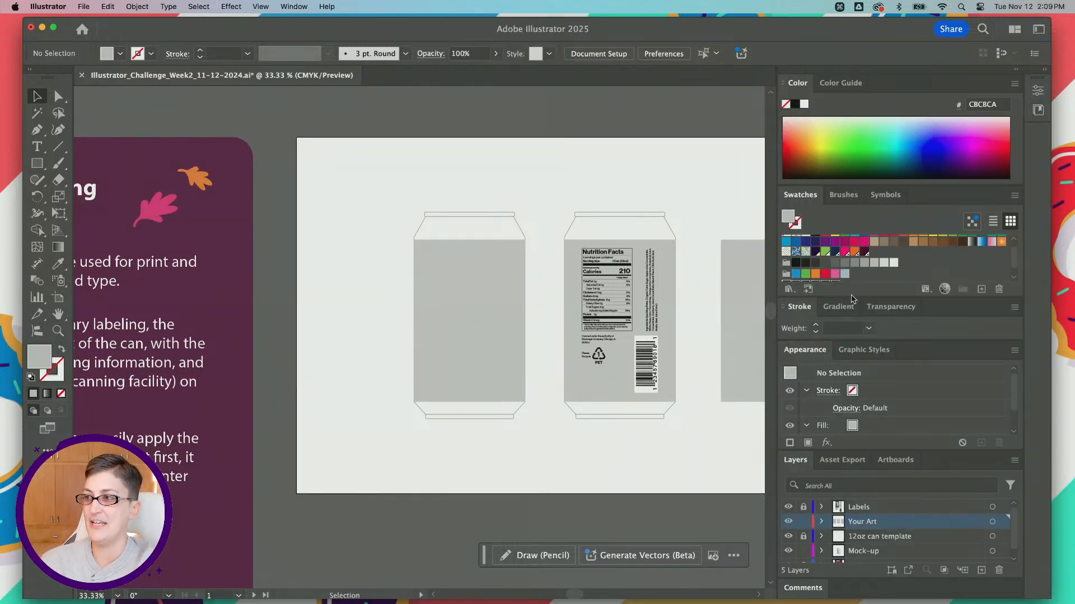
{"action": "left_click_drag", "start_coordinate": [891, 301], "coordinate": [892, 324]}
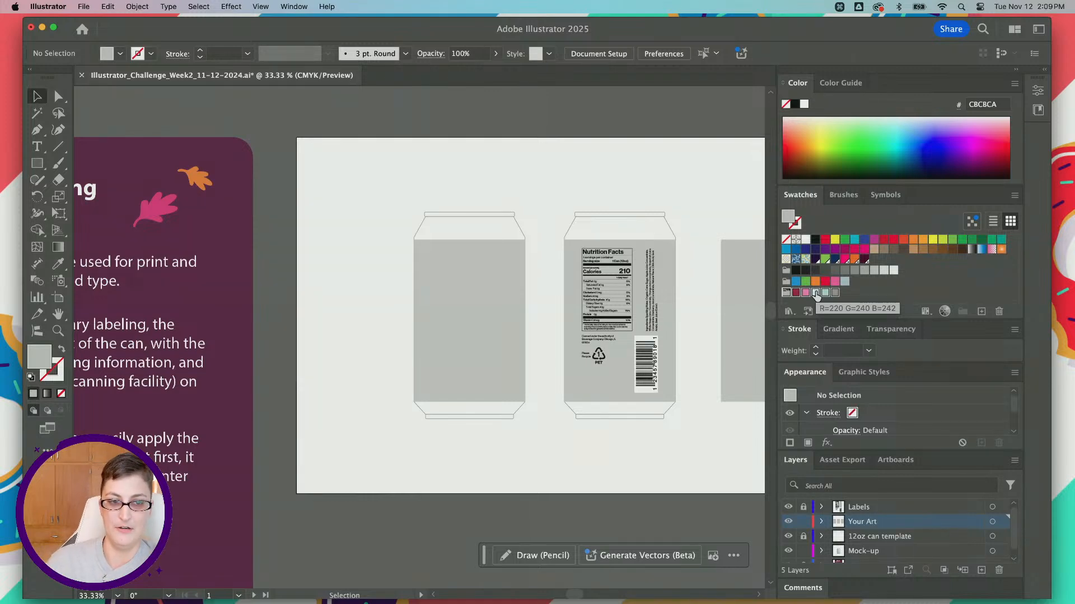
Step: Examine the blank front label area and the nutrition label side of the can template at closer range
{"action": "scroll", "coordinate": [550, 328], "scroll_direction": "right", "scroll_amount": 3}
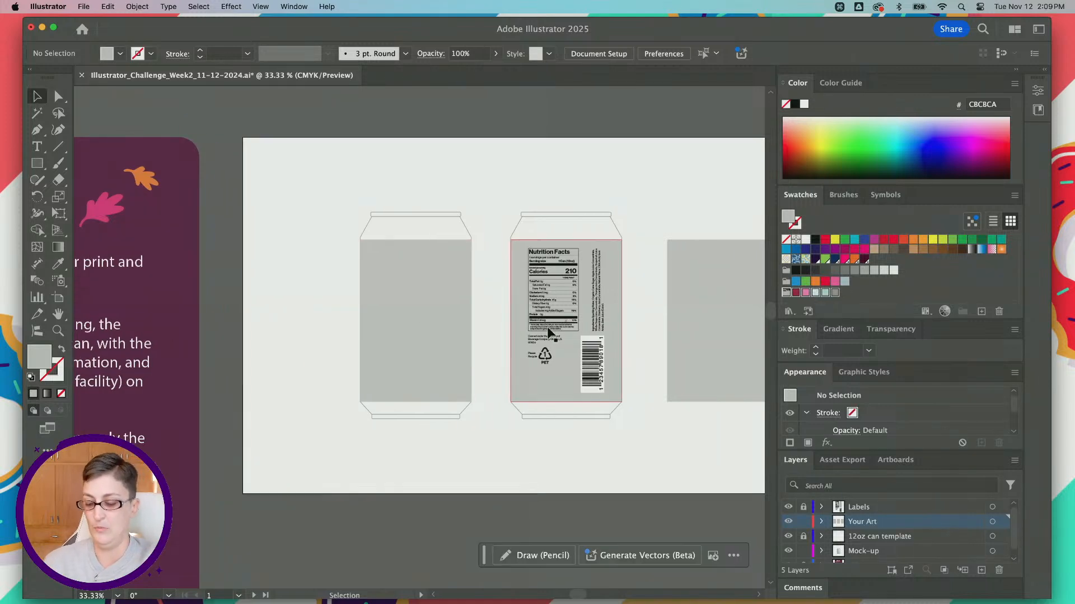
{"action": "scroll", "coordinate": [507, 328], "scroll_direction": "up", "scroll_amount": 2}
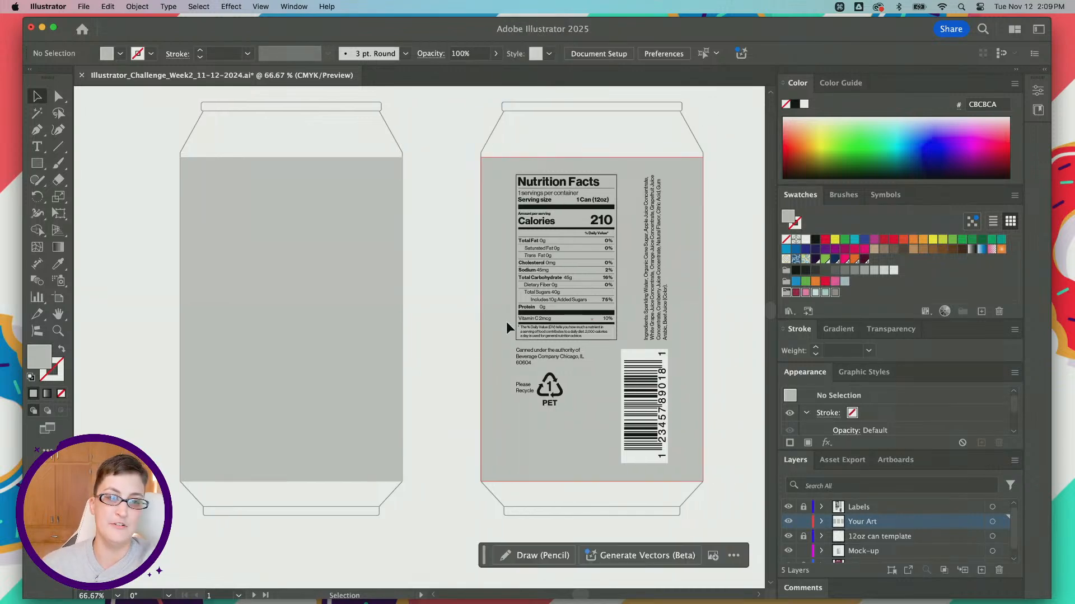
{"action": "key", "text": "alt"}
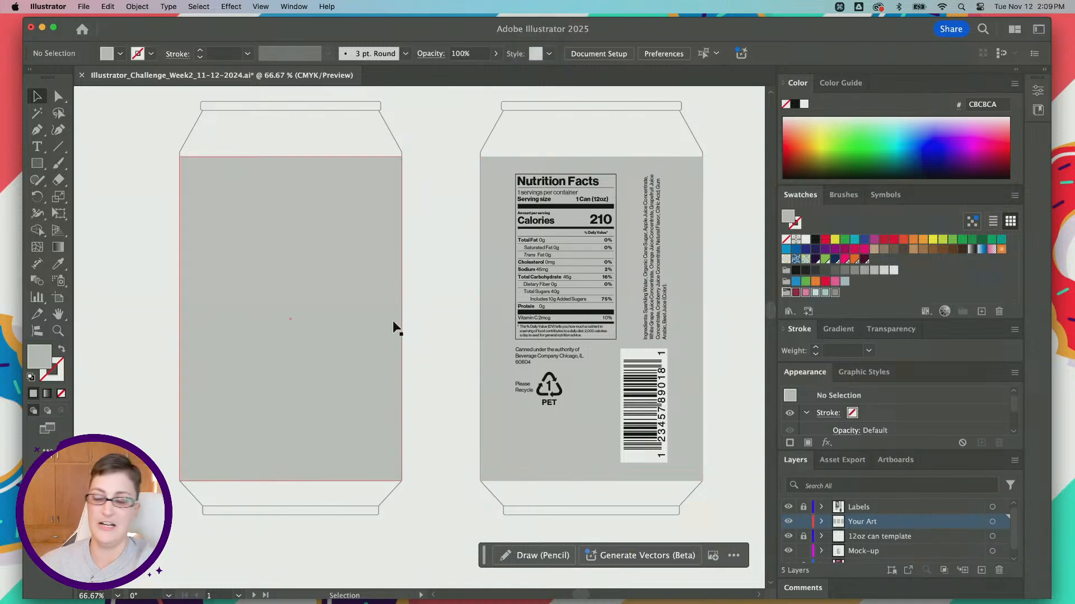
{"action": "key", "text": "super"}
{"action": "scroll", "coordinate": [393, 321], "scroll_direction": "up", "scroll_amount": 1}
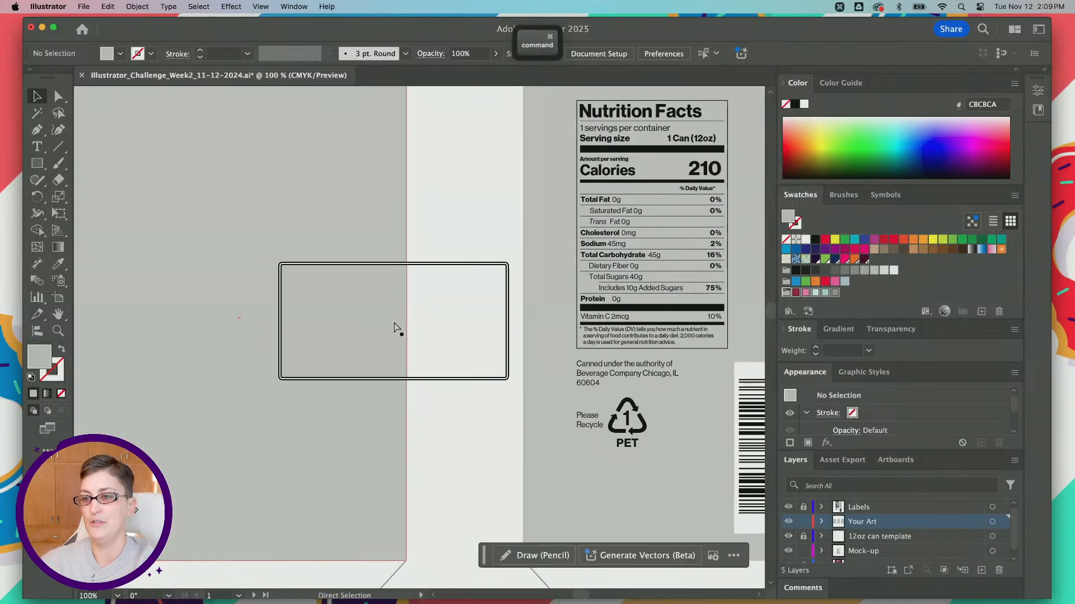
{"action": "scroll", "coordinate": [393, 320], "scroll_direction": "down", "scroll_amount": 2}
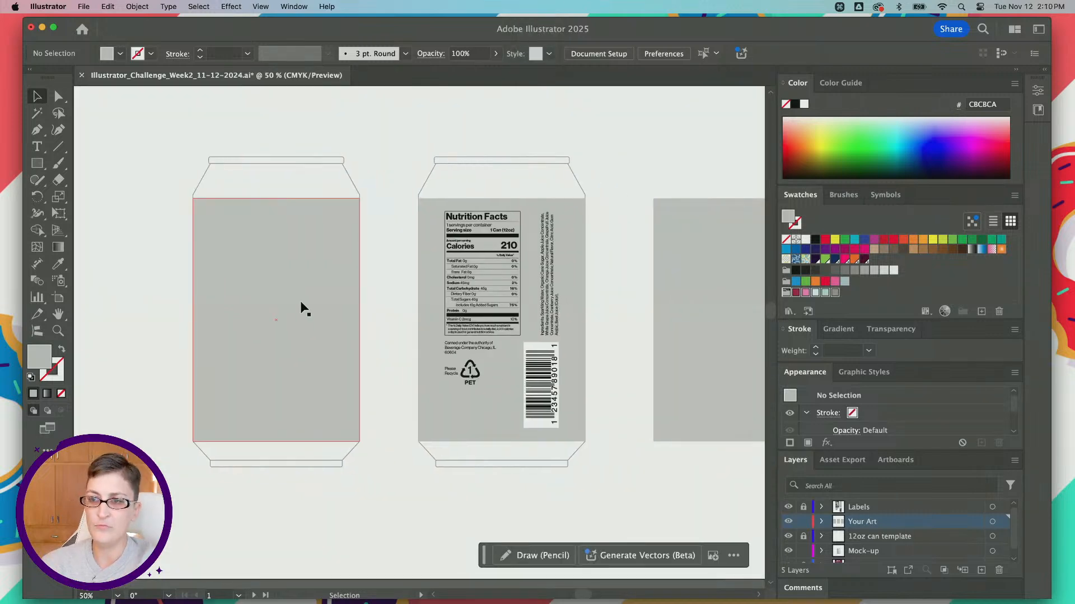
{"action": "left_click", "coordinate": [301, 303]}
{"action": "left_click", "coordinate": [560, 207]}
{"action": "left_click", "coordinate": [648, 156]}
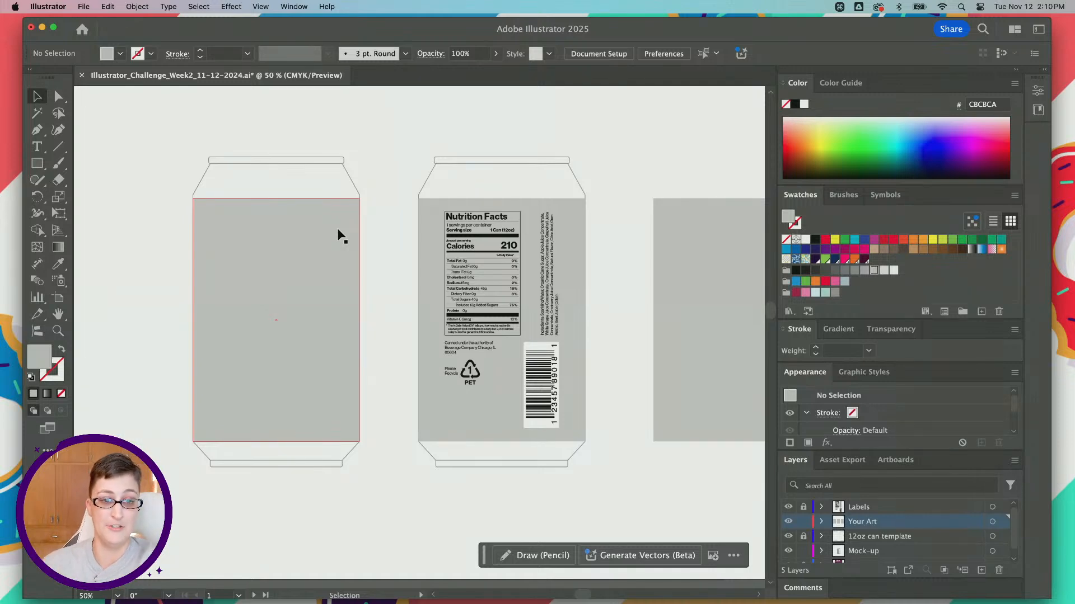
Step: Try single swatches in the chilly cranberry group, then select its first four colors together, from cranberry red through teal
{"action": "left_click", "coordinate": [816, 296]}
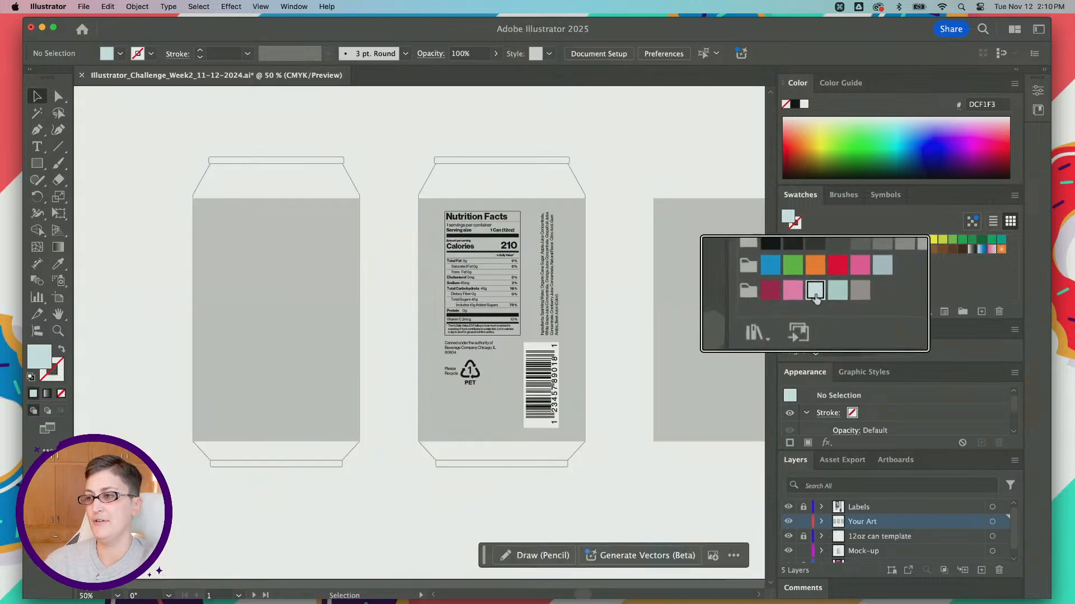
{"action": "left_click", "coordinate": [837, 290]}
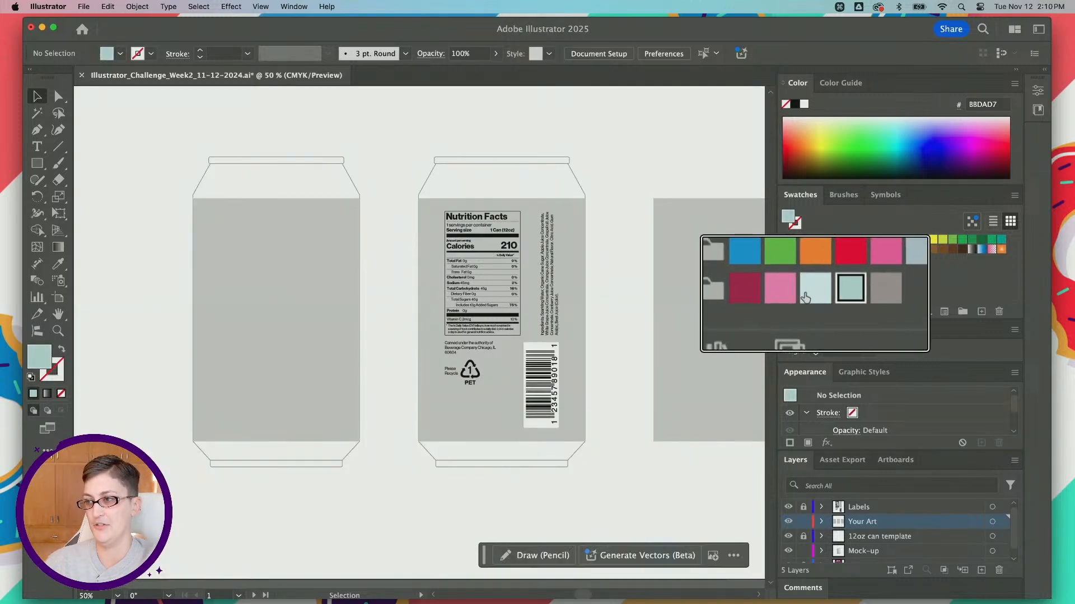
{"action": "left_click", "coordinate": [743, 296]}
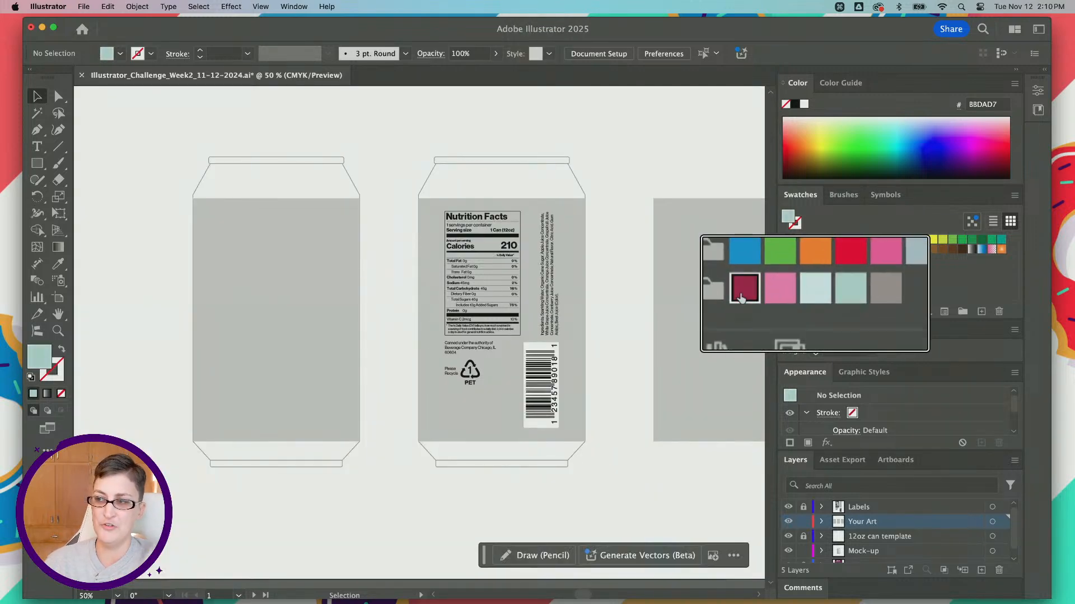
{"action": "left_click", "coordinate": [780, 290], "text": "shift"}
{"action": "left_click", "coordinate": [815, 290], "text": "shift"}
{"action": "left_click", "coordinate": [850, 291], "text": "shift"}
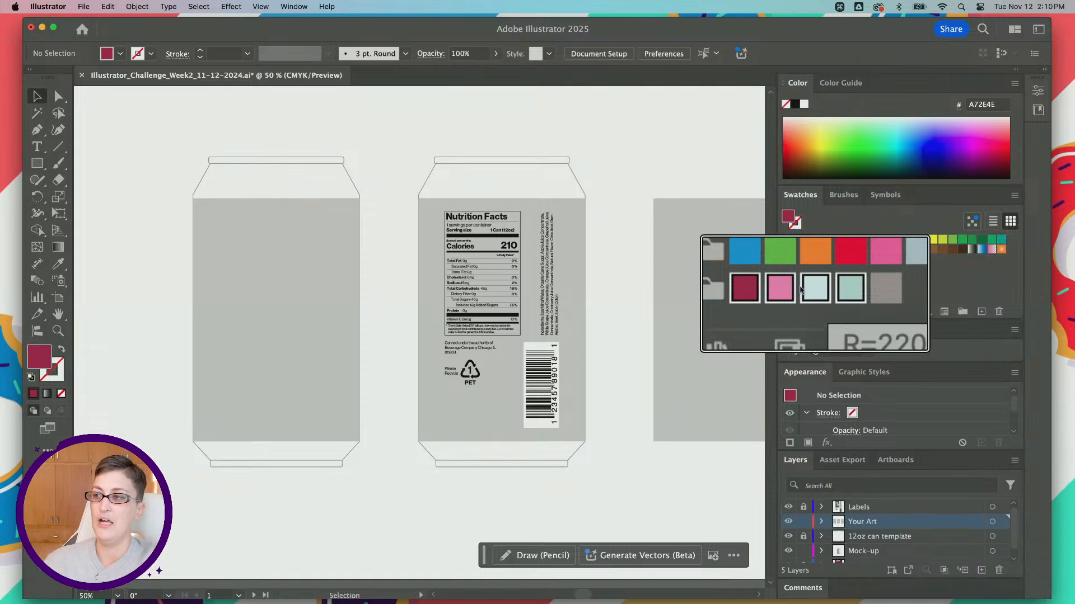
Step: Create a gradient from only the light blue and teal swatches of the chilly cranberry group
{"action": "left_click", "coordinate": [809, 293]}
{"action": "left_click", "coordinate": [848, 293], "text": "shift"}
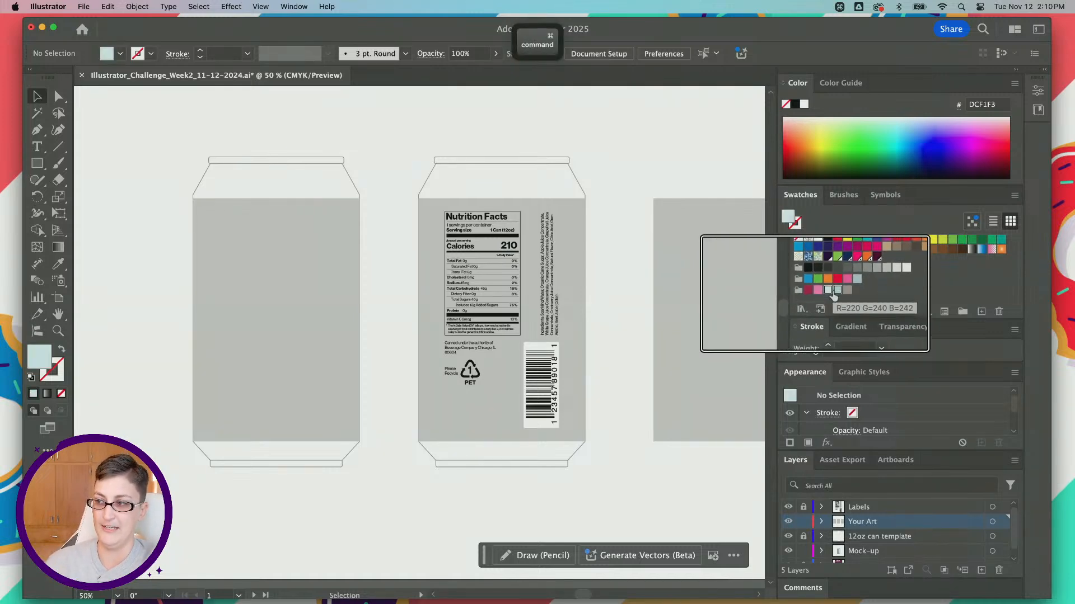
{"action": "left_click", "coordinate": [1012, 196]}
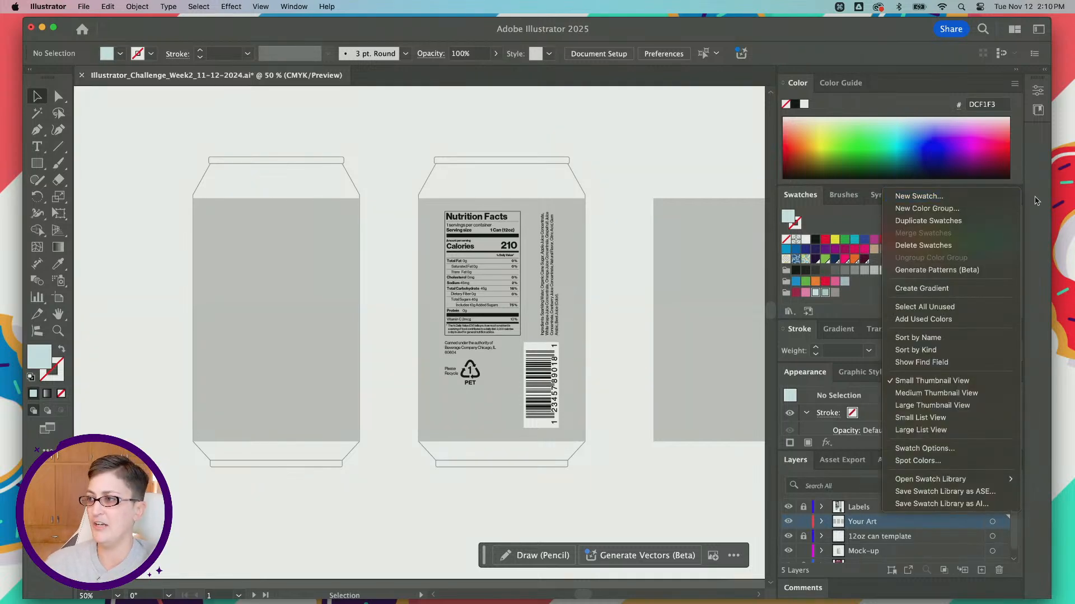
{"action": "left_click", "coordinate": [1015, 198]}
{"action": "left_click", "coordinate": [1015, 199]}
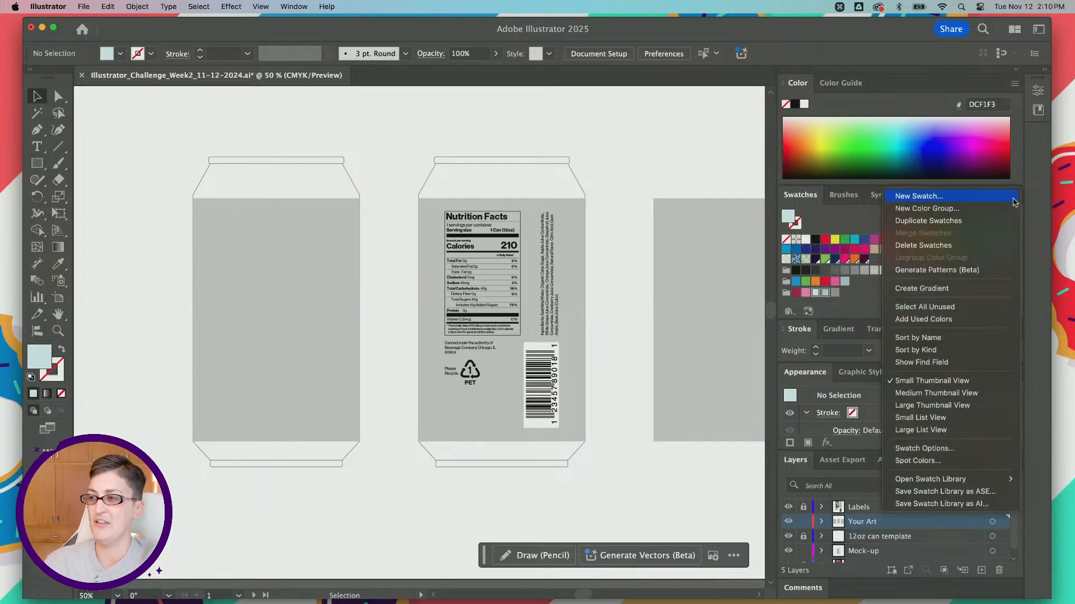
{"action": "left_click", "coordinate": [909, 290]}
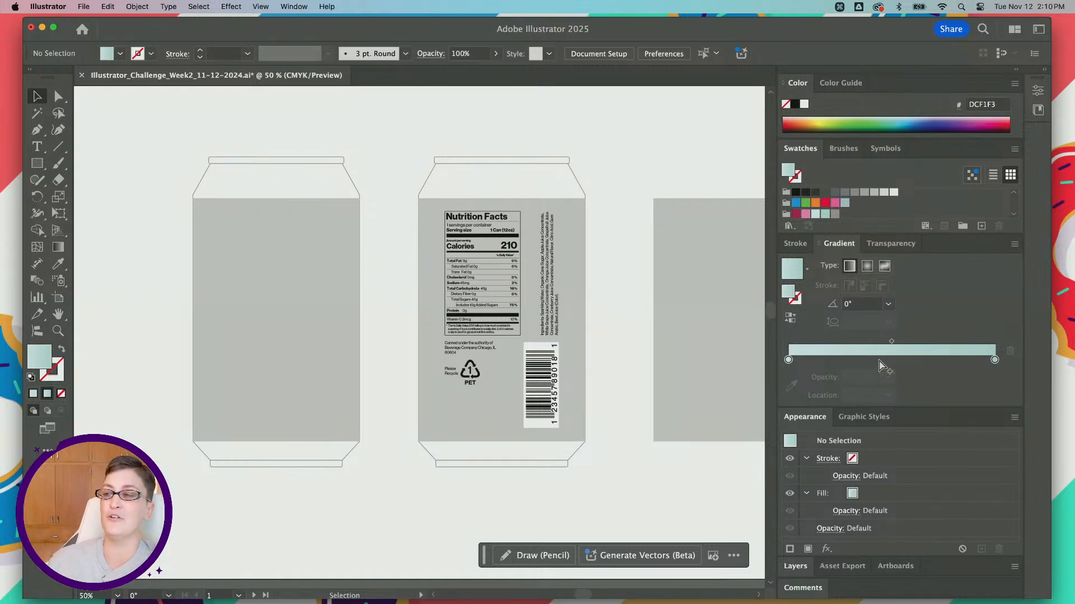
Step: Create a four-color gradient from the cranberry red, pink, light blue and teal swatches
{"action": "left_click", "coordinate": [795, 213]}
{"action": "left_click", "coordinate": [825, 214], "text": "shift"}
{"action": "left_click", "coordinate": [1015, 148]}
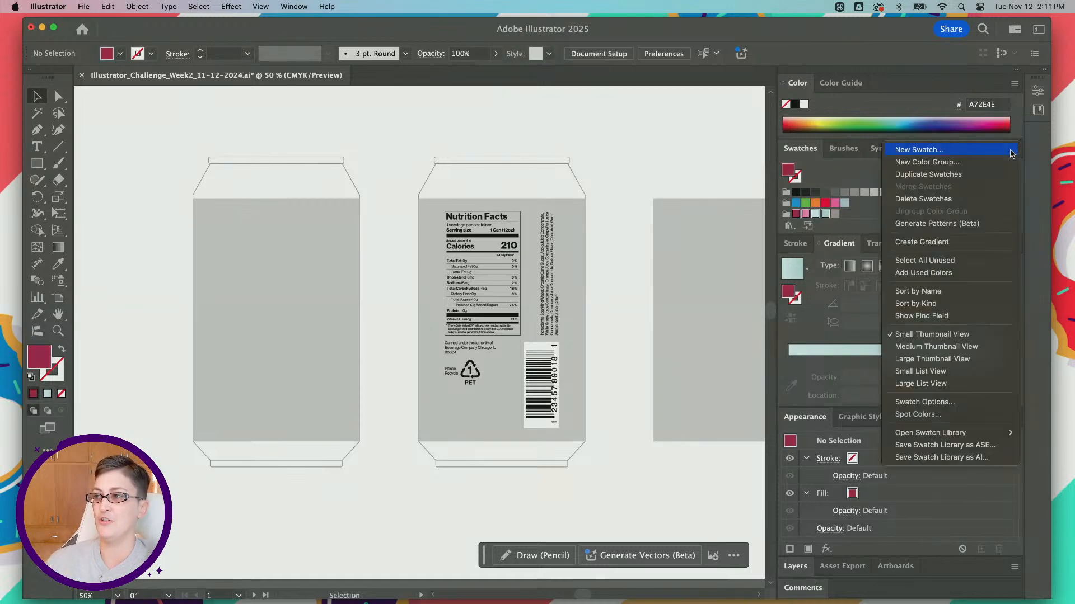
{"action": "left_click", "coordinate": [961, 242]}
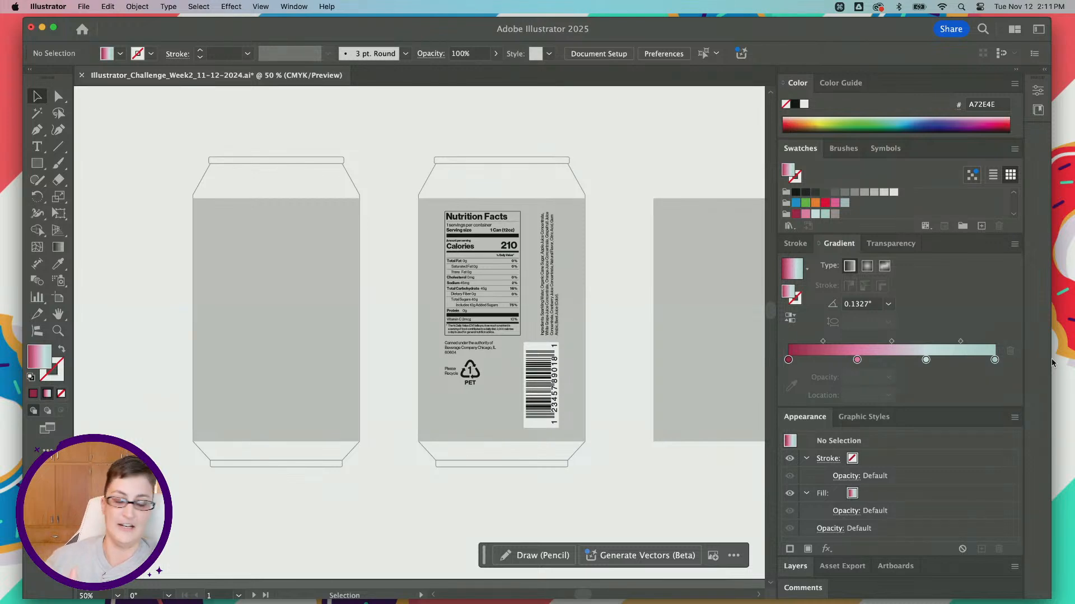
Step: Replace the four-color gradient with a two-color one made from the light blue and teal swatches
{"action": "left_click", "coordinate": [816, 215]}
{"action": "left_click", "coordinate": [825, 214], "text": "shift"}
{"action": "left_click", "coordinate": [1015, 148]}
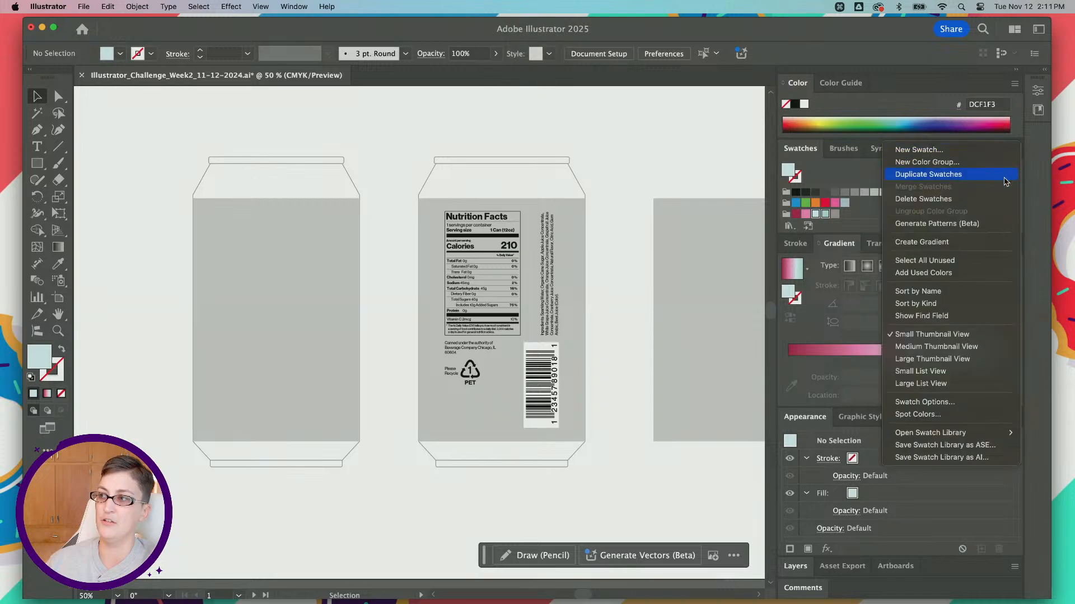
{"action": "left_click", "coordinate": [963, 242]}
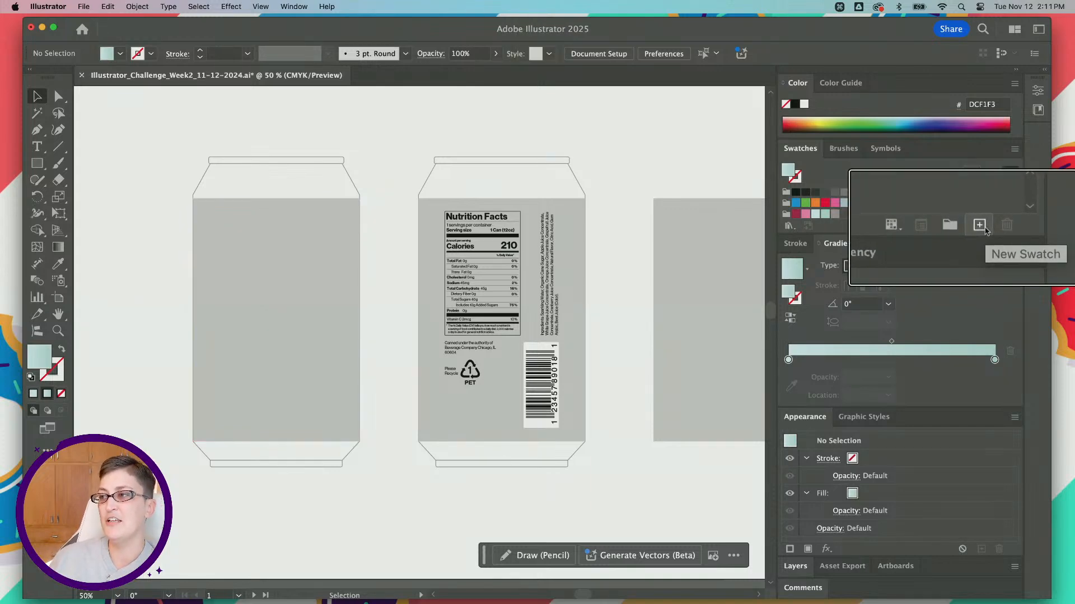
{"action": "key", "text": "super"}
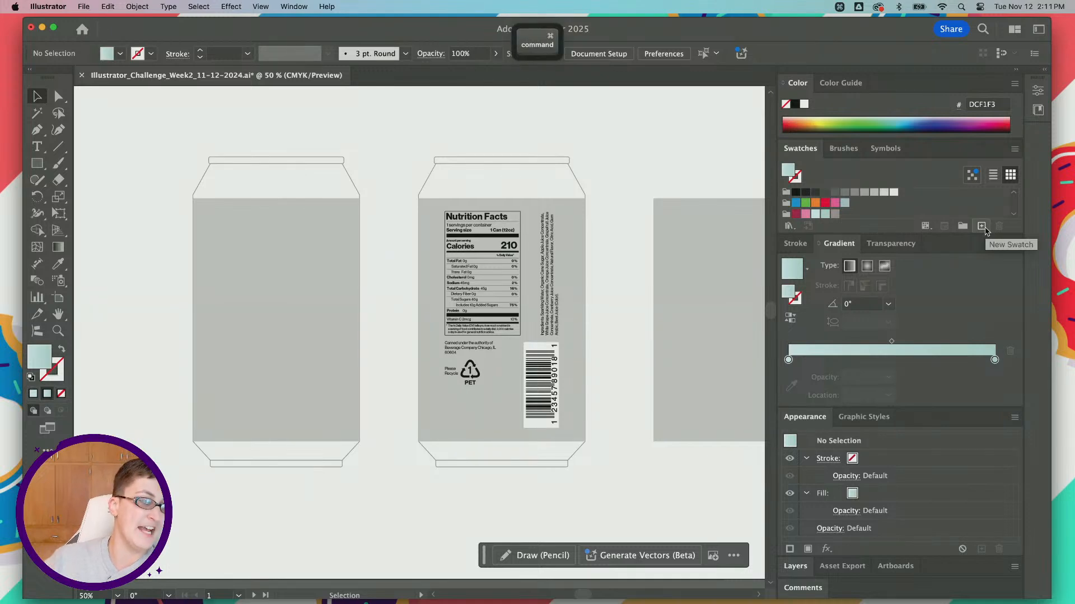
Step: Save the current light blue and teal gradient as a new swatch named "blue gradient"
{"action": "left_click", "coordinate": [983, 227]}
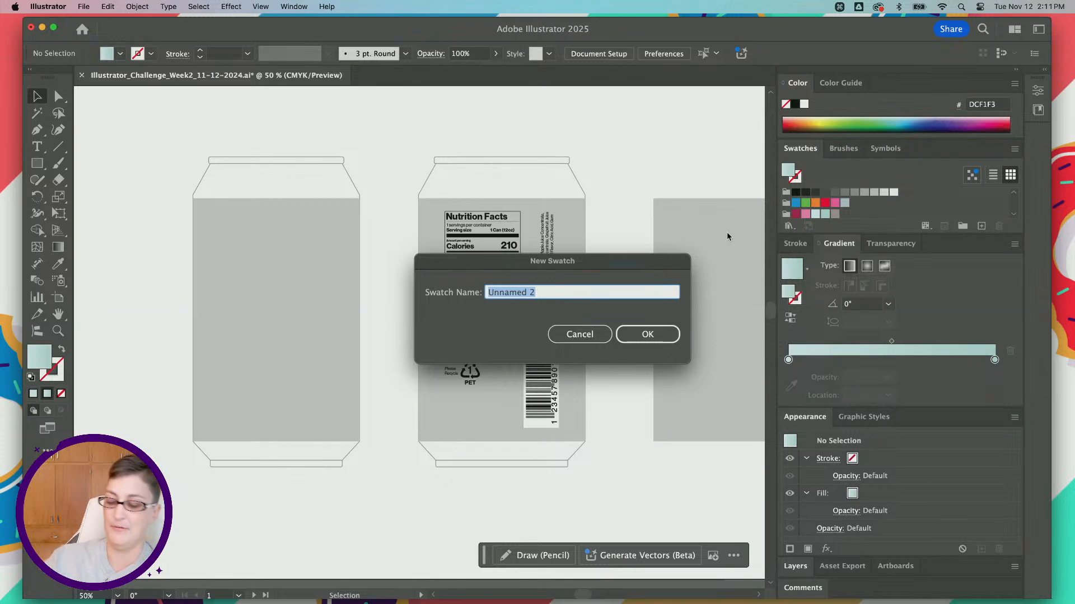
{"action": "key", "text": "BackSpace"}
{"action": "type", "text": "blue graide"}
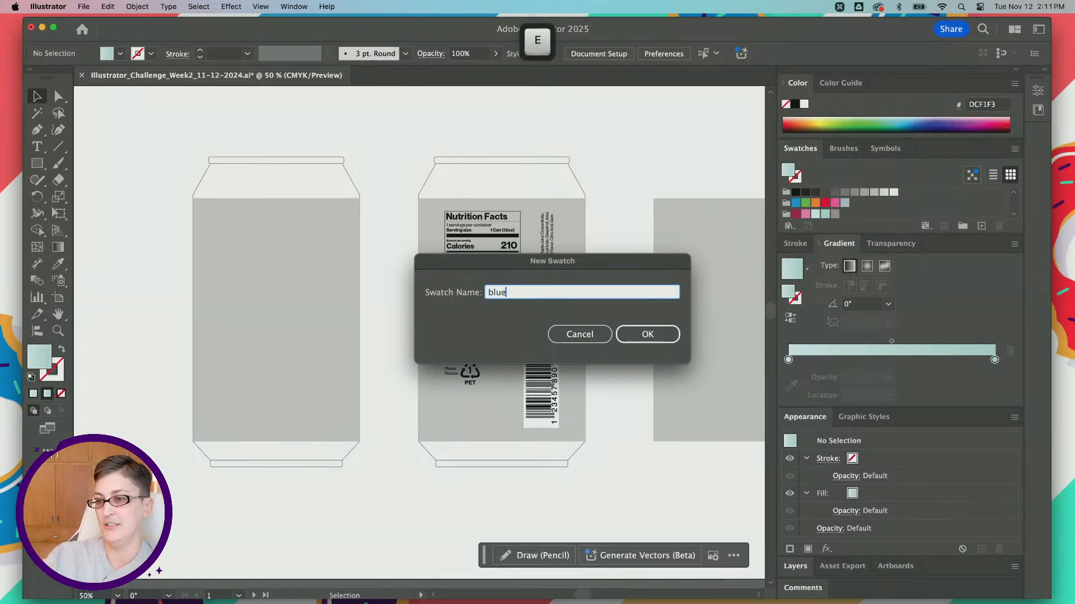
{"action": "key", "text": "BackSpace"}
{"action": "key", "text": "BackSpace"}
{"action": "key", "text": "BackSpace"}
{"action": "type", "text": "dient"}
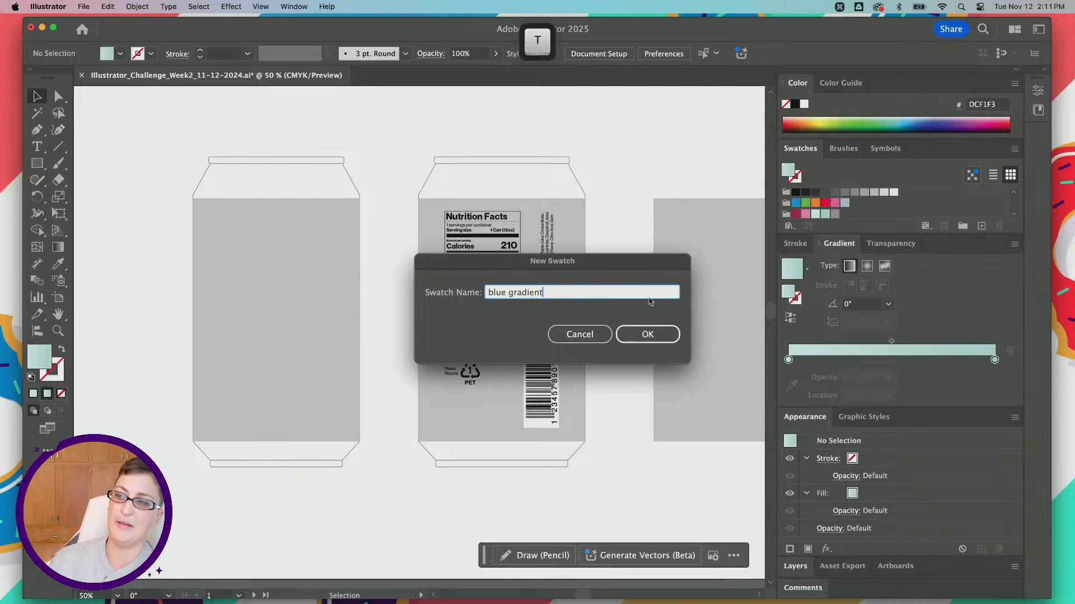
{"action": "left_click", "coordinate": [646, 334]}
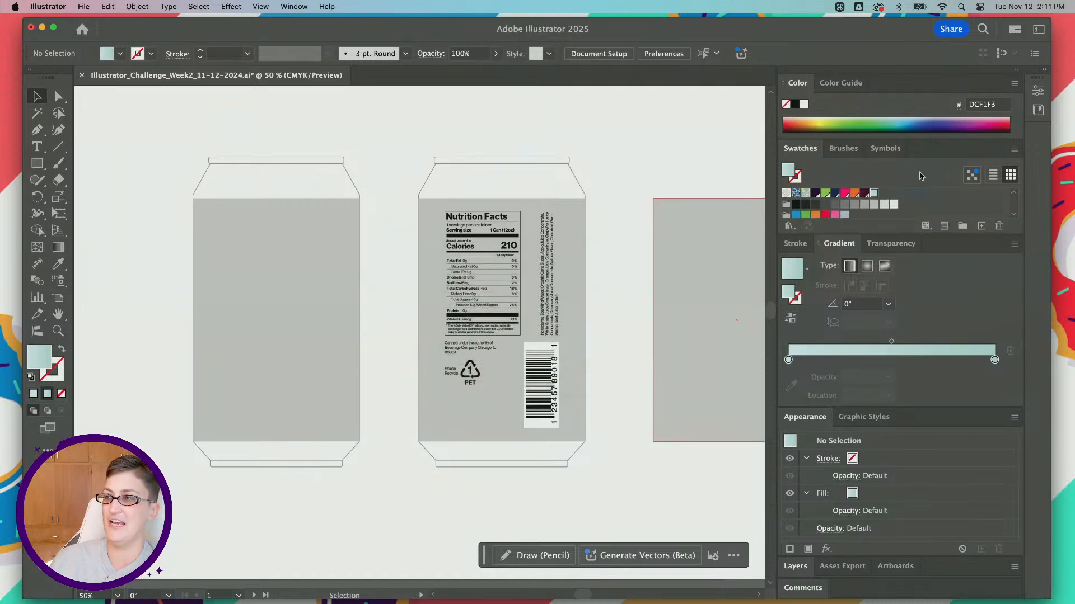
Step: Fill the front and back can label rectangles together with the saved blue gradient swatch
{"action": "scroll", "coordinate": [875, 199], "scroll_direction": "up", "scroll_amount": 3}
{"action": "scroll", "coordinate": [874, 198], "scroll_direction": "down", "scroll_amount": 2}
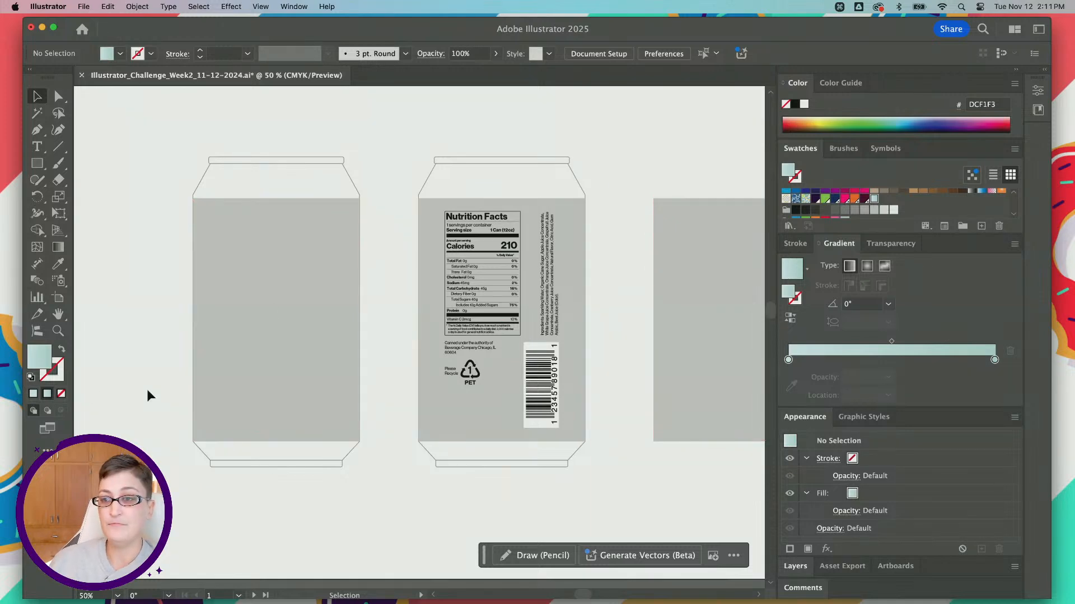
{"action": "left_click", "coordinate": [254, 225]}
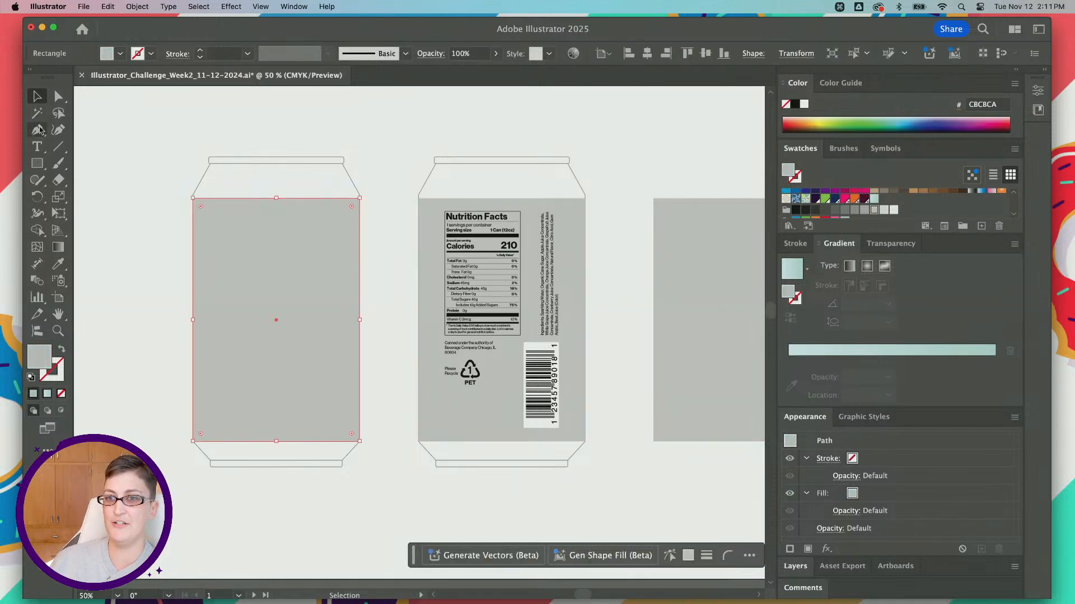
{"action": "left_click", "coordinate": [566, 207], "text": "shift"}
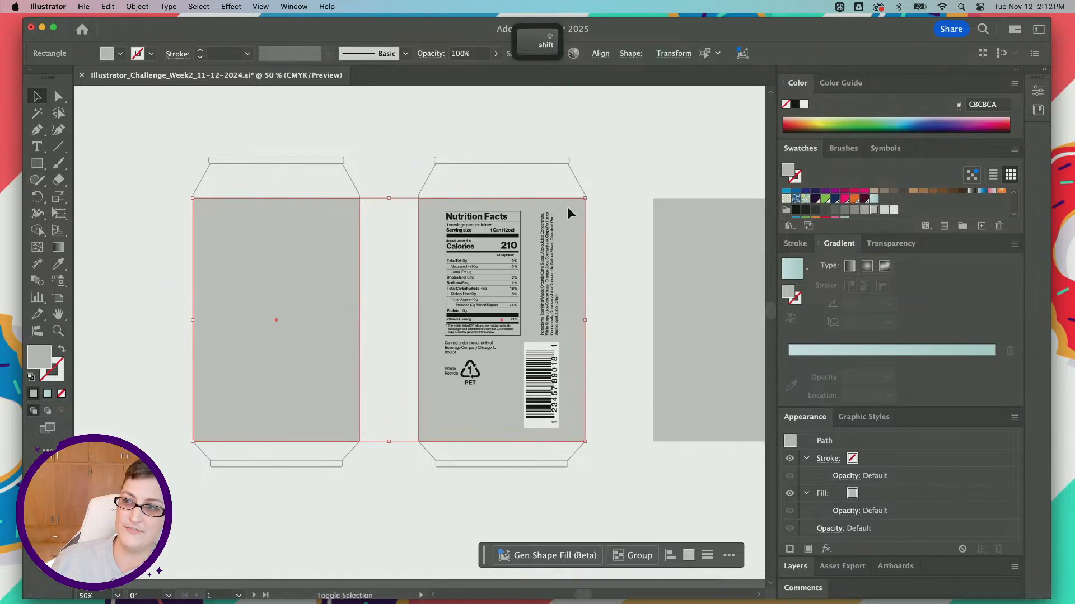
{"action": "left_click", "coordinate": [874, 199]}
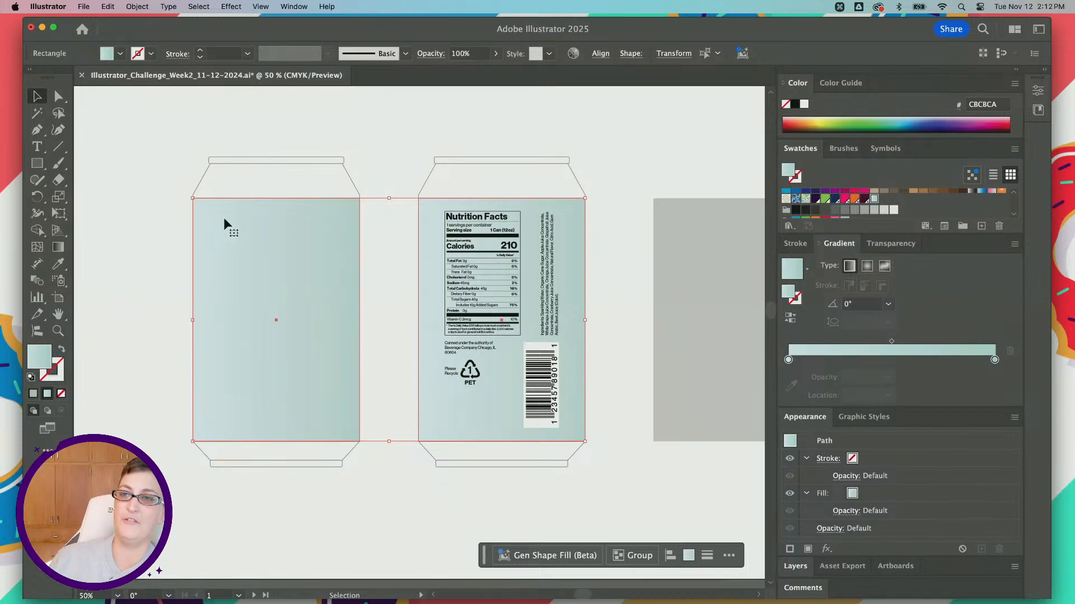
Step: Set the gradient angle of both can label rectangles to 90° and deselect them
{"action": "key", "text": "super+minus"}
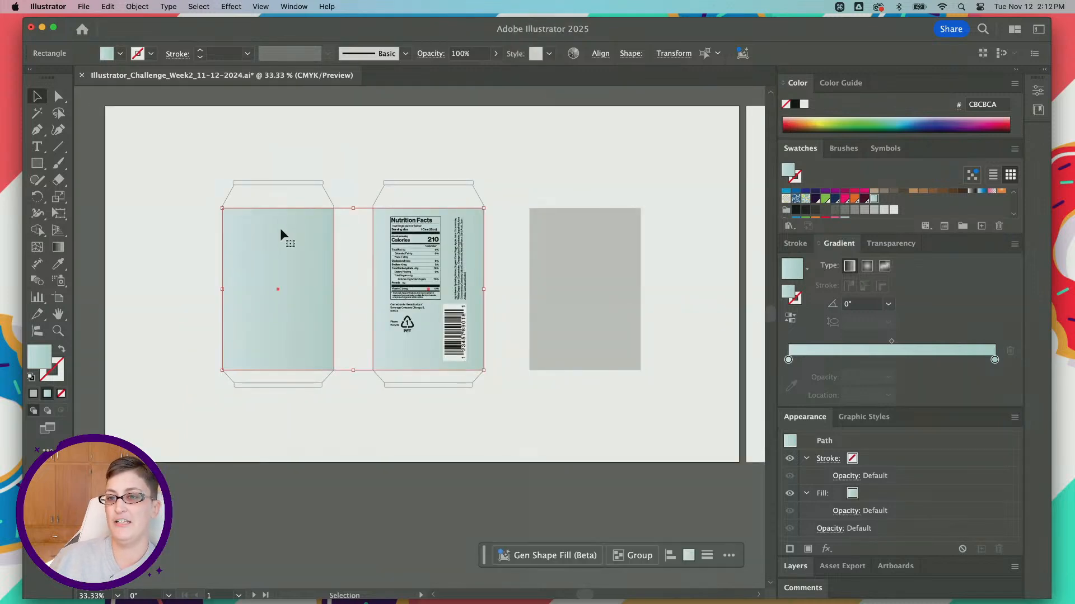
{"action": "key", "text": "super"}
{"action": "key", "text": "super+equal"}
{"action": "key", "text": "super+equal"}
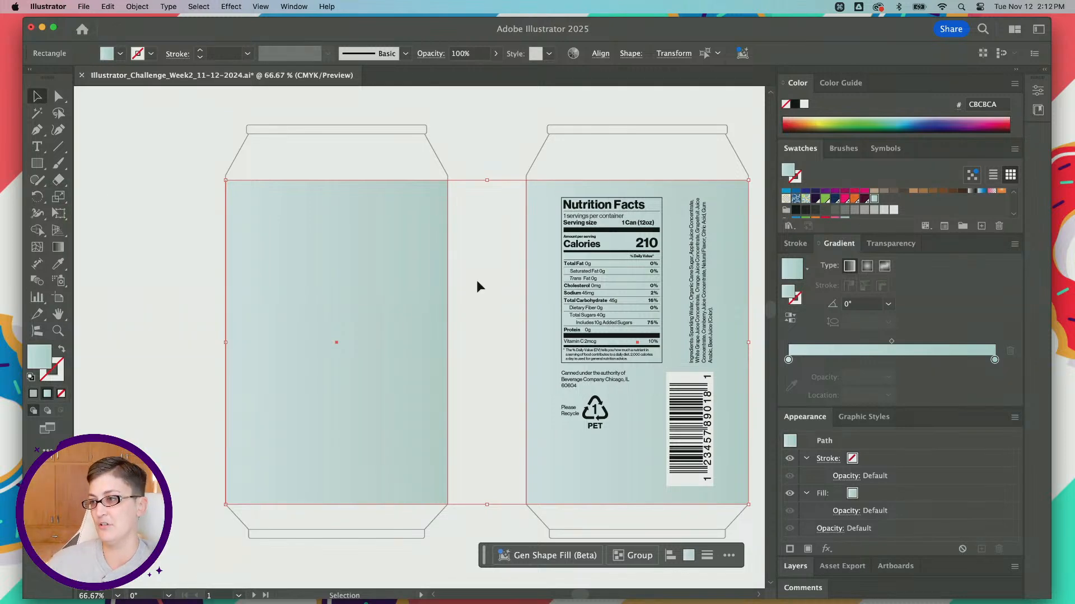
{"action": "left_click", "coordinate": [855, 304]}
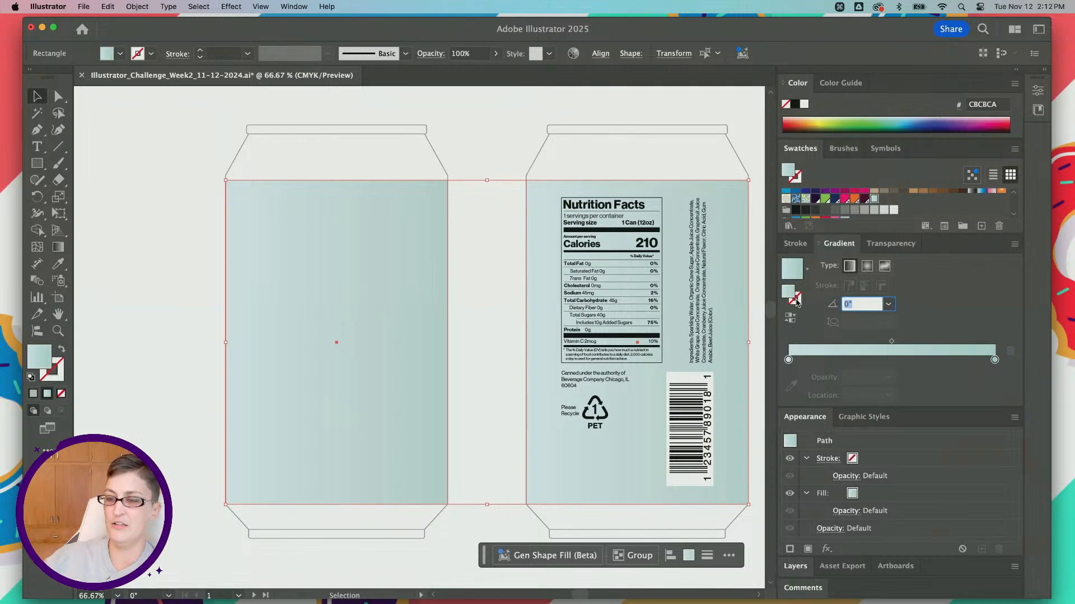
{"action": "type", "text": "90"}
{"action": "key", "text": "Tab"}
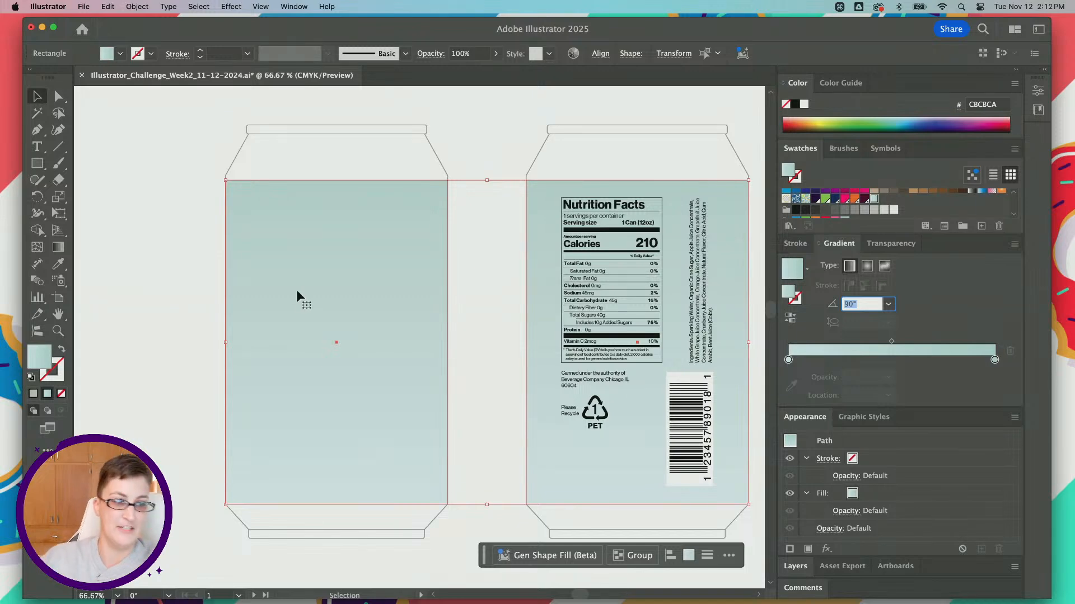
{"action": "left_click", "coordinate": [162, 278]}
Step: Draw a circle about 304 px in diameter outward from the center of the front can label, using Smart Guides for alignment
{"action": "scroll", "coordinate": [201, 291], "scroll_direction": "down", "scroll_amount": 1}
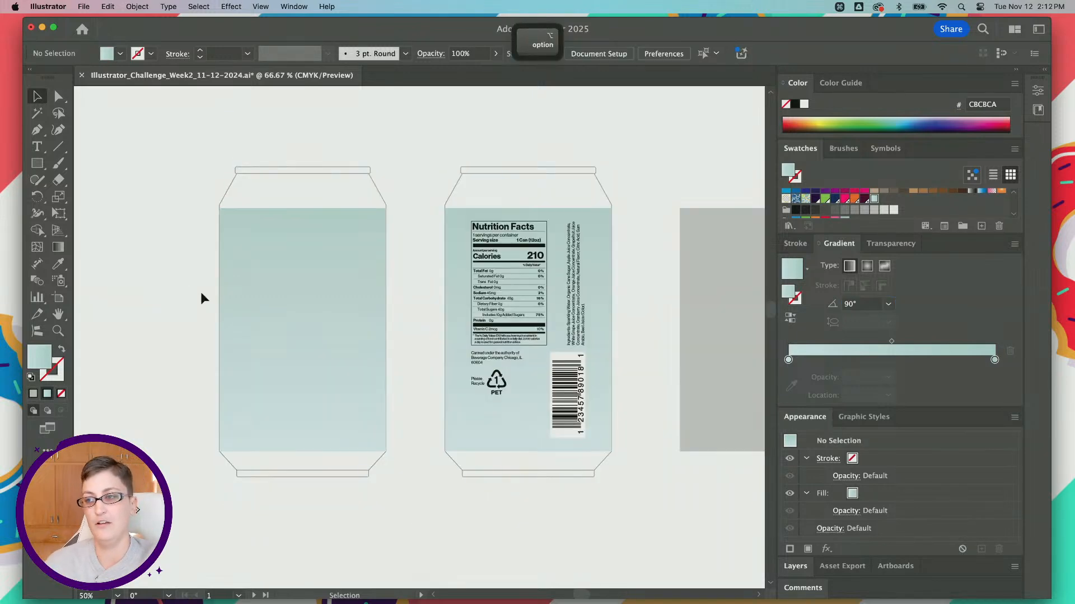
{"action": "scroll", "coordinate": [201, 293], "scroll_direction": "left", "scroll_amount": 2}
{"action": "scroll", "coordinate": [210, 294], "scroll_direction": "right", "scroll_amount": 1}
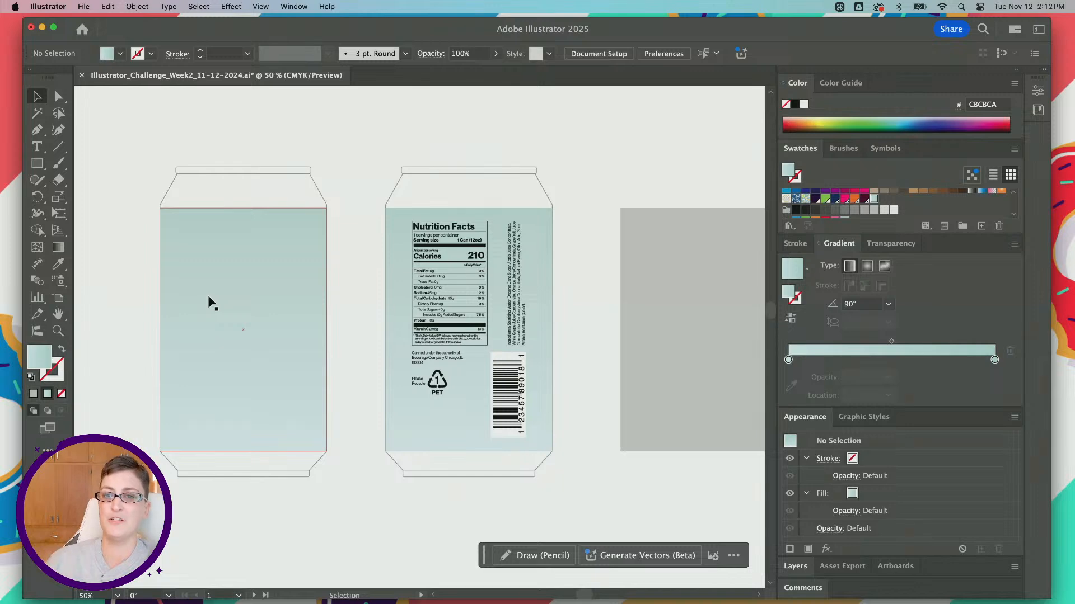
{"action": "left_click", "coordinate": [37, 164]}
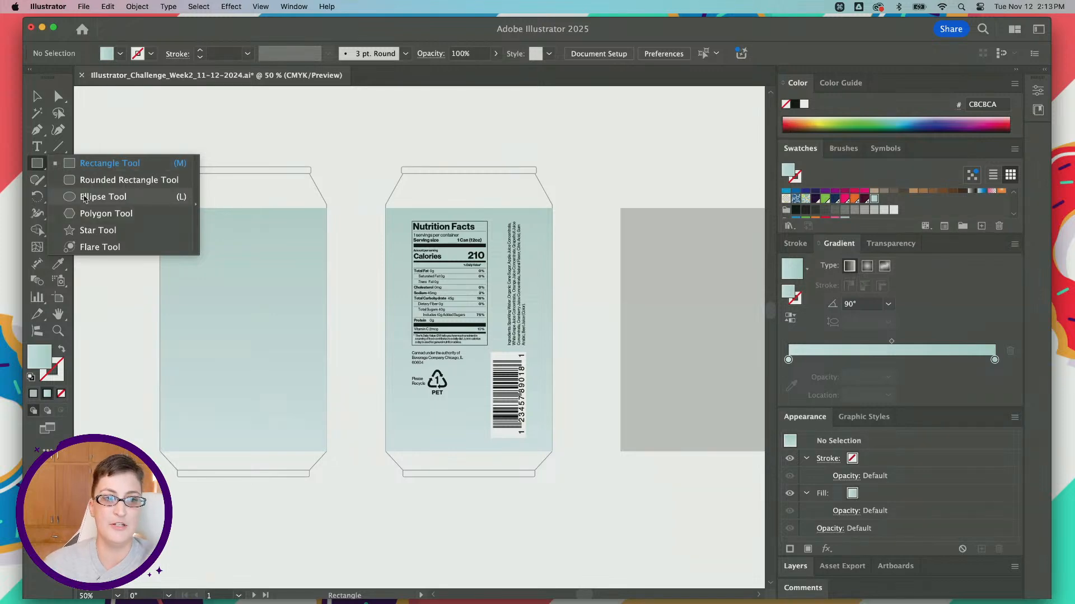
{"action": "left_click", "coordinate": [113, 202]}
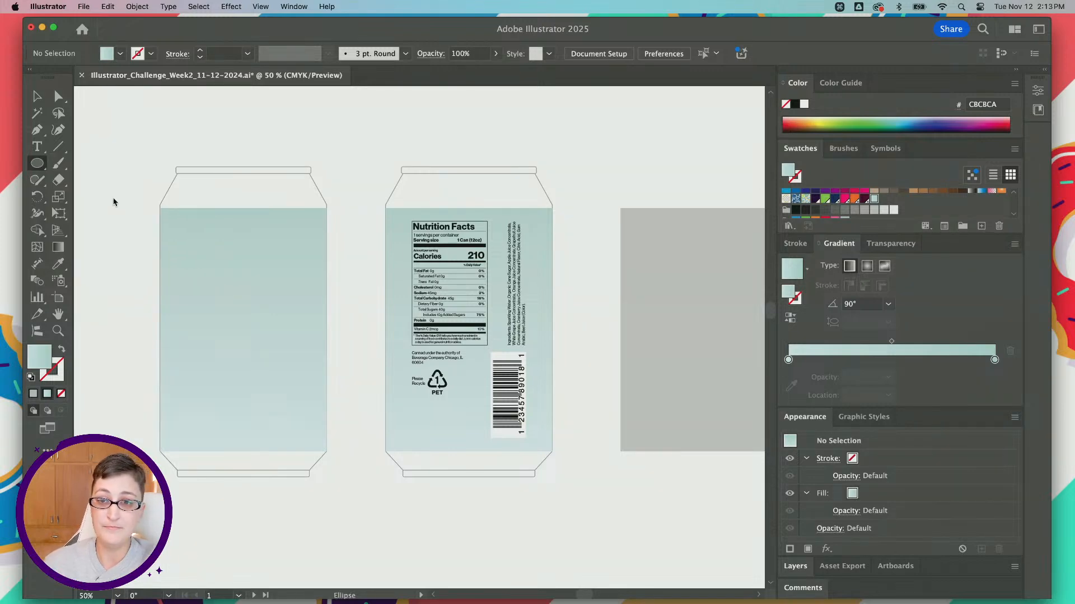
{"action": "left_click", "coordinate": [259, 7]}
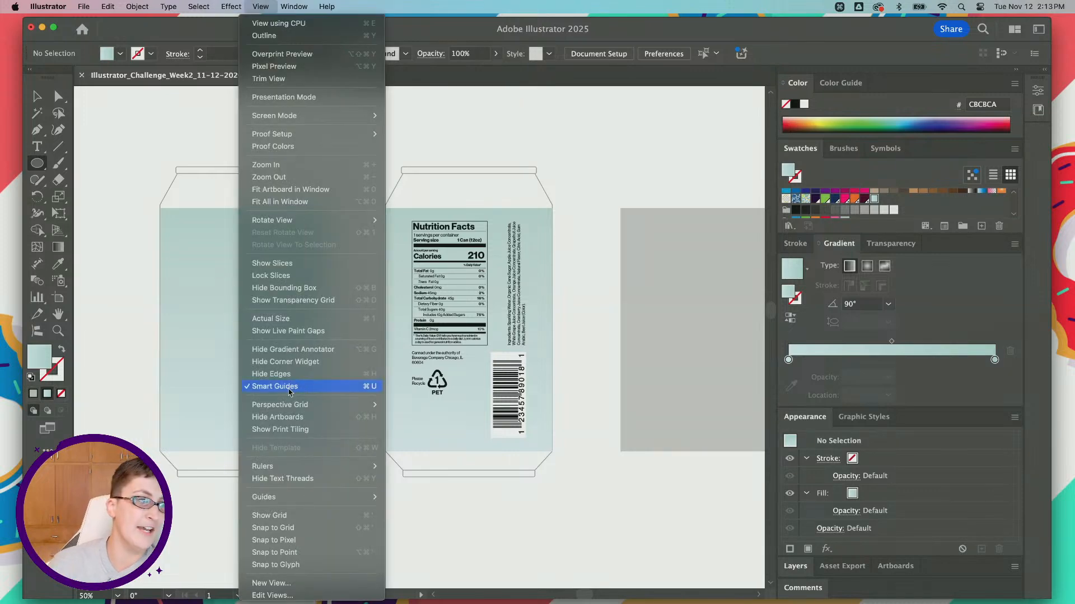
{"action": "left_click", "coordinate": [258, 386]}
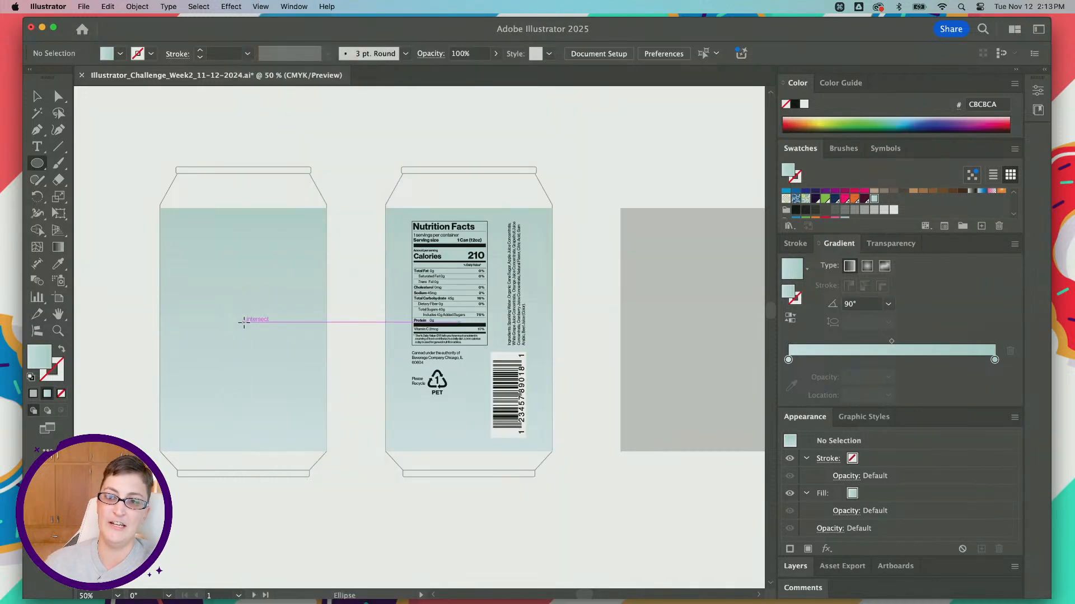
{"action": "mouse_move", "coordinate": [244, 323]}
{"action": "left_mouse_down"}
{"action": "mouse_move", "coordinate": [305, 277]}
{"action": "mouse_move", "coordinate": [320, 234]}
{"action": "mouse_move", "coordinate": [180, 403]}
{"action": "mouse_move", "coordinate": [328, 257]}
{"action": "mouse_move", "coordinate": [224, 344]}
{"action": "mouse_move", "coordinate": [346, 168]}
{"action": "mouse_move", "coordinate": [145, 190]}
{"action": "mouse_move", "coordinate": [169, 194]}
{"action": "mouse_move", "coordinate": [188, 398]}
{"action": "mouse_move", "coordinate": [366, 185]}
{"action": "mouse_move", "coordinate": [300, 298]}
{"action": "mouse_move", "coordinate": [211, 372]}
{"action": "mouse_move", "coordinate": [245, 312]}
{"action": "mouse_move", "coordinate": [269, 304]}
{"action": "mouse_move", "coordinate": [313, 241]}
{"action": "mouse_move", "coordinate": [260, 283]}
{"action": "mouse_move", "coordinate": [229, 372]}
{"action": "mouse_move", "coordinate": [158, 407]}
{"action": "mouse_move", "coordinate": [257, 347]}
{"action": "mouse_move", "coordinate": [314, 269]}
{"action": "mouse_move", "coordinate": [312, 220]}
{"action": "mouse_move", "coordinate": [292, 303]}
{"action": "mouse_move", "coordinate": [192, 338]}
{"action": "mouse_move", "coordinate": [216, 346]}
{"action": "mouse_move", "coordinate": [319, 262]}
{"action": "left_mouse_up"}
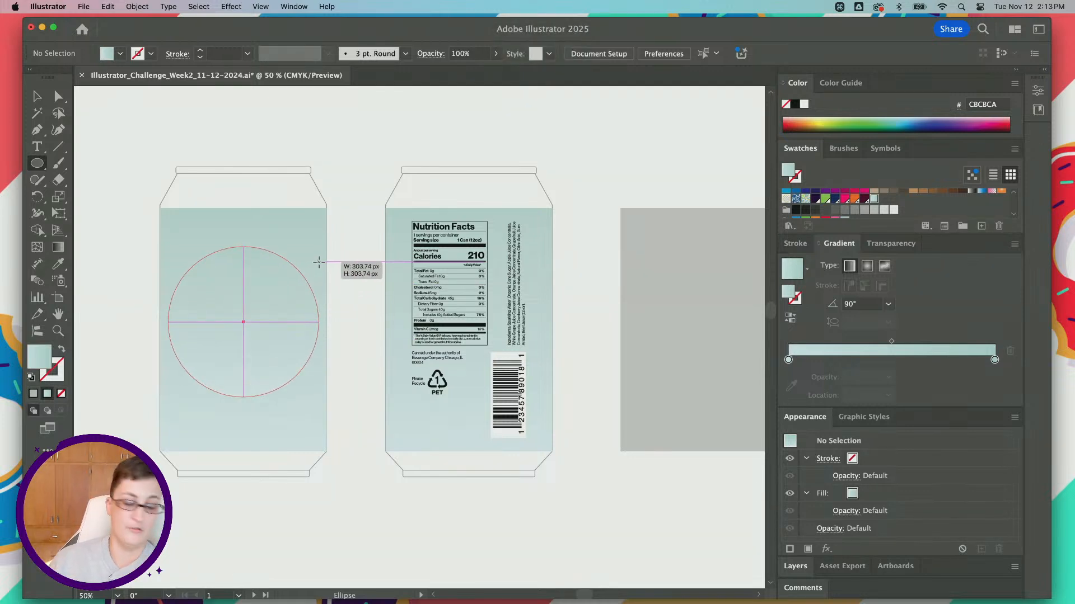
{"action": "left_click_drag", "start_coordinate": [319, 261], "coordinate": [319, 262]}
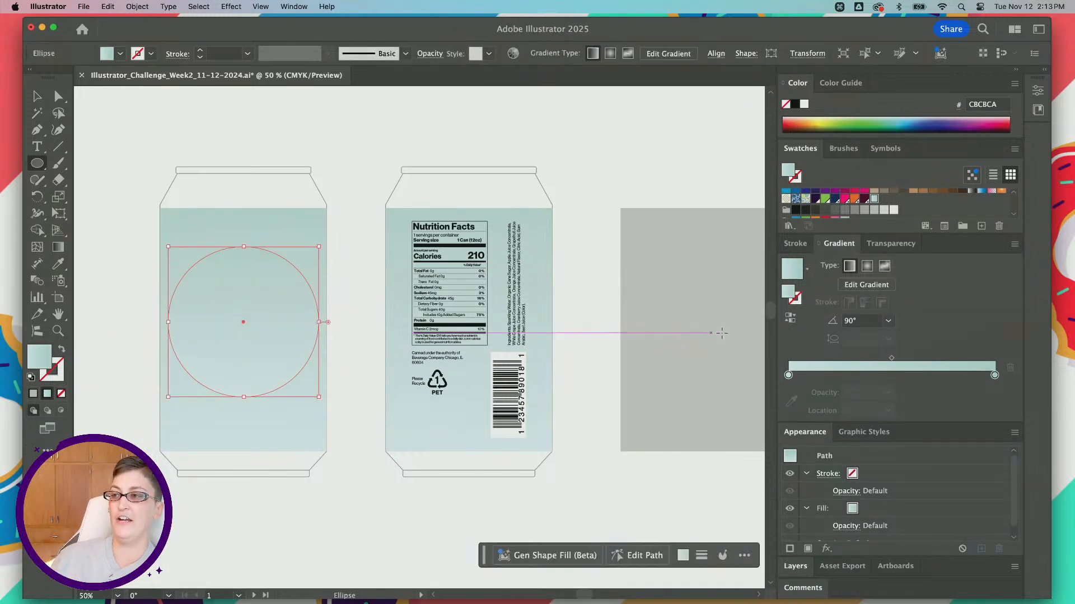
Step: Fill the circle with a gradient created from the chilly cranberry group's cranberry red and pink swatches
{"action": "scroll", "coordinate": [817, 216], "scroll_direction": "down", "scroll_amount": 2}
{"action": "scroll", "coordinate": [815, 216], "scroll_direction": "down", "scroll_amount": 1}
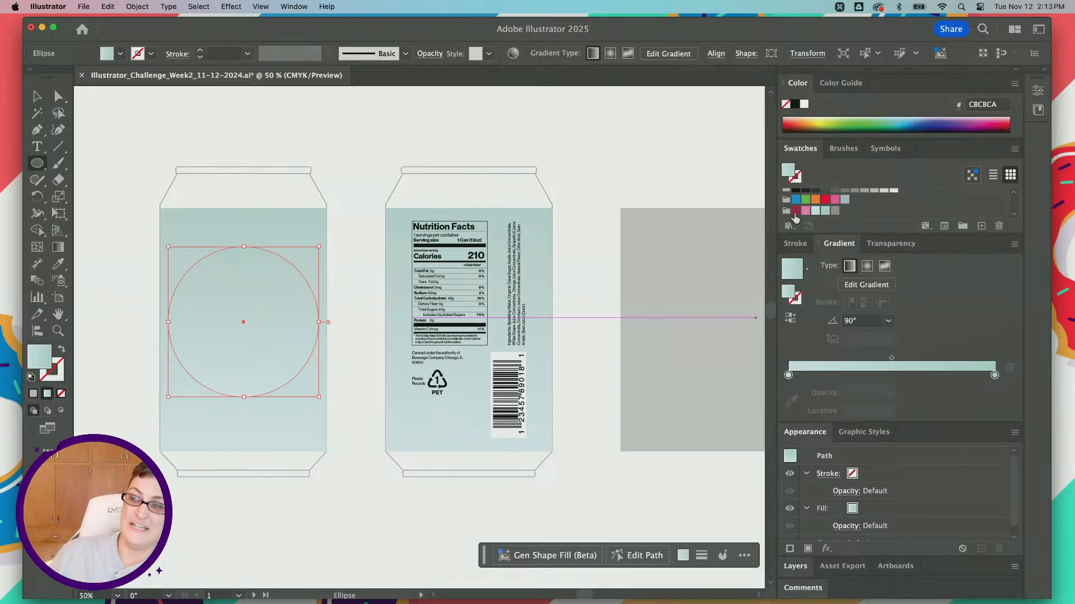
{"action": "left_click", "coordinate": [795, 211]}
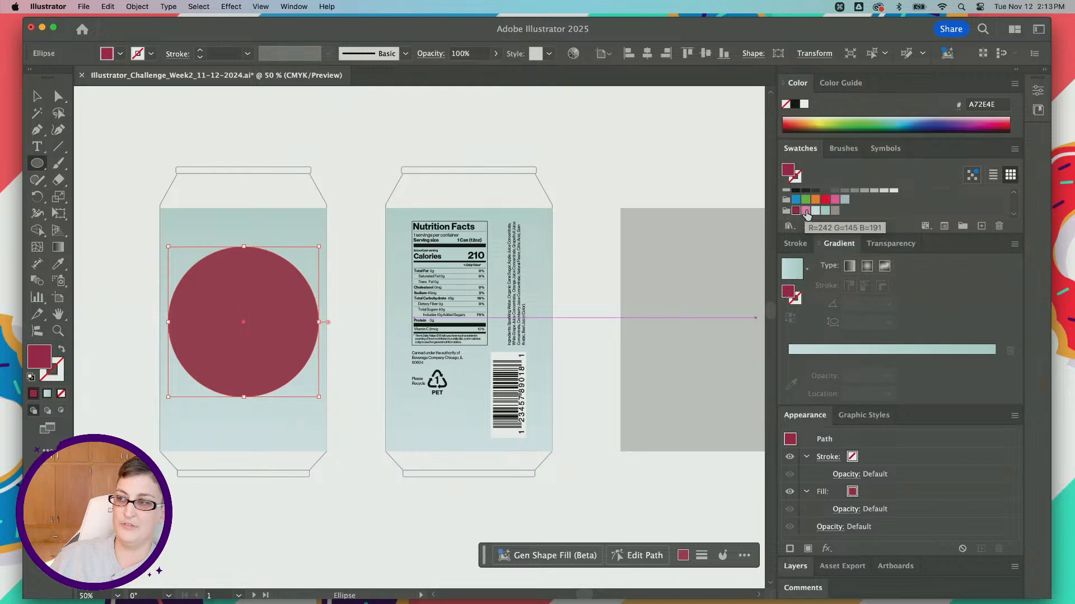
{"action": "key", "text": "shift"}
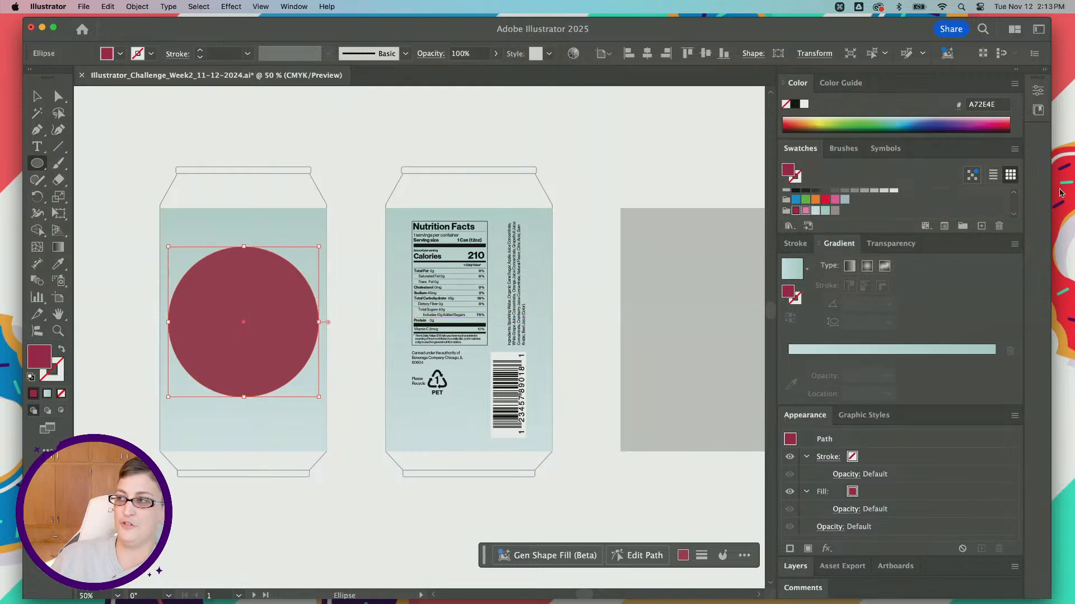
{"action": "left_click", "coordinate": [1015, 151]}
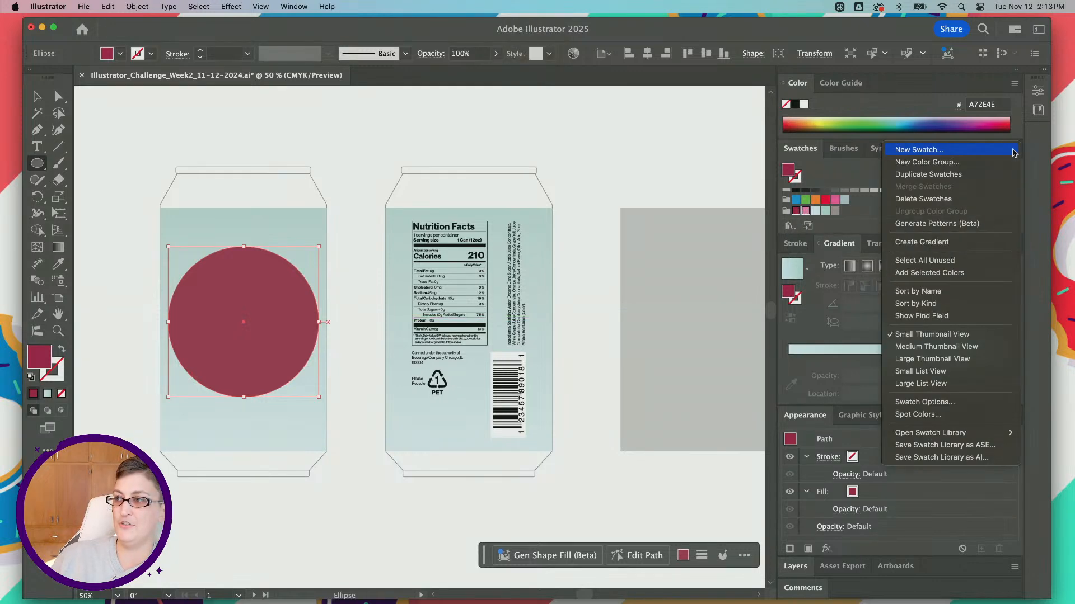
{"action": "left_click", "coordinate": [968, 244]}
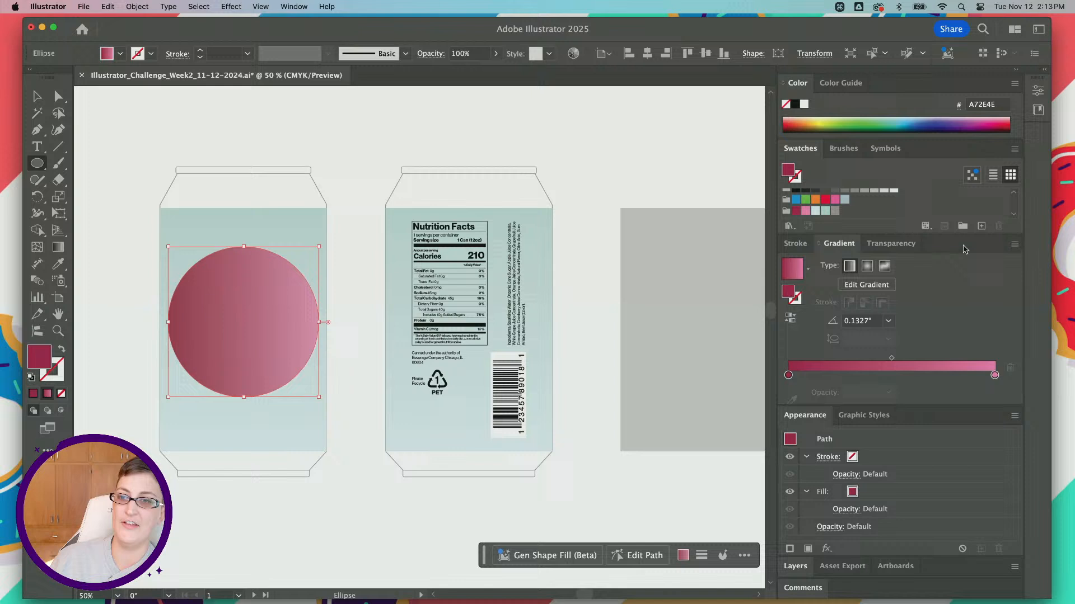
Step: Set the circle's gradient angle to 90° and deselect the circle
{"action": "left_click", "coordinate": [859, 321]}
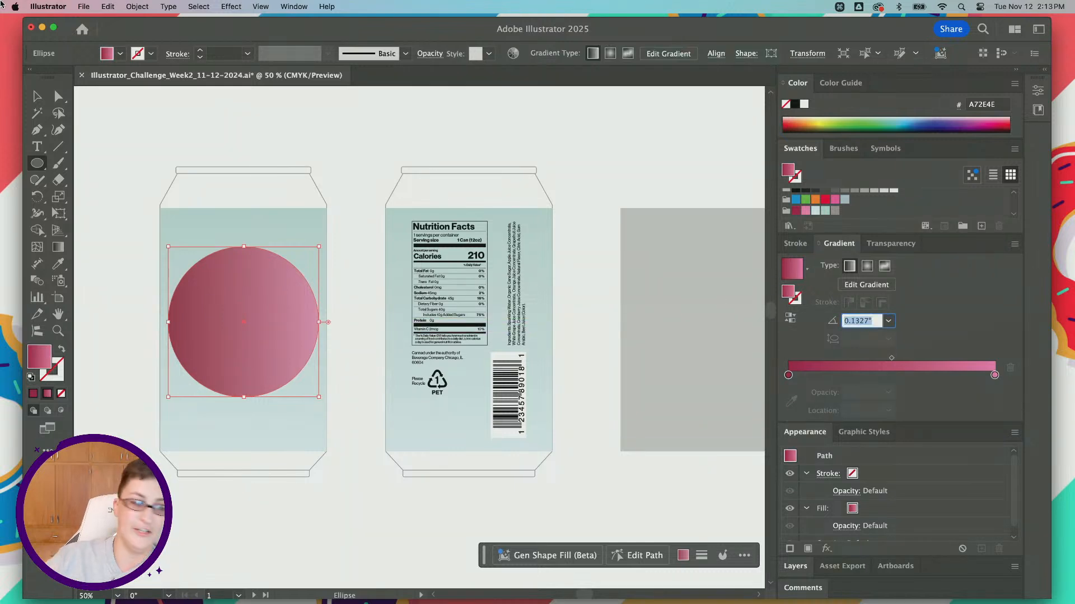
{"action": "type", "text": "90"}
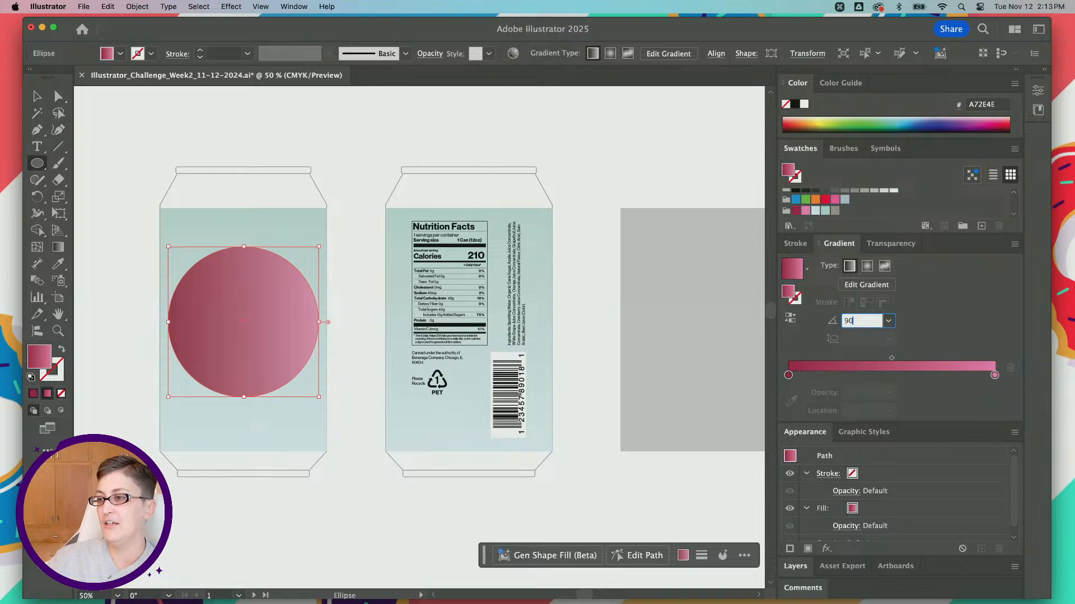
{"action": "key", "text": "Return"}
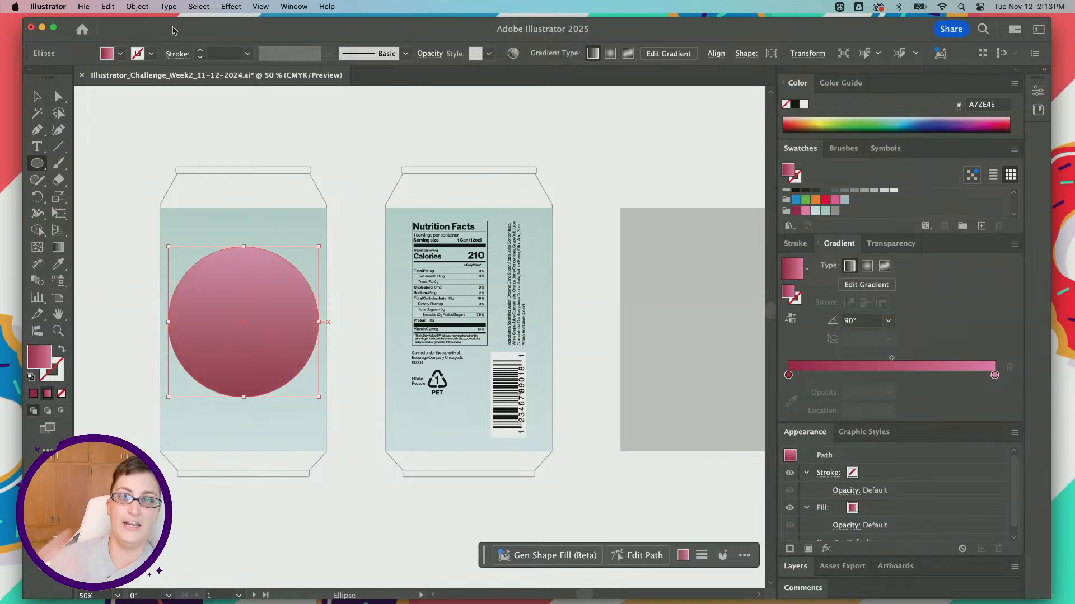
{"action": "left_click", "coordinate": [37, 96]}
{"action": "scroll", "coordinate": [118, 157], "scroll_direction": "left", "scroll_amount": 2}
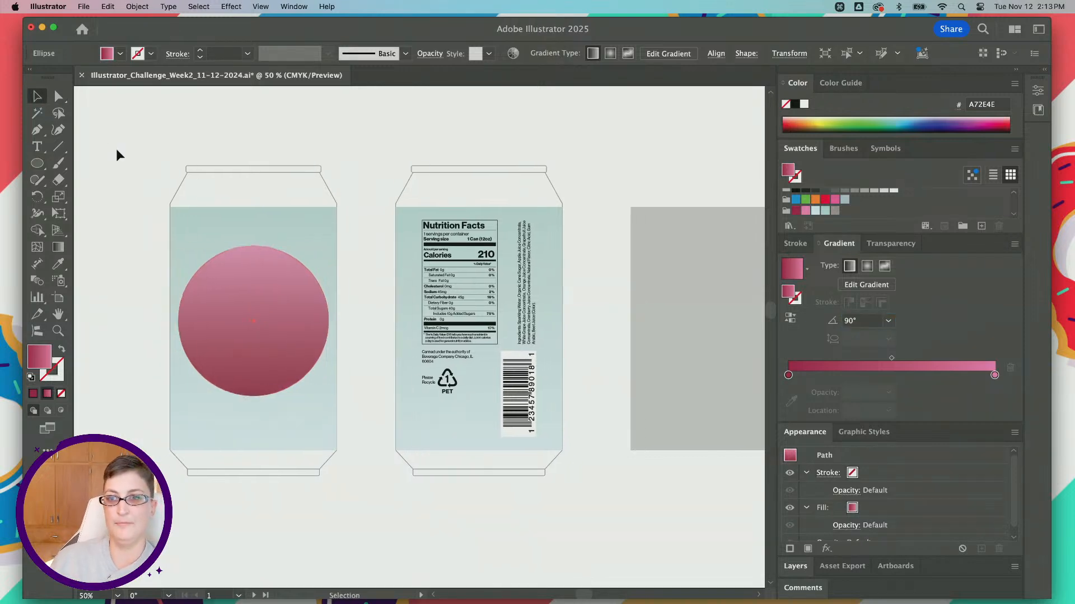
{"action": "left_click", "coordinate": [116, 149]}
Step: Place a line of "Lorem ipsum" placeholder point text beside the front can and scale it up to about 114 pt
{"action": "scroll", "coordinate": [116, 148], "scroll_direction": "left", "scroll_amount": 3}
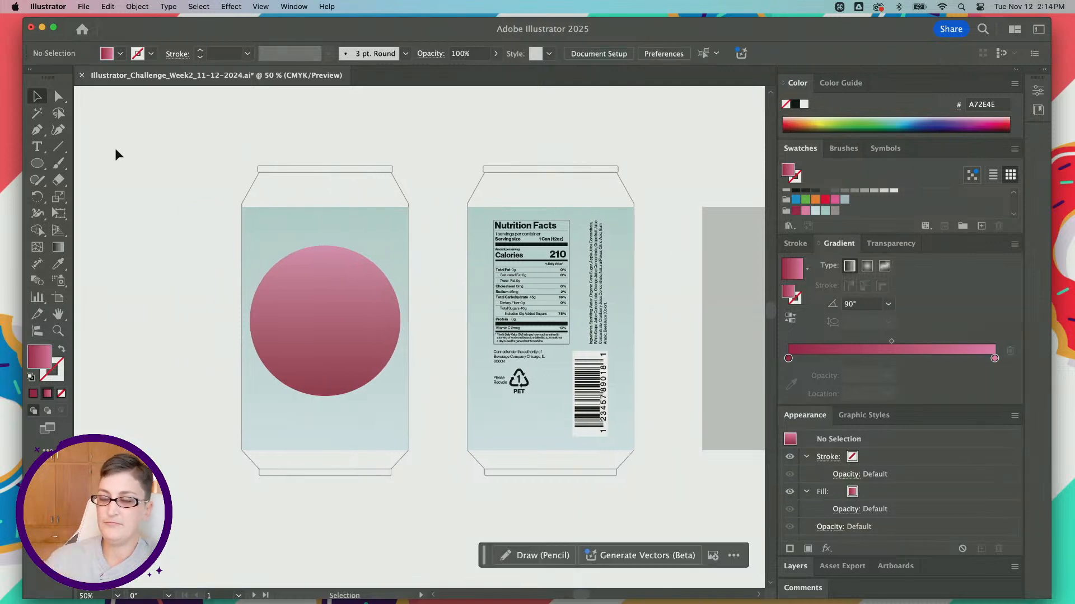
{"action": "left_click", "coordinate": [37, 148]}
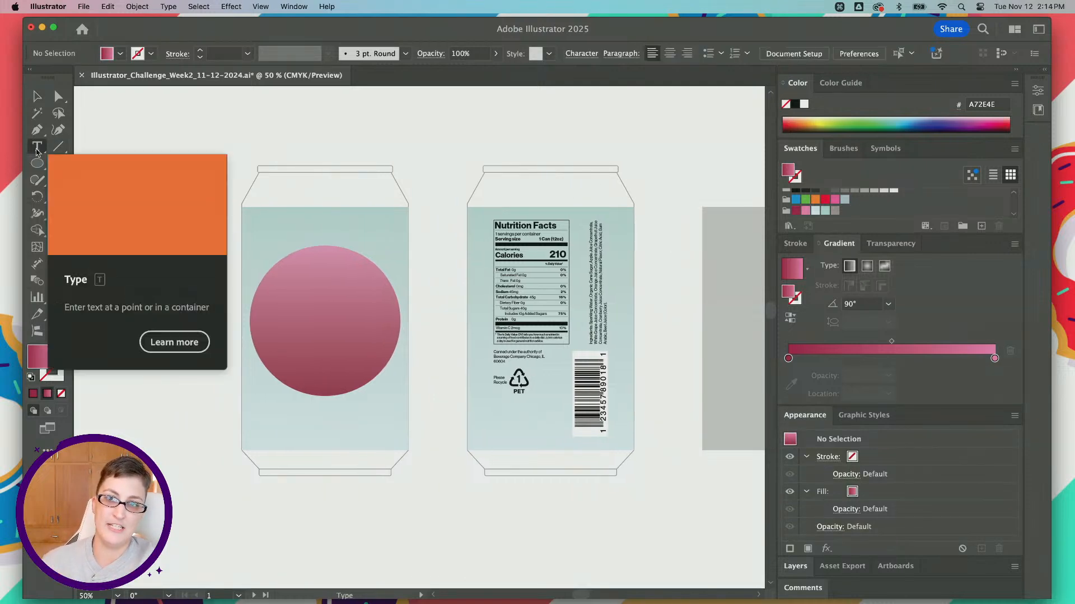
{"action": "scroll", "coordinate": [206, 144], "scroll_direction": "left", "scroll_amount": 6}
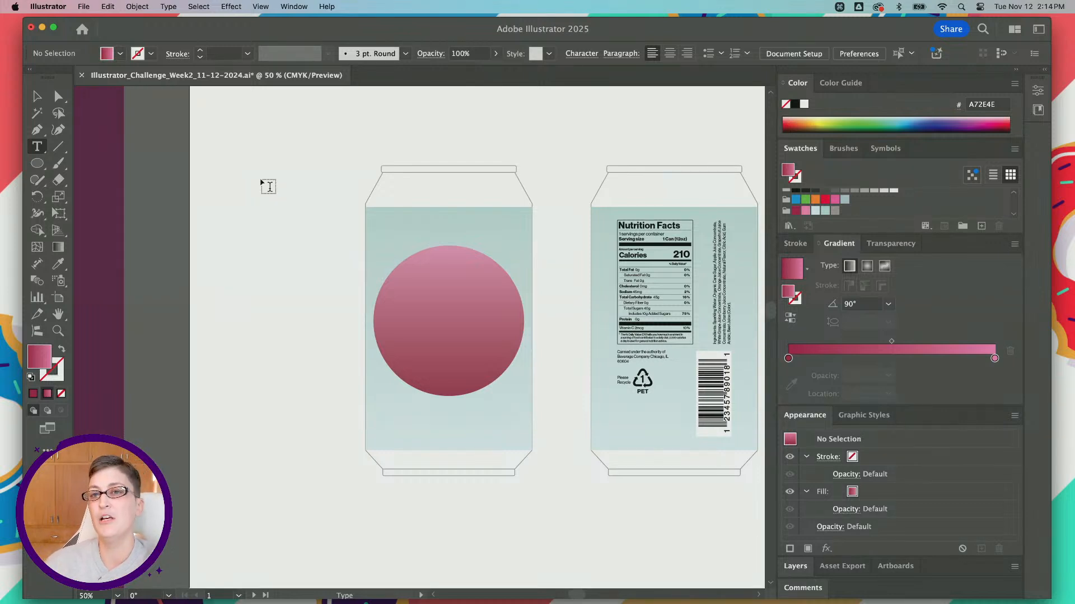
{"action": "left_click", "coordinate": [238, 168]}
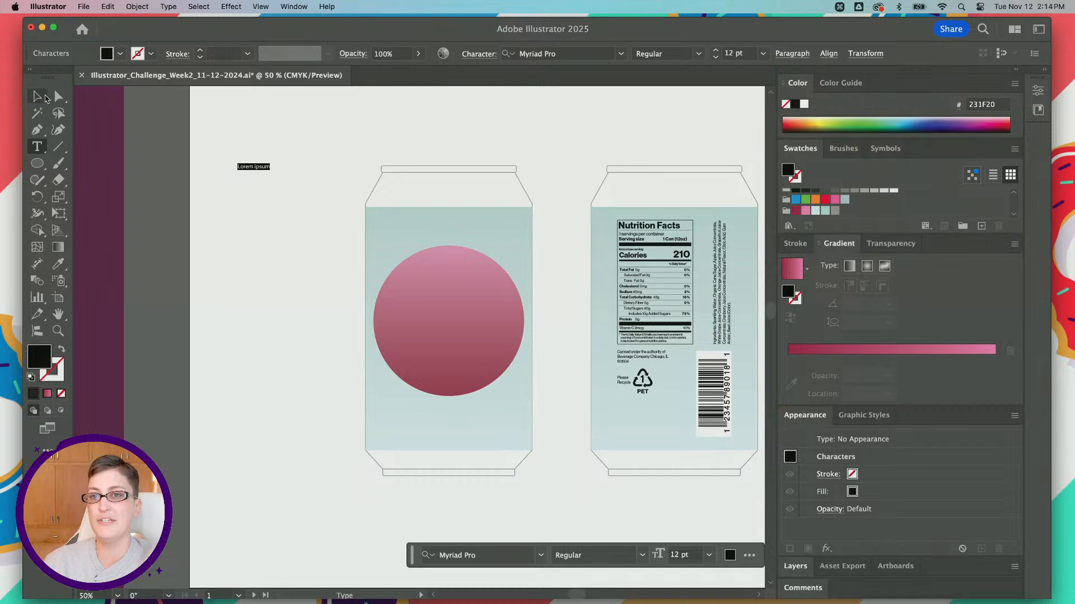
{"action": "left_click", "coordinate": [38, 97]}
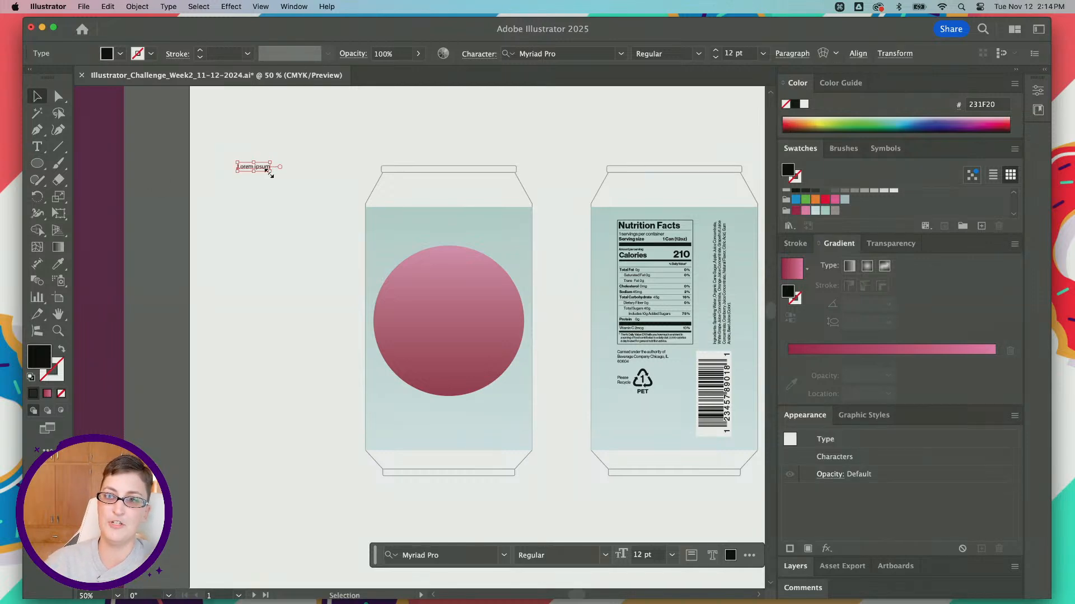
{"action": "left_click_drag", "start_coordinate": [269, 173], "coordinate": [547, 312]}
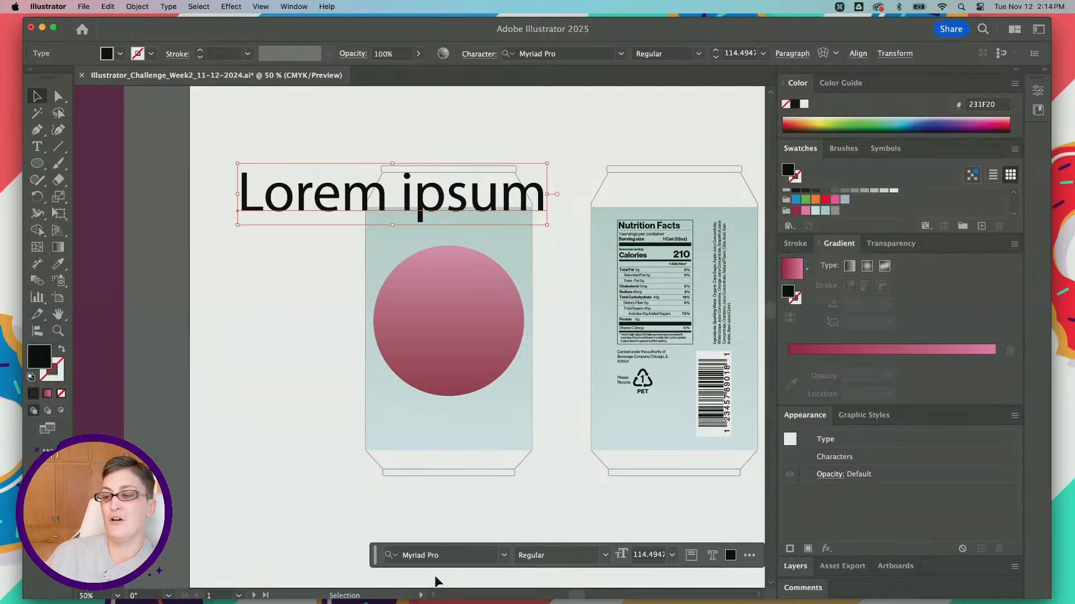
Step: Move the contextual task bar below the placeholder text and set the text's font to Pentz Regular
{"action": "left_click_drag", "start_coordinate": [375, 554], "coordinate": [256, 266]}
{"action": "left_click", "coordinate": [286, 269]}
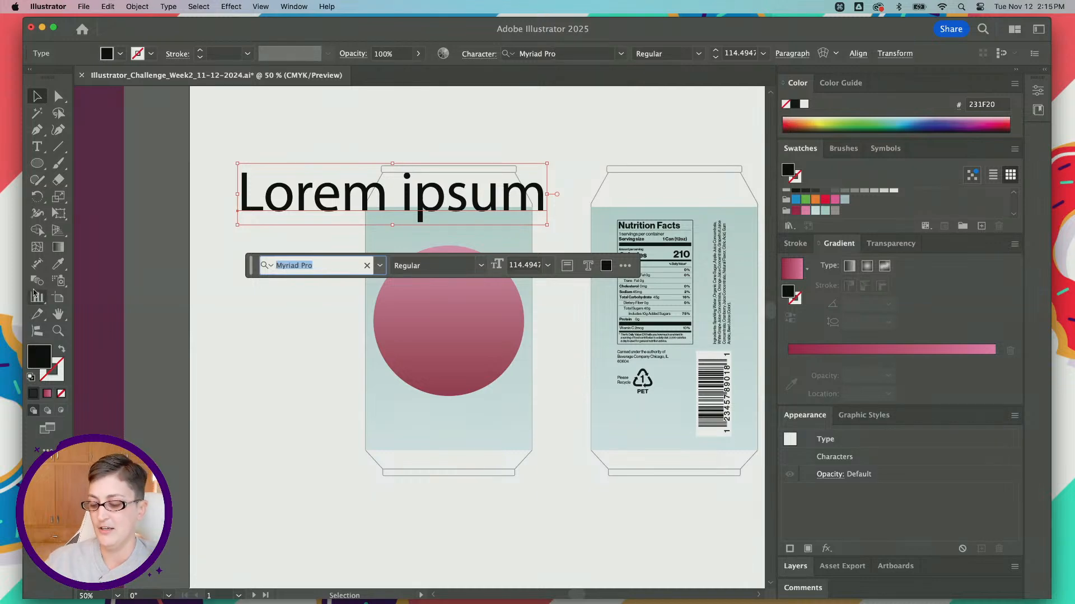
{"action": "type", "text": "petz"}
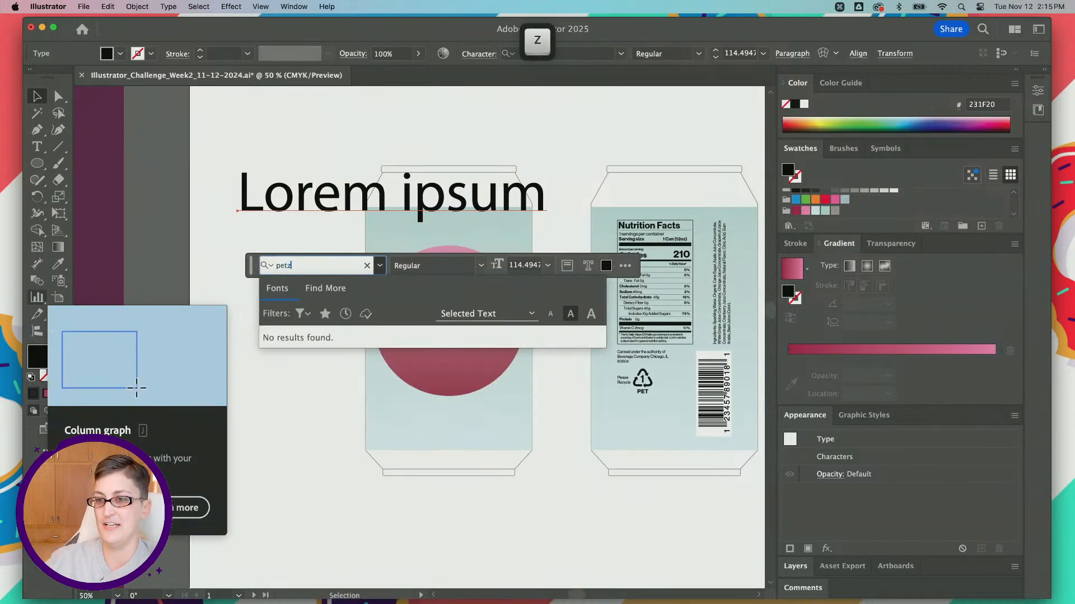
{"action": "key", "text": "BackSpace"}
{"action": "key", "text": "BackSpace"}
{"action": "type", "text": "nta"}
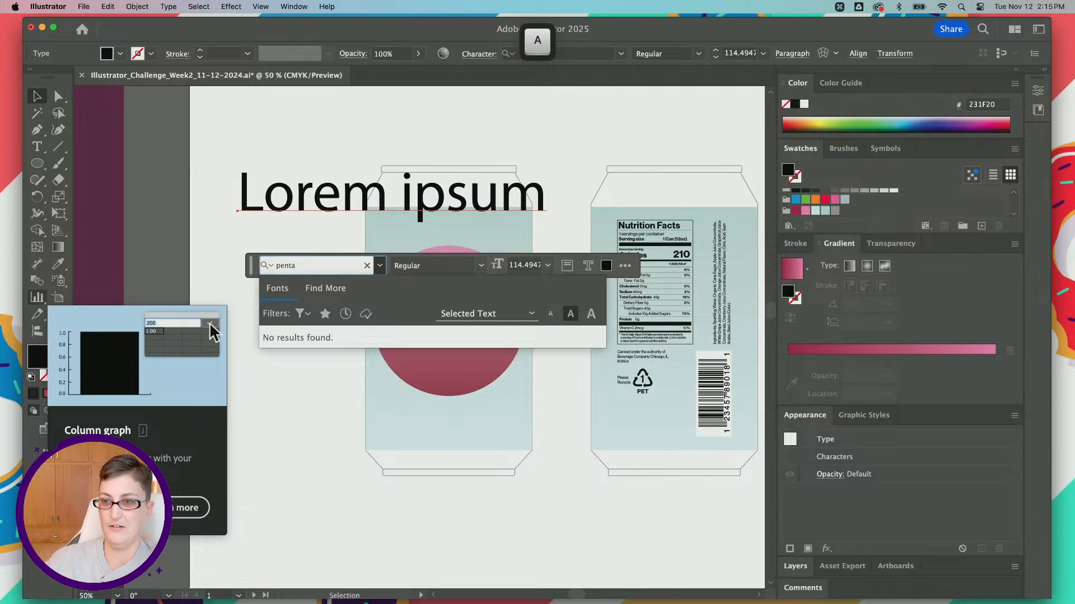
{"action": "key", "text": "BackSpace"}
{"action": "type", "text": "z"}
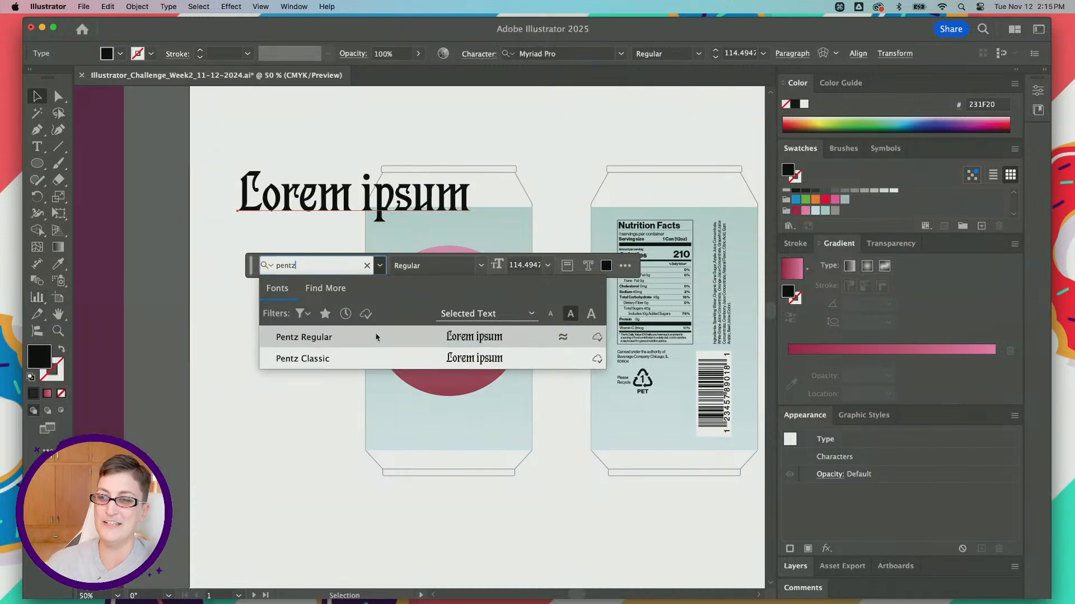
{"action": "left_click", "coordinate": [376, 337]}
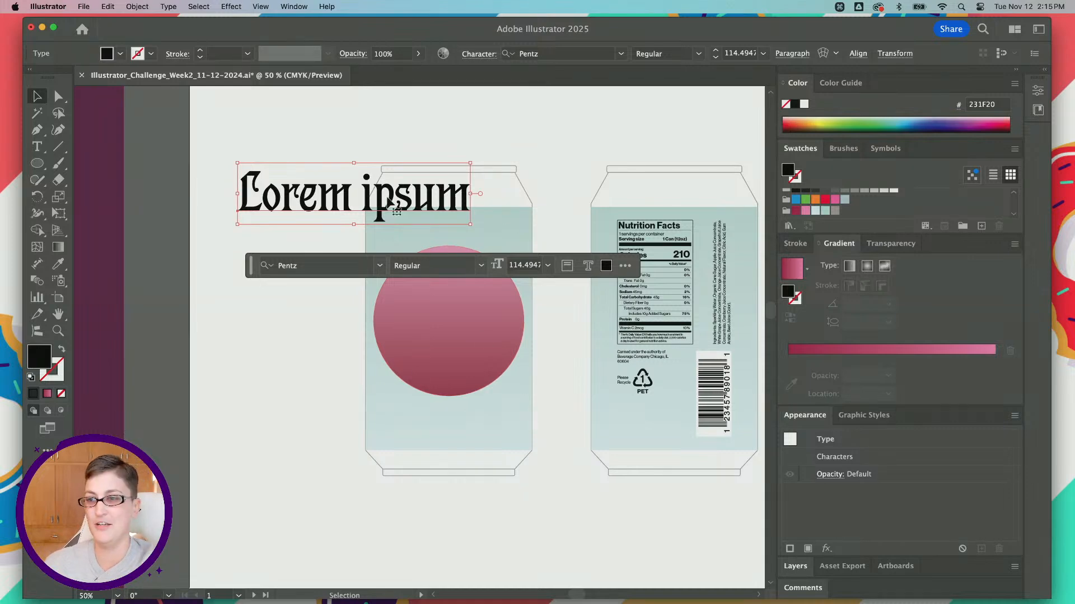
Step: Replace the placeholder text with "Joy" and scale it up proportionally to about 203 pt beside the circle
{"action": "double_click", "coordinate": [313, 196]}
{"action": "triple_click", "coordinate": [305, 191]}
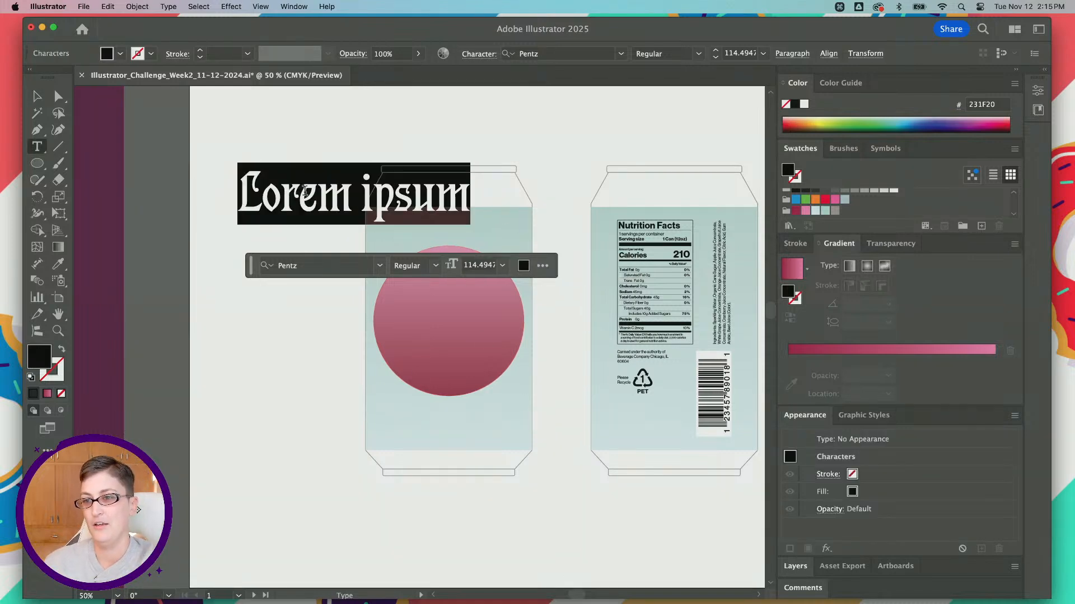
{"action": "type", "text": "Joy"}
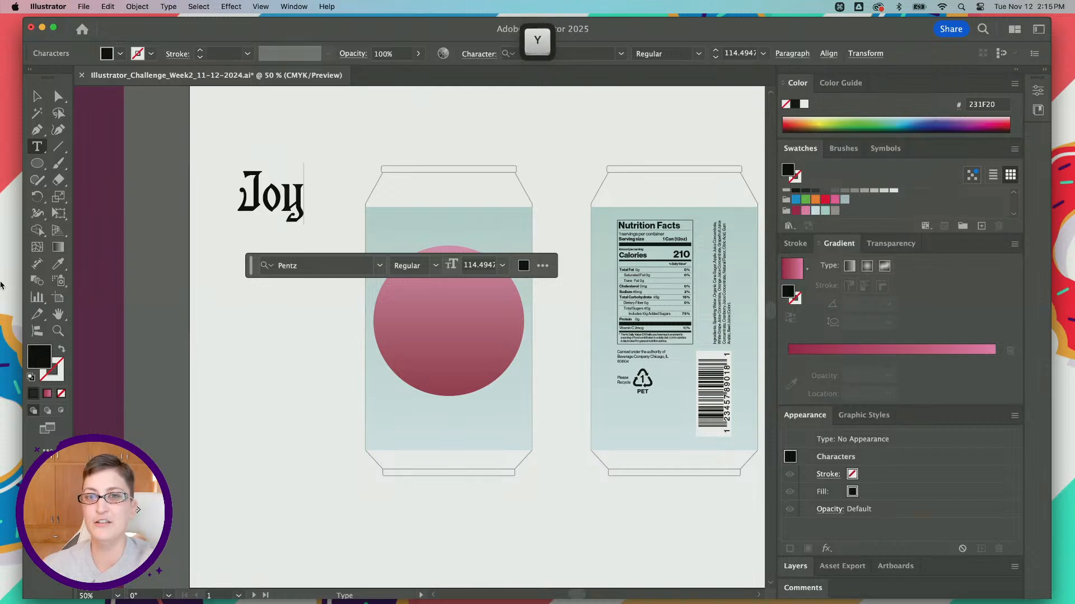
{"action": "key", "text": "Escape"}
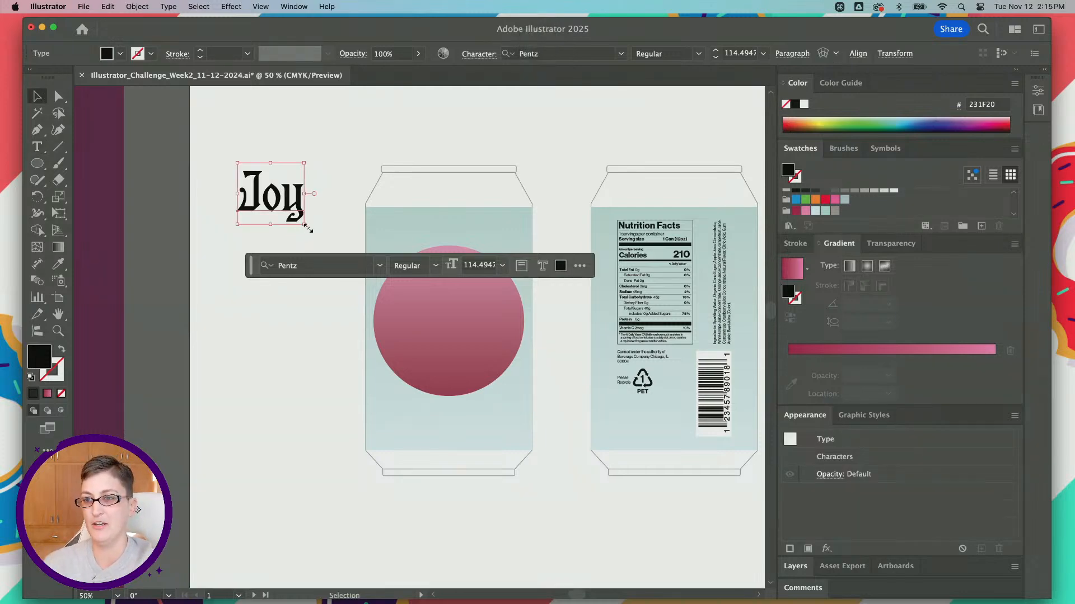
{"action": "left_click_drag", "start_coordinate": [307, 226], "coordinate": [335, 322]}
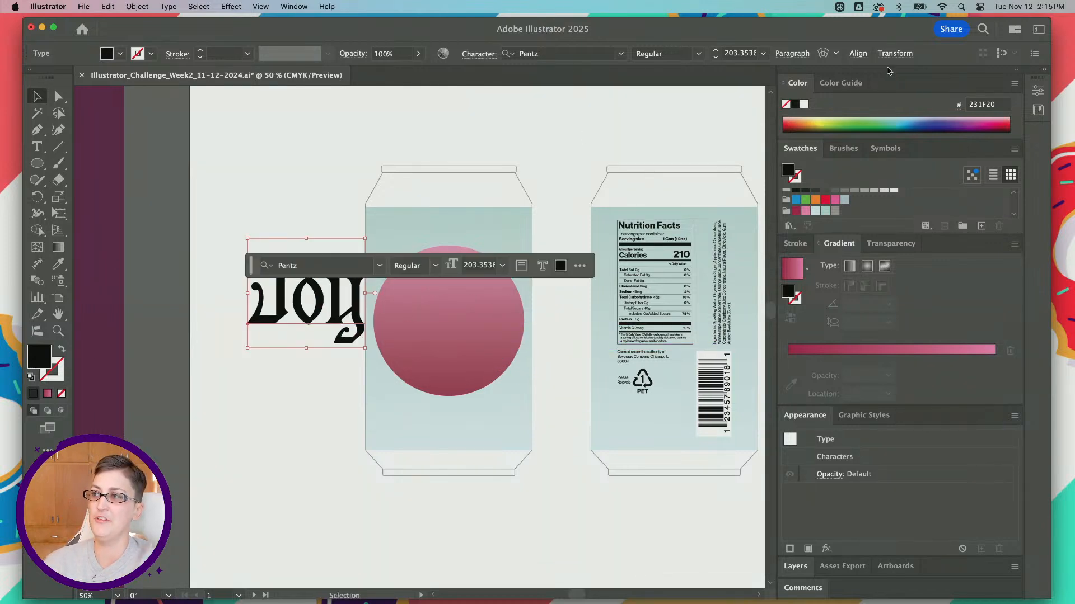
Step: Center the "Joy" text's paragraph alignment and align the text horizontally with the center of the circle
{"action": "left_click", "coordinate": [789, 54]}
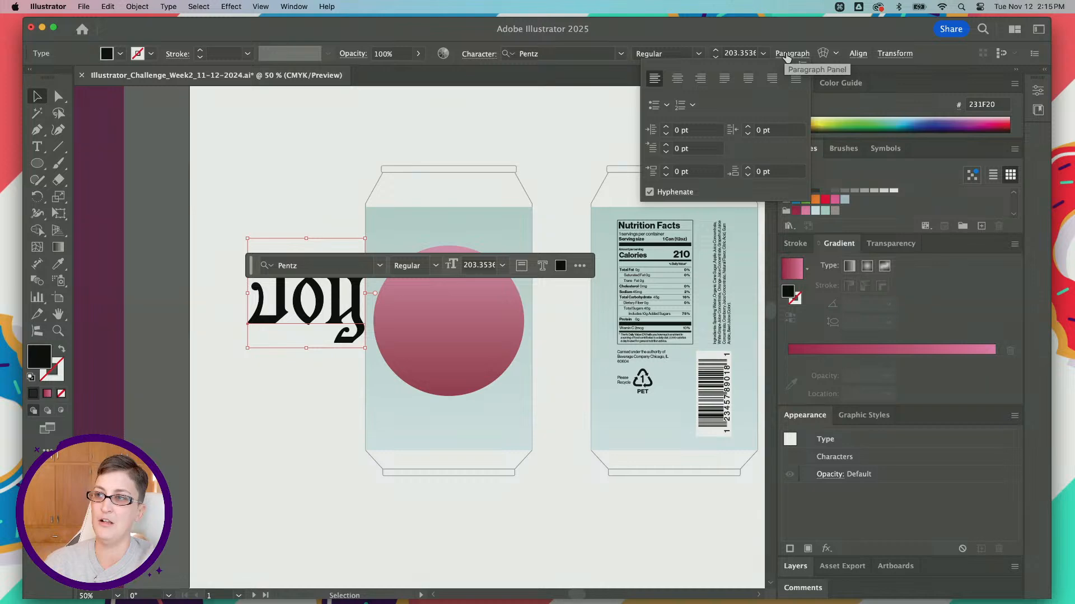
{"action": "left_click", "coordinate": [678, 79]}
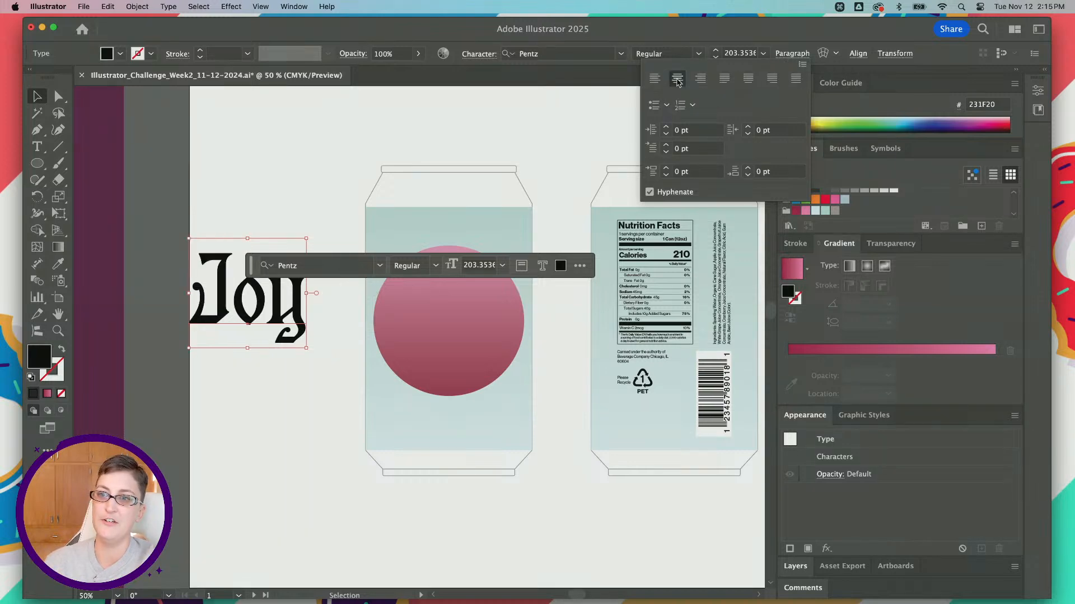
{"action": "left_click", "coordinate": [246, 321]}
{"action": "left_click_drag", "start_coordinate": [252, 331], "coordinate": [449, 347]}
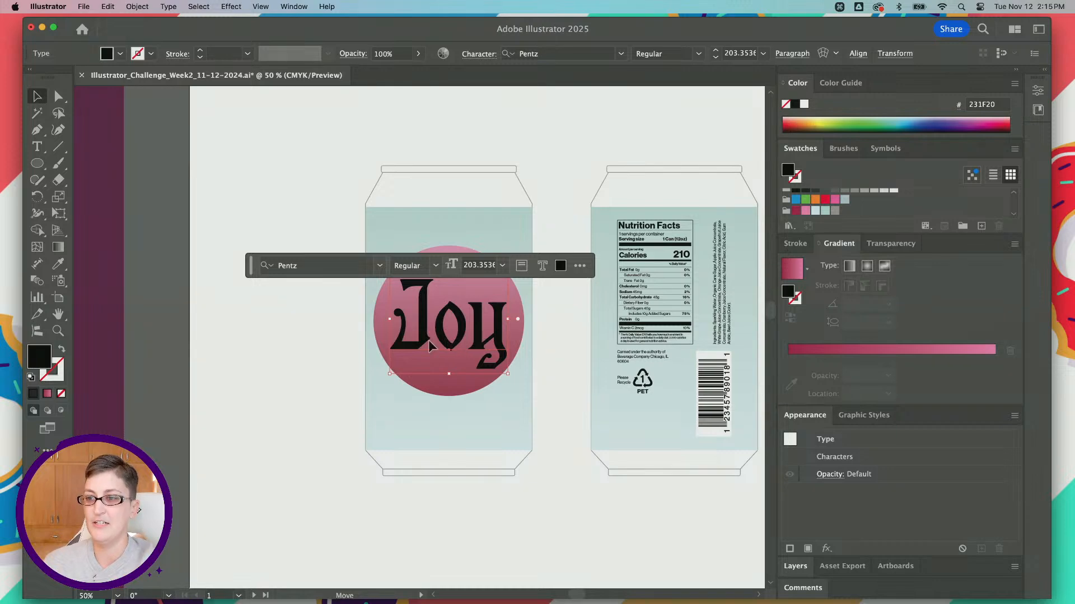
{"action": "key", "text": "super+z"}
{"action": "left_click", "coordinate": [446, 321], "text": "shift"}
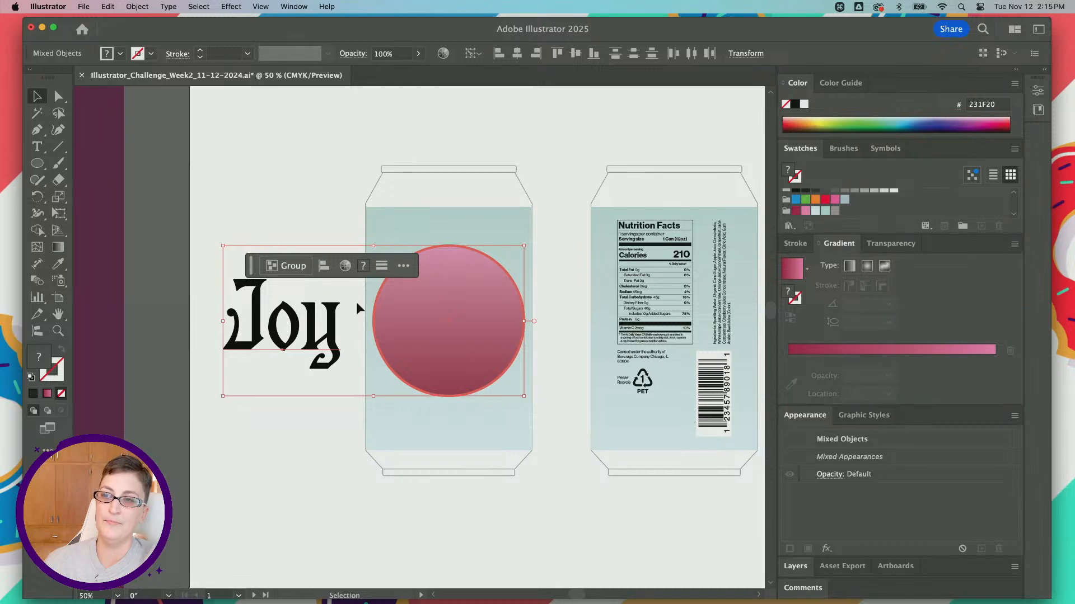
{"action": "left_click", "coordinate": [517, 54]}
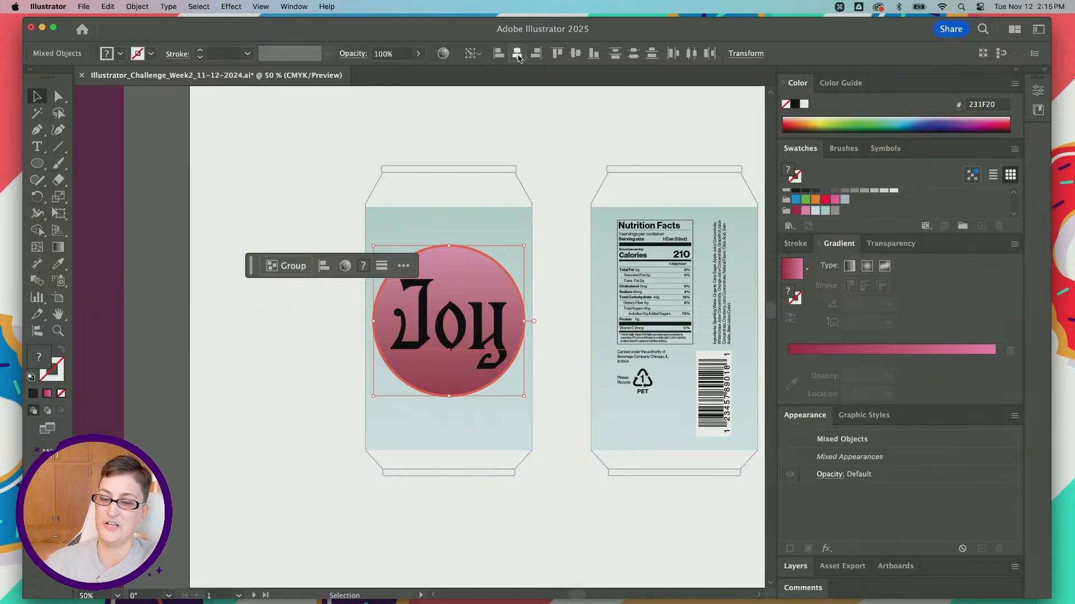
{"action": "left_click", "coordinate": [559, 414]}
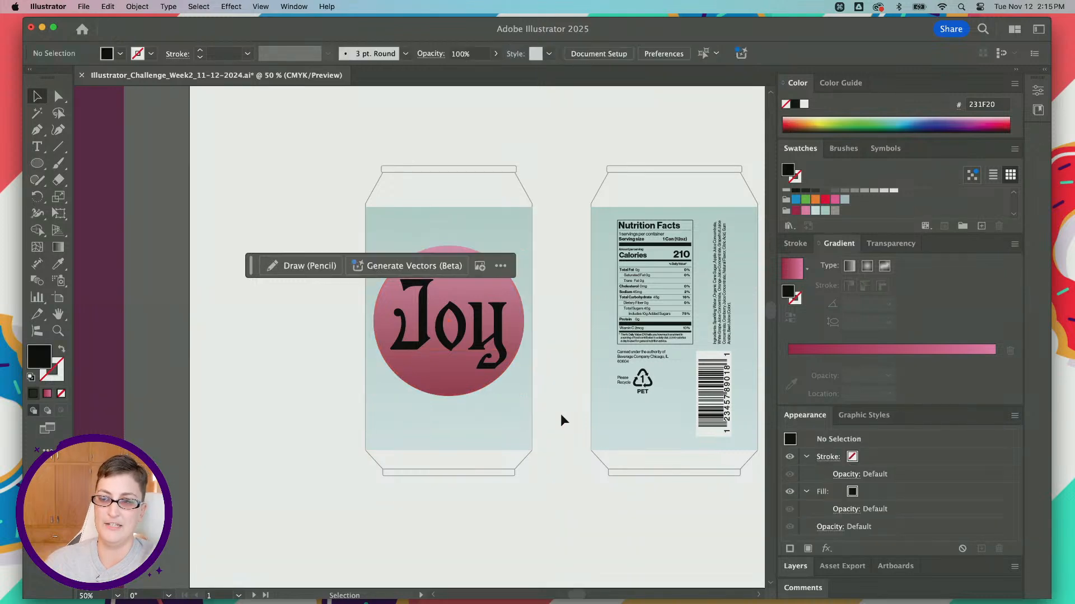
Step: Change the text on the circle to "Ruby" and scale it down from its center to about 159 pt
{"action": "scroll", "coordinate": [297, 351], "scroll_direction": "up", "scroll_amount": 2}
{"action": "scroll", "coordinate": [297, 350], "scroll_direction": "right", "scroll_amount": 3}
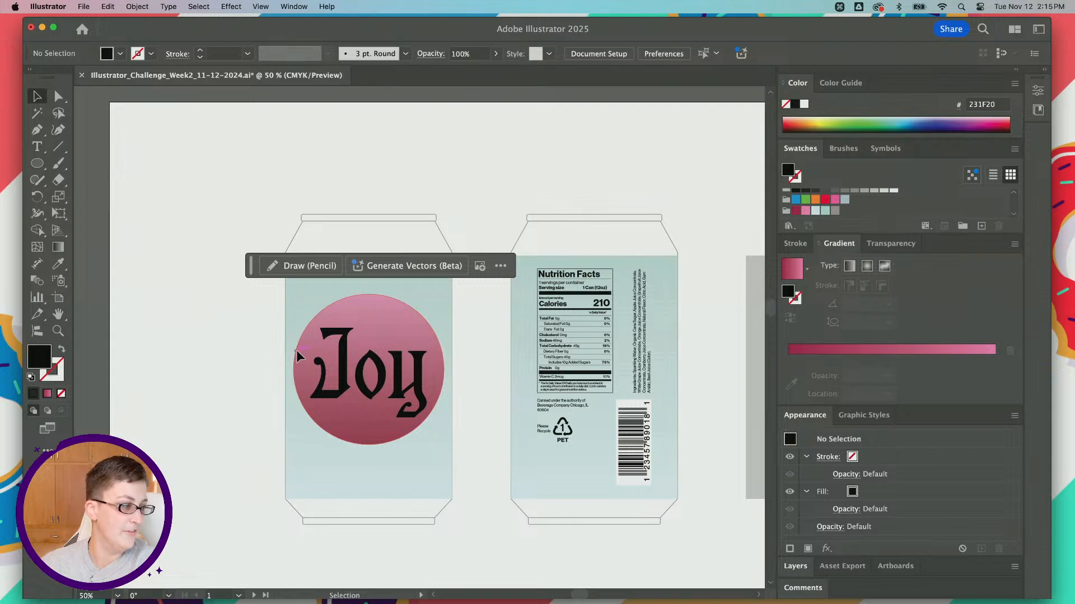
{"action": "double_click", "coordinate": [368, 396]}
{"action": "key", "text": "super+a"}
{"action": "type", "text": "Ruby"}
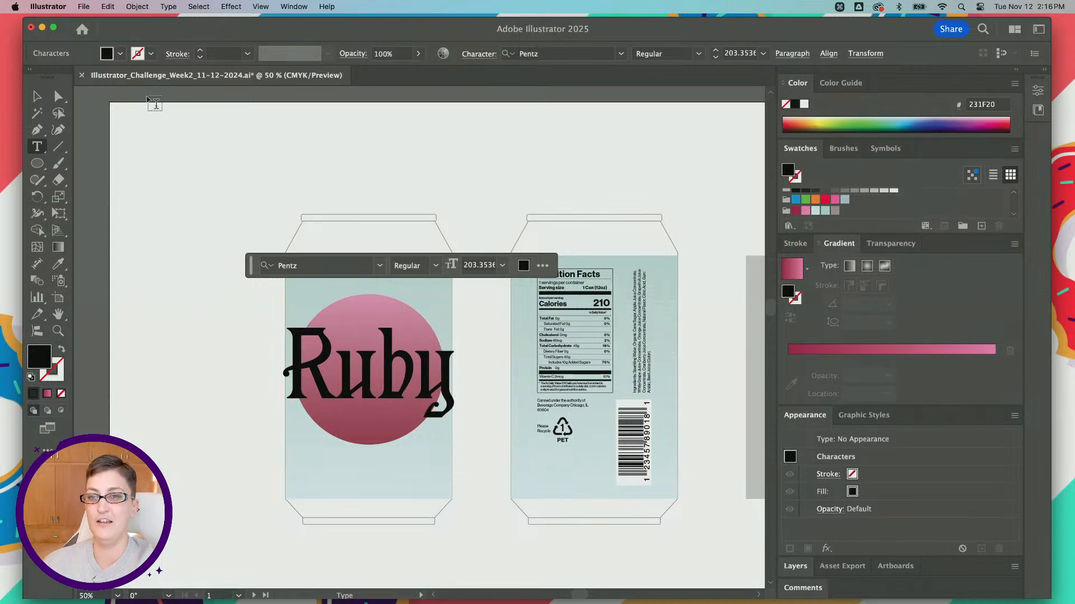
{"action": "key", "text": "Escape"}
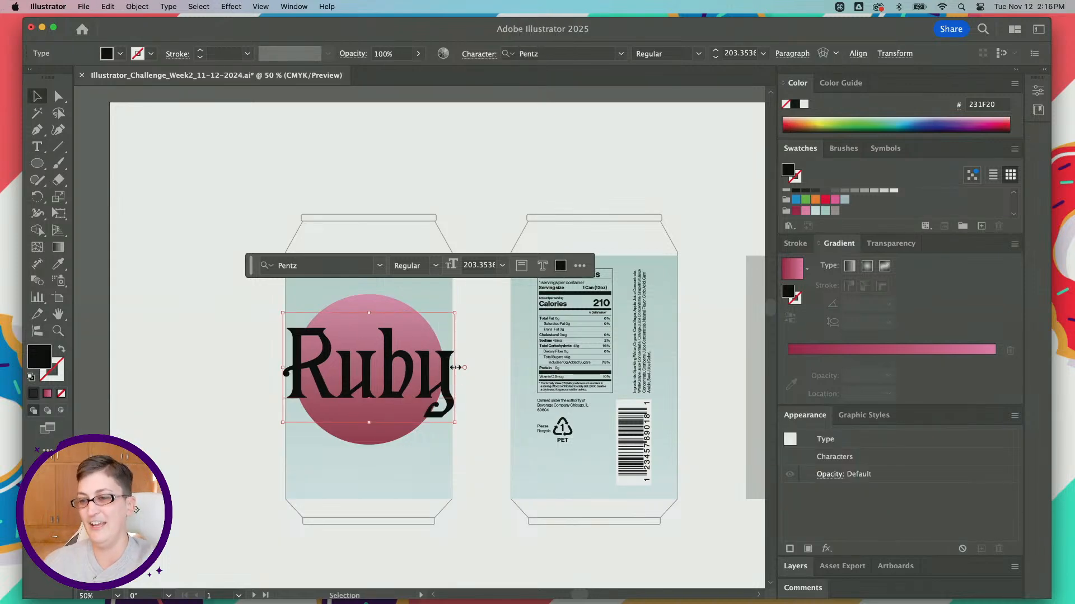
{"action": "left_click_drag", "start_coordinate": [454, 368], "coordinate": [440, 371]}
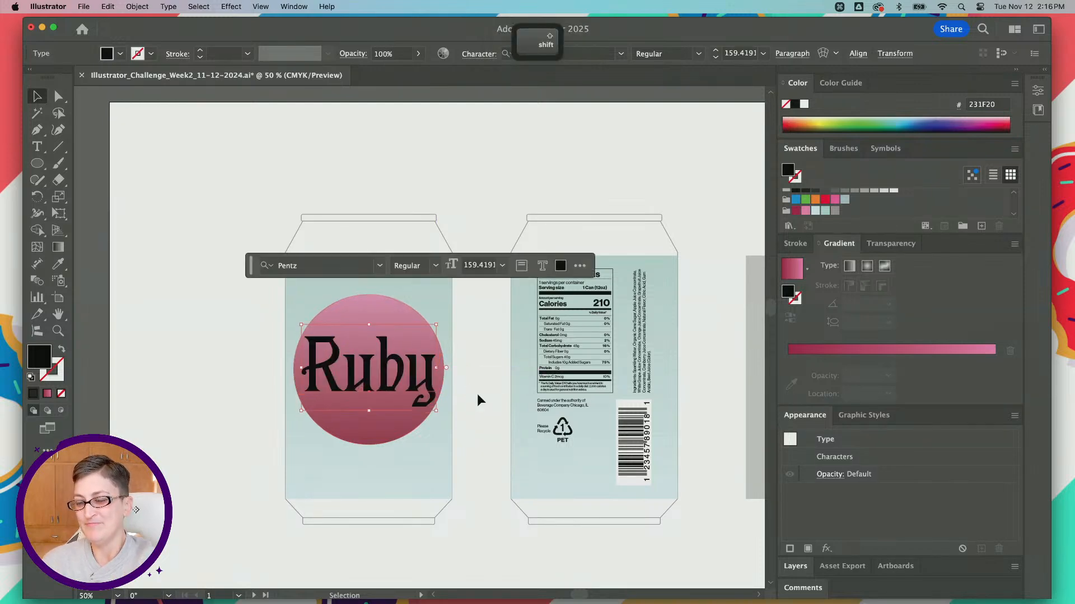
{"action": "left_click", "coordinate": [378, 310]}
Step: Select the gradient circle and move the contextual task bar above the cans, clear of the label artwork
{"action": "scroll", "coordinate": [364, 319], "scroll_direction": "right", "scroll_amount": 2}
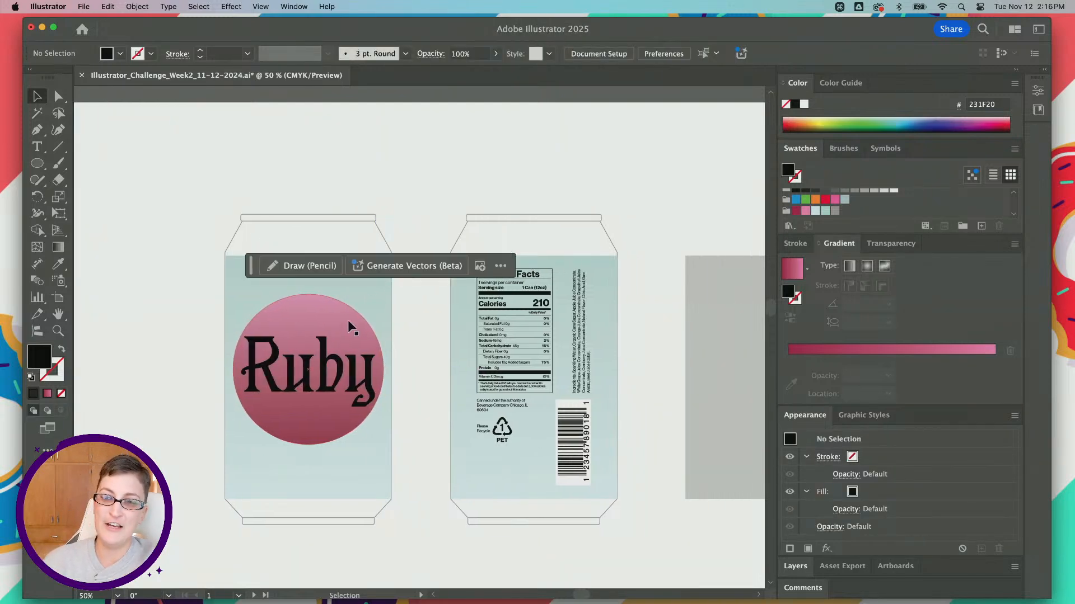
{"action": "left_click", "coordinate": [347, 322]}
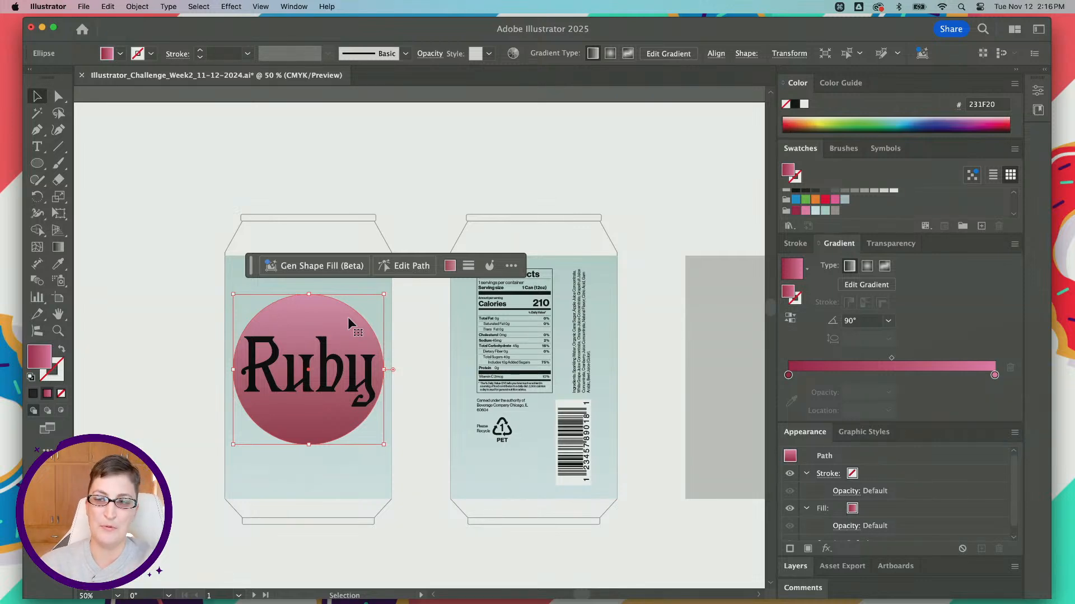
{"action": "left_click_drag", "start_coordinate": [251, 264], "coordinate": [258, 176]}
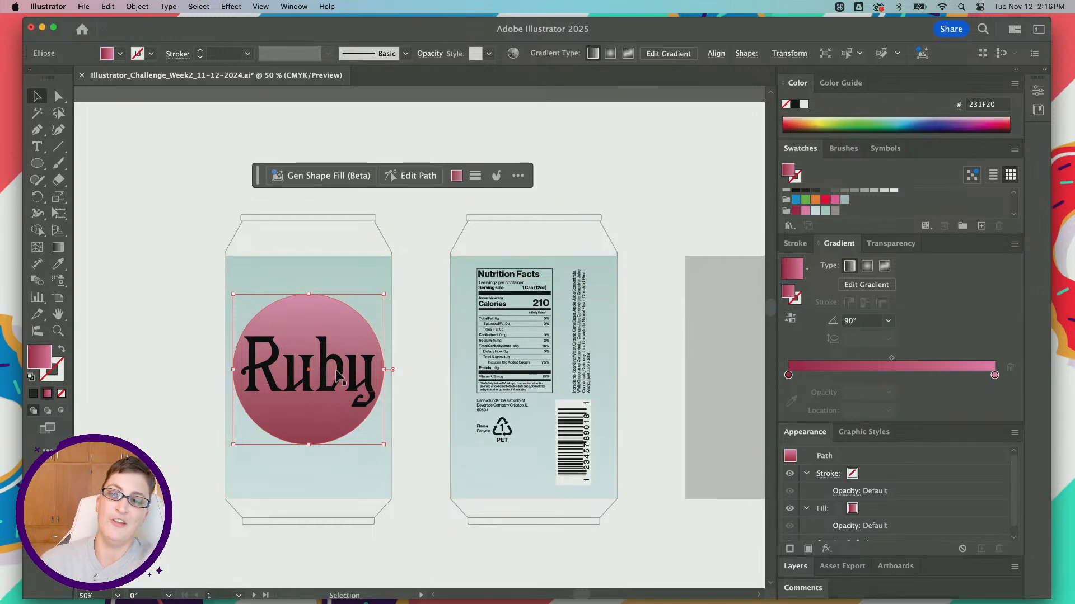
Step: With the Ellipse tool active, use the circle's pie handles to cut it to its lower half, at about 180.5°
{"action": "scroll", "coordinate": [339, 379], "scroll_direction": "up", "scroll_amount": 1}
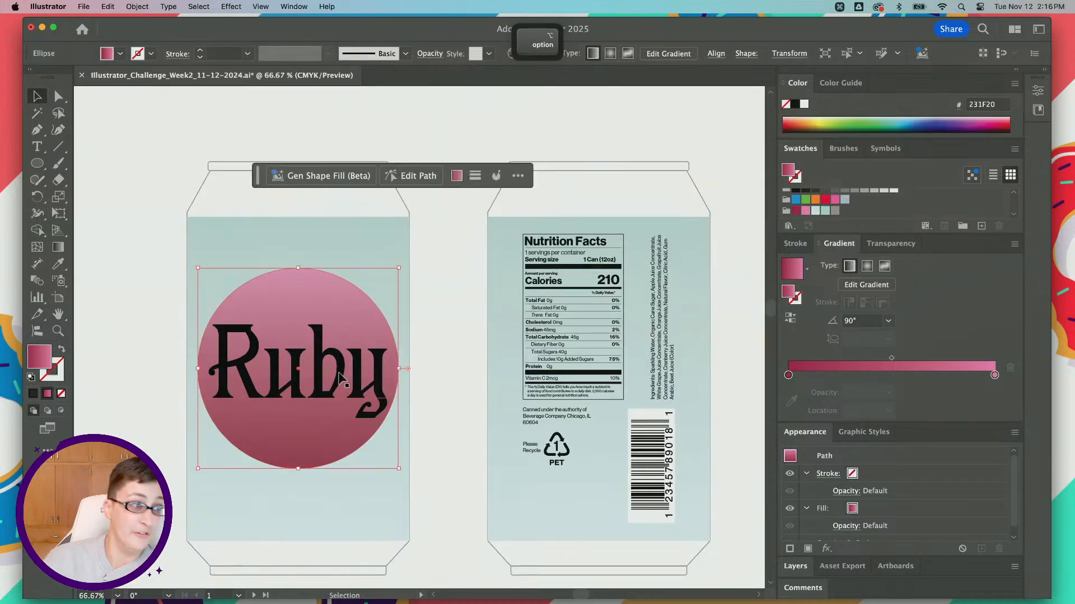
{"action": "scroll", "coordinate": [345, 374], "scroll_direction": "up", "scroll_amount": 2}
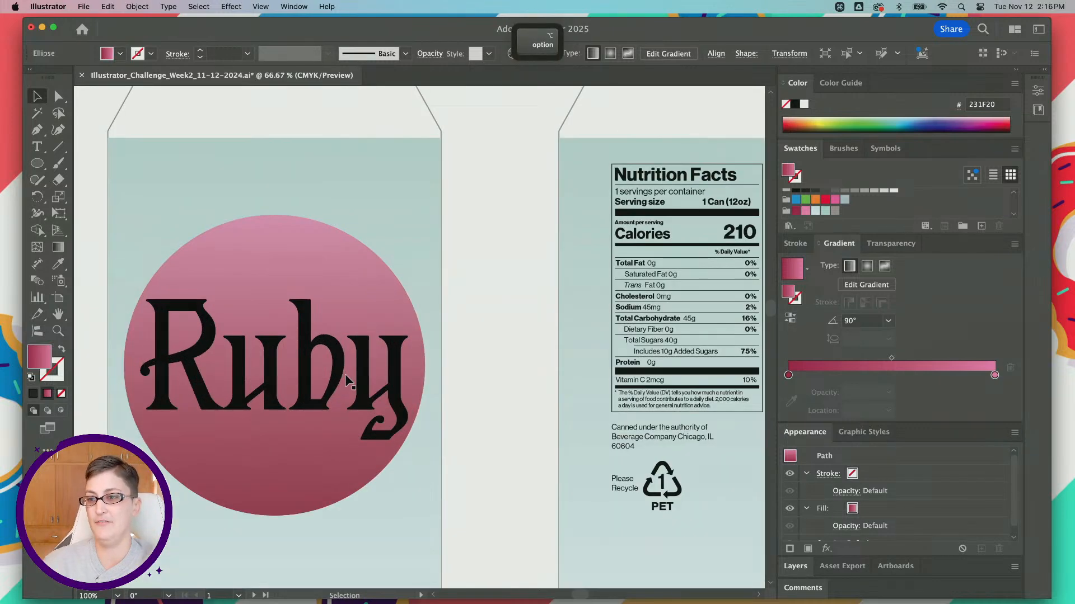
{"action": "left_click", "coordinate": [42, 166]}
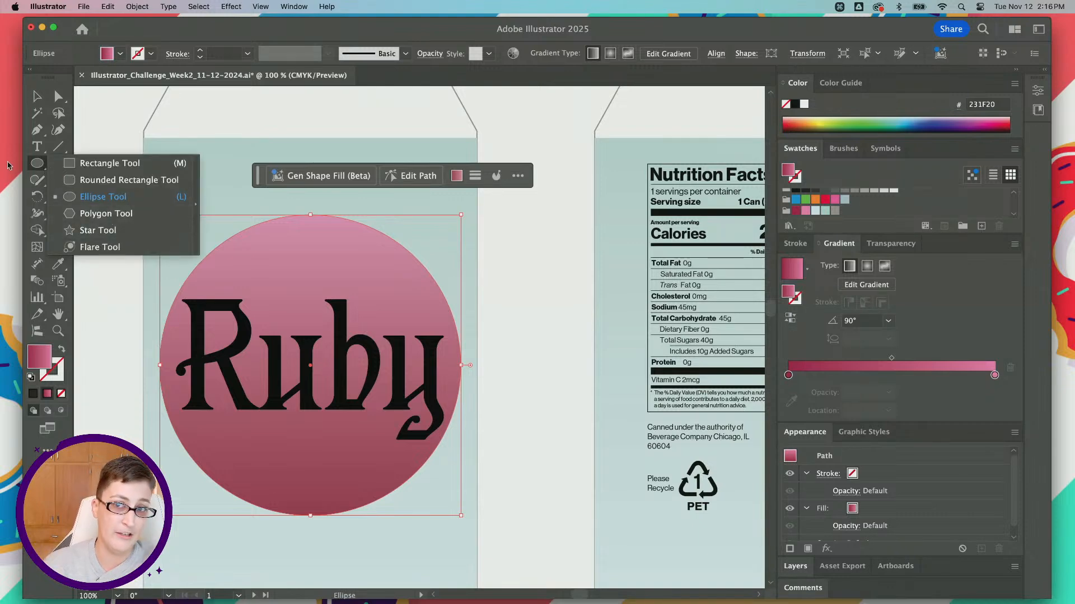
{"action": "left_click", "coordinate": [40, 164]}
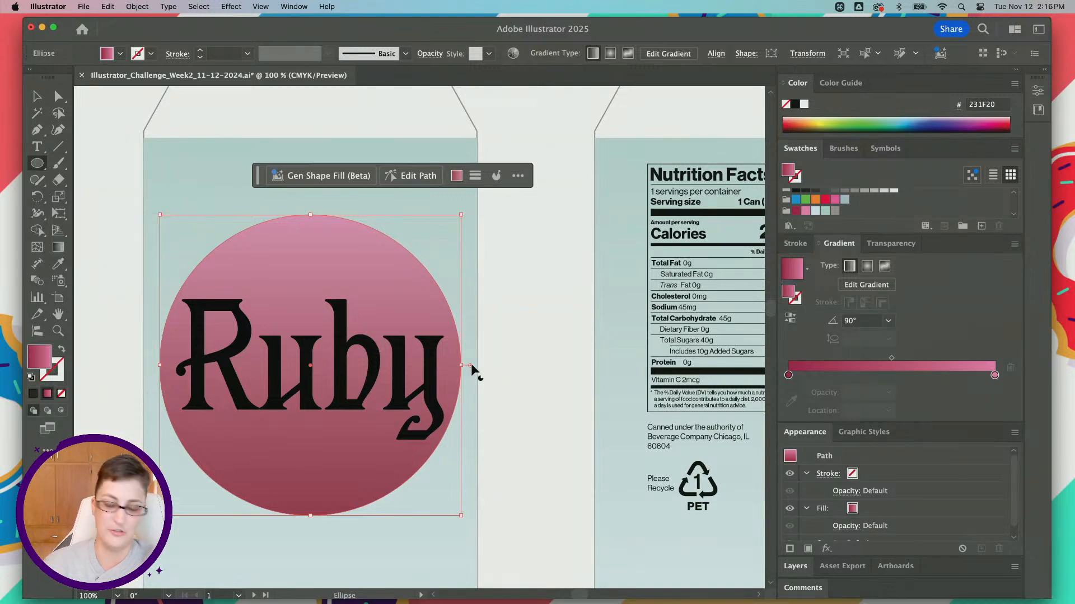
{"action": "key", "text": "super"}
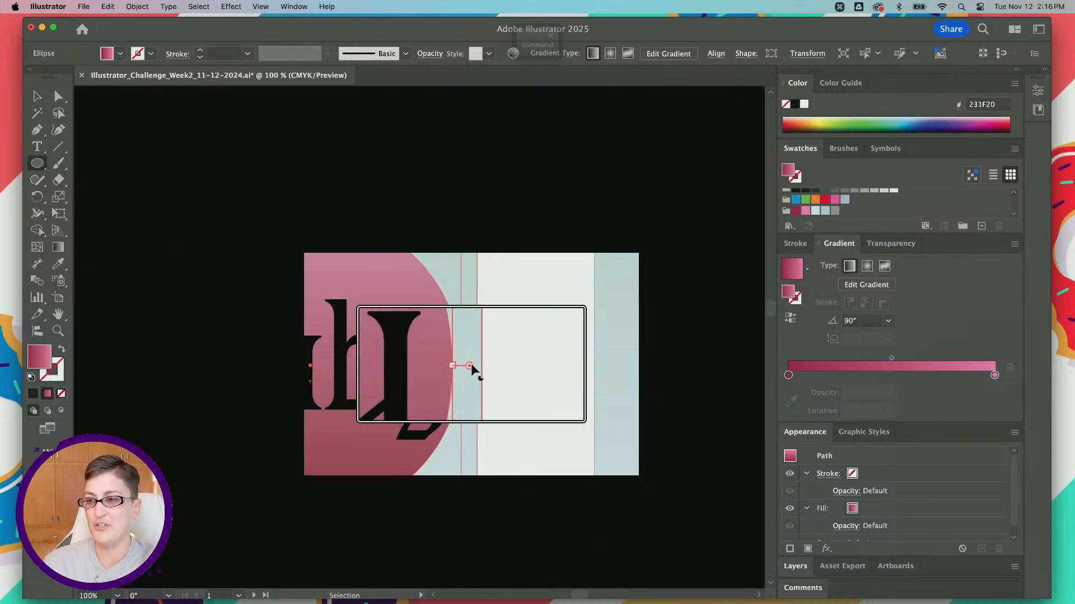
{"action": "scroll", "coordinate": [471, 365], "scroll_direction": "up", "scroll_amount": 5}
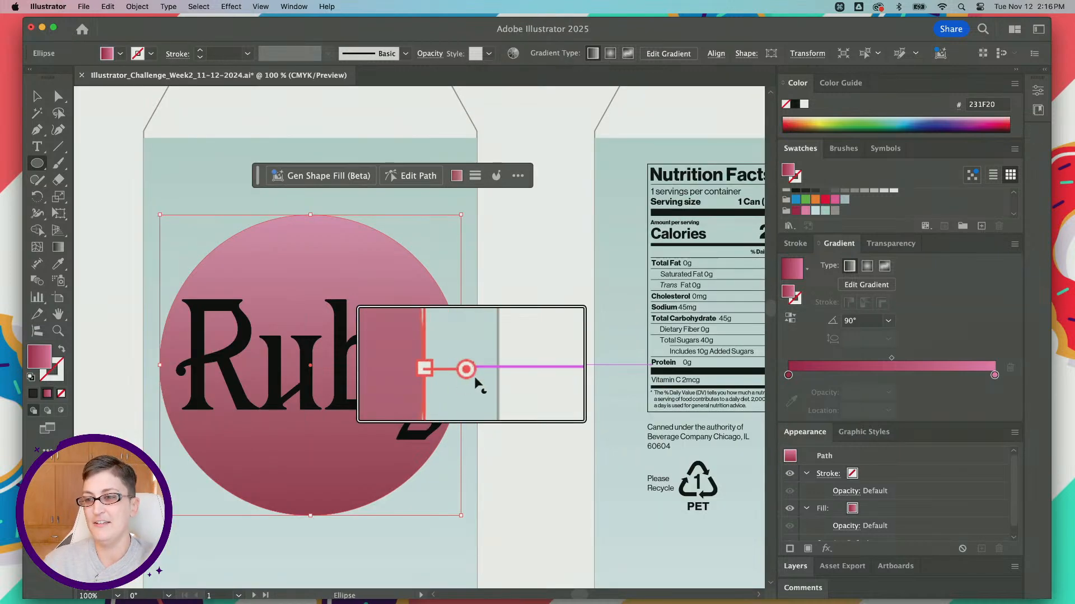
{"action": "scroll", "coordinate": [471, 366], "scroll_direction": "down", "scroll_amount": 5}
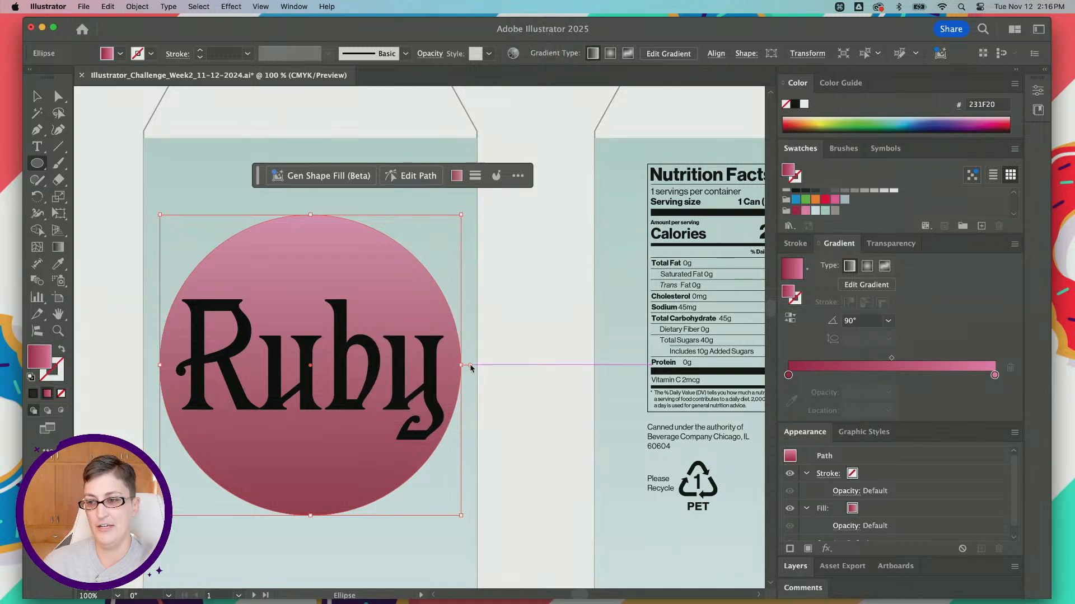
{"action": "left_click_drag", "start_coordinate": [470, 367], "coordinate": [246, 458]}
{"action": "left_click_drag", "start_coordinate": [376, 466], "coordinate": [138, 370]}
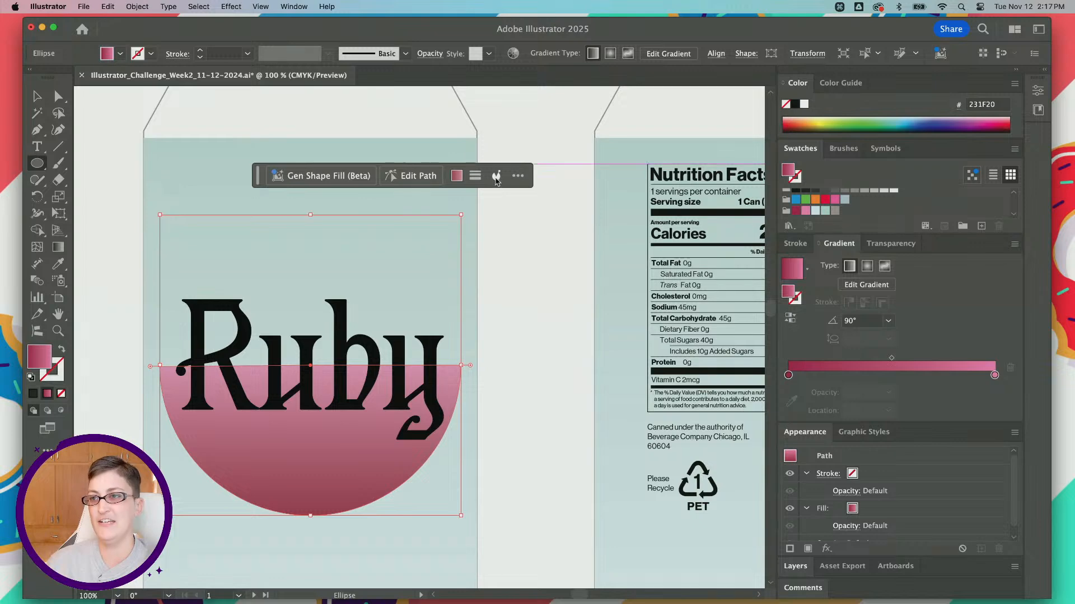
Step: Set the pie start angle to exactly 180° in the half circle's ellipse properties
{"action": "scroll", "coordinate": [496, 179], "scroll_direction": "up", "scroll_amount": 3}
{"action": "scroll", "coordinate": [496, 179], "scroll_direction": "up", "scroll_amount": 3}
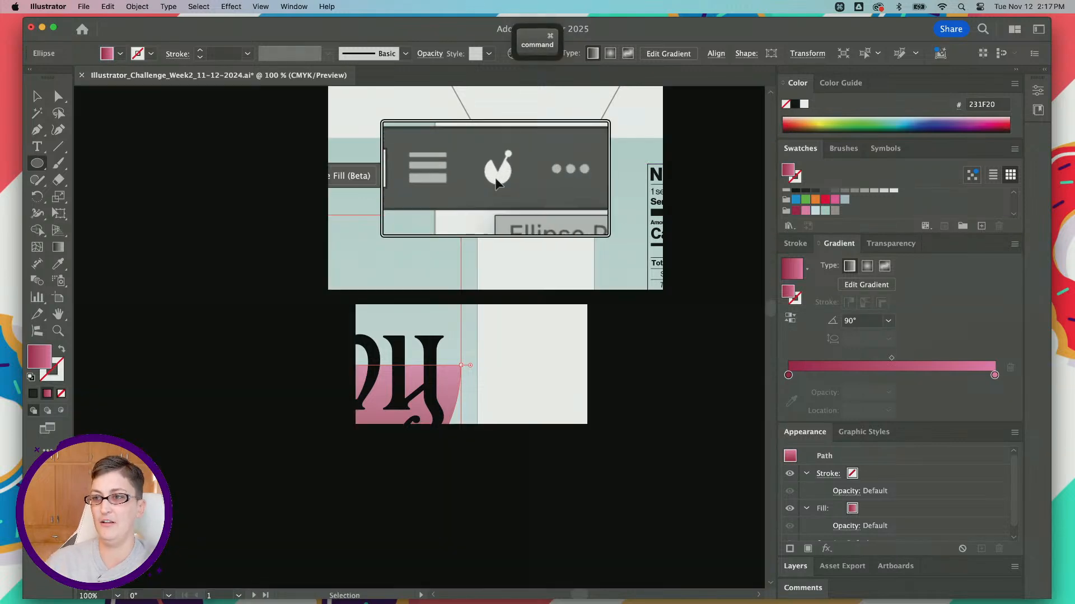
{"action": "scroll", "coordinate": [496, 178], "scroll_direction": "down", "scroll_amount": 5}
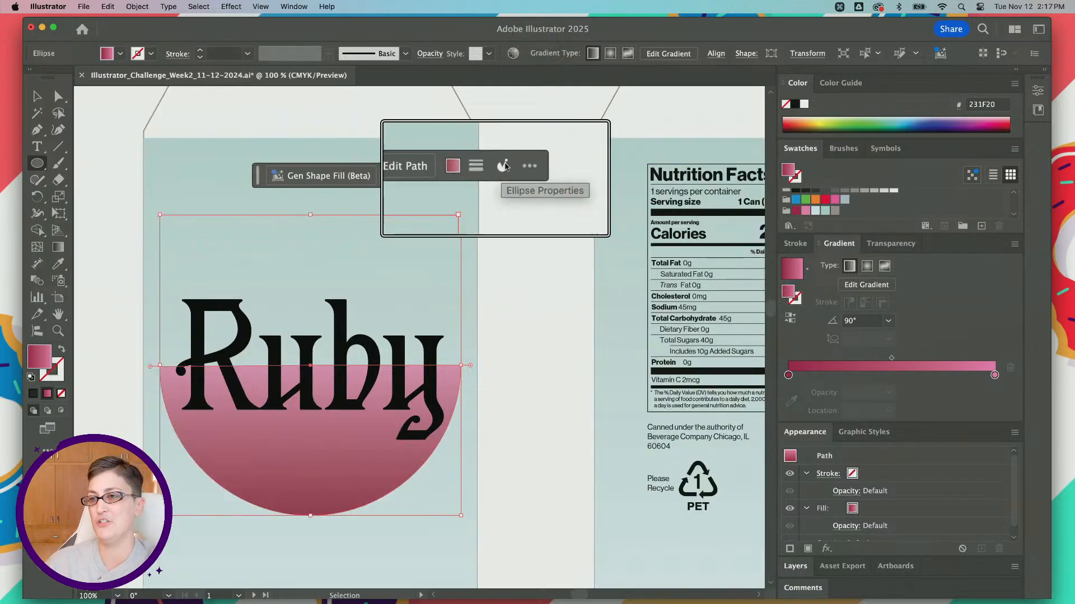
{"action": "left_click", "coordinate": [496, 177]}
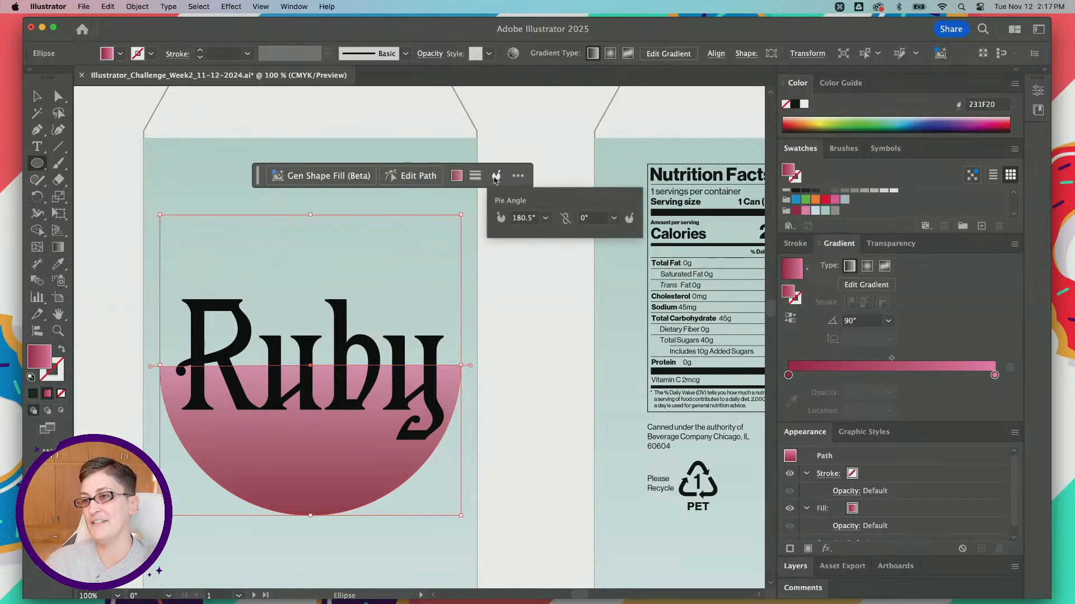
{"action": "left_click", "coordinate": [521, 218]}
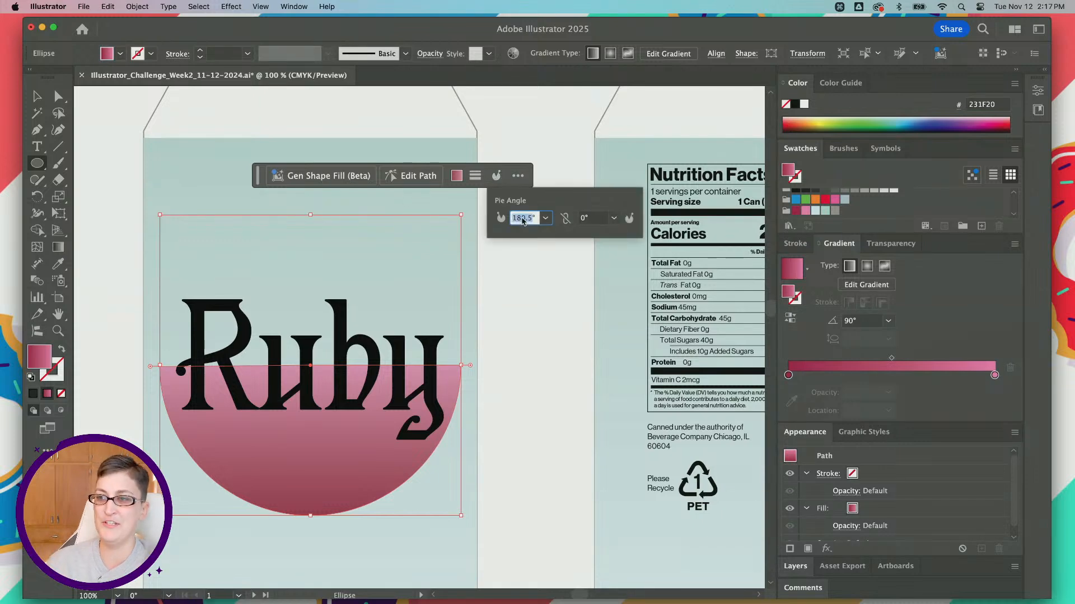
{"action": "type", "text": "180"}
{"action": "key", "text": "Tab"}
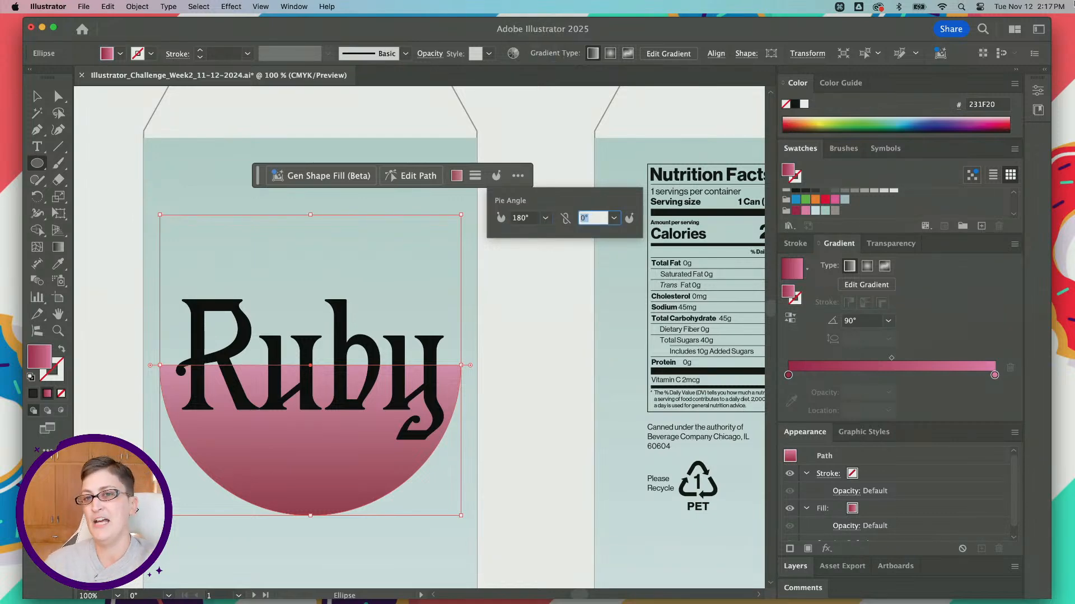
Step: Move the gradient half circle up above "Ruby" so its flat edge meets the top edge of the front label
{"action": "left_click", "coordinate": [37, 97]}
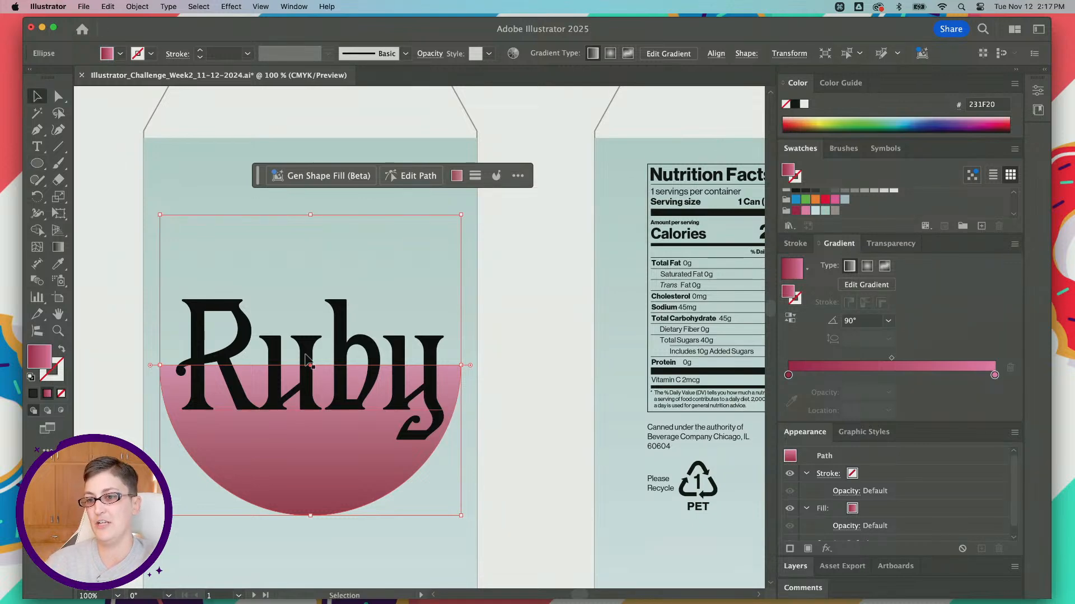
{"action": "left_click_drag", "start_coordinate": [338, 477], "coordinate": [330, 245]}
{"action": "left_click", "coordinate": [519, 267]}
{"action": "scroll", "coordinate": [518, 267], "scroll_direction": "down", "scroll_amount": 1}
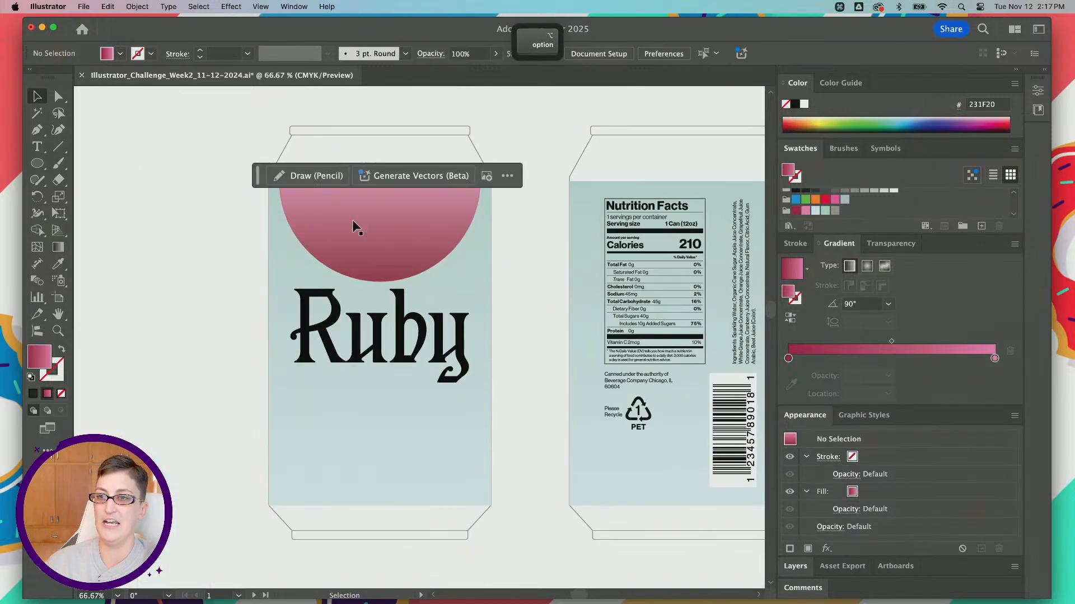
{"action": "scroll", "coordinate": [340, 227], "scroll_direction": "right", "scroll_amount": 5}
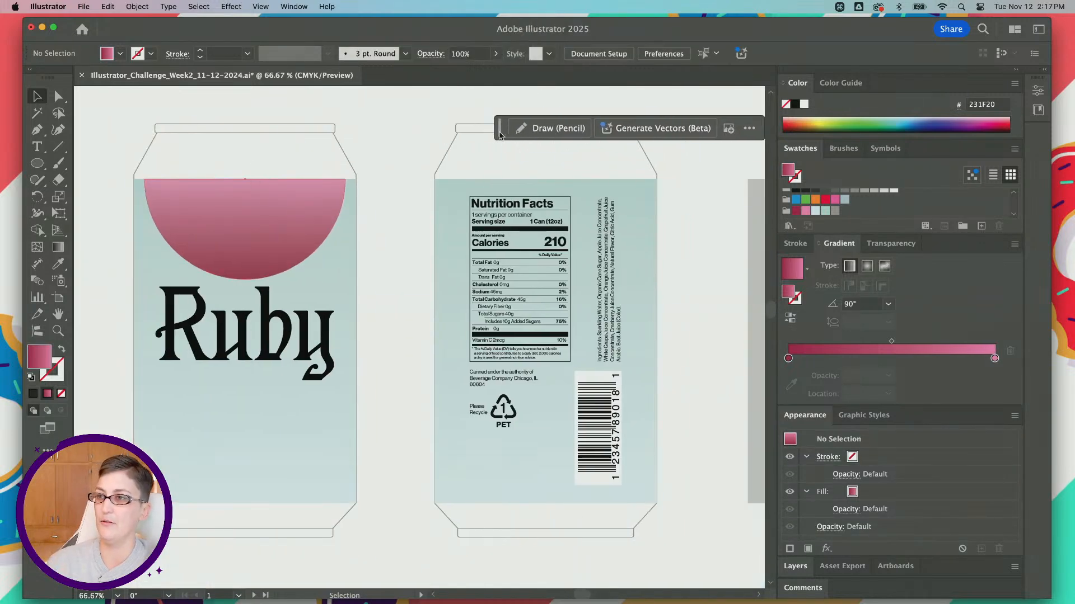
Step: Reflect a copy of the half circle across the horizontal axis and place it against the front label's bottom edge
{"action": "left_click", "coordinate": [234, 238]}
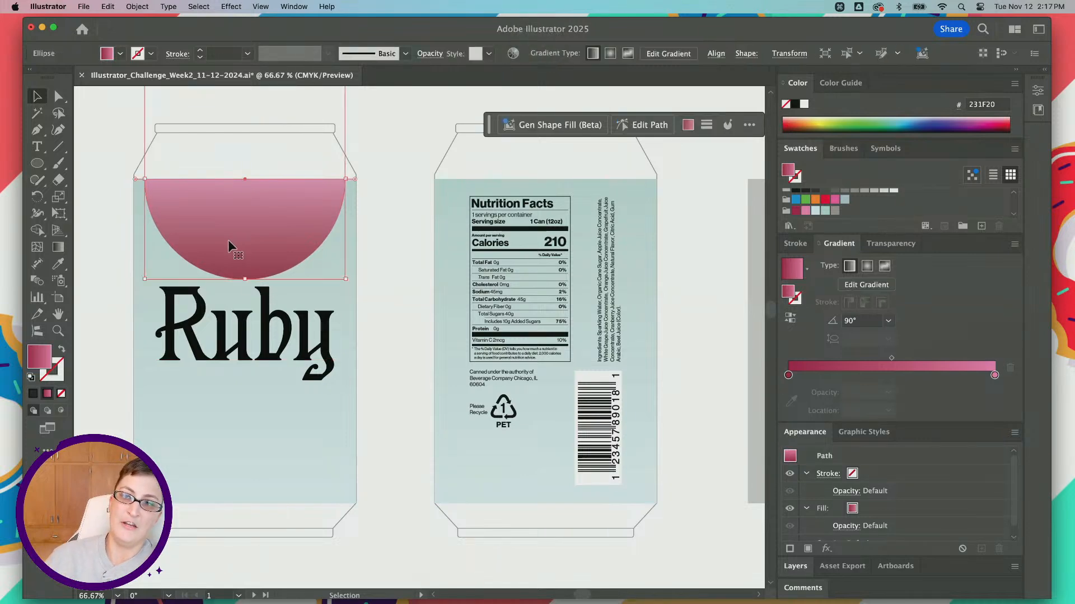
{"action": "scroll", "coordinate": [263, 250], "scroll_direction": "left", "scroll_amount": 3}
{"action": "left_click", "coordinate": [137, 7]}
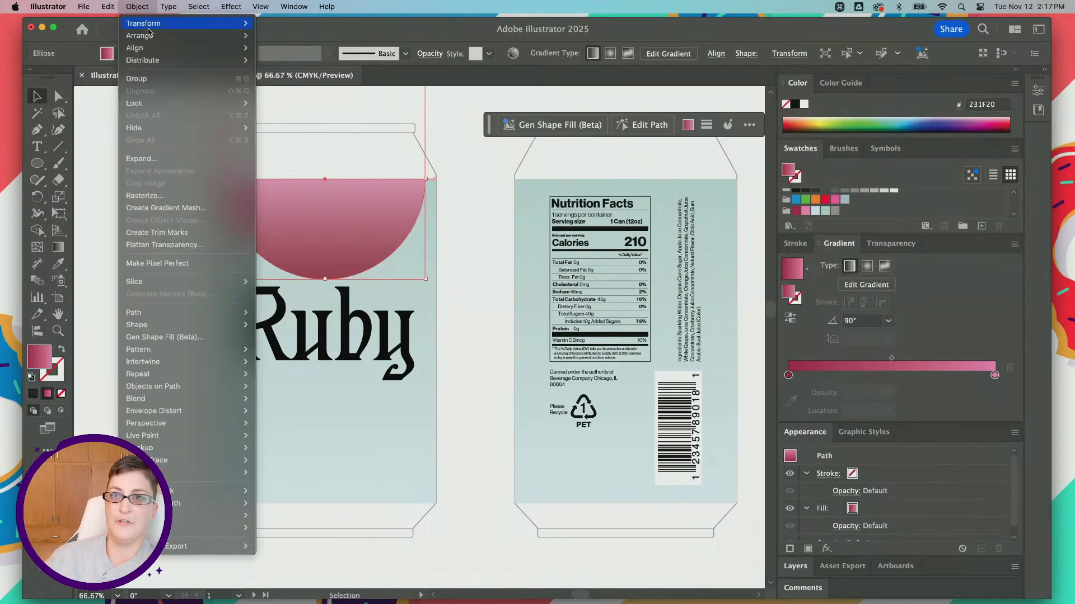
{"action": "mouse_move", "coordinate": [224, 23]}
{"action": "left_click", "coordinate": [344, 68]}
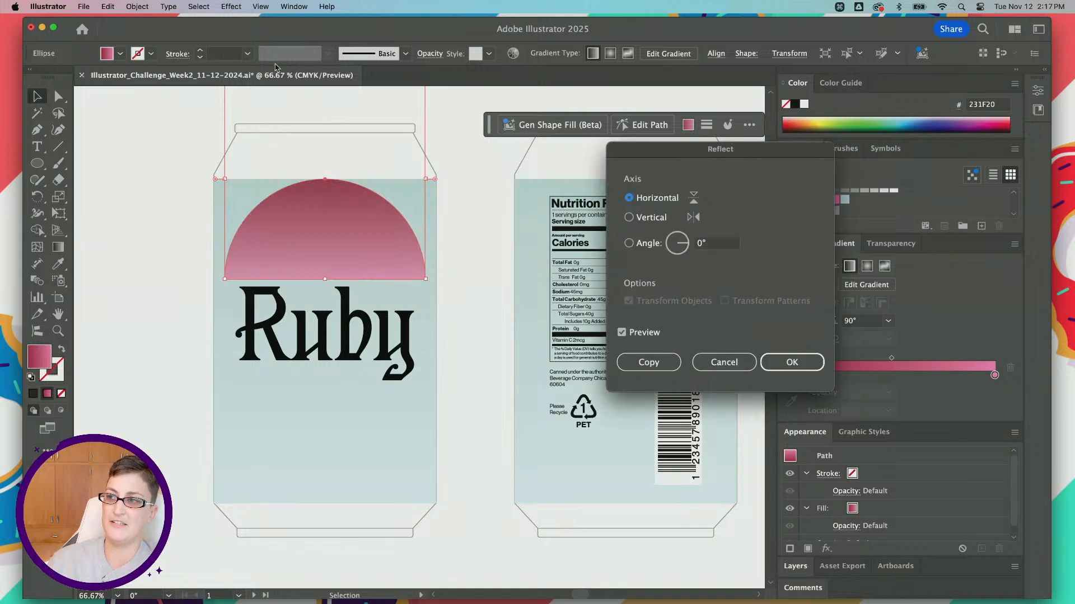
{"action": "left_click", "coordinate": [641, 218]}
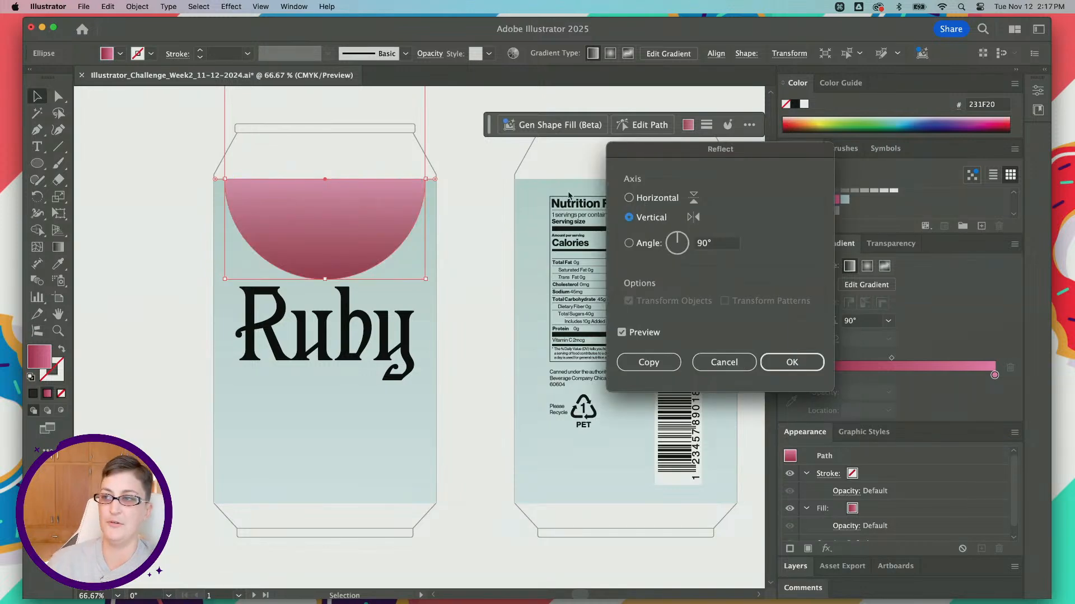
{"action": "left_click", "coordinate": [638, 200]}
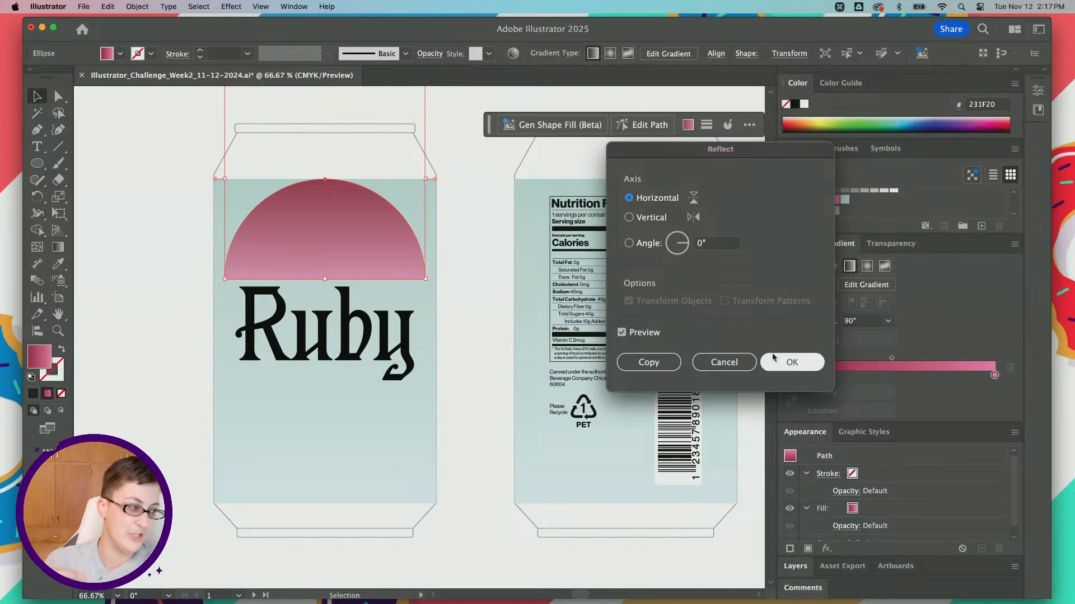
{"action": "left_click", "coordinate": [649, 363]}
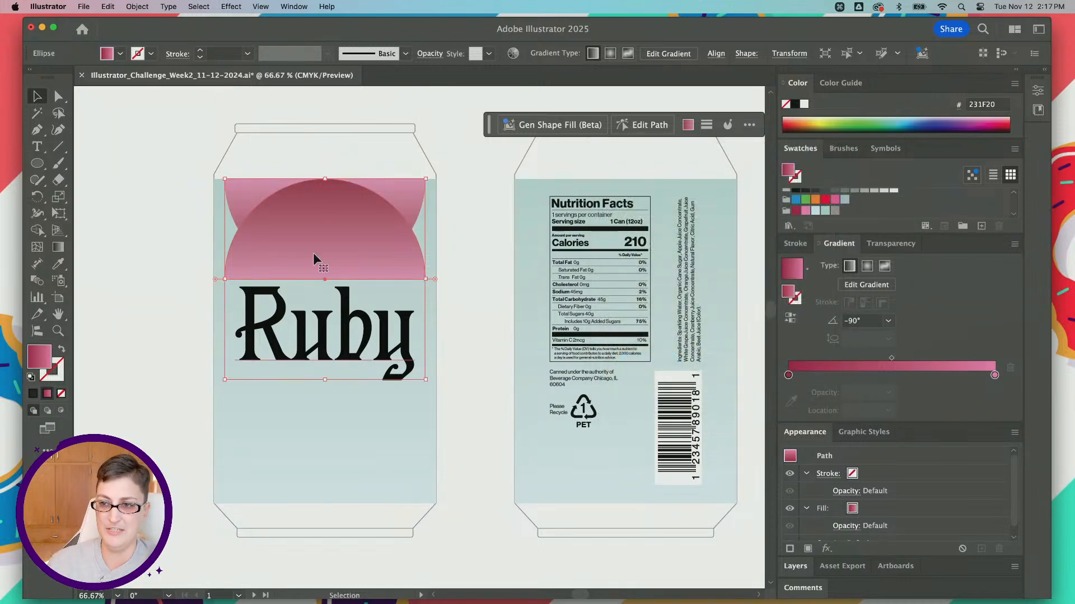
{"action": "left_click_drag", "start_coordinate": [313, 254], "coordinate": [307, 441]}
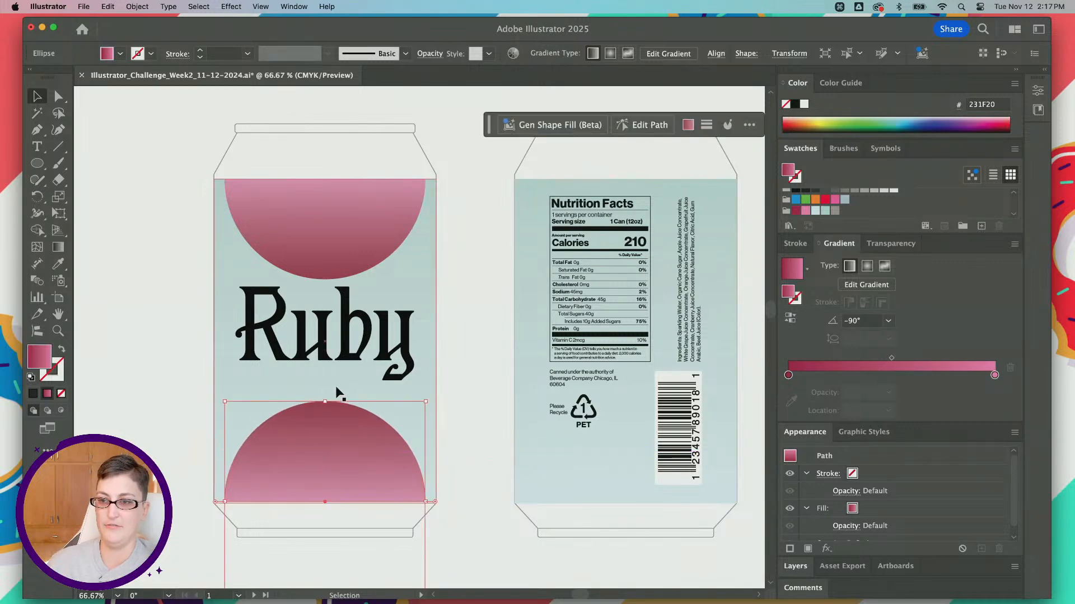
Step: Center "Ruby" between the two half circles and fill it with the dark red R=166 G=46 B=78 swatch
{"action": "left_click_drag", "start_coordinate": [347, 348], "coordinate": [349, 354]}
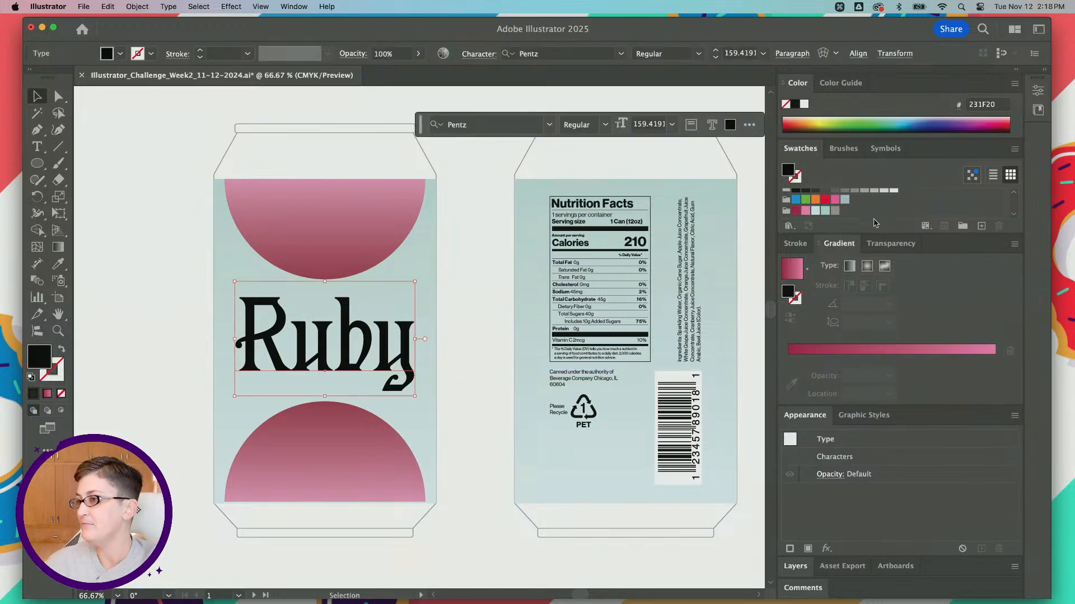
{"action": "left_click", "coordinate": [794, 212]}
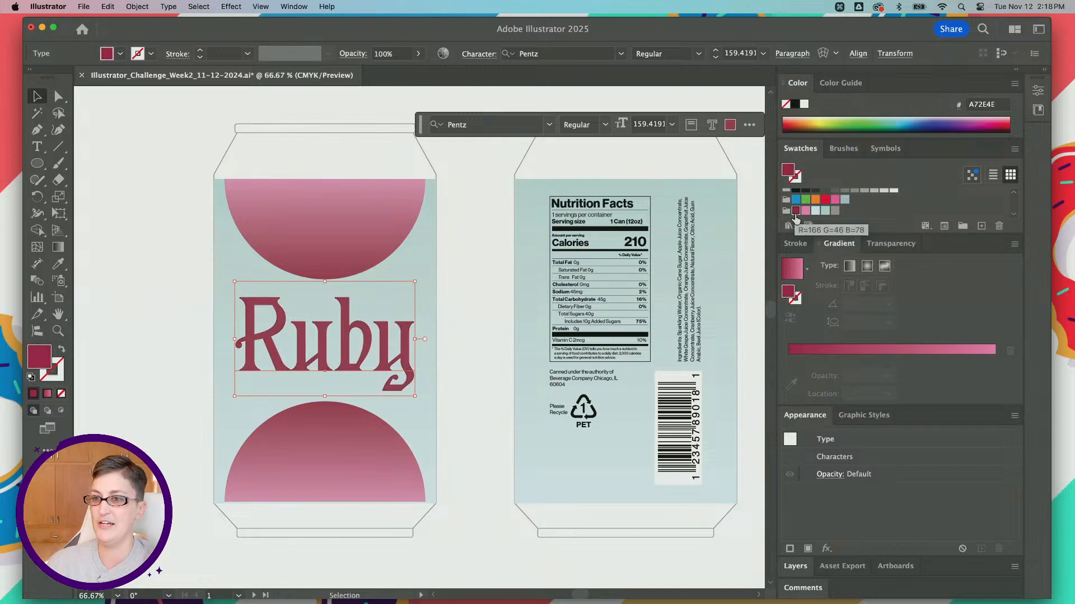
Step: Duplicate the "Ruby" text directly below the original and change the copy's wording to "Joy"
{"action": "left_click_drag", "start_coordinate": [325, 353], "coordinate": [357, 399]}
{"action": "key", "text": "super+c"}
{"action": "key", "text": "super+f"}
{"action": "double_click", "coordinate": [358, 398]}
{"action": "double_click", "coordinate": [358, 397]}
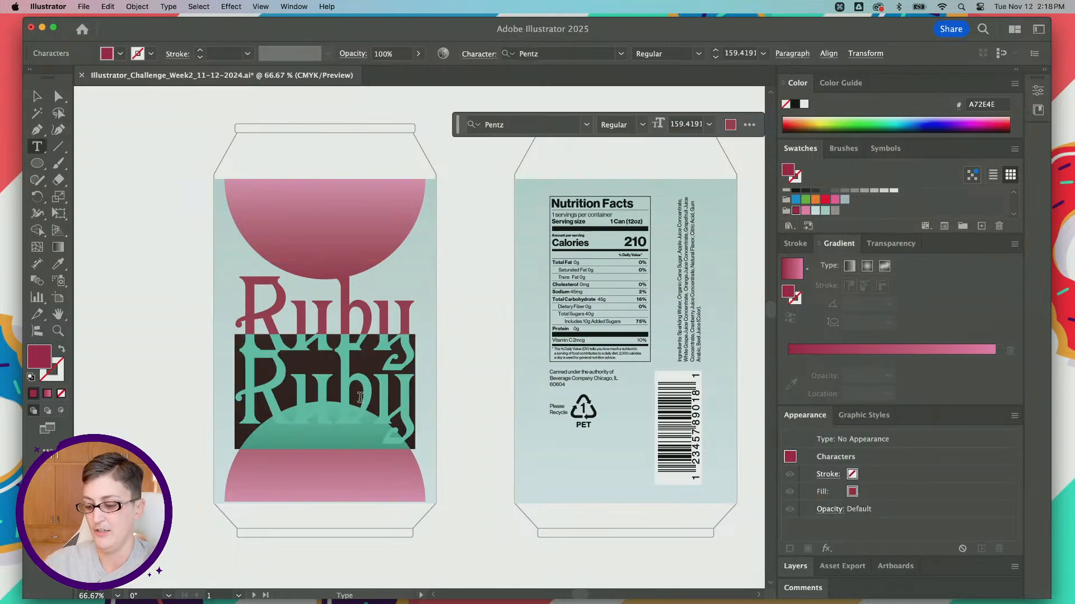
{"action": "type", "text": "Joy"}
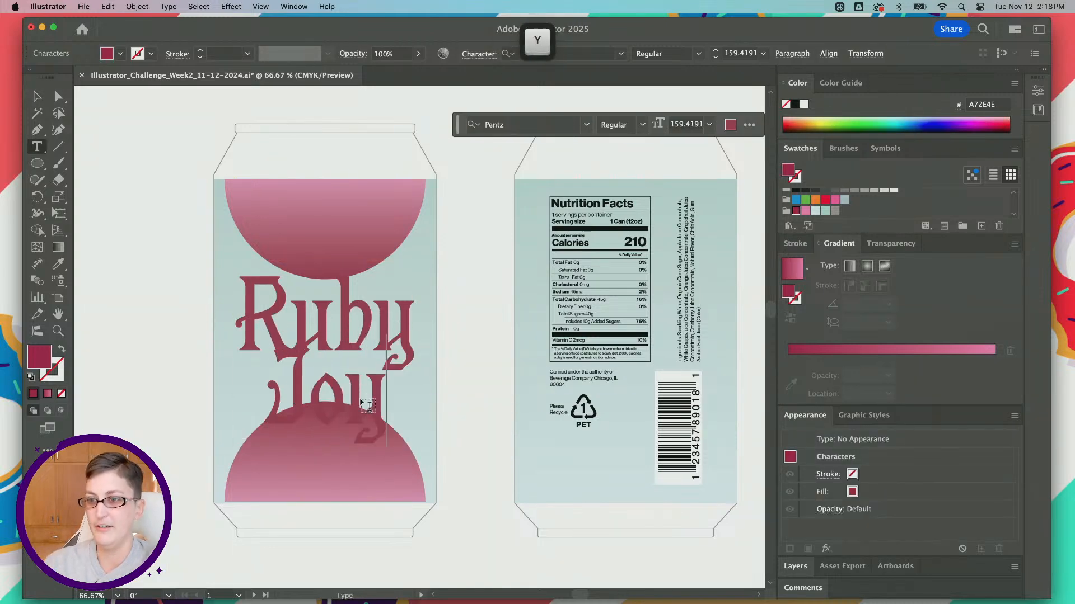
Step: Try to scale "Joy" down to about 108 pt and fit it between "Ruby" and the lower half circle
{"action": "left_click", "coordinate": [37, 96]}
{"action": "left_click_drag", "start_coordinate": [327, 449], "coordinate": [327, 423]}
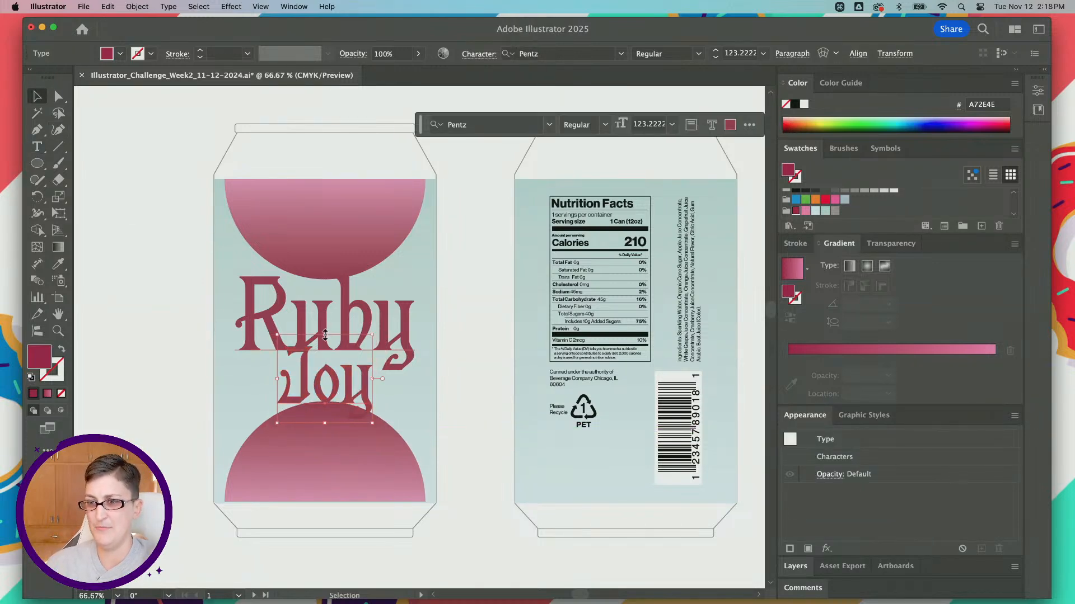
{"action": "left_click_drag", "start_coordinate": [325, 336], "coordinate": [326, 346]}
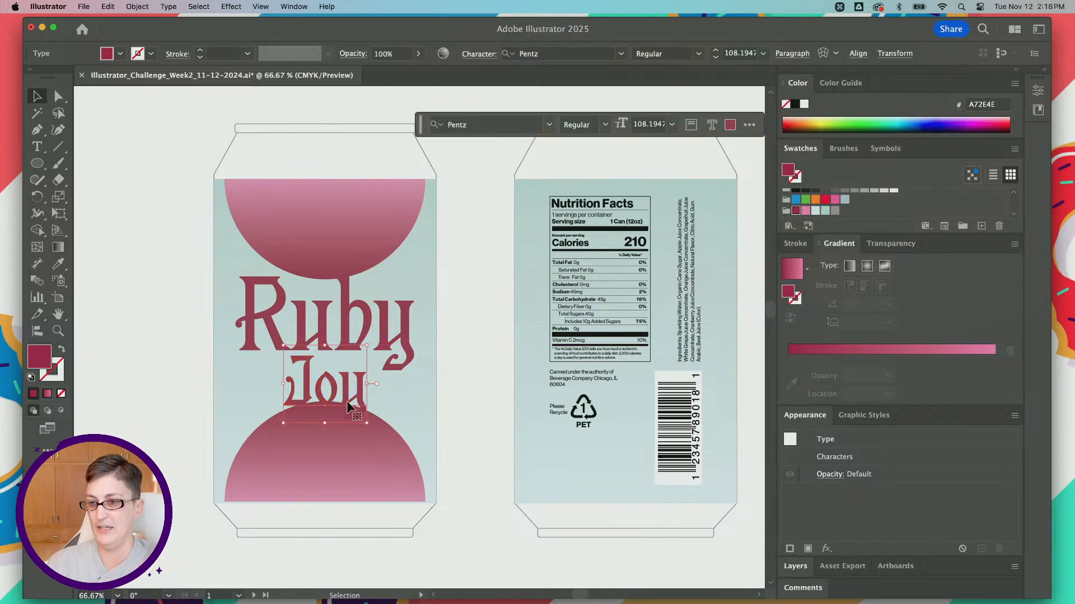
{"action": "mouse_move", "coordinate": [347, 401]}
{"action": "left_mouse_down"}
{"action": "mouse_move", "coordinate": [300, 401]}
{"action": "mouse_move", "coordinate": [347, 400]}
{"action": "mouse_move", "coordinate": [329, 414]}
{"action": "mouse_move", "coordinate": [347, 420]}
{"action": "mouse_move", "coordinate": [347, 400]}
{"action": "mouse_move", "coordinate": [325, 392]}
{"action": "mouse_move", "coordinate": [330, 412]}
{"action": "left_mouse_up"}
{"action": "key", "text": "super+z"}
{"action": "key", "text": "super+z"}
{"action": "key", "text": "super+z"}
Step: Resize the words to fit stacked between the half circles, with "Ruby" at about 131 pt and "Joy" at about 111 pt
{"action": "left_click", "coordinate": [339, 312], "text": "shift"}
{"action": "key", "text": "super+shift+a"}
{"action": "left_click", "coordinate": [328, 381]}
{"action": "key", "text": "super+z"}
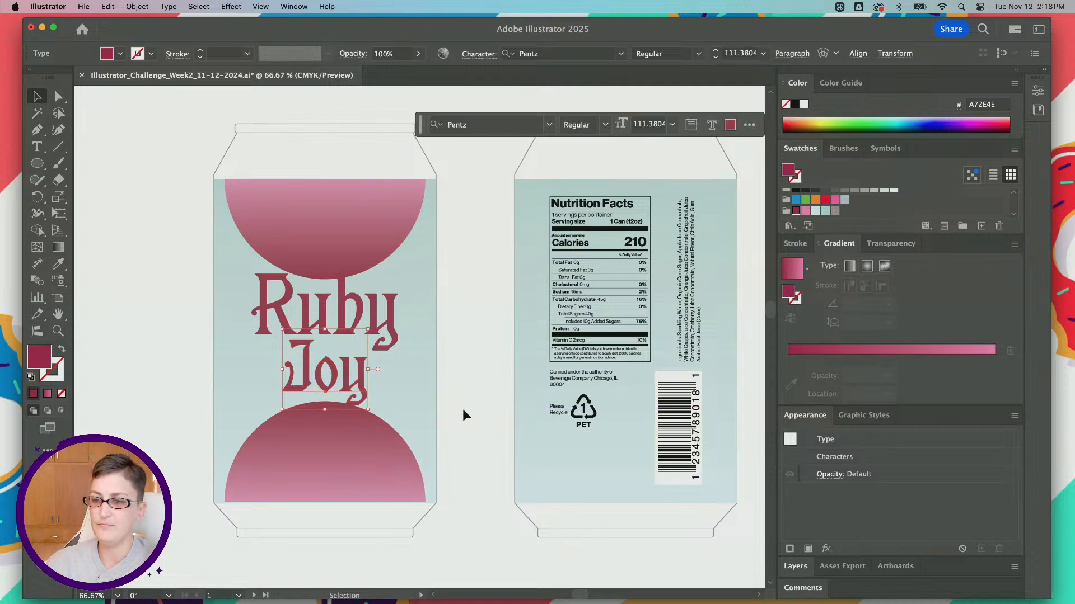
{"action": "left_click", "coordinate": [462, 409]}
{"action": "scroll", "coordinate": [292, 403], "scroll_direction": "up", "scroll_amount": 2}
{"action": "scroll", "coordinate": [292, 403], "scroll_direction": "down", "scroll_amount": 2}
{"action": "scroll", "coordinate": [292, 403], "scroll_direction": "left", "scroll_amount": 1}
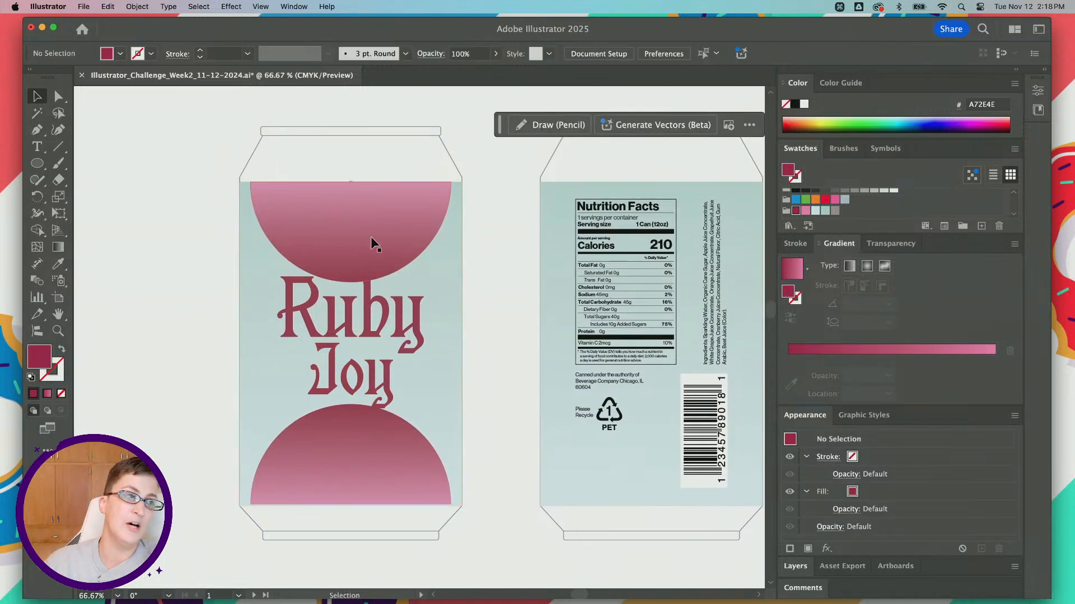
Step: Use the Eyedropper to copy the text size and formatting of "Ruby" onto "Joy", about 131 pt
{"action": "left_click", "coordinate": [342, 370]}
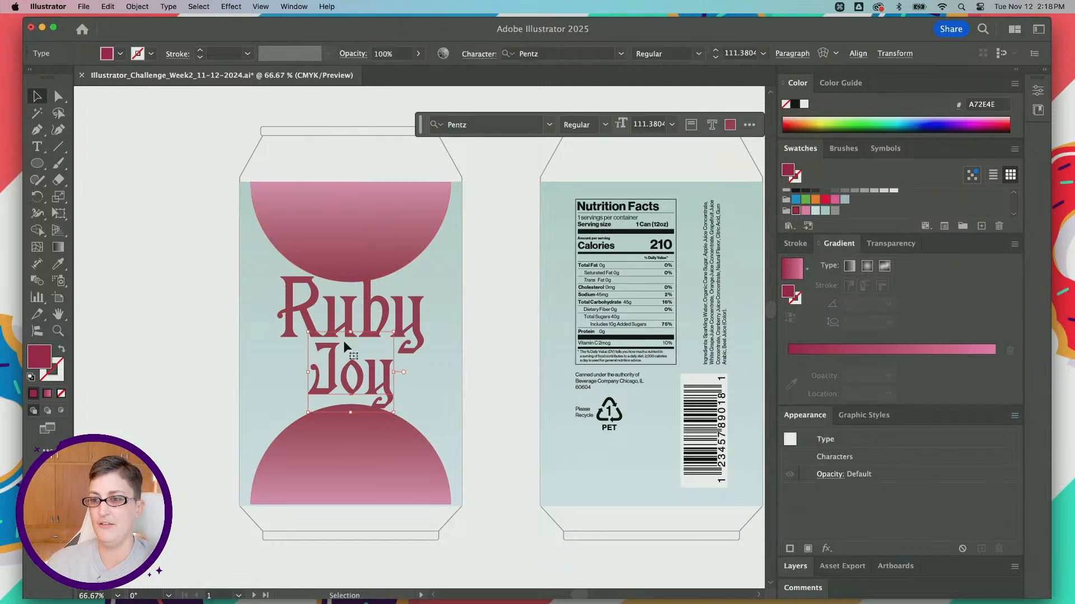
{"action": "left_click", "coordinate": [368, 308], "text": "shift"}
{"action": "key", "text": "super+shift+a"}
{"action": "left_click", "coordinate": [350, 370]}
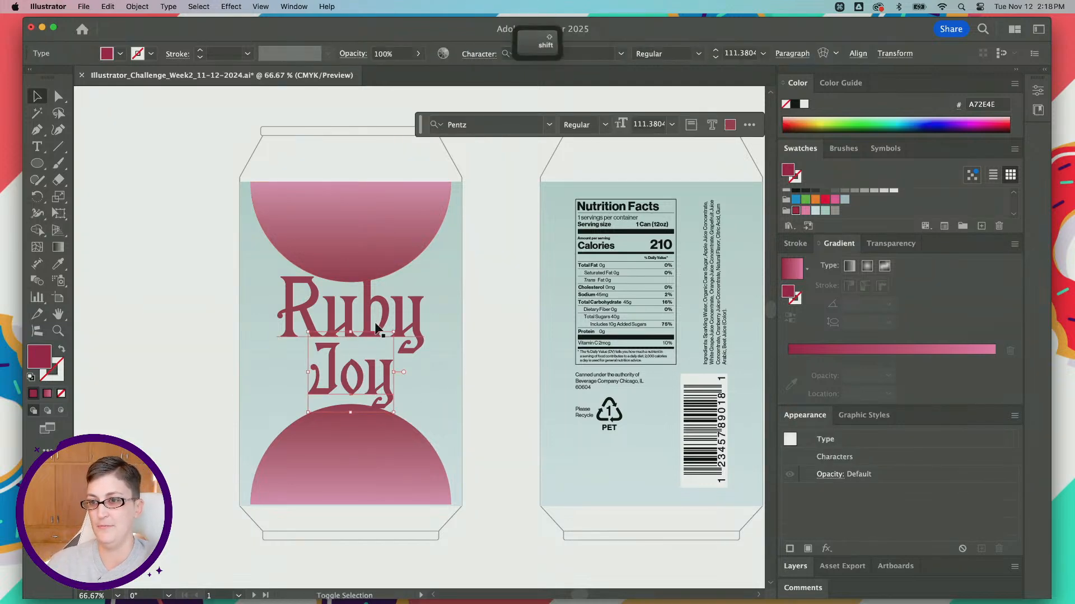
{"action": "left_click", "coordinate": [58, 264]}
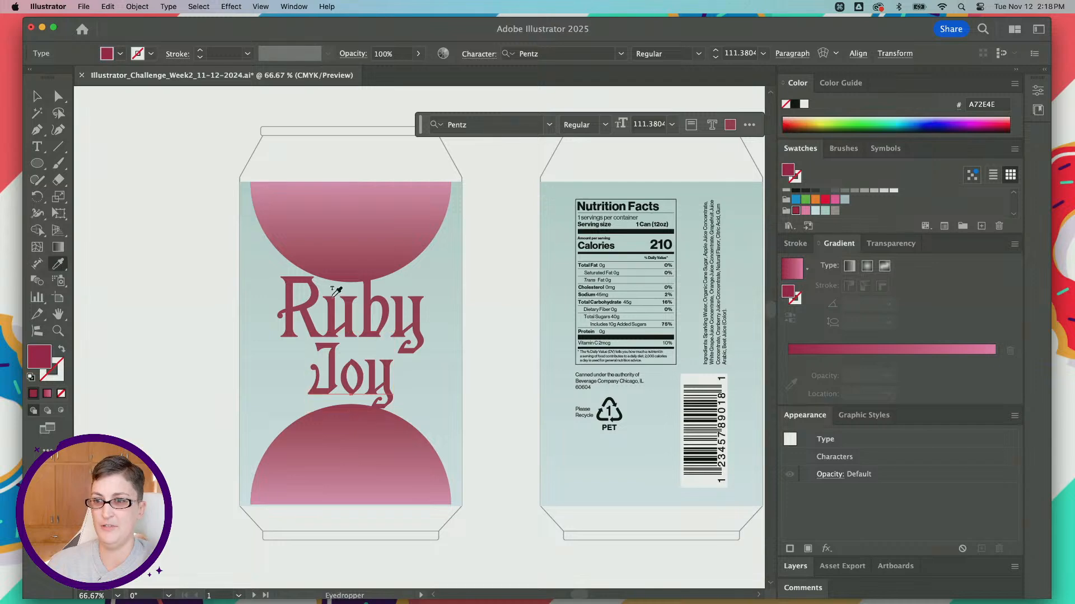
{"action": "left_click", "coordinate": [356, 305]}
{"action": "left_click", "coordinate": [37, 96]}
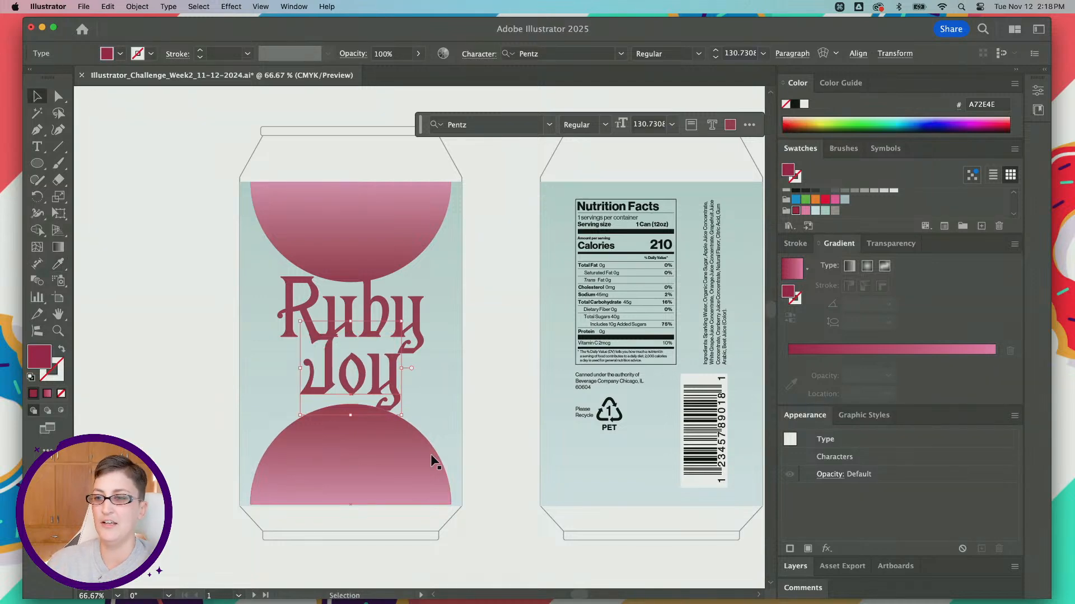
Step: Scale "Ruby" and "Joy" down slightly and position them centered in the space between the two half circles
{"action": "mouse_move", "coordinate": [396, 384]}
{"action": "left_mouse_down"}
{"action": "mouse_move", "coordinate": [348, 387]}
{"action": "mouse_move", "coordinate": [341, 416]}
{"action": "left_mouse_up"}
{"action": "left_click", "coordinate": [339, 320], "text": "shift"}
{"action": "left_click", "coordinate": [359, 191]}
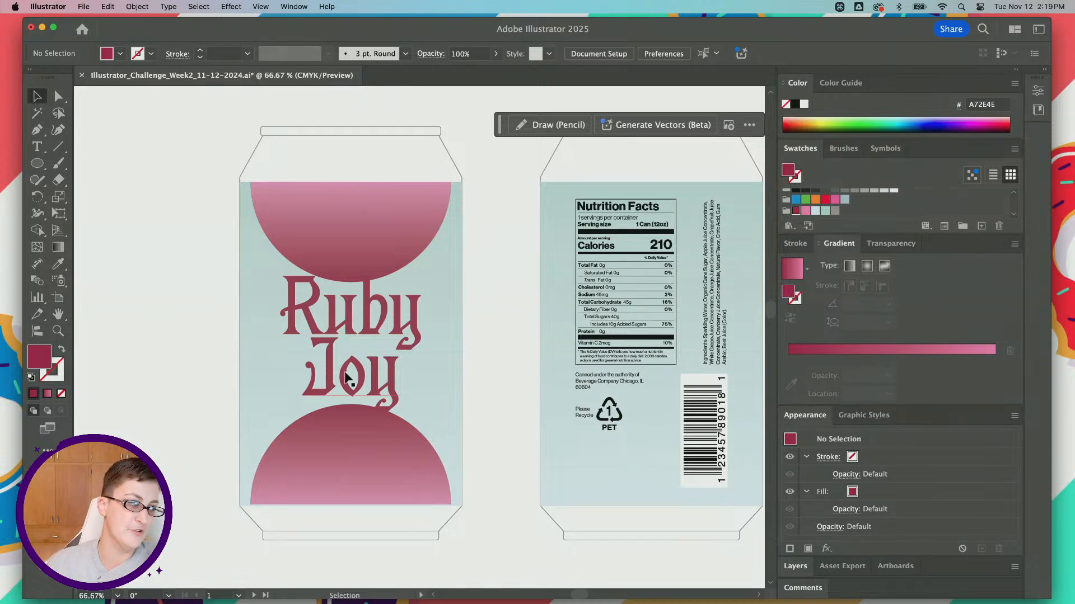
Step: Add a new line of point text beside the front can and set its font to Tuppence Bold
{"action": "scroll", "coordinate": [353, 336], "scroll_direction": "down", "scroll_amount": 2}
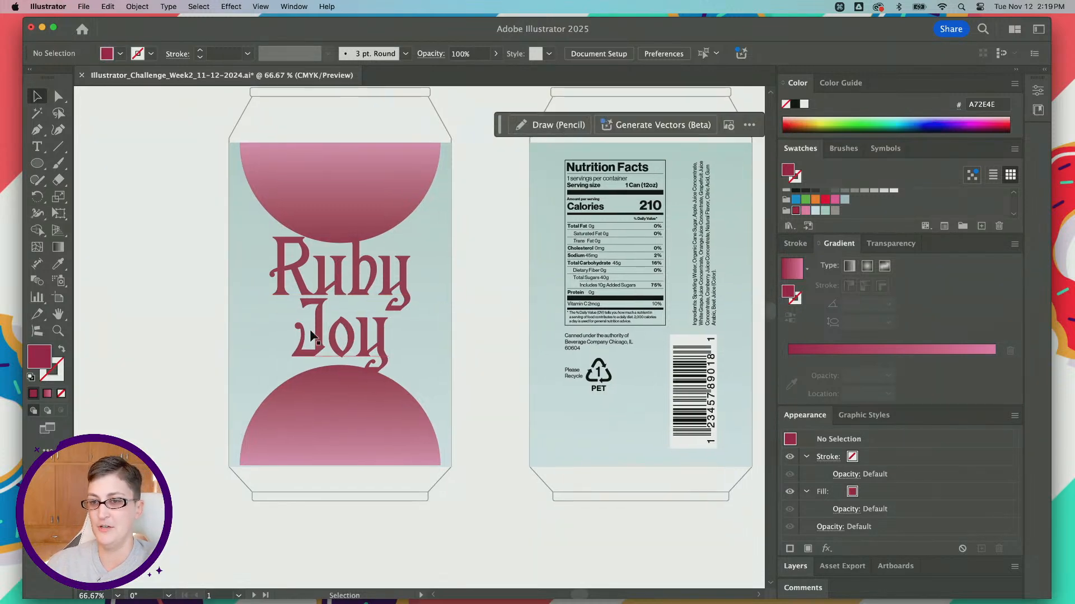
{"action": "left_click", "coordinate": [37, 146]}
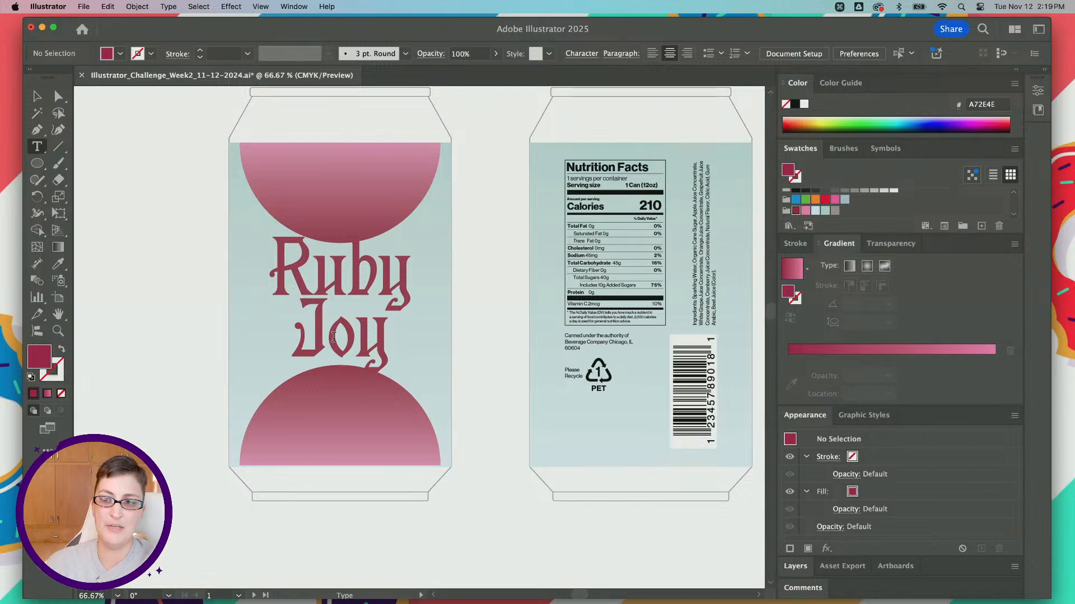
{"action": "scroll", "coordinate": [259, 358], "scroll_direction": "left", "scroll_amount": 4}
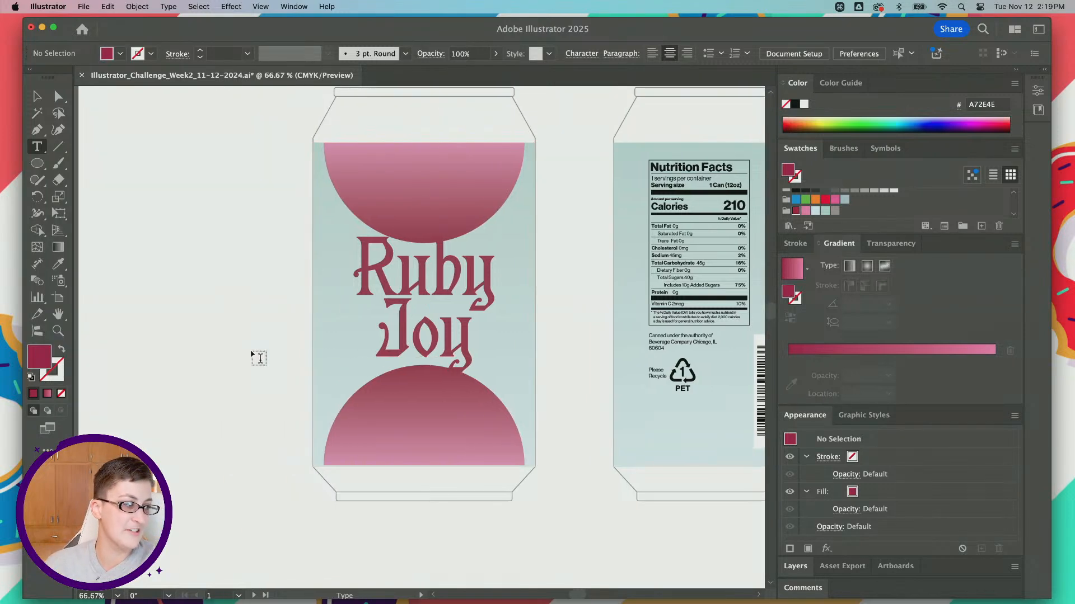
{"action": "scroll", "coordinate": [194, 307], "scroll_direction": "right", "scroll_amount": 4}
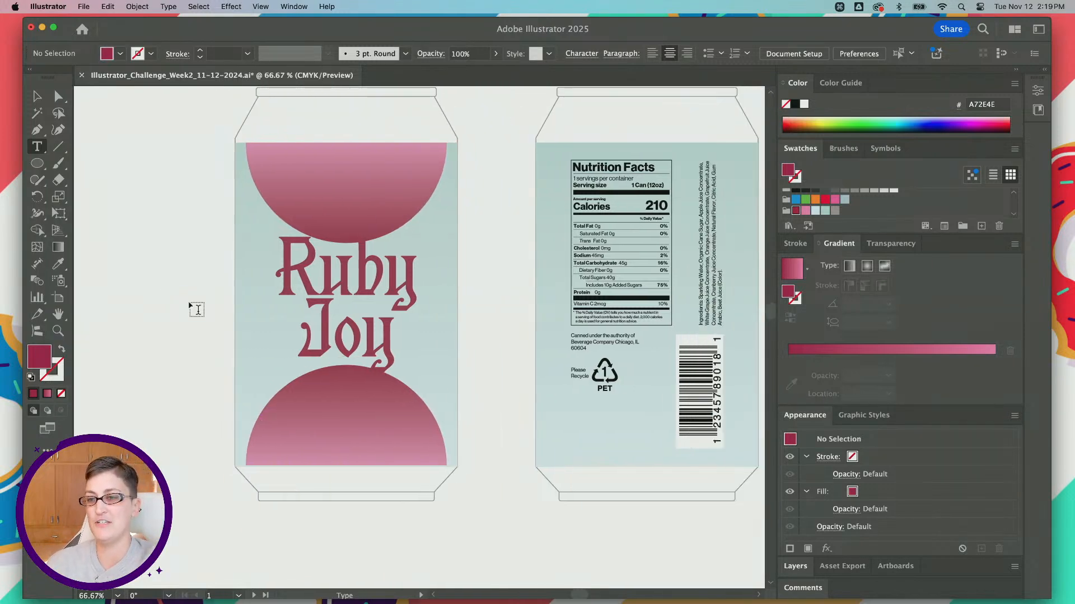
{"action": "scroll", "coordinate": [194, 307], "scroll_direction": "down", "scroll_amount": 2}
{"action": "left_click", "coordinate": [124, 192]}
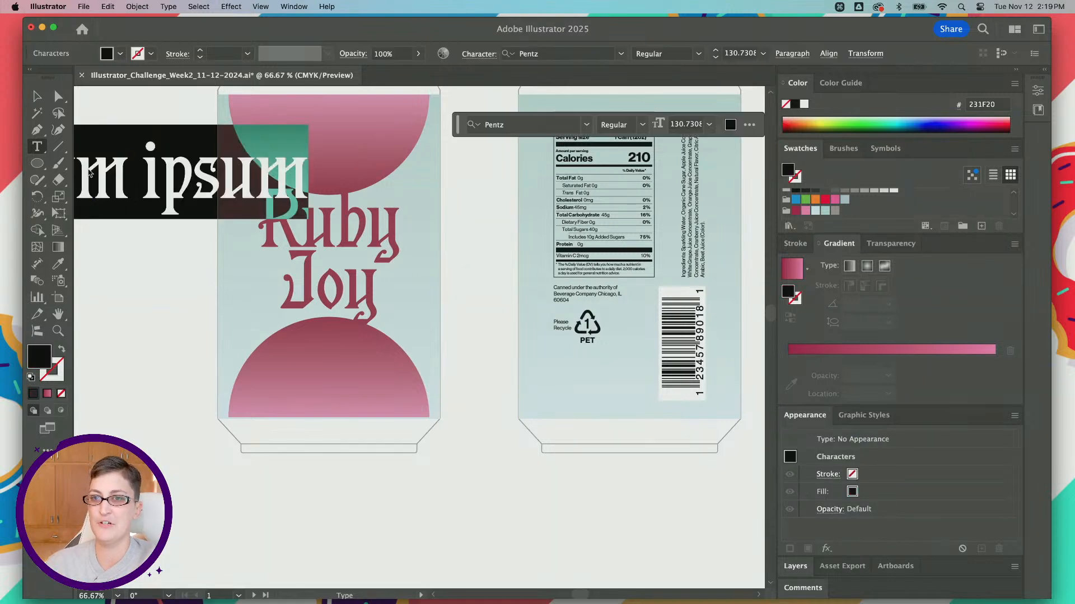
{"action": "scroll", "coordinate": [211, 276], "scroll_direction": "left", "scroll_amount": 4}
{"action": "scroll", "coordinate": [211, 275], "scroll_direction": "up", "scroll_amount": 2}
{"action": "left_click", "coordinate": [37, 96]}
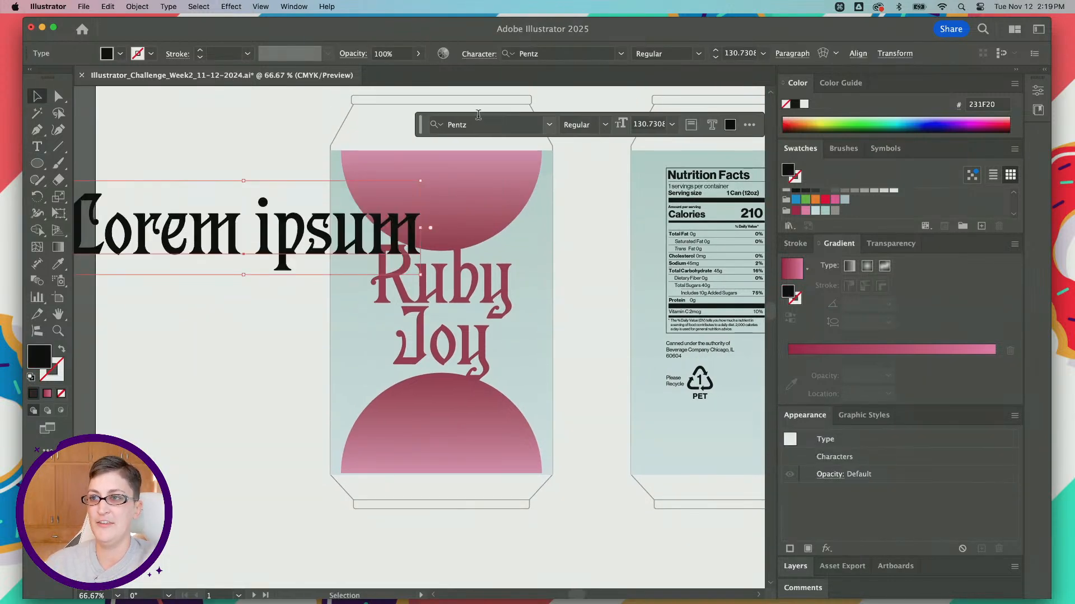
{"action": "left_click", "coordinate": [478, 122]}
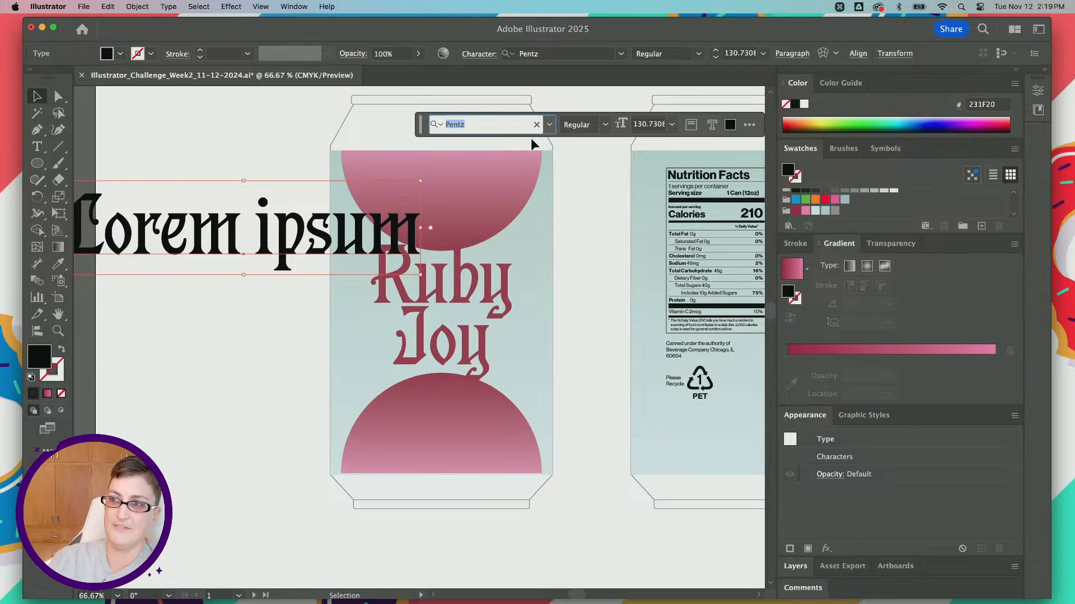
{"action": "type", "text": "tuppe"}
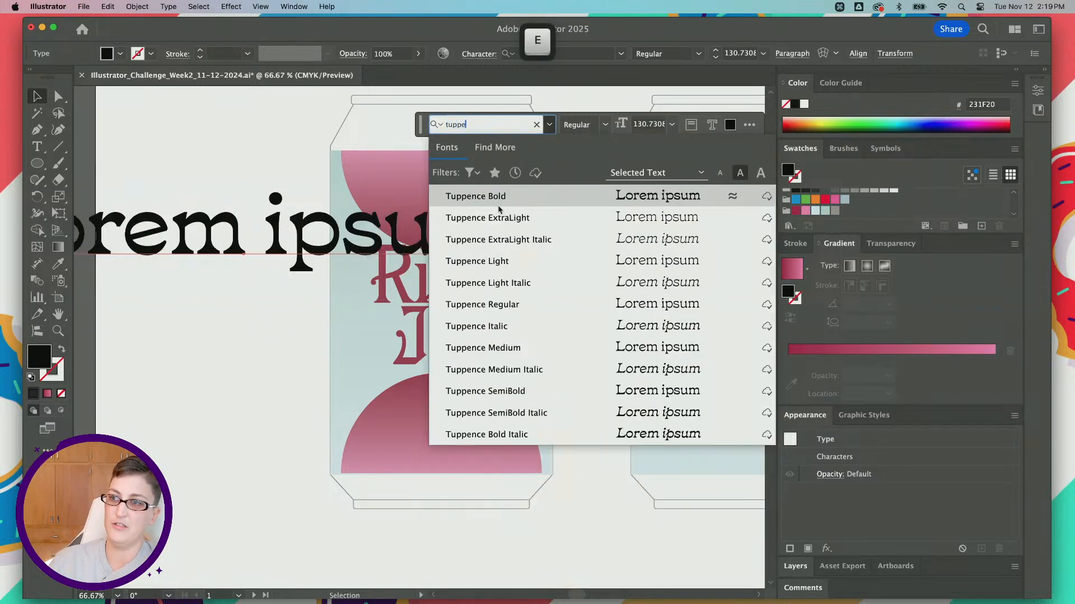
{"action": "key", "text": "Return"}
Step: Move the placeholder text over the lower half circle and replace its wording with "Winter Cherry"
{"action": "left_click_drag", "start_coordinate": [337, 275], "coordinate": [486, 428]}
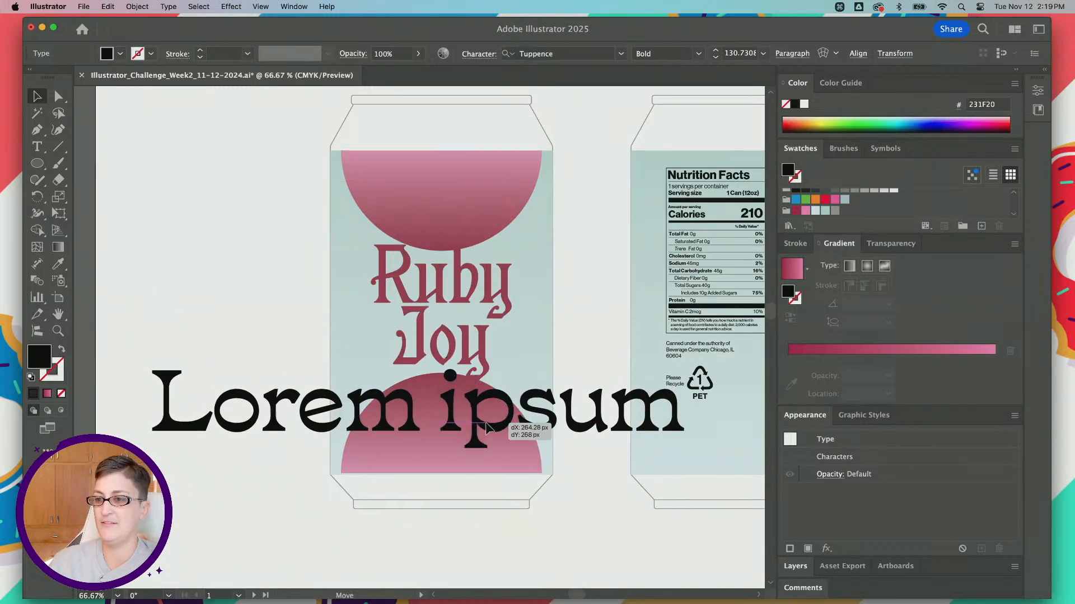
{"action": "double_click", "coordinate": [490, 427]}
{"action": "triple_click", "coordinate": [521, 426]}
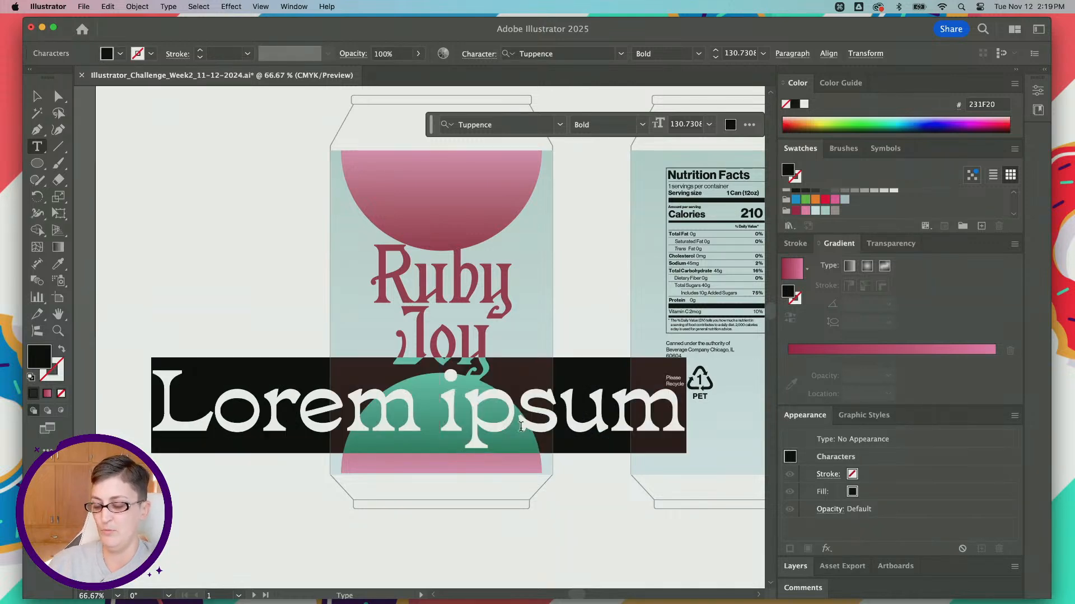
{"action": "type", "text": "Winter Chee"}
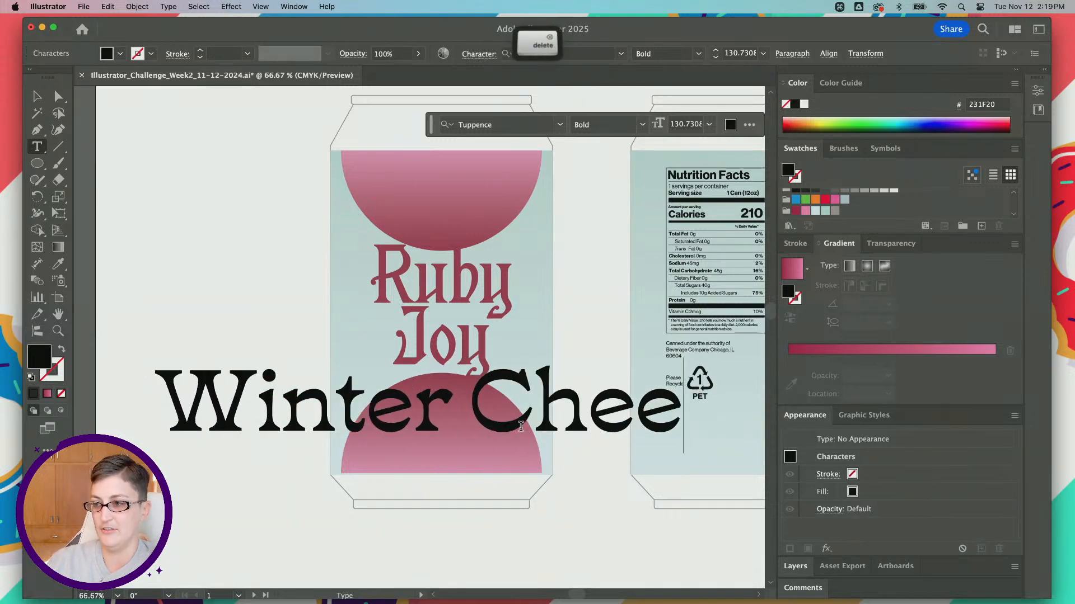
{"action": "key", "text": "BackSpace"}
{"action": "type", "text": "rry"}
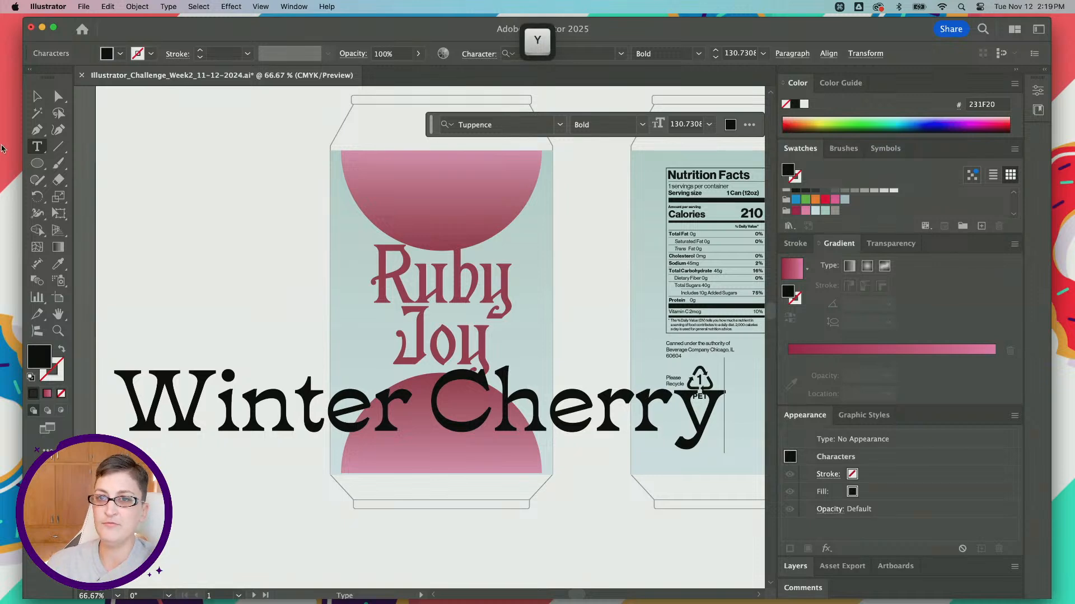
Step: Scale "Winter Cherry" down to about 31 pt, center it on the lower half circle, and color it light blue DCF1F3
{"action": "left_click", "coordinate": [33, 98]}
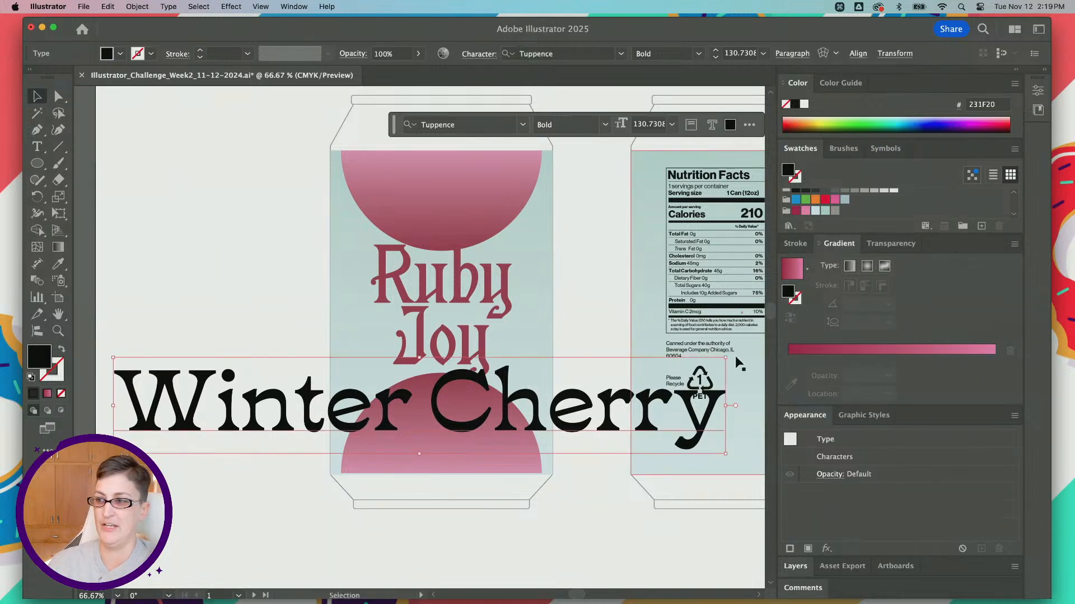
{"action": "left_click_drag", "start_coordinate": [728, 358], "coordinate": [461, 425]}
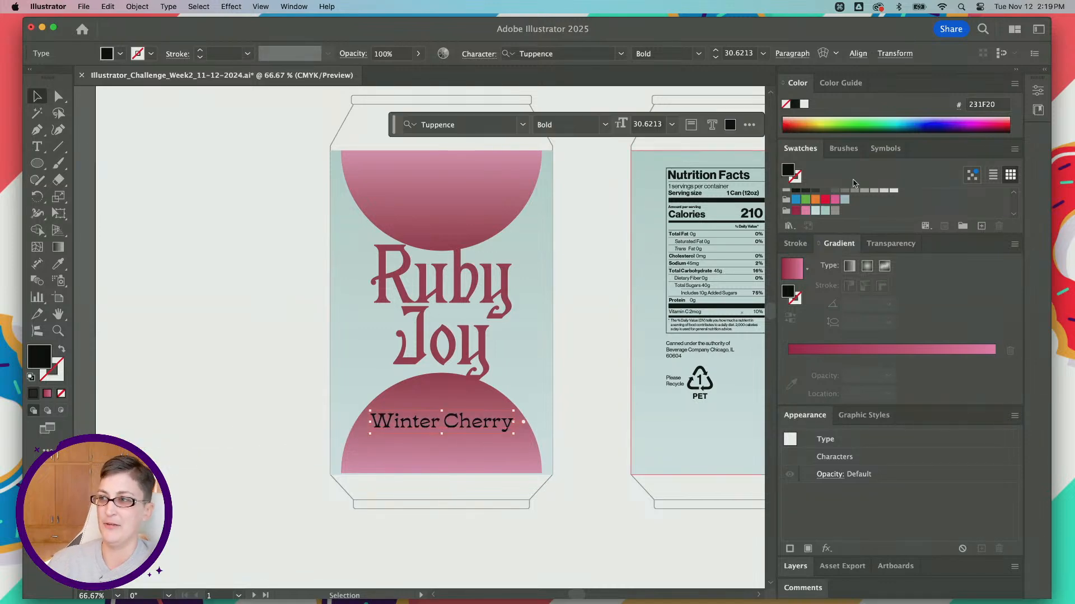
{"action": "left_click", "coordinate": [815, 210]}
{"action": "left_click", "coordinate": [186, 405]}
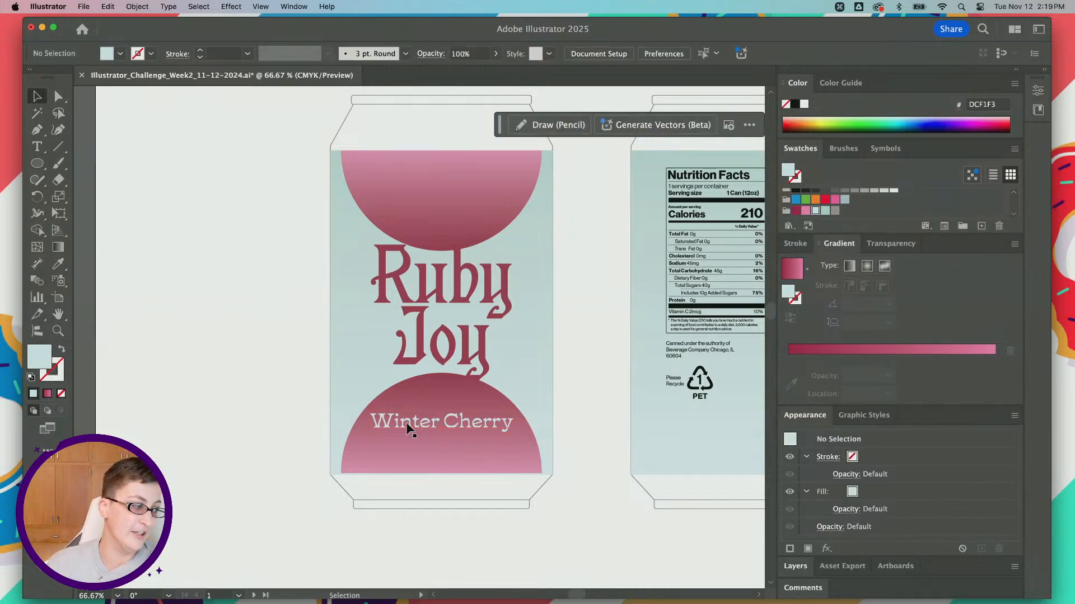
Step: Duplicate the "Winter Cherry" text directly beneath itself and replace the copy's wording with "12oz"
{"action": "scroll", "coordinate": [474, 419], "scroll_direction": "right", "scroll_amount": 3}
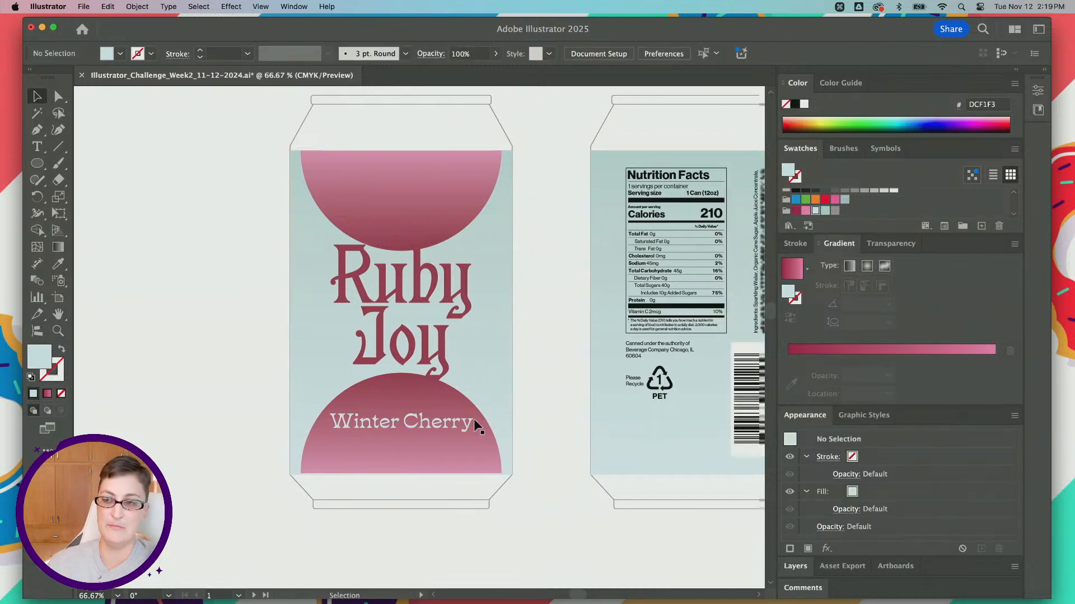
{"action": "left_click", "coordinate": [456, 309]}
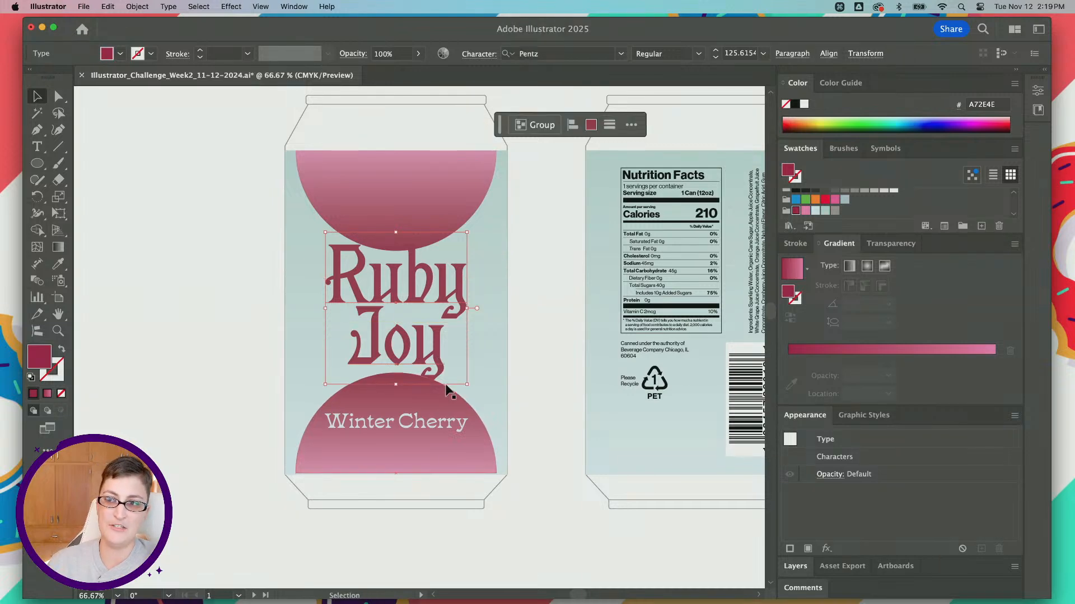
{"action": "left_click", "coordinate": [412, 427]}
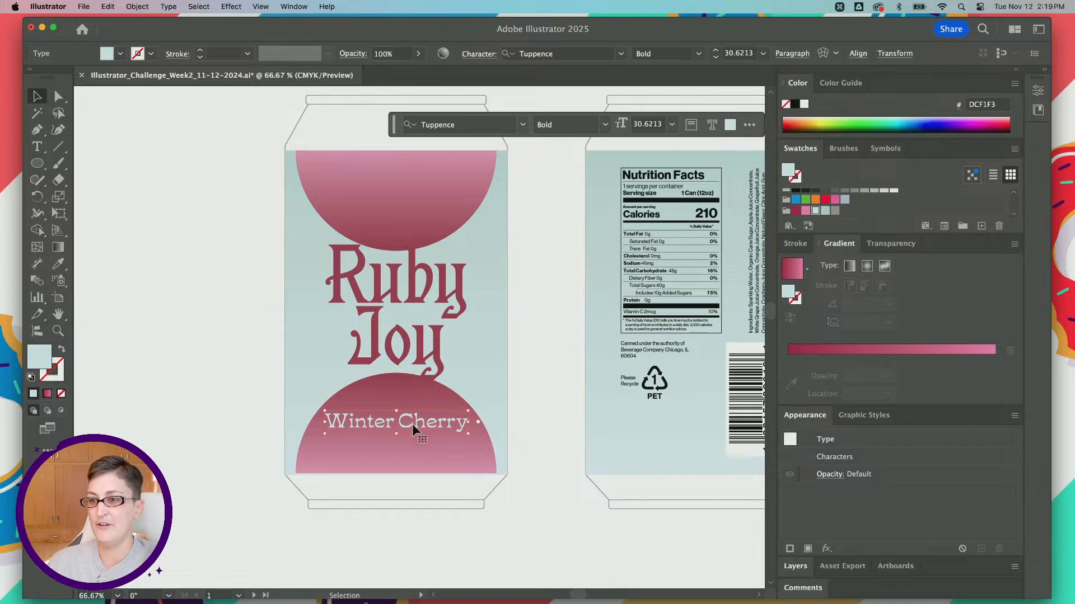
{"action": "left_click_drag", "start_coordinate": [412, 424], "coordinate": [415, 452]}
{"action": "triple_click", "coordinate": [414, 447]}
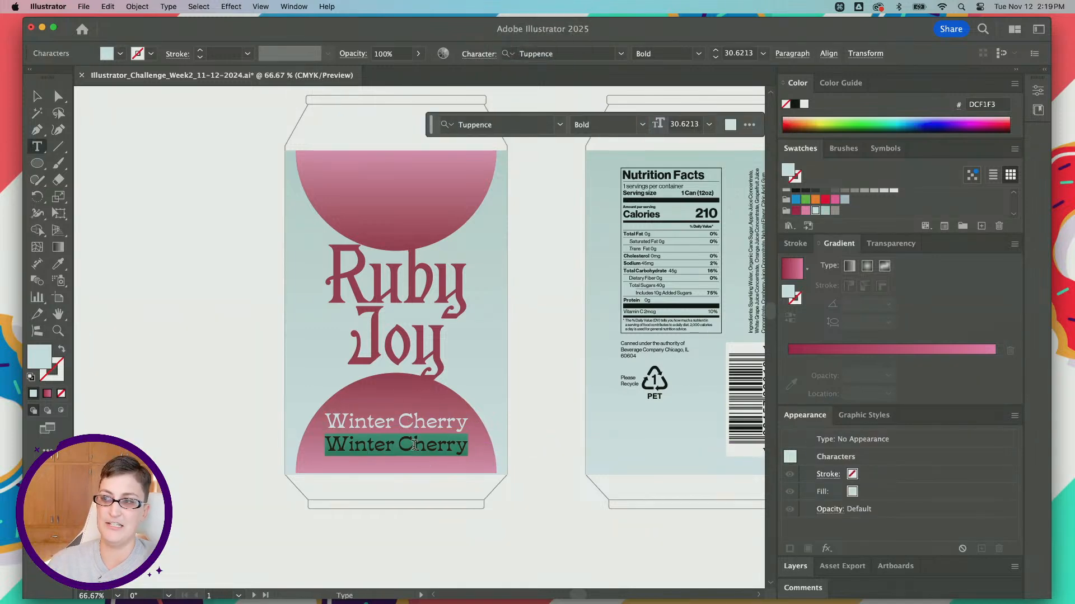
{"action": "scroll", "coordinate": [689, 189], "scroll_direction": "up", "scroll_amount": 2}
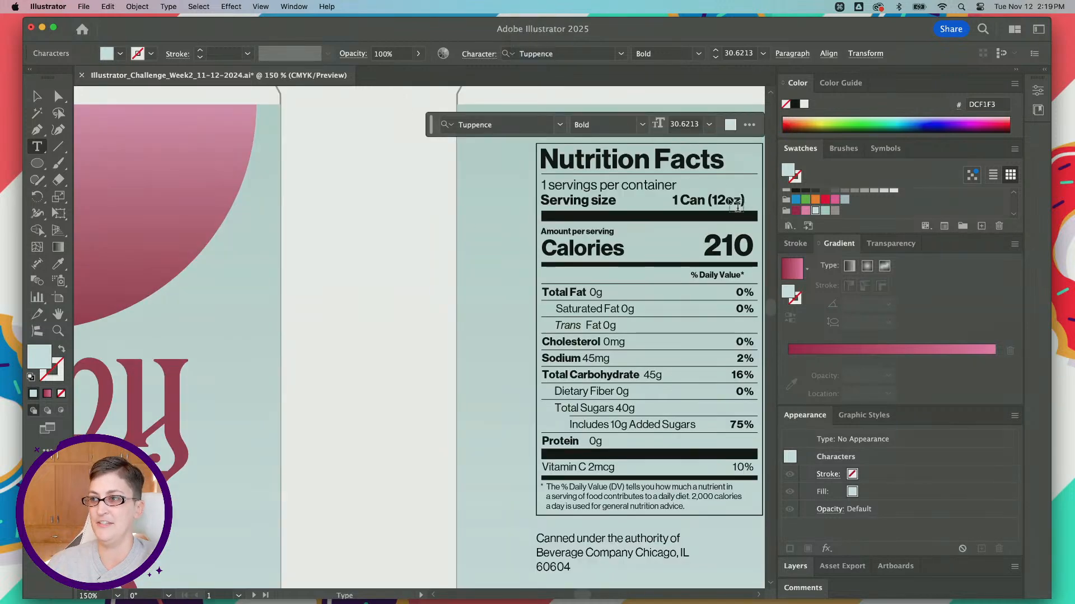
{"action": "scroll", "coordinate": [230, 288], "scroll_direction": "left", "scroll_amount": 6}
{"action": "scroll", "coordinate": [230, 287], "scroll_direction": "down", "scroll_amount": 5}
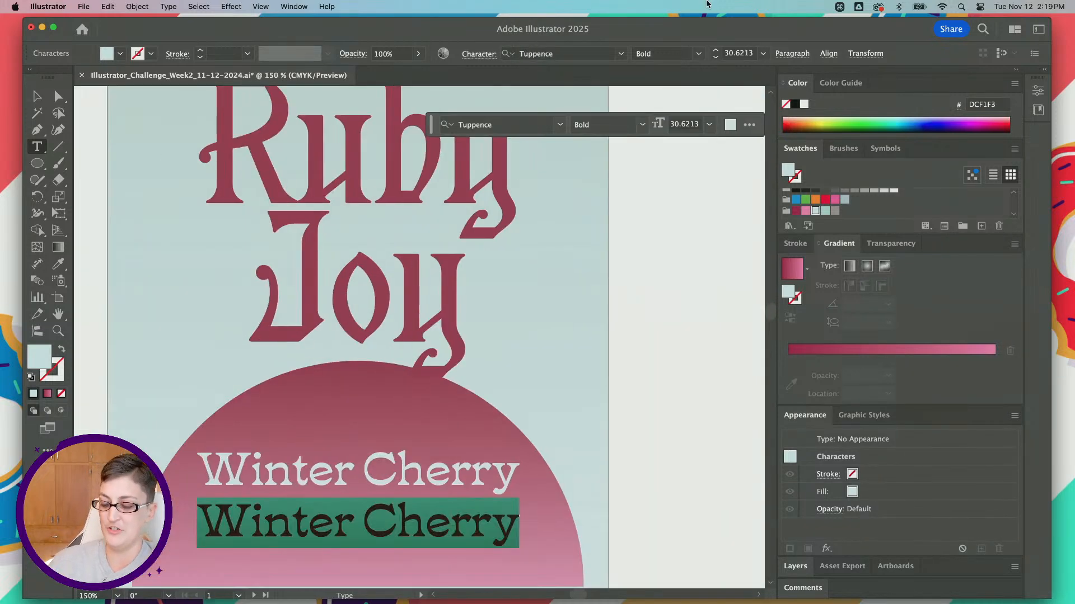
{"action": "type", "text": "12oz"}
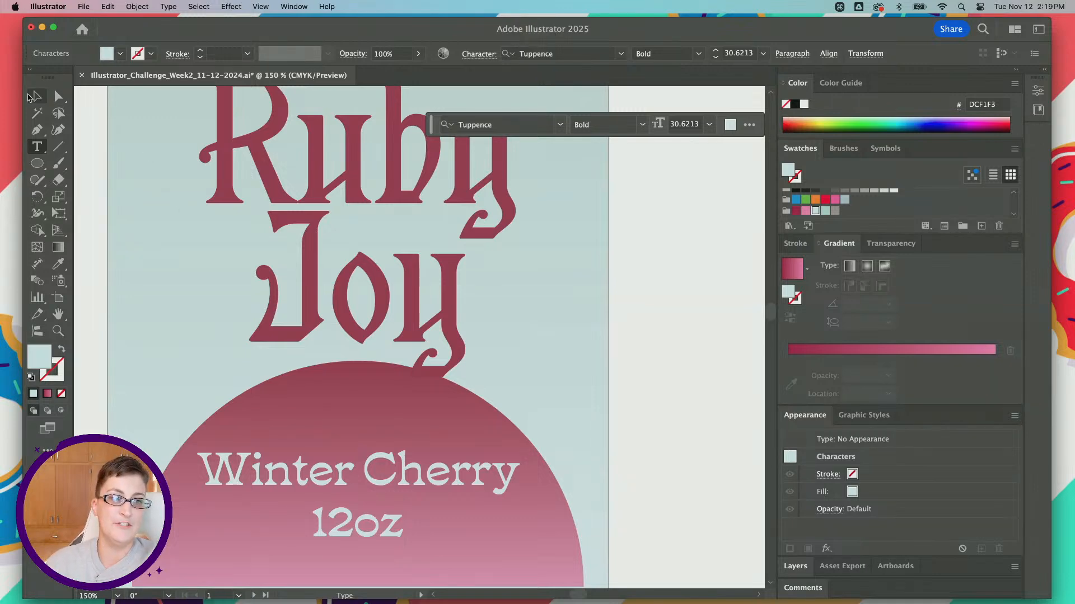
Step: Scale "12oz" down to about 22 pt and shift it with "Winter Cherry" slightly lower on the half circle
{"action": "left_click", "coordinate": [32, 98]}
{"action": "scroll", "coordinate": [346, 347], "scroll_direction": "down", "scroll_amount": 3}
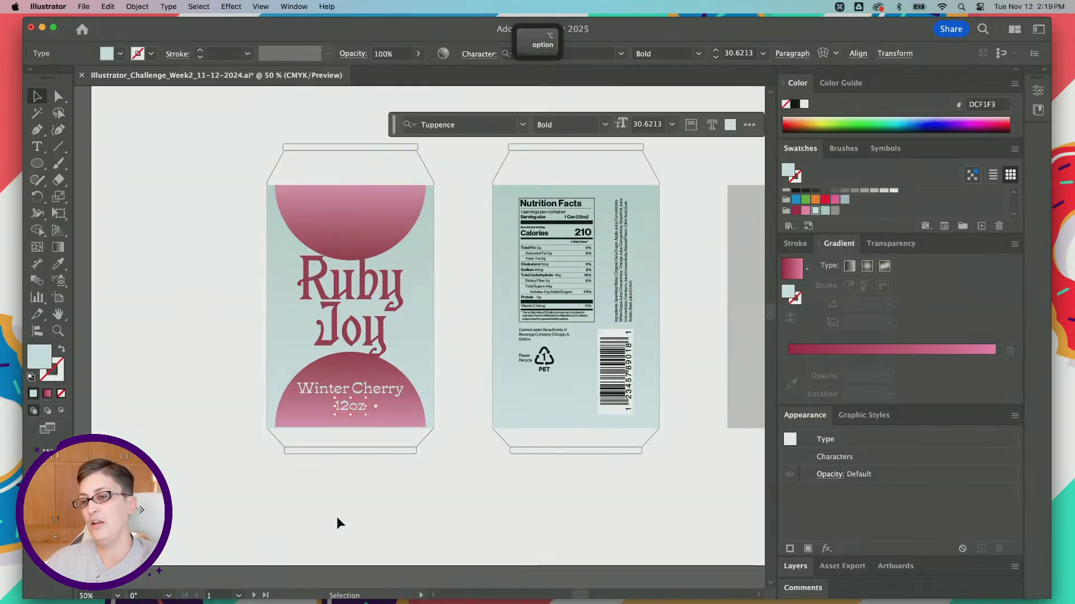
{"action": "scroll", "coordinate": [351, 421], "scroll_direction": "up", "scroll_amount": 1}
{"action": "left_click_drag", "start_coordinate": [353, 415], "coordinate": [354, 407]}
{"action": "key", "text": "super+shift+a"}
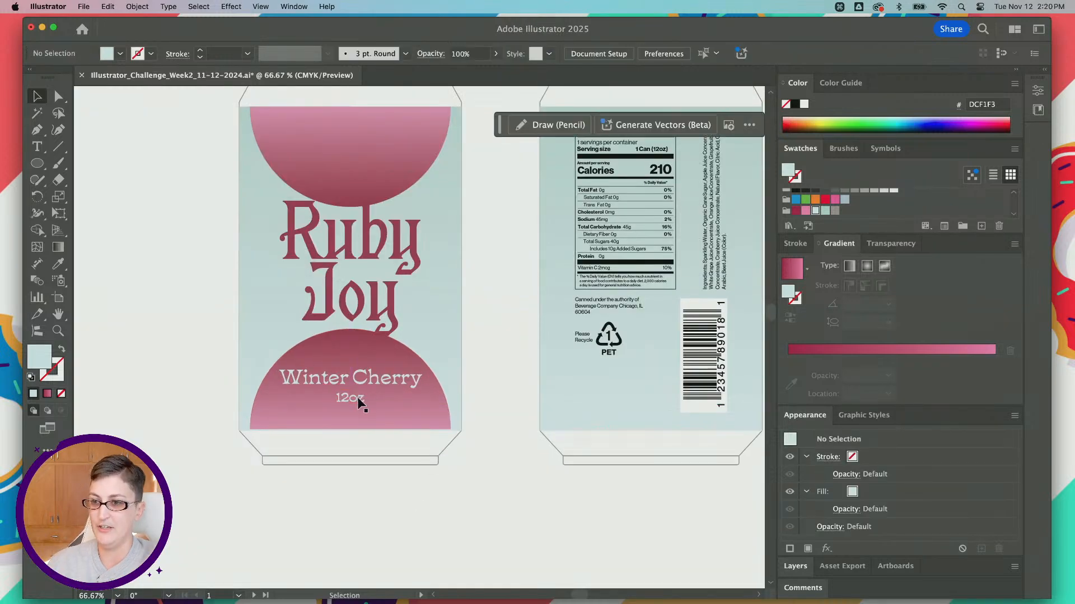
{"action": "left_click", "coordinate": [357, 399]}
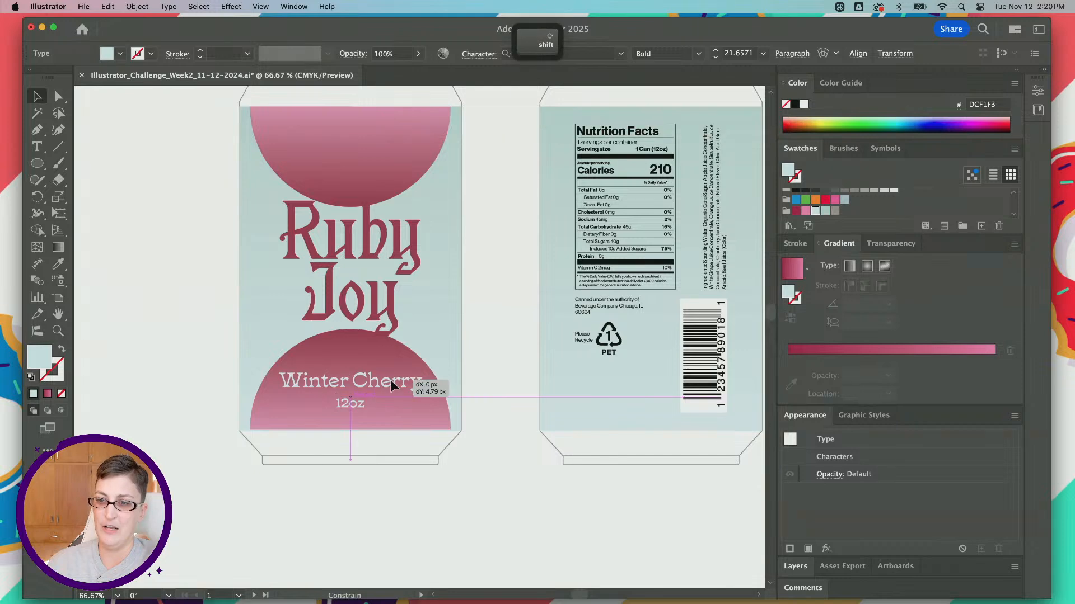
{"action": "left_click", "coordinate": [147, 359]}
Step: Examine the front can's half circles, lettering and spacing alongside the back label at different magnifications
{"action": "scroll", "coordinate": [146, 361], "scroll_direction": "right", "scroll_amount": 2}
{"action": "scroll", "coordinate": [147, 361], "scroll_direction": "up", "scroll_amount": 1}
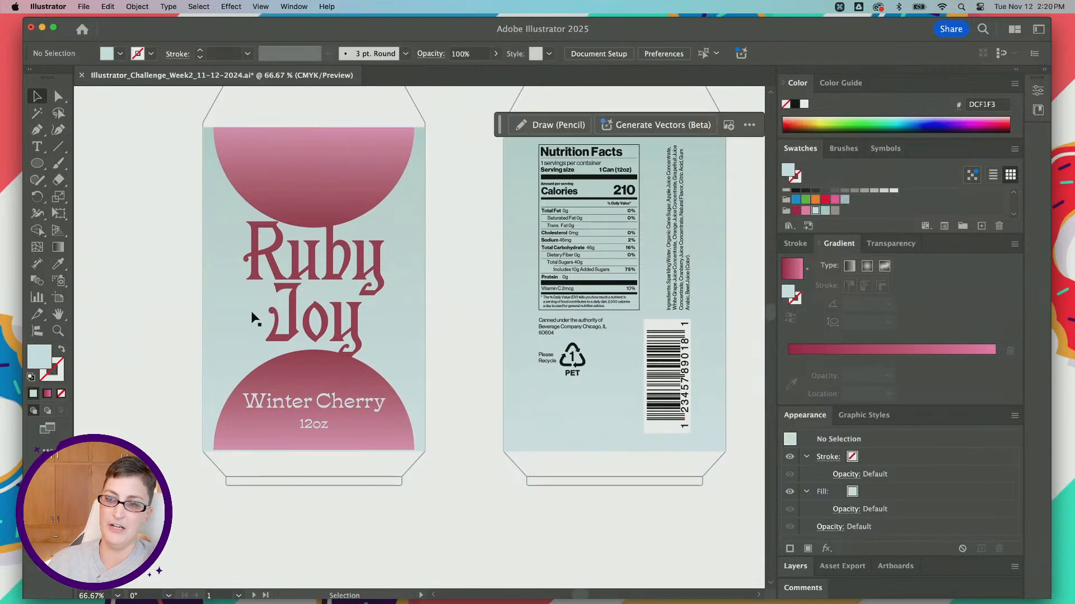
{"action": "left_click", "coordinate": [339, 277]}
{"action": "left_click", "coordinate": [357, 336], "text": "shift"}
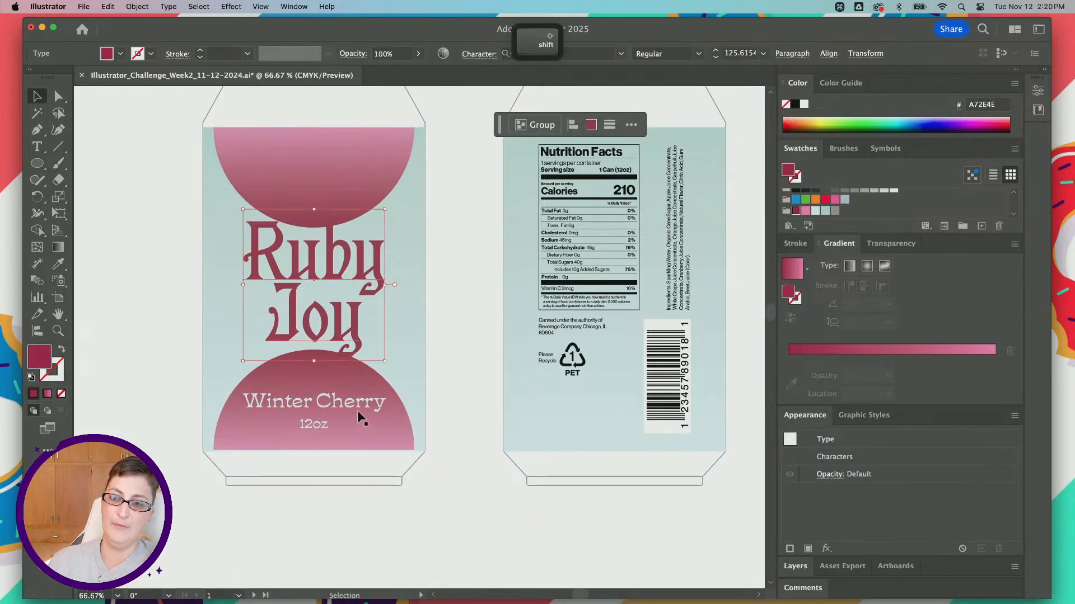
{"action": "left_click", "coordinate": [354, 400]}
{"action": "left_click", "coordinate": [318, 425]}
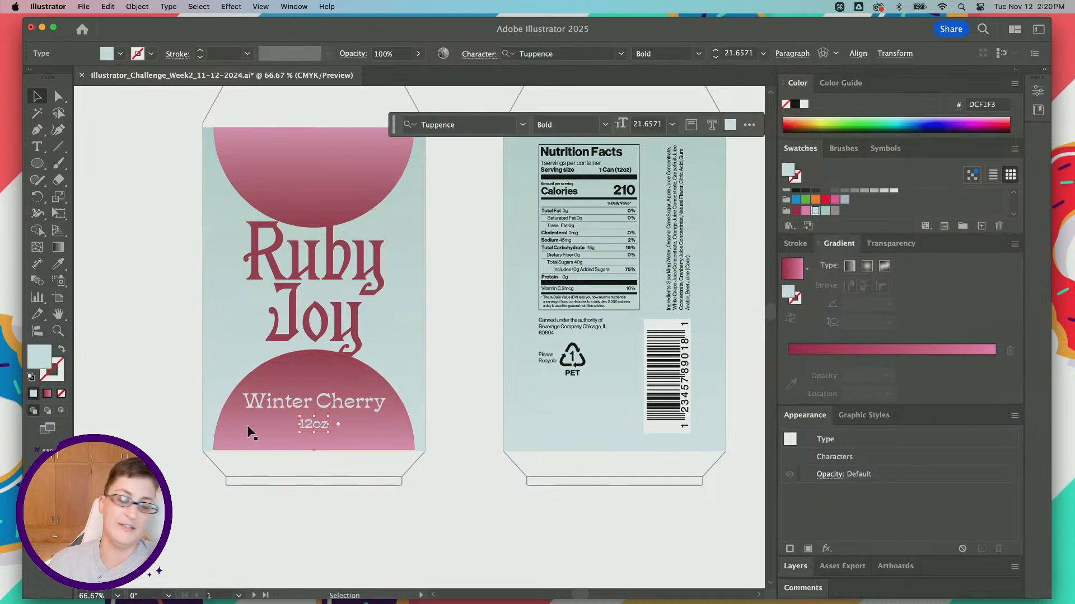
{"action": "scroll", "coordinate": [245, 421], "scroll_direction": "up", "scroll_amount": 1}
{"action": "scroll", "coordinate": [369, 401], "scroll_direction": "right", "scroll_amount": 2}
{"action": "left_click", "coordinate": [368, 398]}
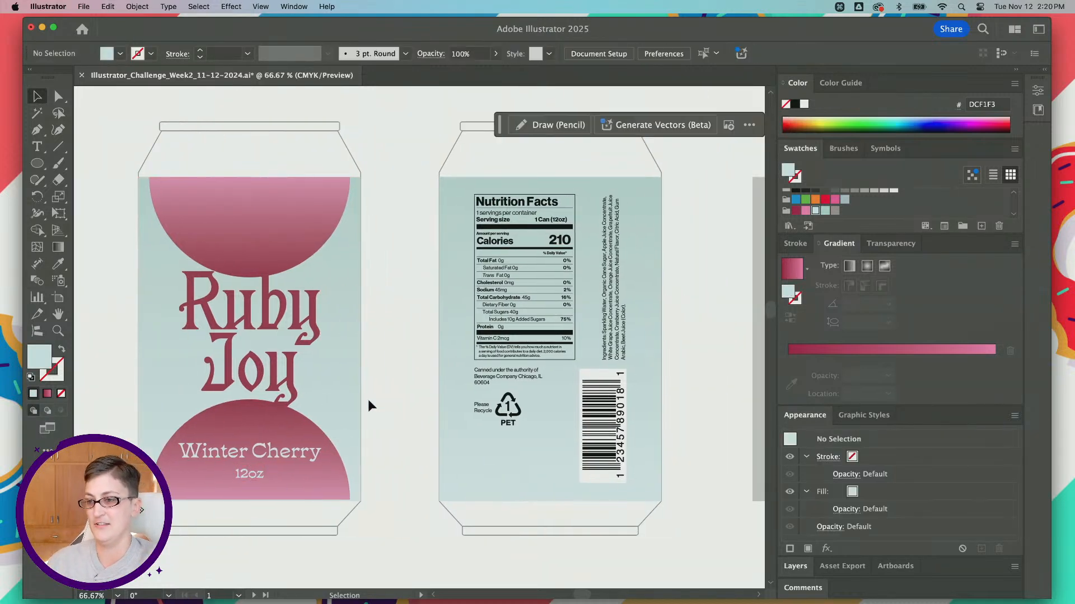
{"action": "scroll", "coordinate": [367, 399], "scroll_direction": "down", "scroll_amount": 1}
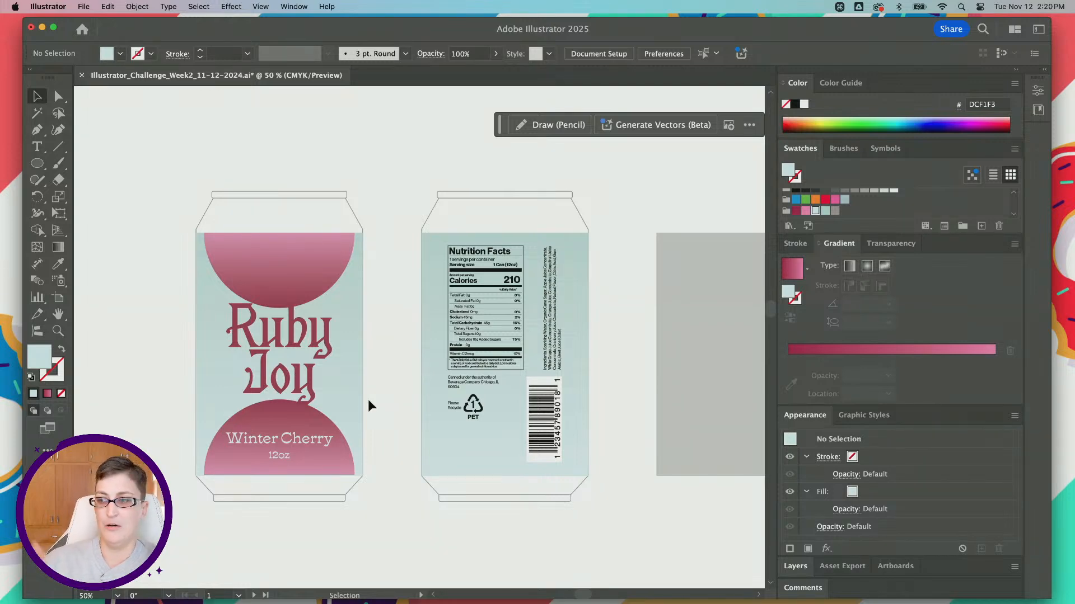
{"action": "key", "text": "alt"}
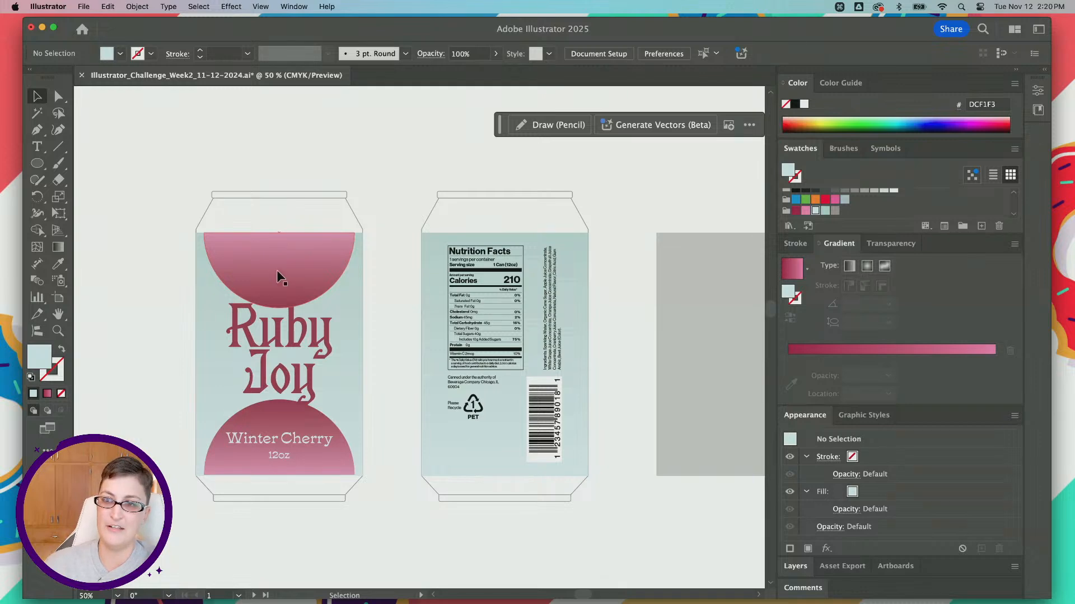
{"action": "left_click", "coordinate": [301, 335]}
{"action": "left_click", "coordinate": [113, 336]}
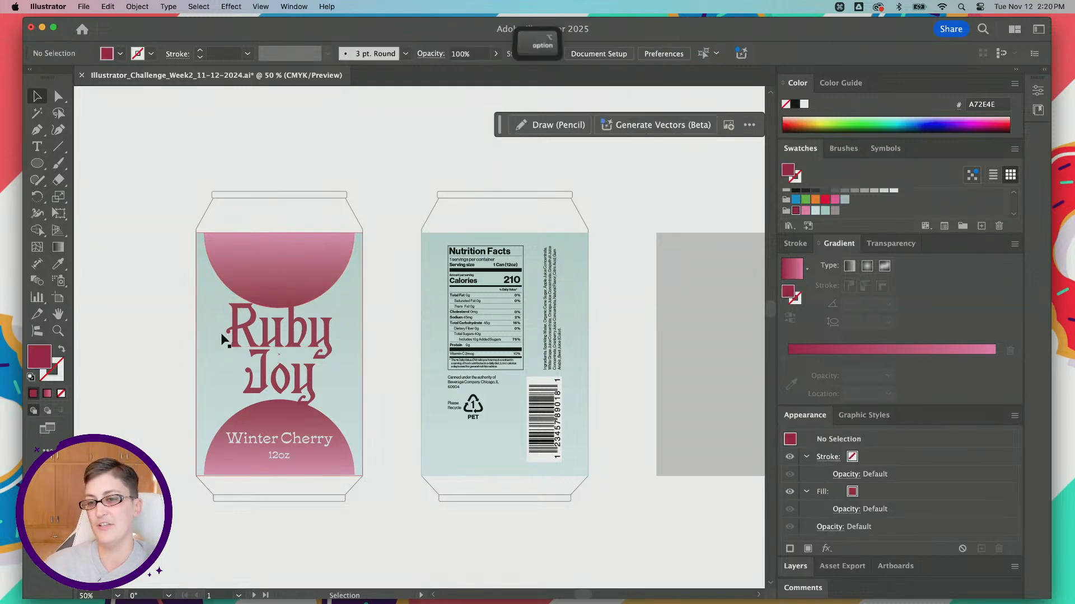
{"action": "scroll", "coordinate": [221, 334], "scroll_direction": "up", "scroll_amount": 1}
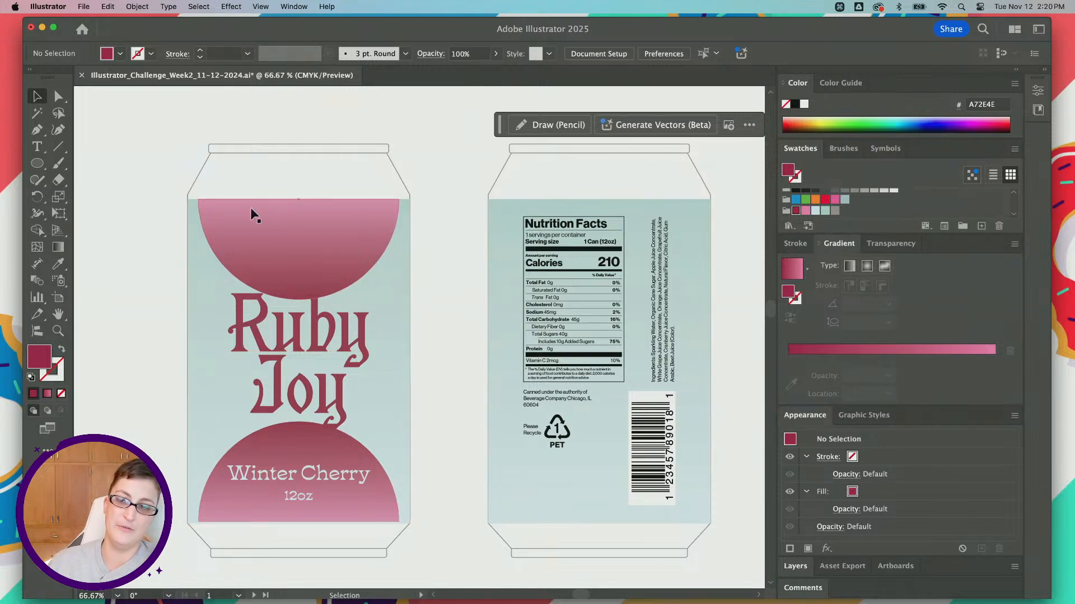
{"action": "scroll", "coordinate": [286, 301], "scroll_direction": "down", "scroll_amount": 1}
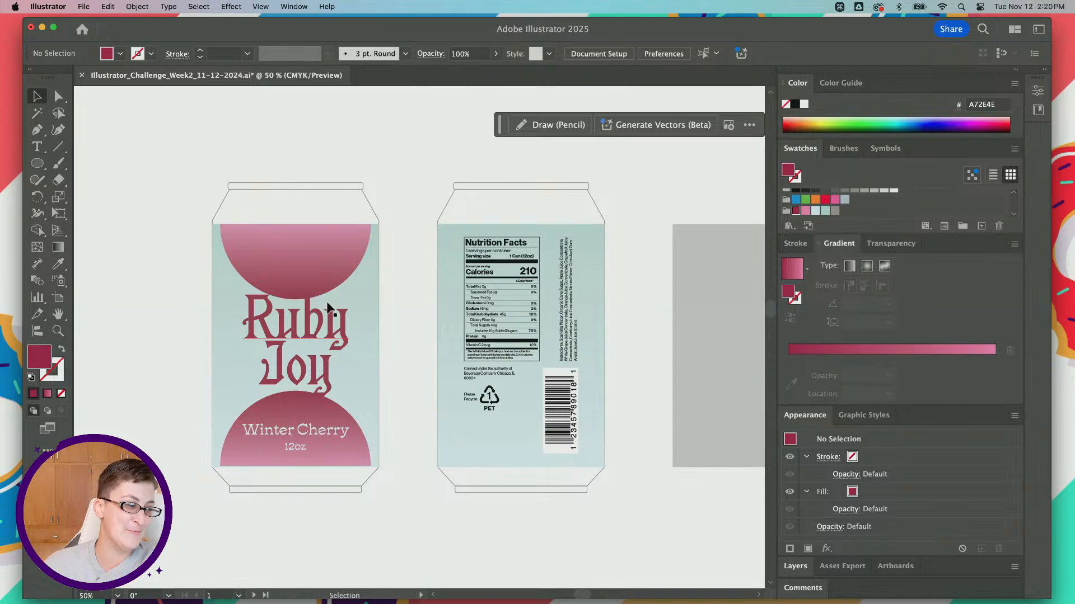
{"action": "scroll", "coordinate": [294, 327], "scroll_direction": "right", "scroll_amount": 2}
{"action": "scroll", "coordinate": [229, 322], "scroll_direction": "up", "scroll_amount": 1, "text": "alt"}
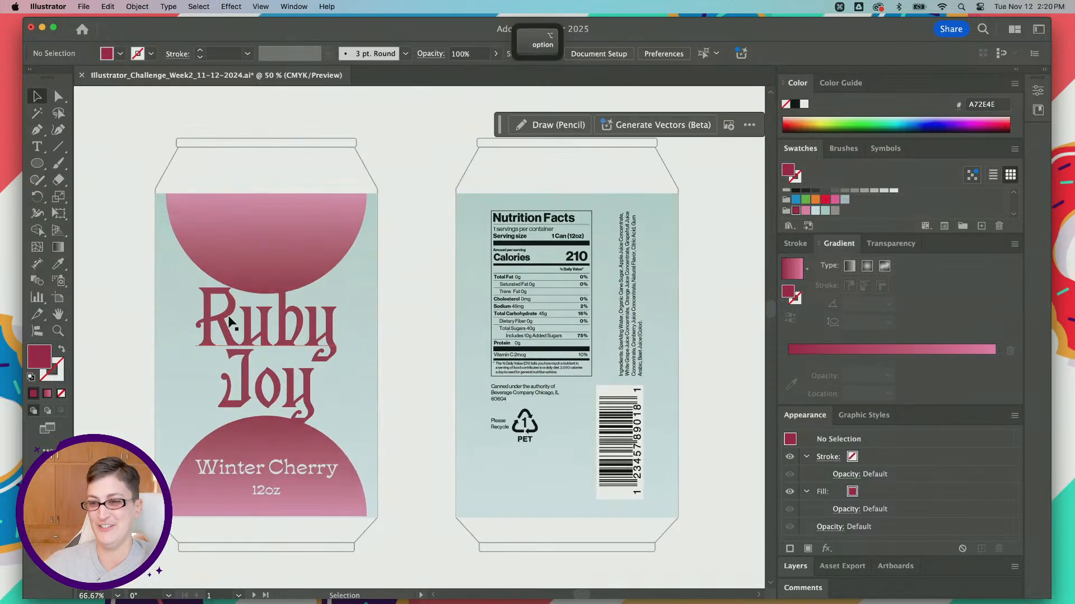
{"action": "scroll", "coordinate": [228, 316], "scroll_direction": "down", "scroll_amount": 1}
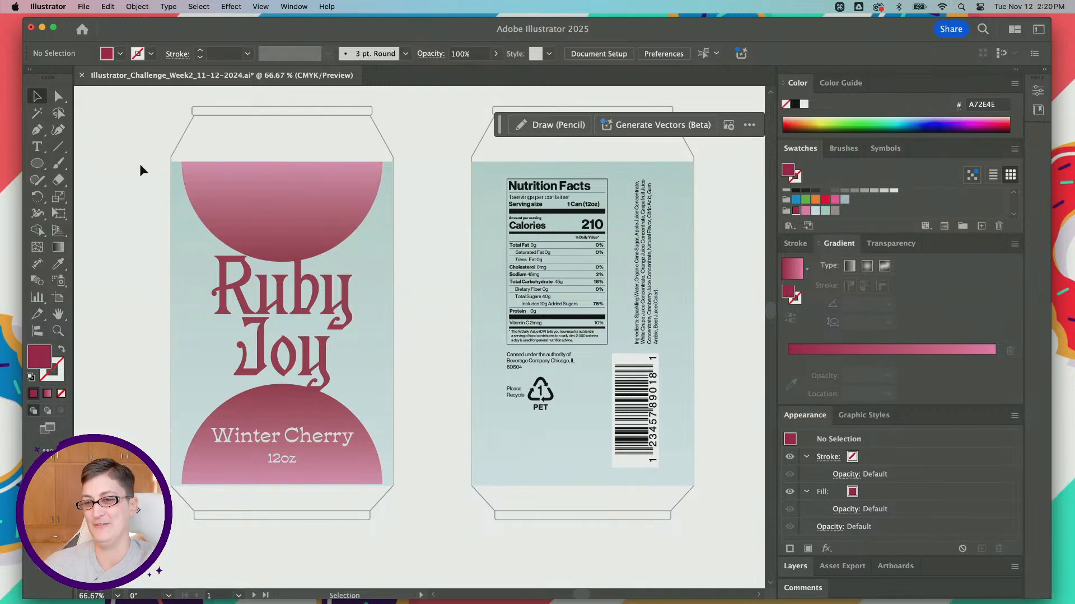
{"action": "scroll", "coordinate": [210, 184], "scroll_direction": "left", "scroll_amount": 2}
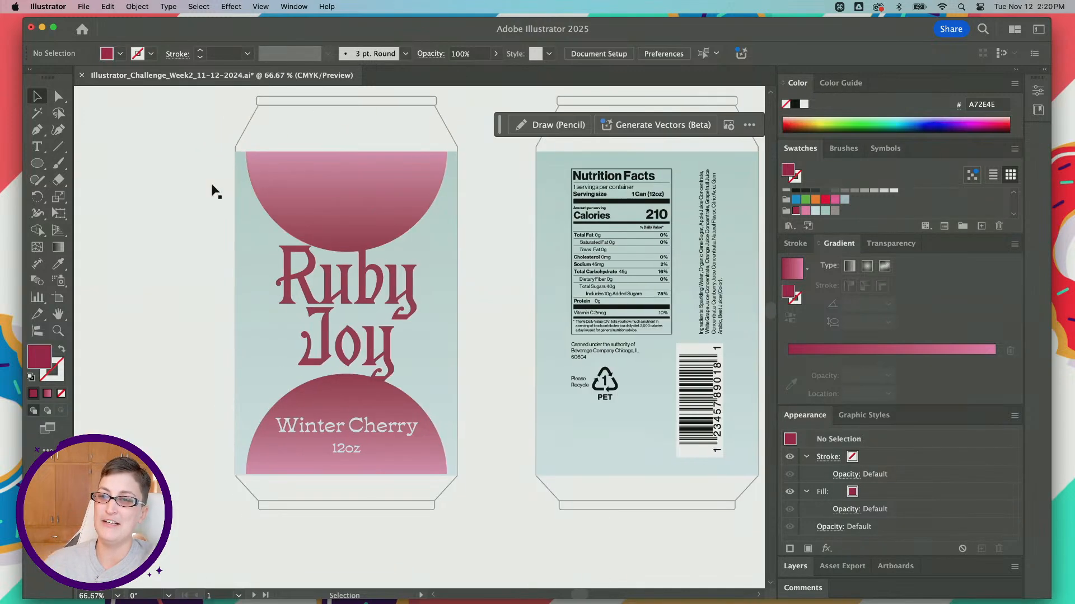
{"action": "scroll", "coordinate": [230, 190], "scroll_direction": "right", "scroll_amount": 10}
Step: Inspect the gray placeholder rectangle beside the back can and the blank metal can on the mock-up artboard
{"action": "left_click", "coordinate": [337, 209]}
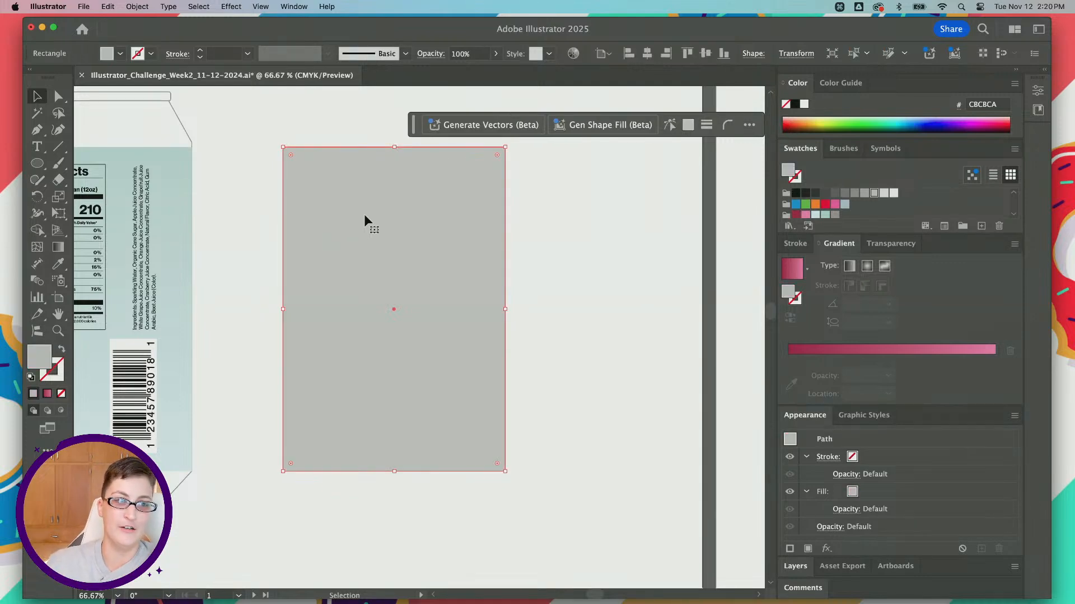
{"action": "key", "text": "super+minus"}
{"action": "scroll", "coordinate": [363, 214], "scroll_direction": "left", "scroll_amount": 5}
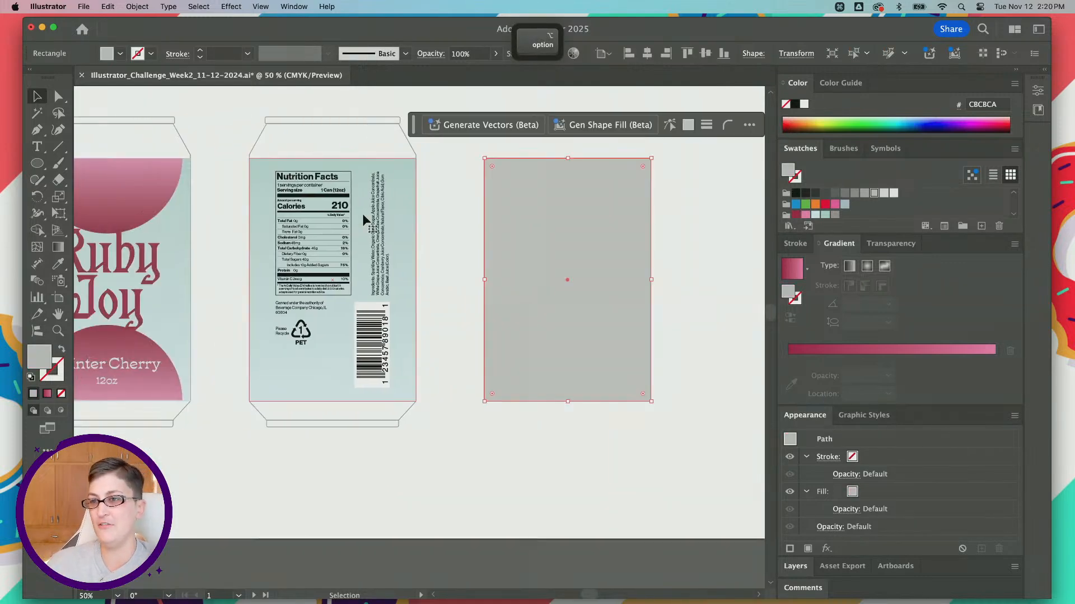
{"action": "scroll", "coordinate": [204, 283], "scroll_direction": "left", "scroll_amount": 4}
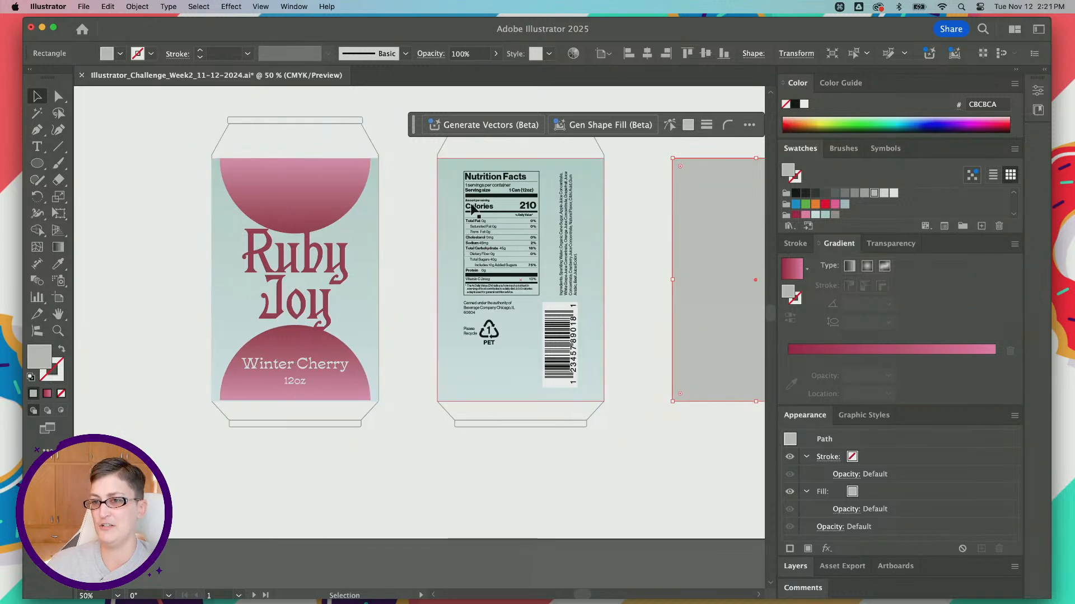
{"action": "scroll", "coordinate": [214, 271], "scroll_direction": "right", "scroll_amount": 15}
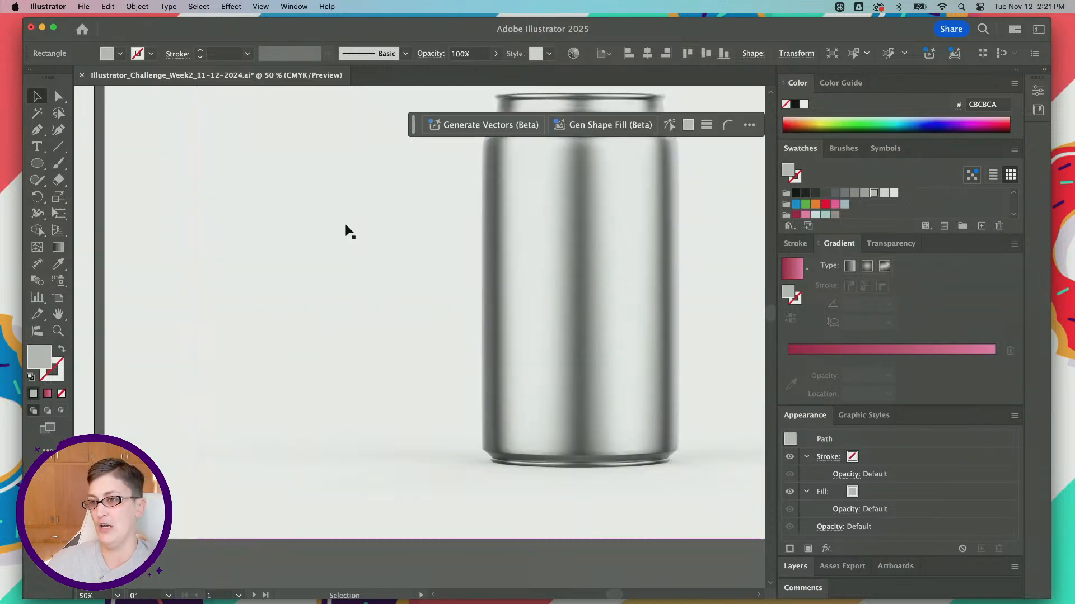
{"action": "scroll", "coordinate": [347, 233], "scroll_direction": "left", "scroll_amount": 3}
{"action": "scroll", "coordinate": [159, 202], "scroll_direction": "left", "scroll_amount": 15}
{"action": "left_click", "coordinate": [204, 211]}
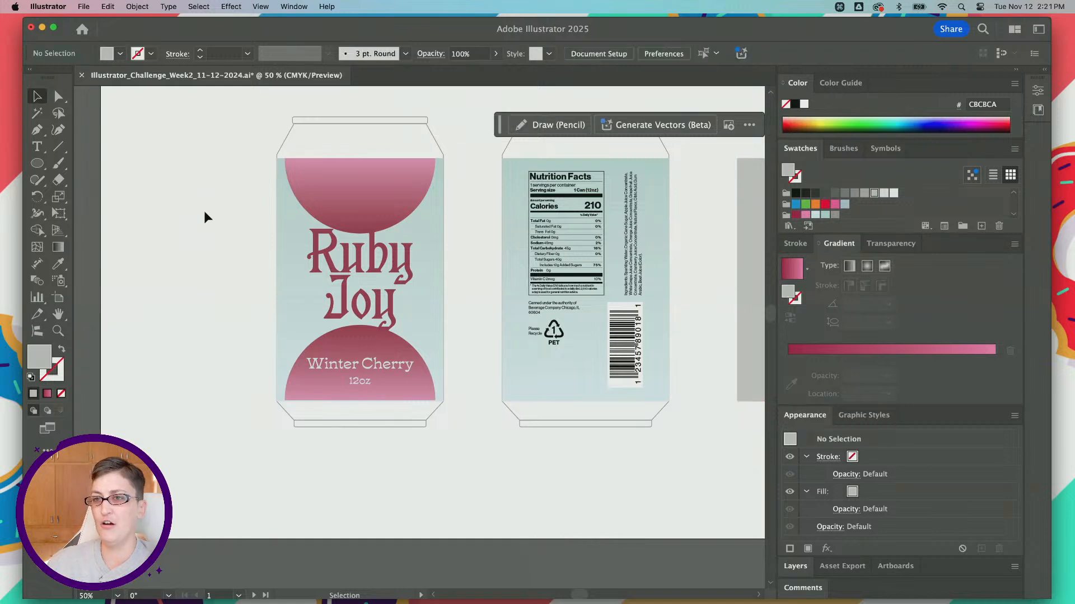
Step: Group the front can's label background, half circles and all its text into one object
{"action": "left_click_drag", "start_coordinate": [288, 338], "coordinate": [458, 418]}
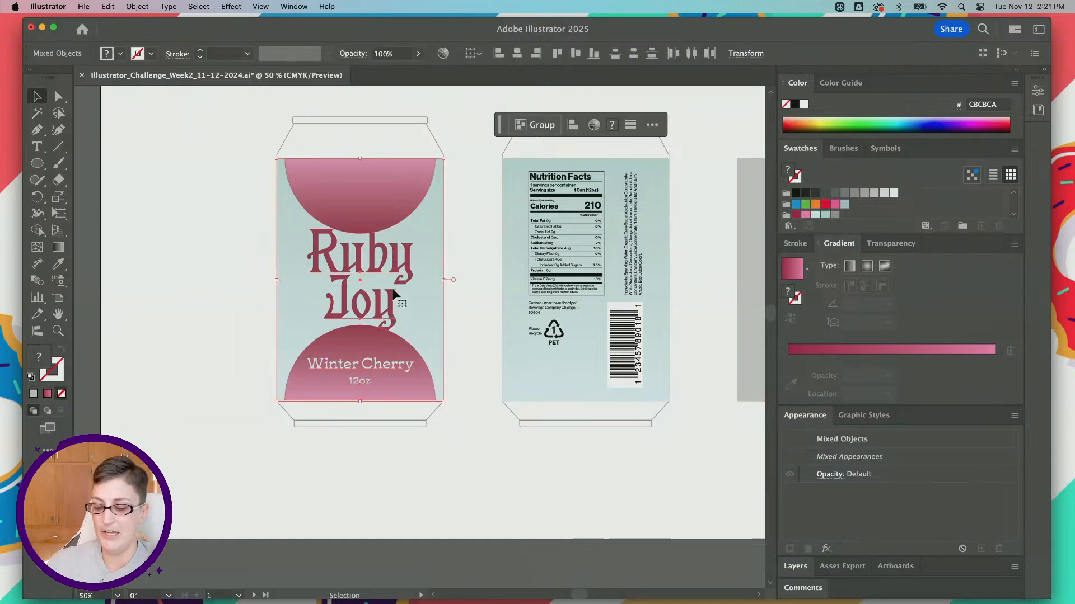
{"action": "key", "text": "super+g"}
{"action": "key", "text": "super+minus"}
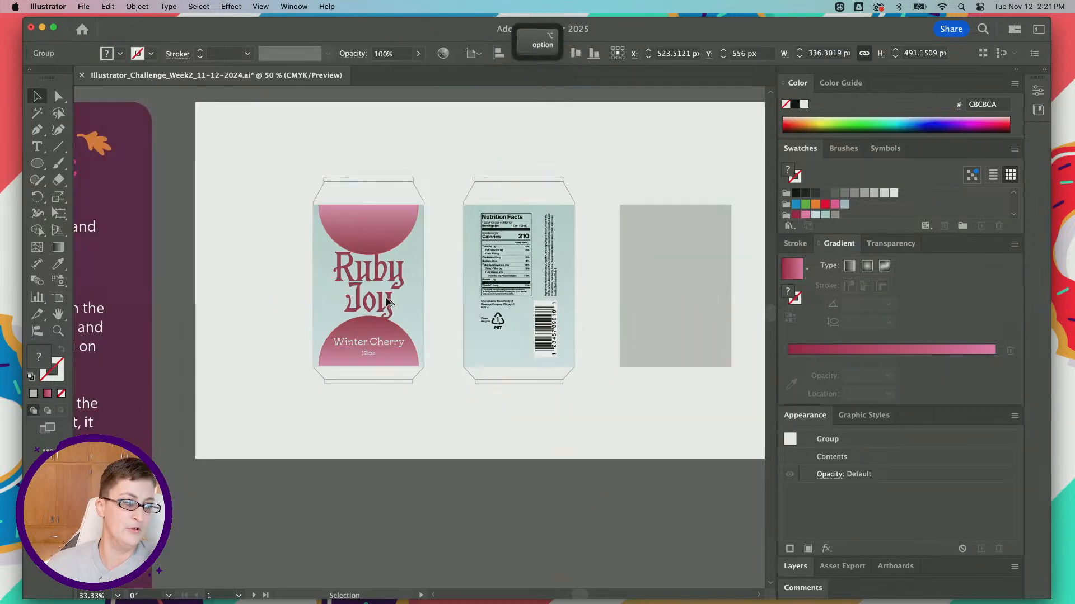
Step: Delete the gray placeholder rectangle and put a copy of the grouped front label in its place
{"action": "scroll", "coordinate": [386, 296], "scroll_direction": "right", "scroll_amount": 5}
{"action": "left_click", "coordinate": [535, 286]}
{"action": "key", "text": "BackSpace"}
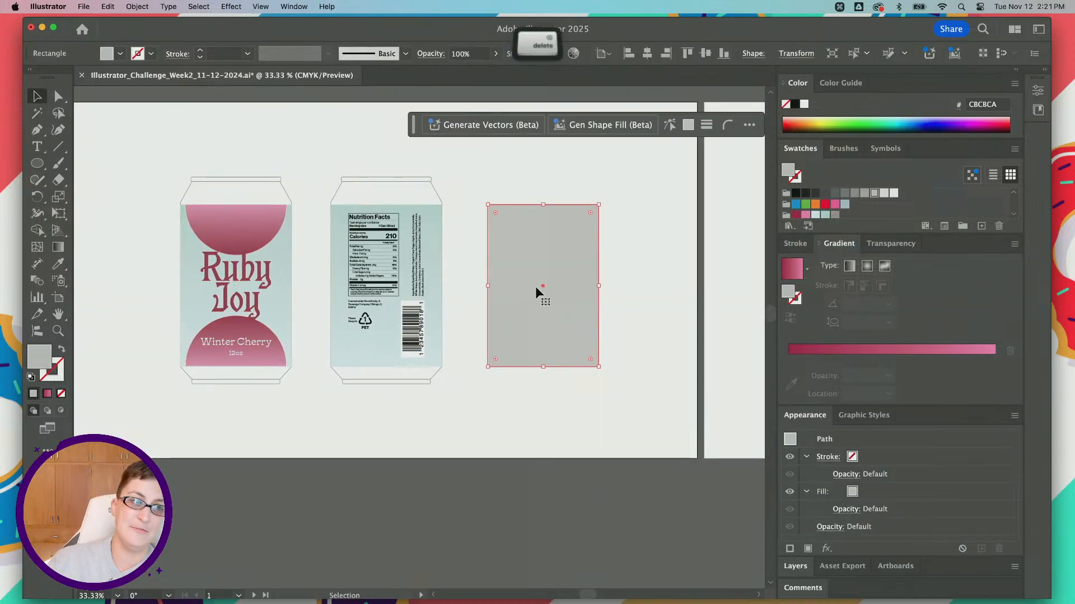
{"action": "left_click", "coordinate": [216, 222]}
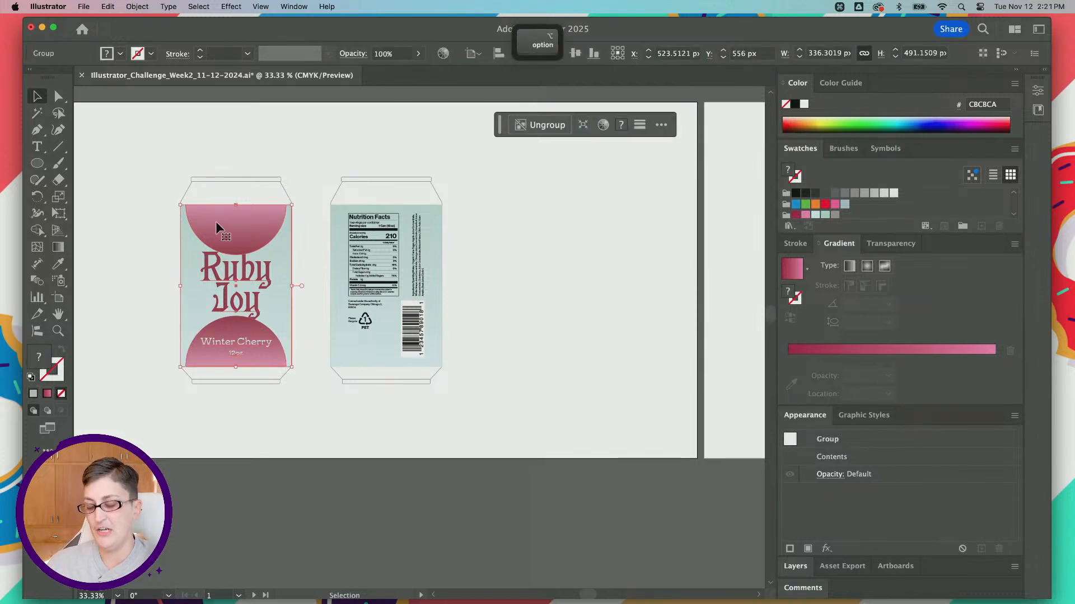
{"action": "left_click_drag", "start_coordinate": [216, 224], "coordinate": [515, 223], "text": "alt+shift"}
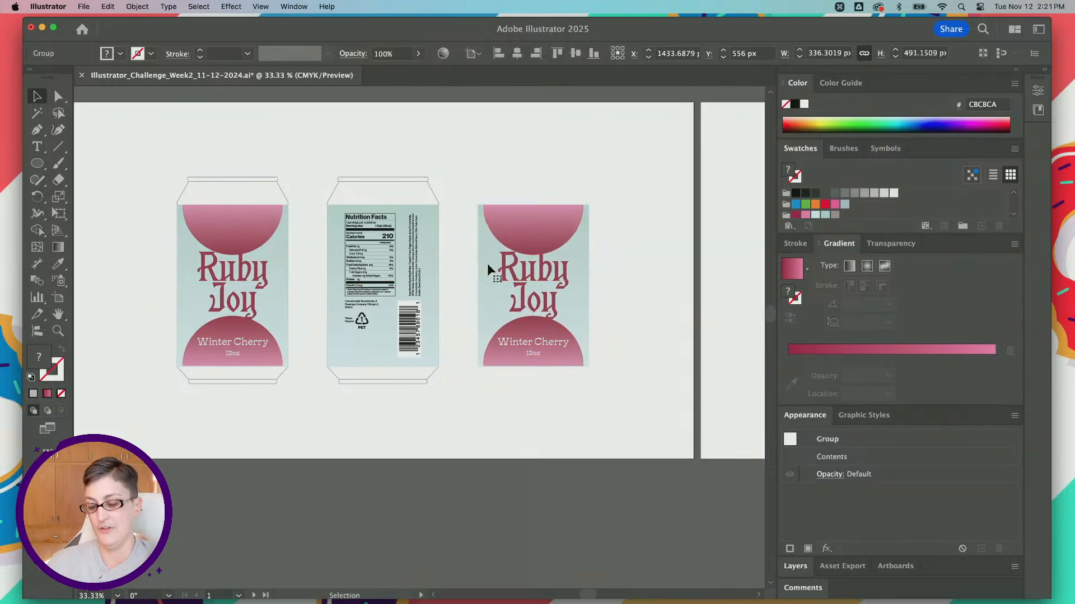
Step: Show the document's layers in a floating window between the label copy and the mock-up can, enlarged to list every layer
{"action": "scroll", "coordinate": [489, 274], "scroll_direction": "right", "scroll_amount": 5}
{"action": "left_click", "coordinate": [796, 566]}
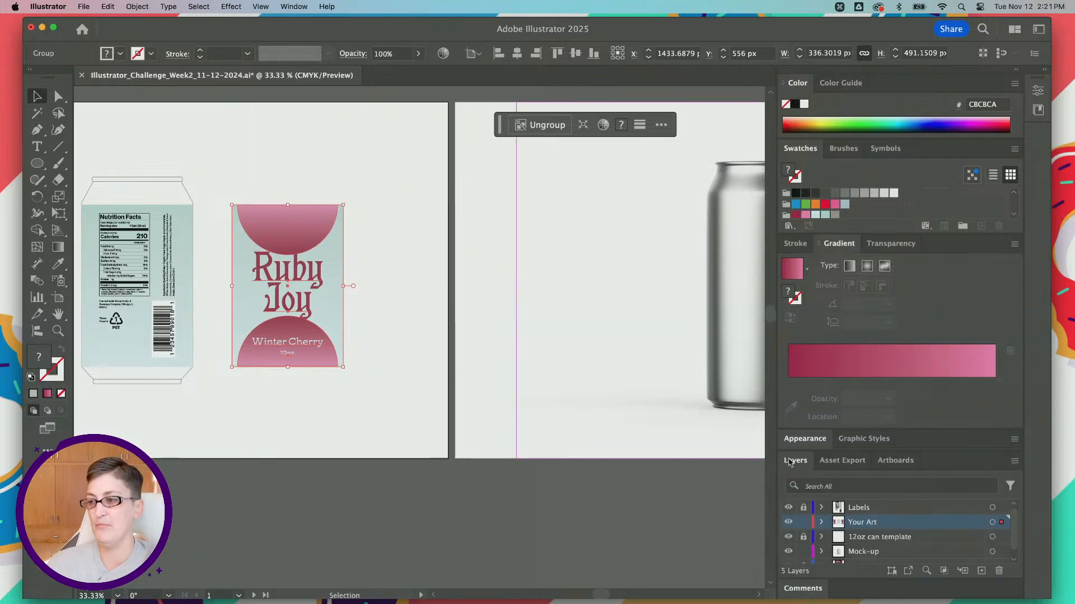
{"action": "left_click_drag", "start_coordinate": [796, 460], "coordinate": [487, 160]}
{"action": "left_click_drag", "start_coordinate": [641, 307], "coordinate": [687, 424]}
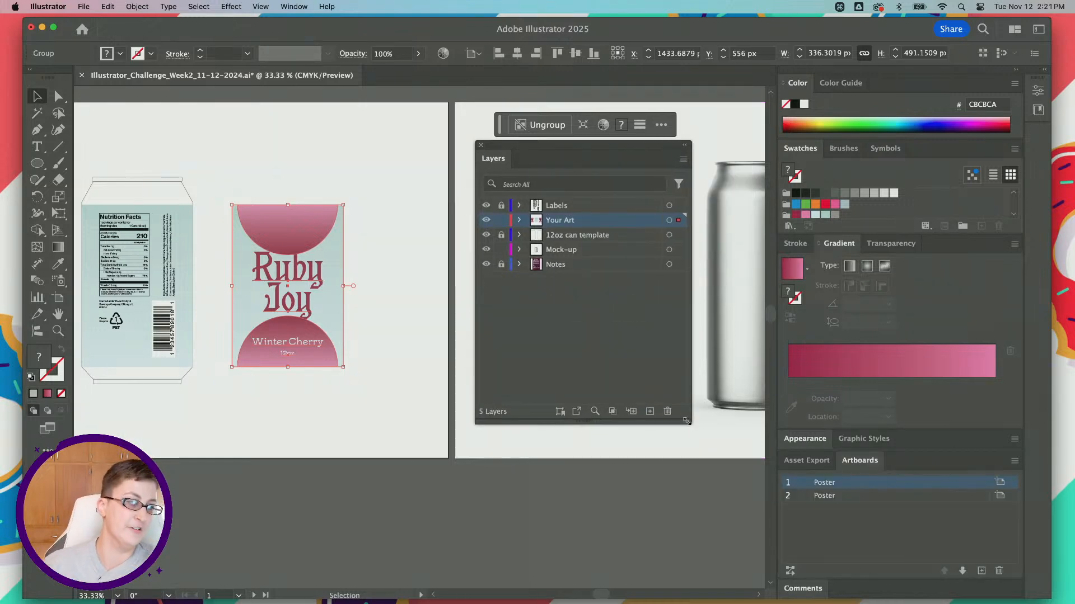
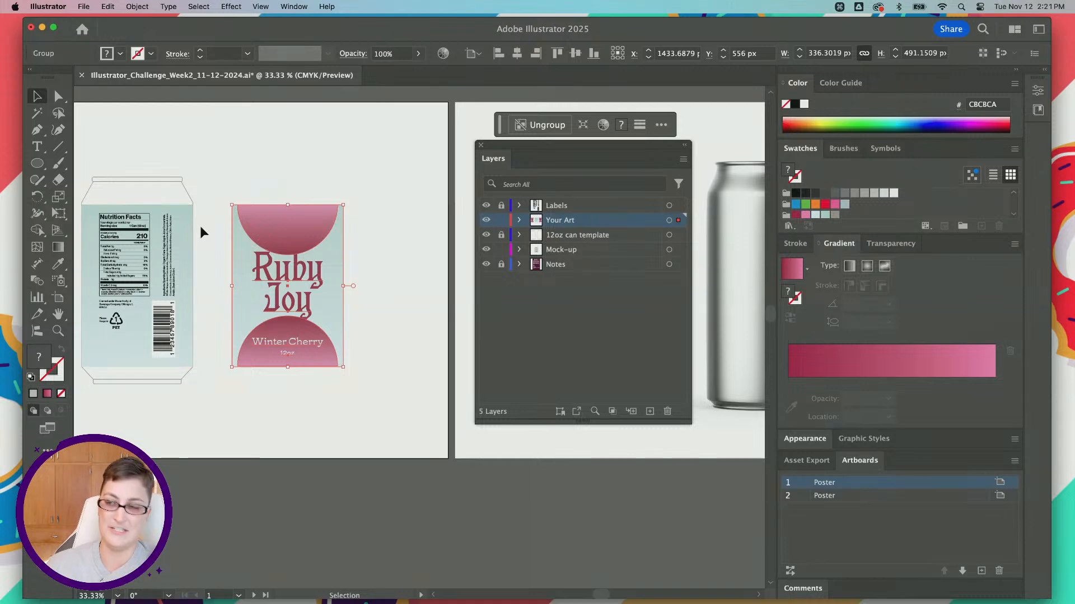
Step: Select the entire contents of the Mock-up and Your Art layers in turn, comparing them with the label copy alone
{"action": "left_click", "coordinate": [669, 250]}
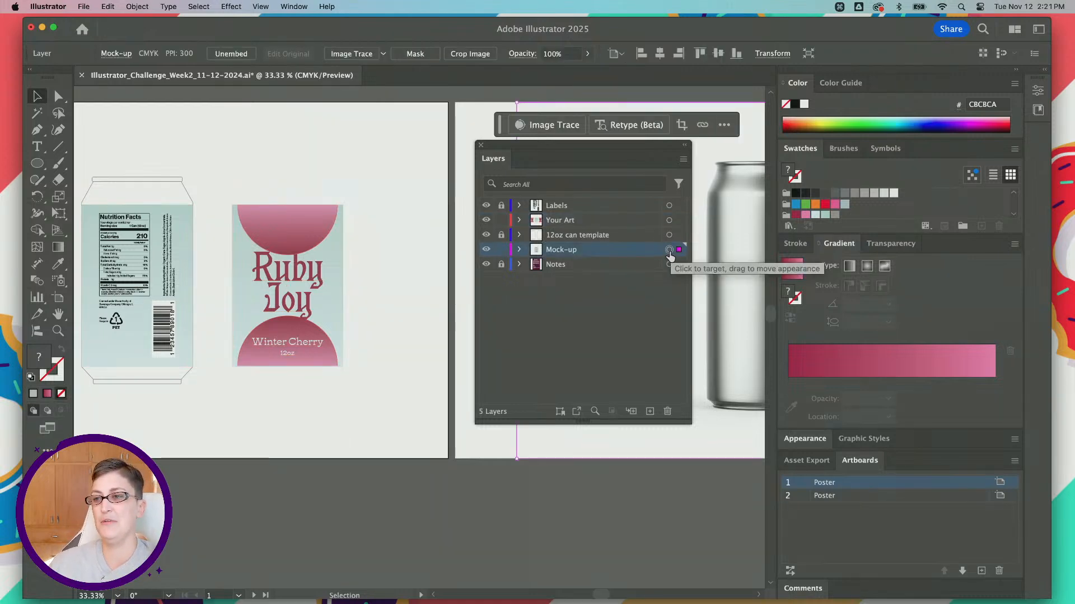
{"action": "left_click", "coordinate": [669, 221]}
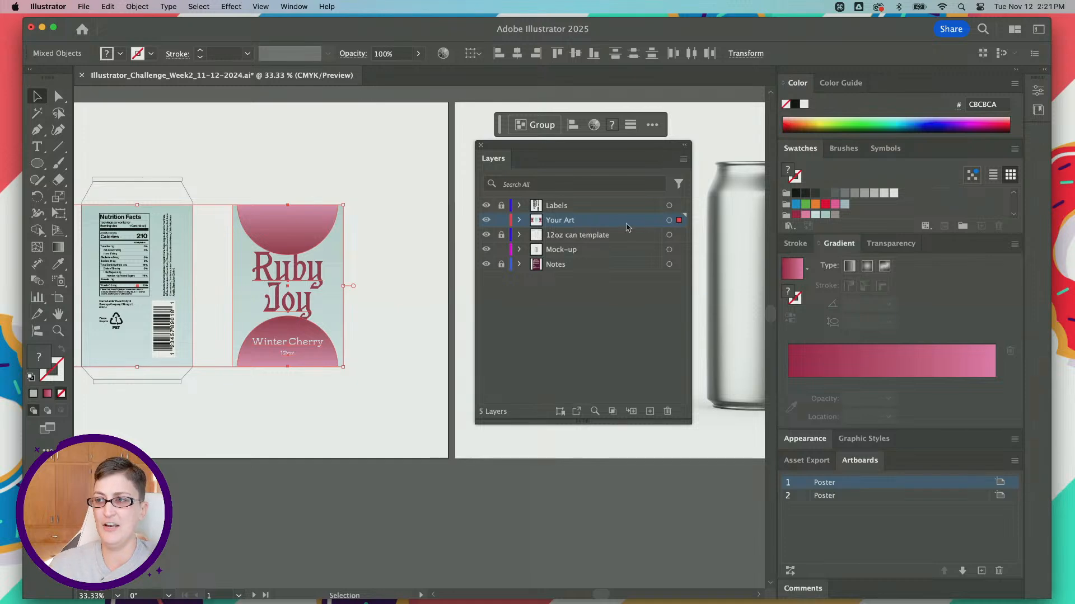
{"action": "scroll", "coordinate": [670, 226], "scroll_direction": "up", "scroll_amount": 3}
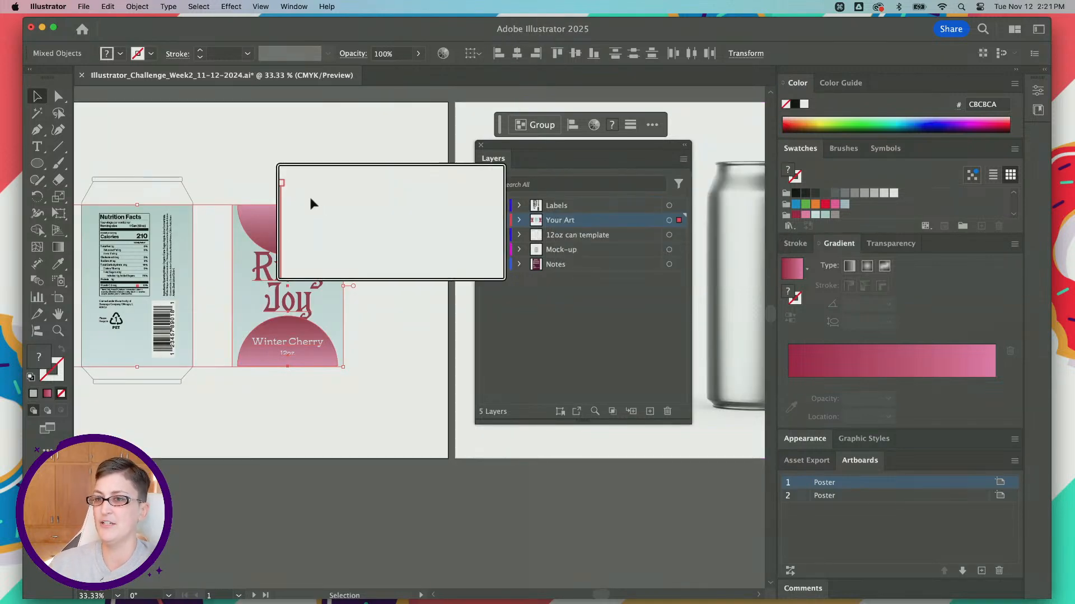
{"action": "left_click", "coordinate": [230, 174]}
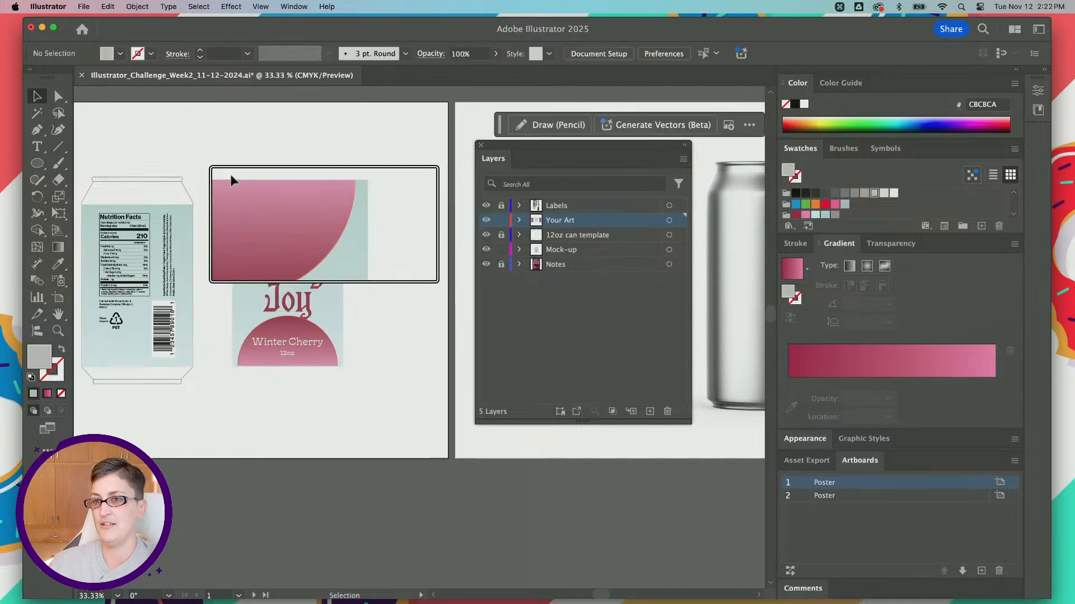
{"action": "left_click", "coordinate": [288, 244]}
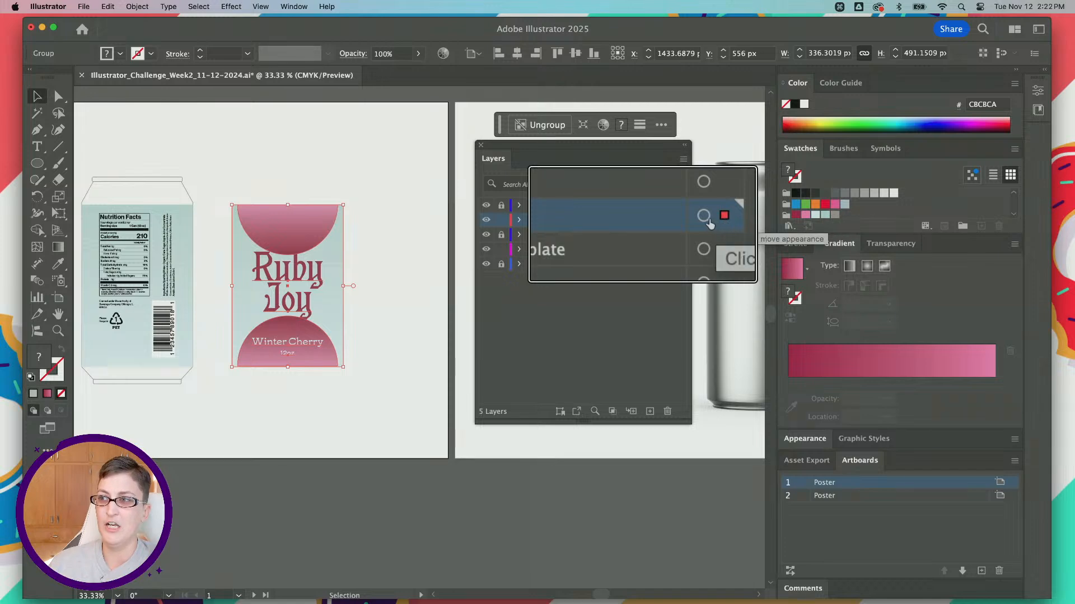
{"action": "left_click", "coordinate": [704, 218]}
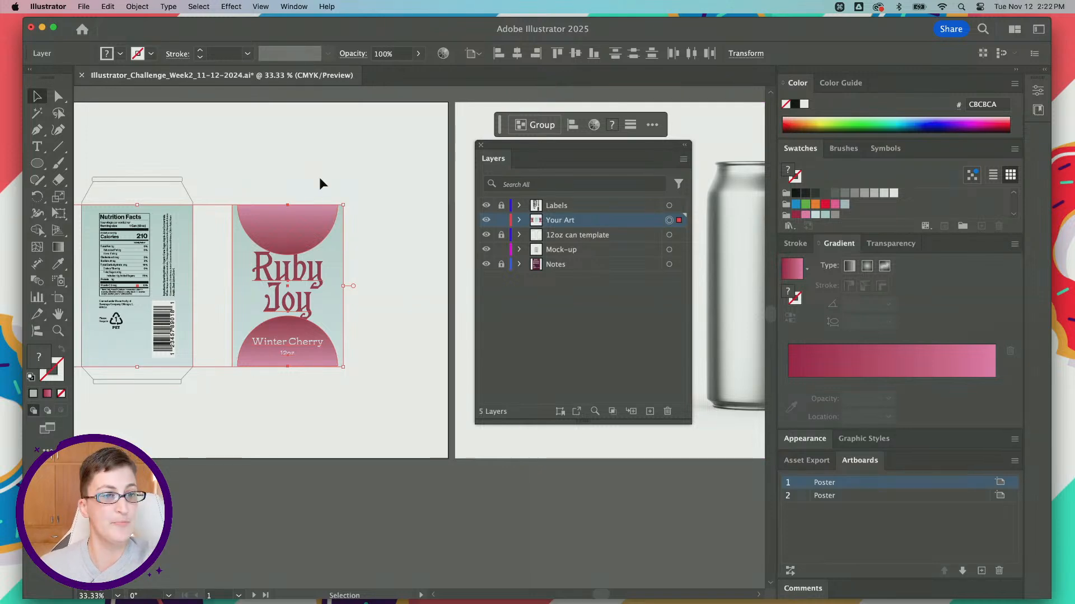
{"action": "left_click", "coordinate": [335, 179]}
Step: Move the copied label group from the Your Art layer to the Mock-up layer and expand that layer's contents
{"action": "left_click", "coordinate": [312, 250]}
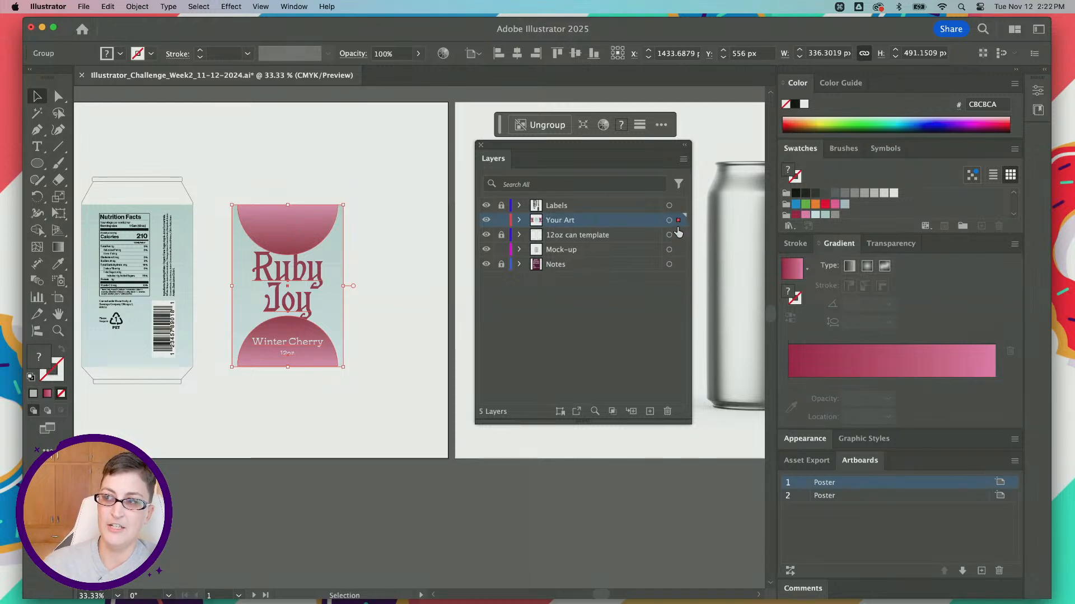
{"action": "left_click_drag", "start_coordinate": [678, 231], "coordinate": [678, 257]}
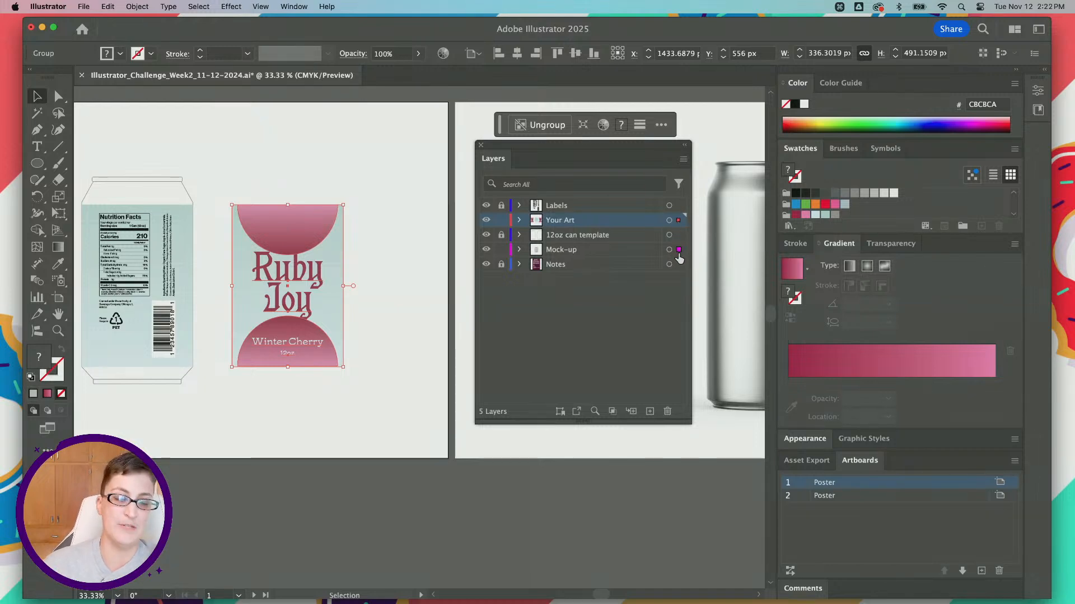
{"action": "left_click_drag", "start_coordinate": [678, 257], "coordinate": [678, 256]}
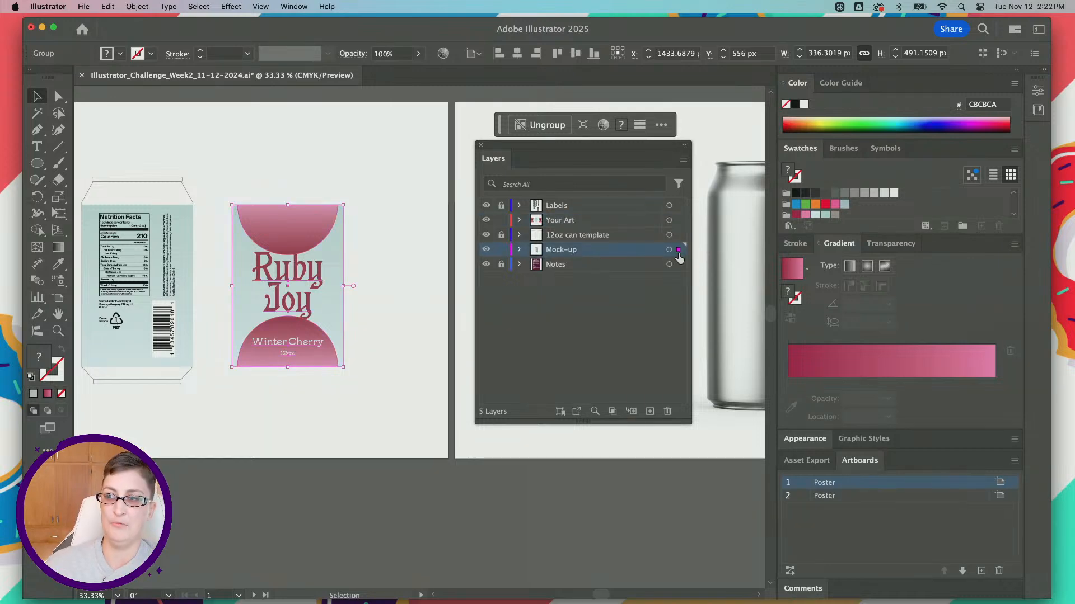
{"action": "left_click", "coordinate": [519, 250]}
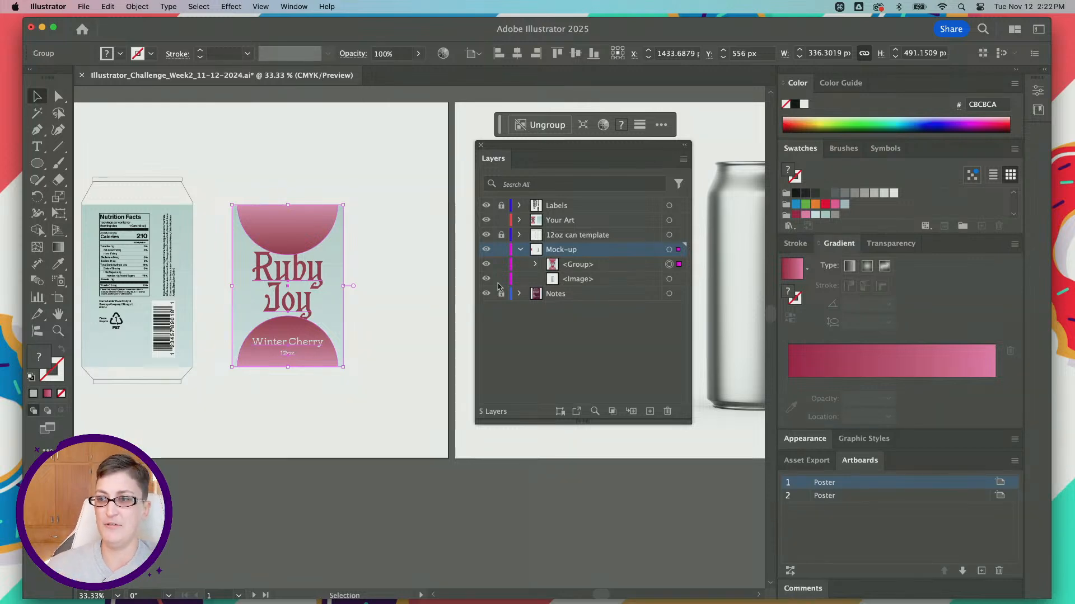
Step: Move the label group onto the second artboard, placing it over the front of the blank metal can
{"action": "scroll", "coordinate": [368, 261], "scroll_direction": "right", "scroll_amount": 5}
{"action": "left_click_drag", "start_coordinate": [115, 257], "coordinate": [415, 256]}
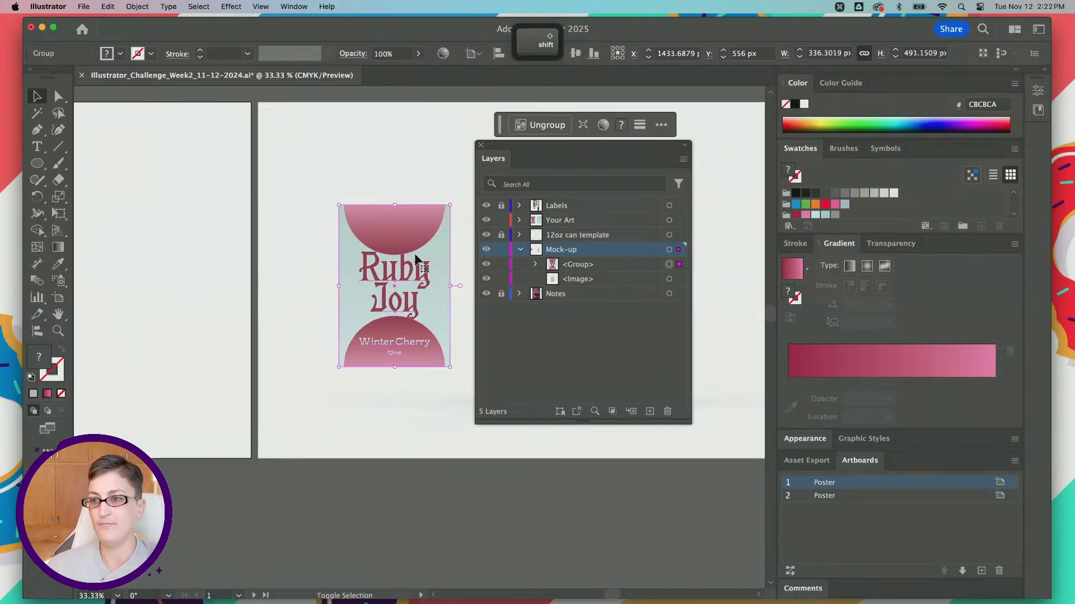
{"action": "scroll", "coordinate": [415, 256], "scroll_direction": "right", "scroll_amount": 5}
{"action": "left_click_drag", "start_coordinate": [245, 269], "coordinate": [429, 266]}
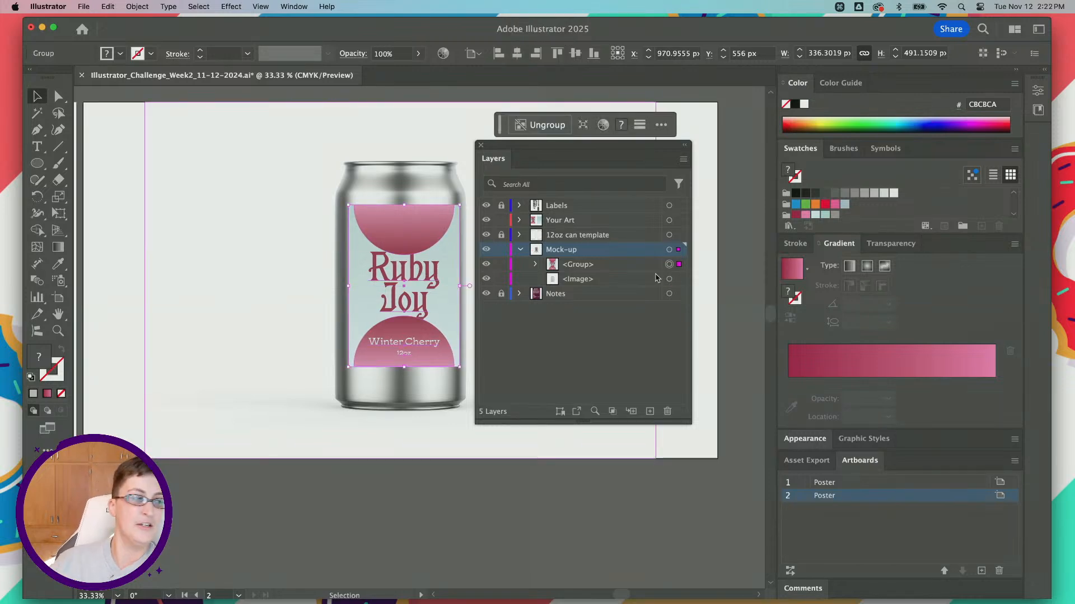
{"action": "left_click", "coordinate": [329, 269]}
Step: Examine the label group and the can image on the mock-up artboard by selecting each one separately
{"action": "scroll", "coordinate": [329, 269], "scroll_direction": "right", "scroll_amount": 3}
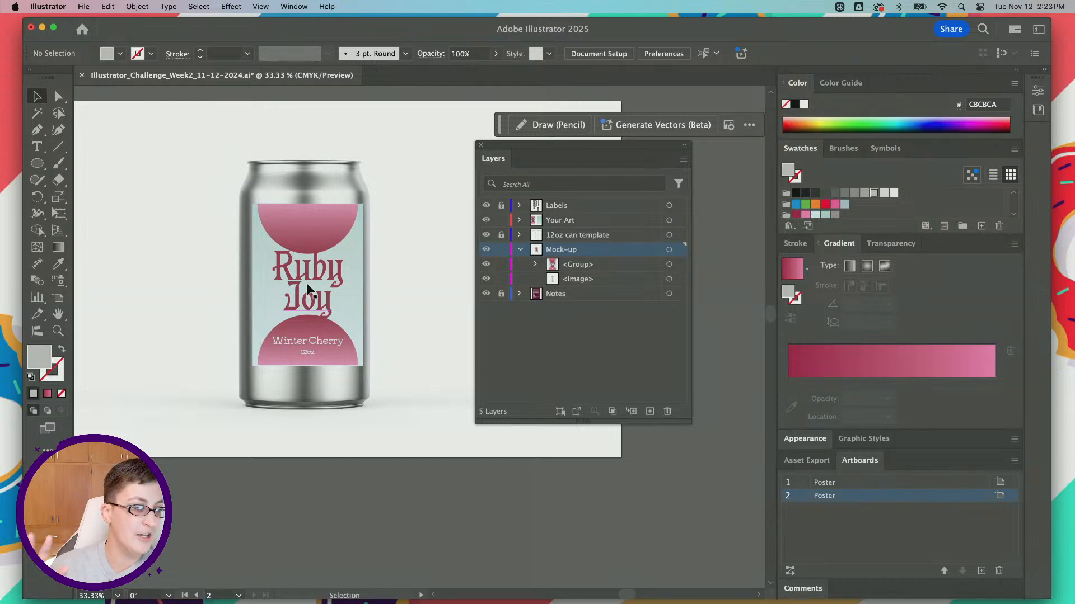
{"action": "scroll", "coordinate": [307, 289], "scroll_direction": "up", "scroll_amount": 2}
{"action": "left_click", "coordinate": [305, 293]}
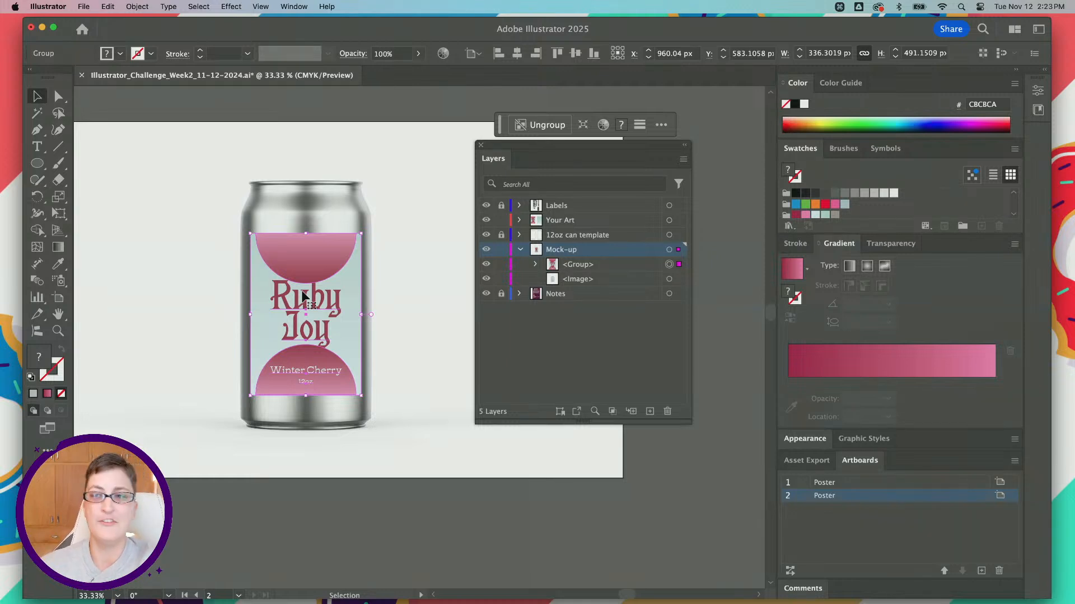
{"action": "left_click", "coordinate": [298, 184]}
{"action": "left_click", "coordinate": [364, 510]}
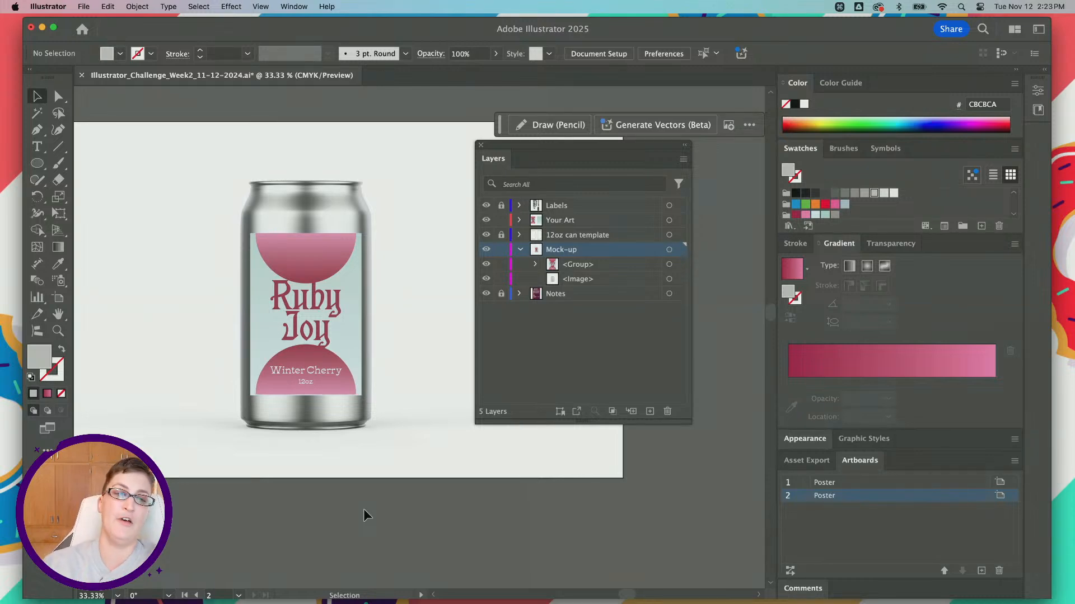
{"action": "scroll", "coordinate": [364, 508], "scroll_direction": "left", "scroll_amount": 1}
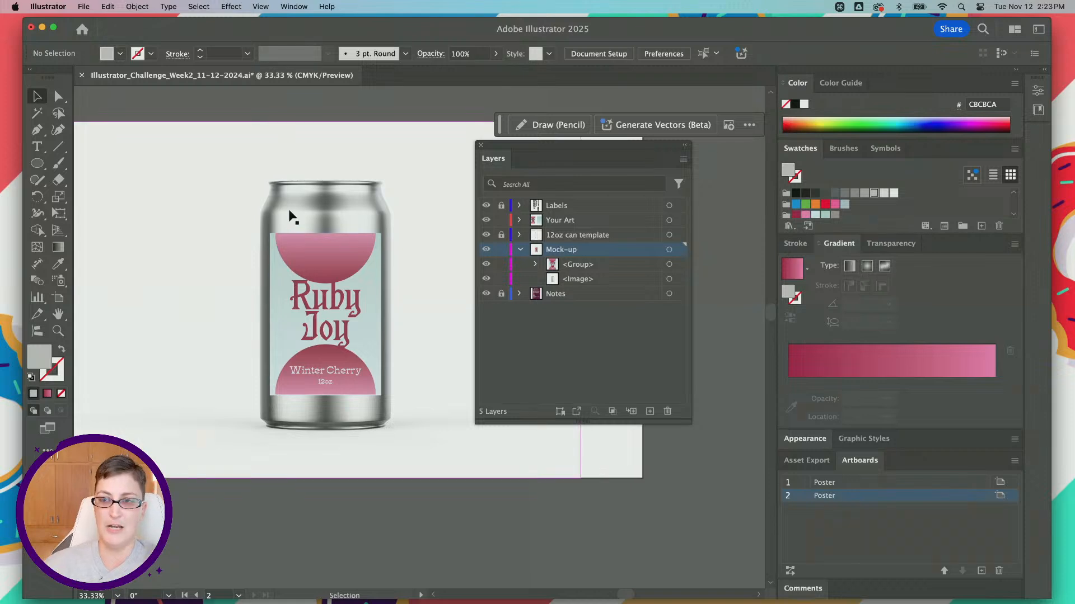
{"action": "left_click", "coordinate": [207, 220]}
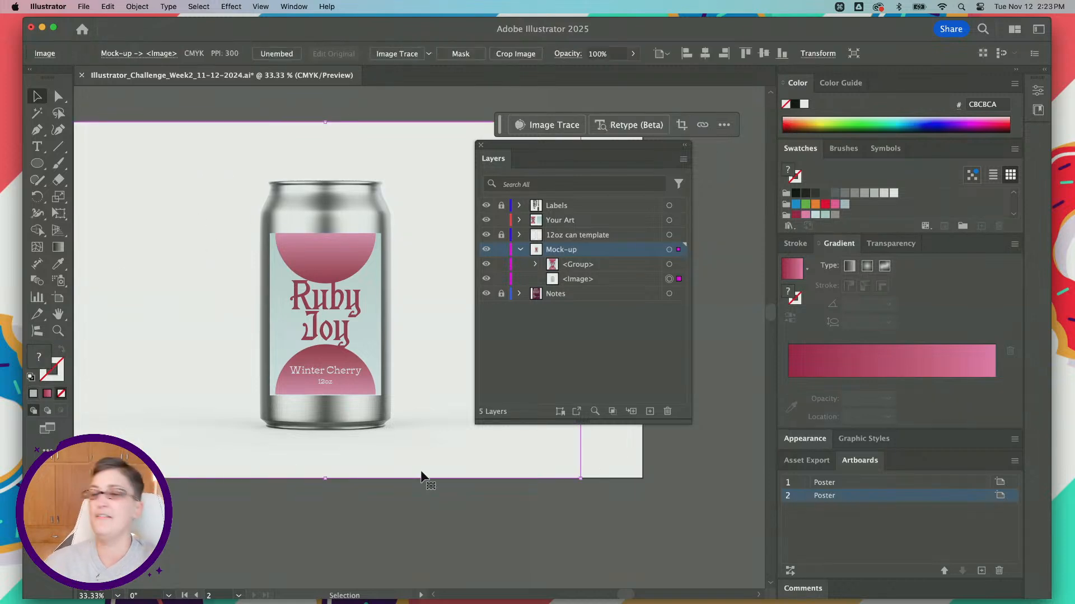
{"action": "left_click", "coordinate": [397, 508]}
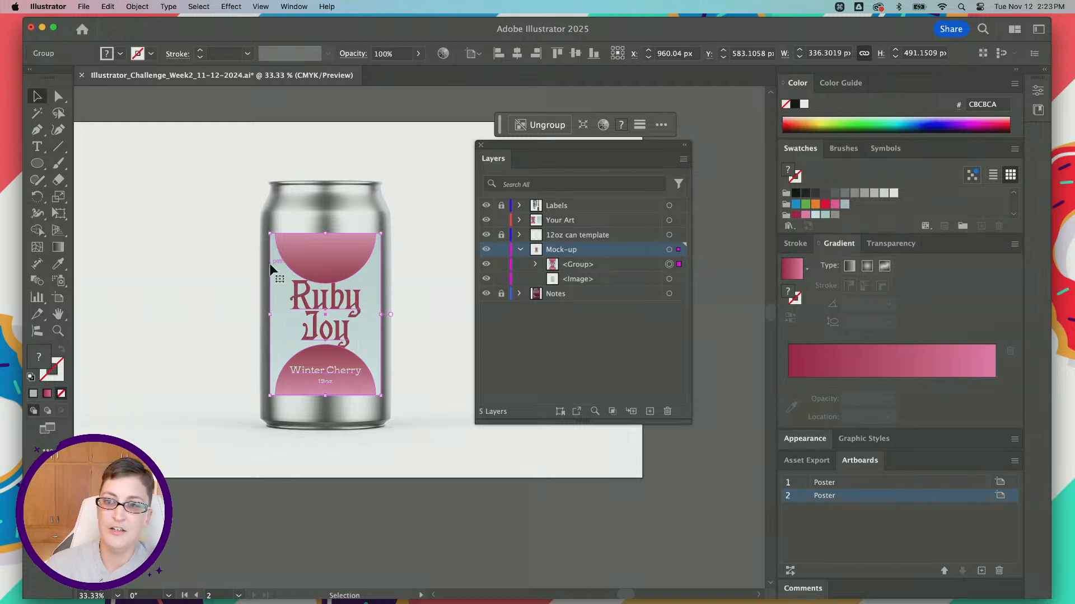
Step: Enlarge the label group proportionally to about 450 by 657 px and position it to cover the can's body
{"action": "left_click_drag", "start_coordinate": [271, 234], "coordinate": [241, 220]}
{"action": "left_click_drag", "start_coordinate": [382, 395], "coordinate": [419, 428]}
{"action": "left_click_drag", "start_coordinate": [252, 427], "coordinate": [250, 429]}
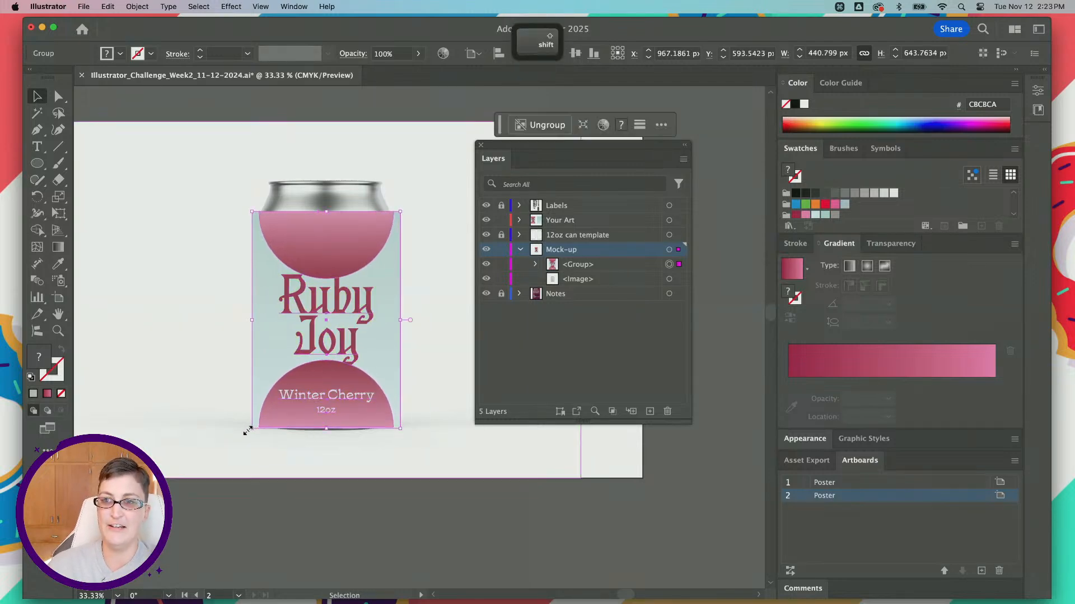
{"action": "left_click_drag", "start_coordinate": [311, 358], "coordinate": [313, 355]}
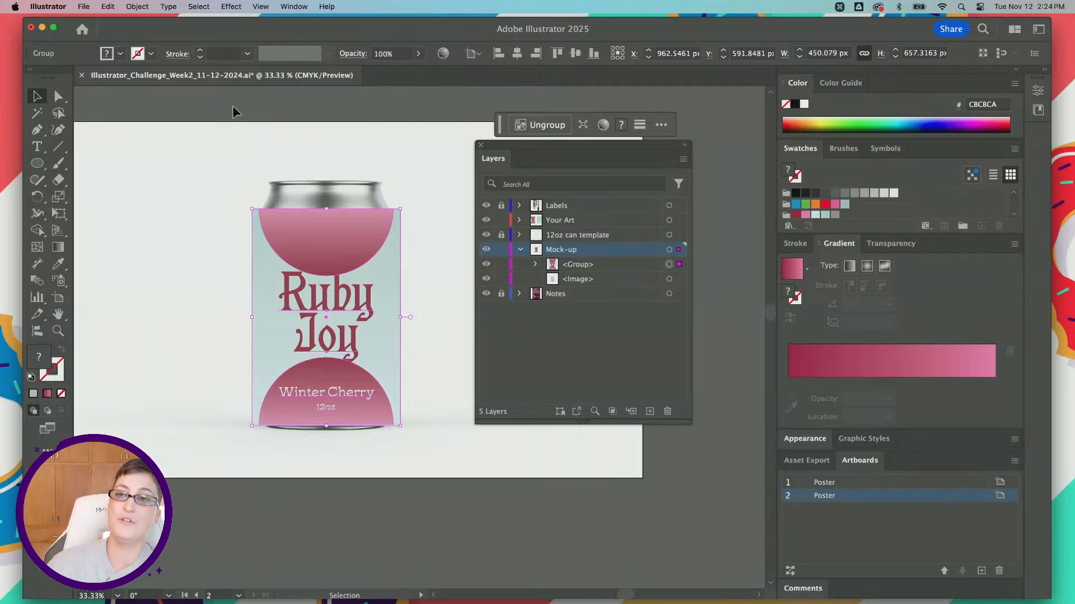
Step: Create a mockup from the label group and can image, using everything on the Mock-up layer
{"action": "left_click", "coordinate": [668, 248]}
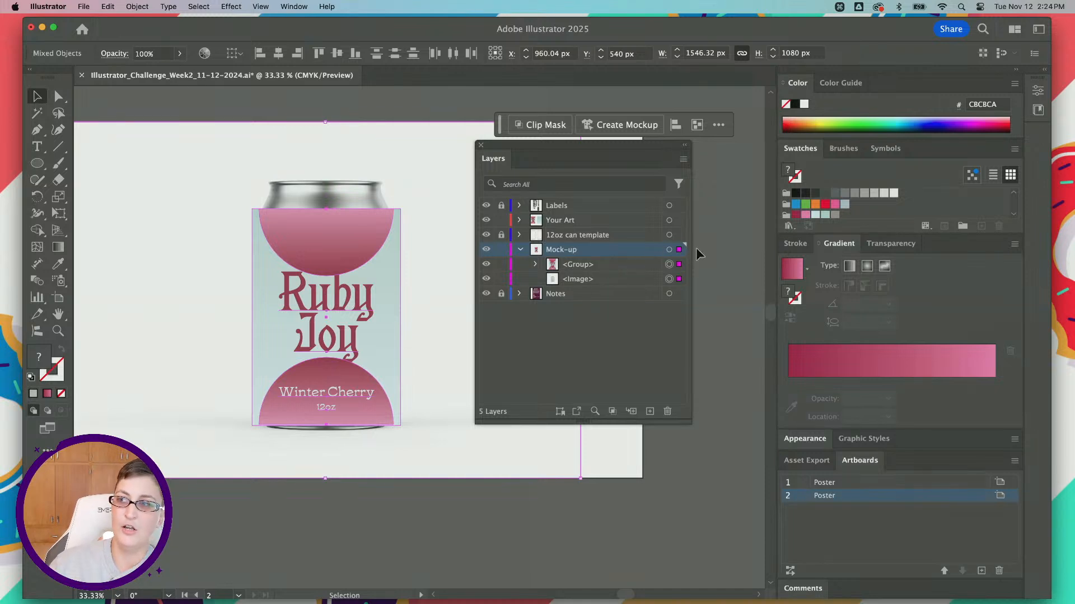
{"action": "left_click", "coordinate": [670, 250]}
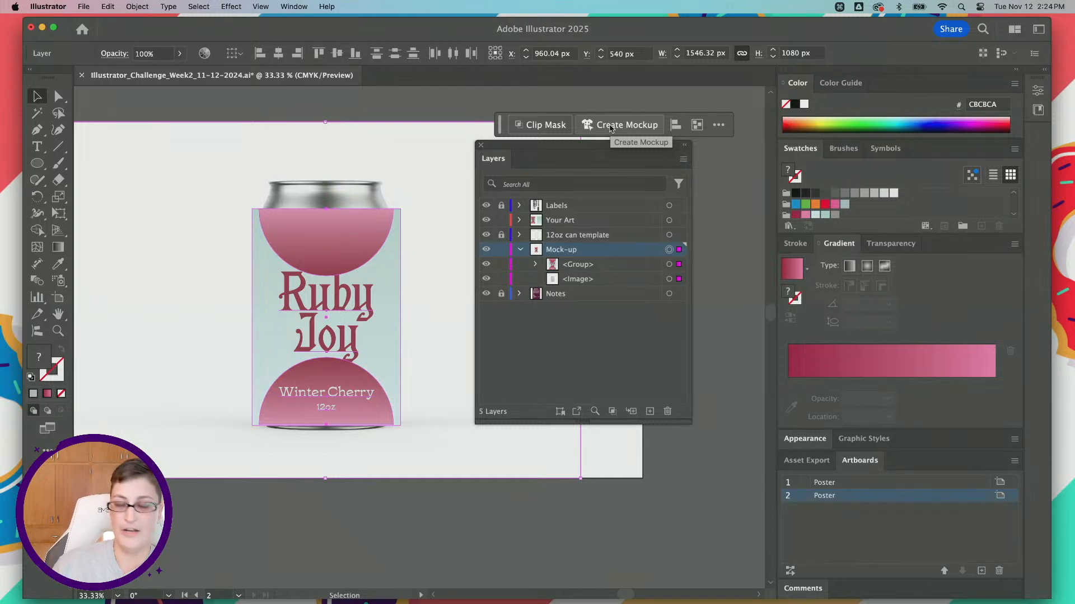
{"action": "left_click", "coordinate": [137, 6]}
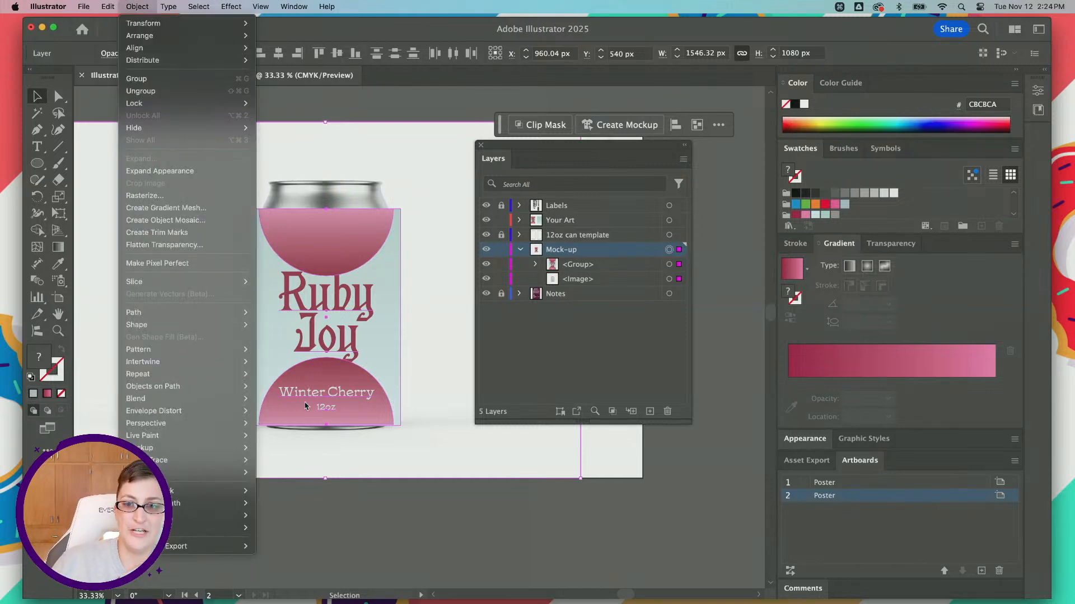
{"action": "mouse_move", "coordinate": [291, 4]}
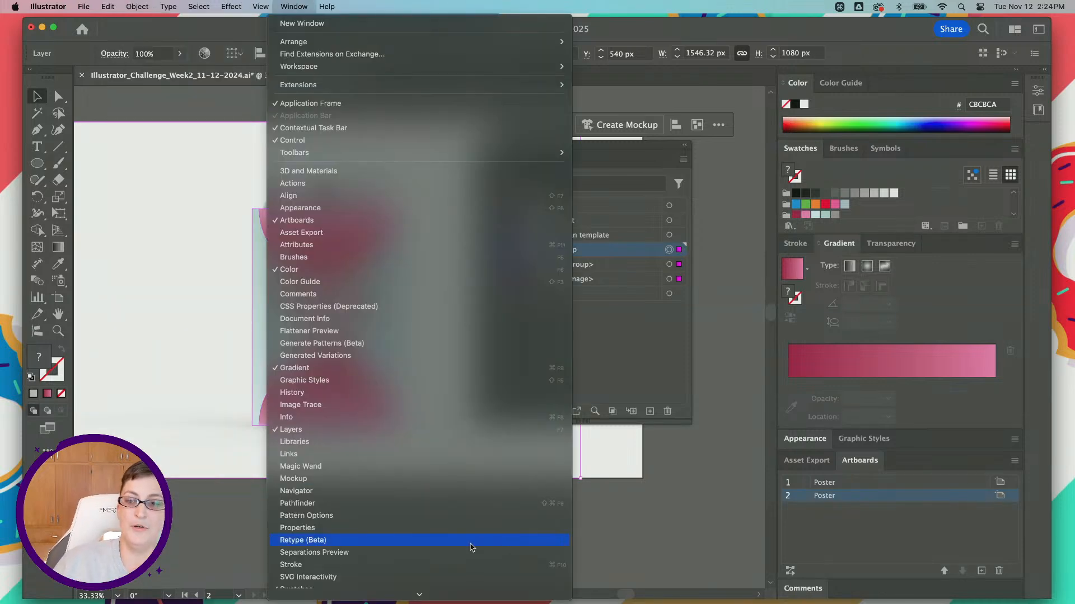
{"action": "left_click", "coordinate": [281, 6]}
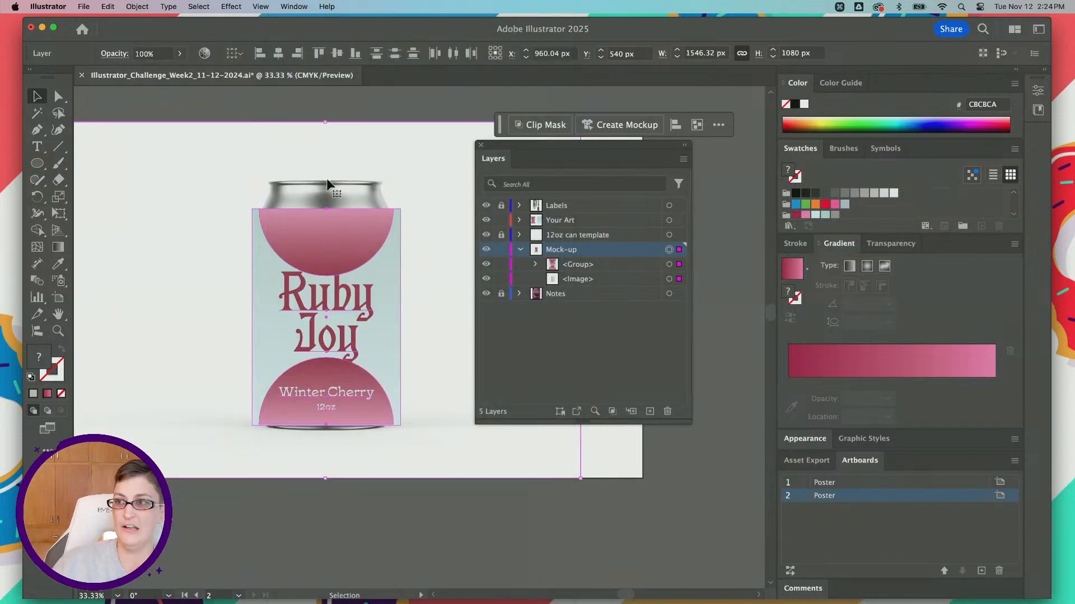
{"action": "left_click", "coordinate": [605, 131]}
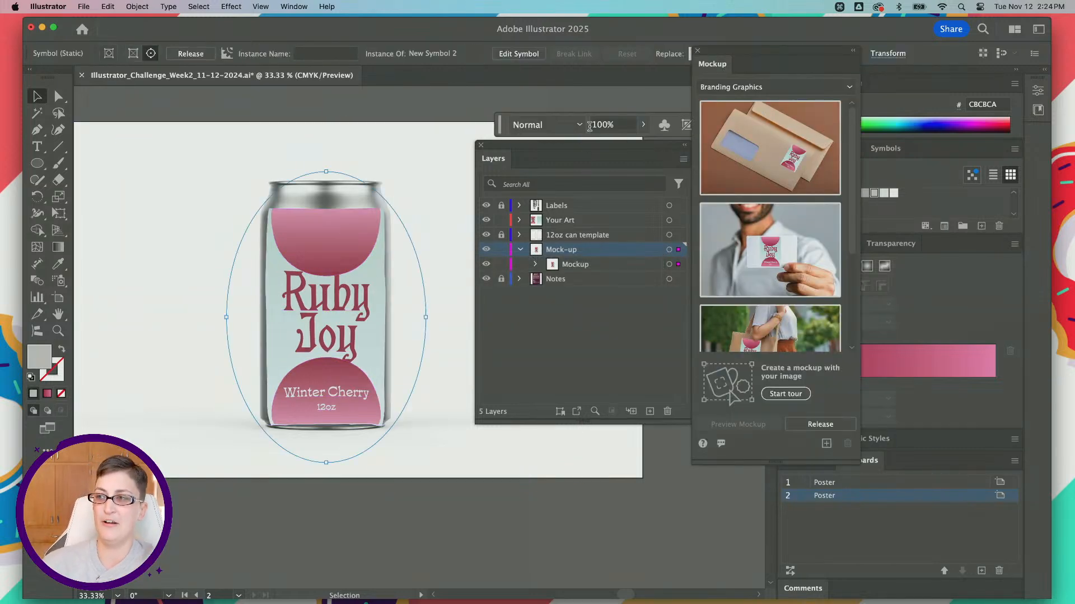
Step: Look through the mockup template categories and the Branding Graphics previews showing the label
{"action": "left_click", "coordinate": [850, 87]}
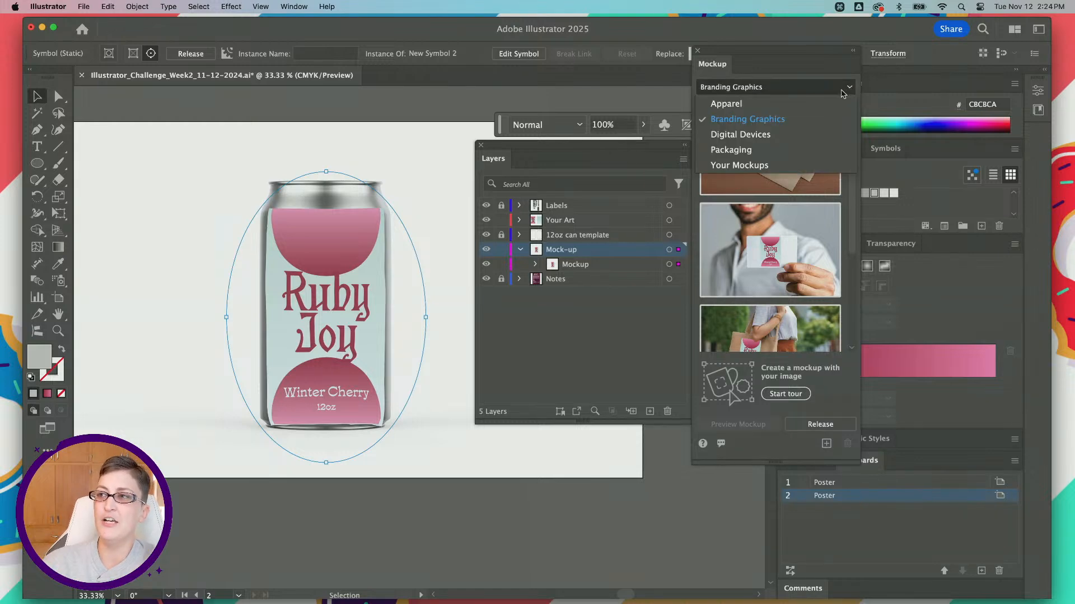
{"action": "left_click", "coordinate": [815, 89]}
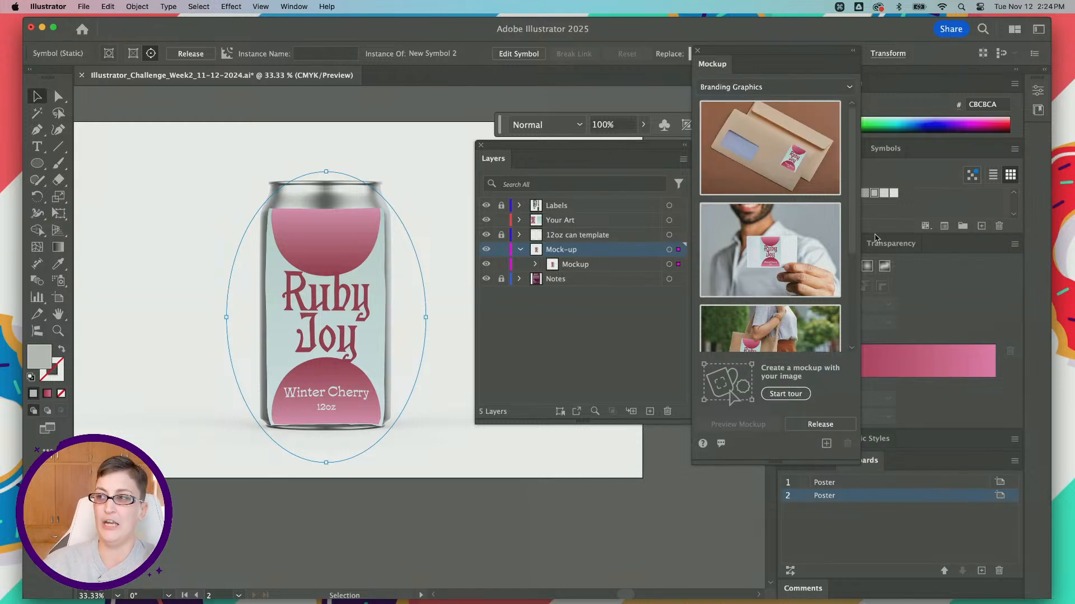
{"action": "scroll", "coordinate": [770, 261], "scroll_direction": "down", "scroll_amount": 5}
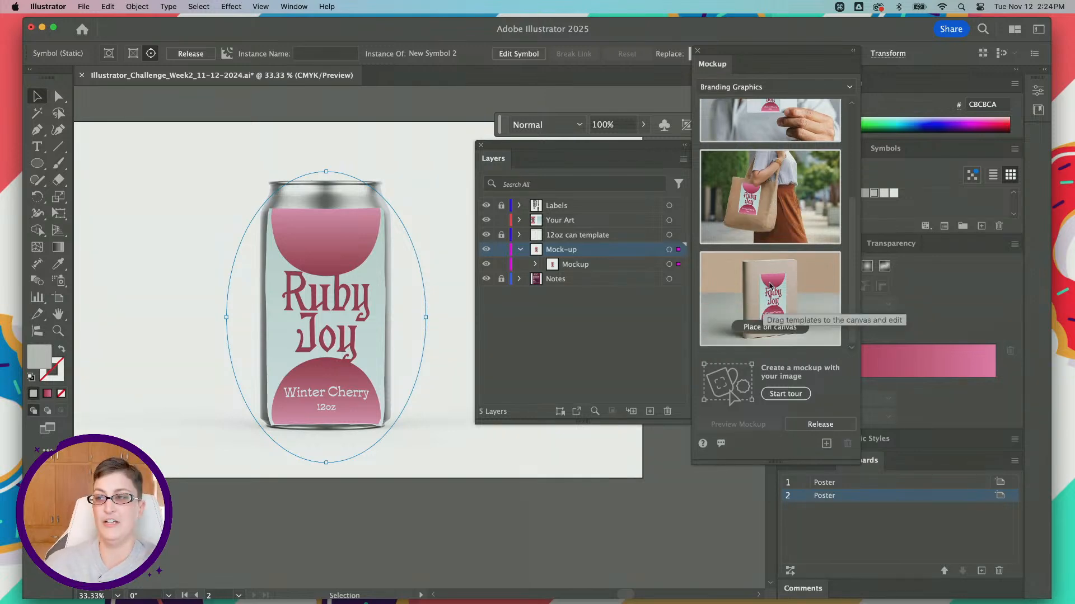
{"action": "scroll", "coordinate": [770, 287], "scroll_direction": "up", "scroll_amount": 3}
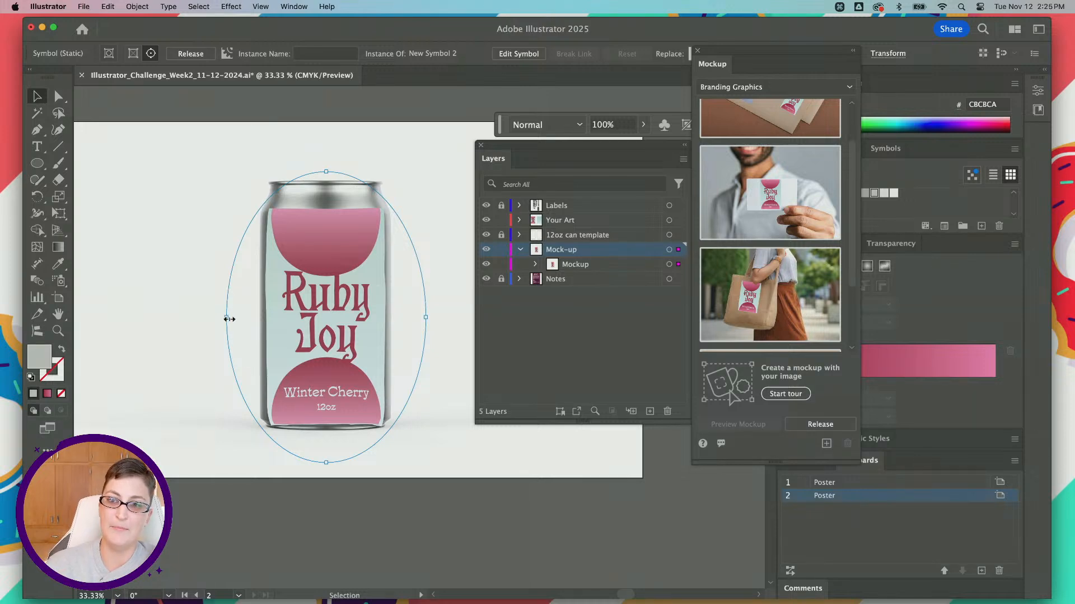
Step: Try rotating the label slightly on the can mockup and undo the rotation
{"action": "left_click_drag", "start_coordinate": [230, 319], "coordinate": [228, 319]}
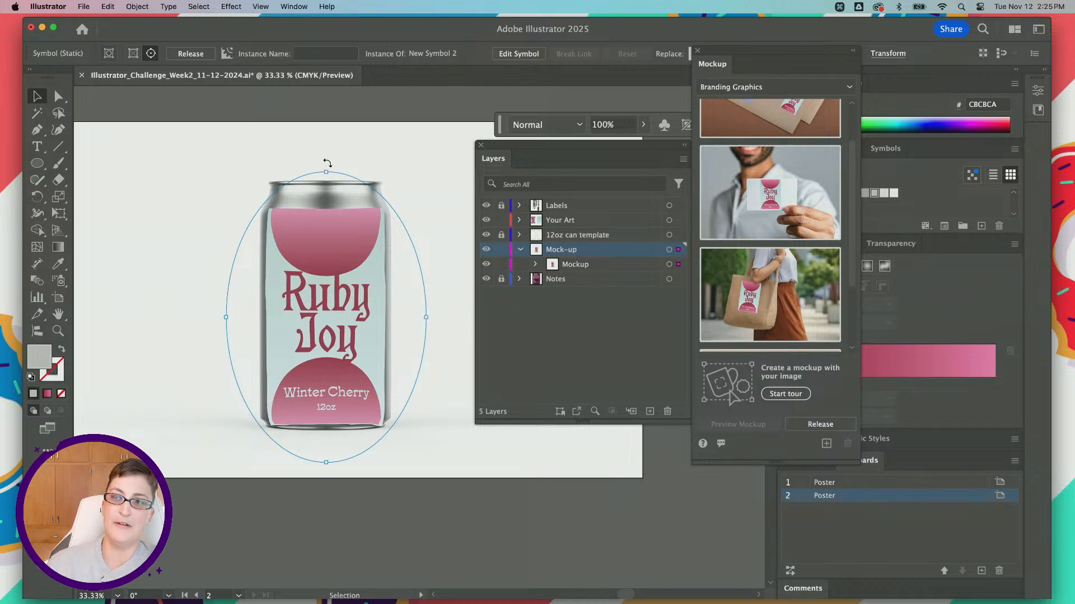
{"action": "mouse_move", "coordinate": [329, 163]}
{"action": "left_mouse_down"}
{"action": "mouse_move", "coordinate": [390, 181]}
{"action": "mouse_move", "coordinate": [321, 166]}
{"action": "left_mouse_up"}
{"action": "key", "text": "super+z"}
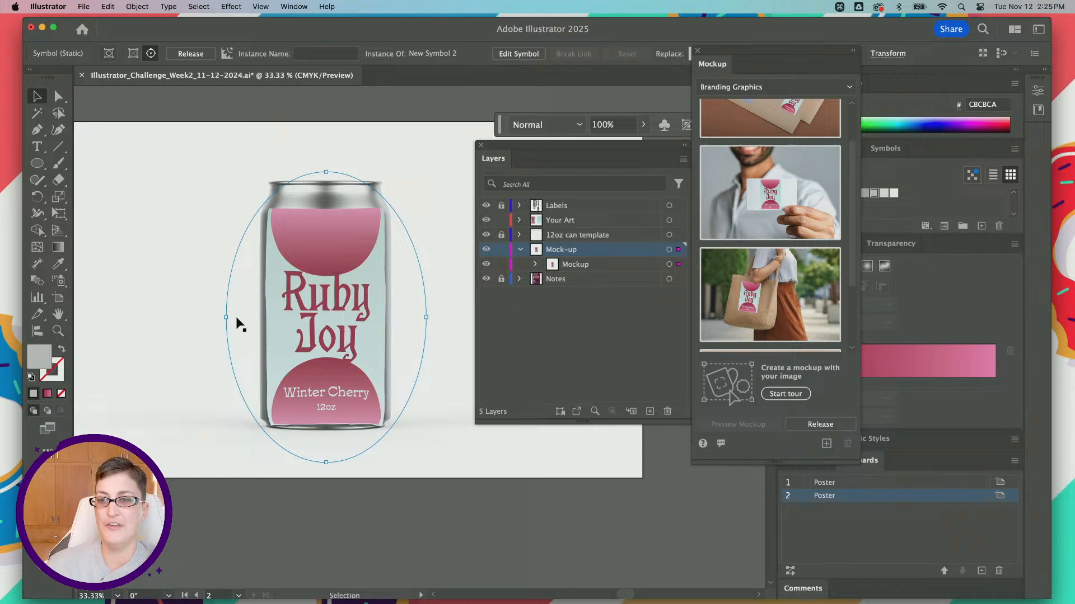
Step: Widen the wrapped label to reach both sides of the can and reduce its height to fit the can's body
{"action": "mouse_move", "coordinate": [225, 317]}
{"action": "left_mouse_down"}
{"action": "mouse_move", "coordinate": [216, 321]}
{"action": "mouse_move", "coordinate": [252, 318]}
{"action": "mouse_move", "coordinate": [220, 311]}
{"action": "mouse_move", "coordinate": [228, 318]}
{"action": "left_mouse_up"}
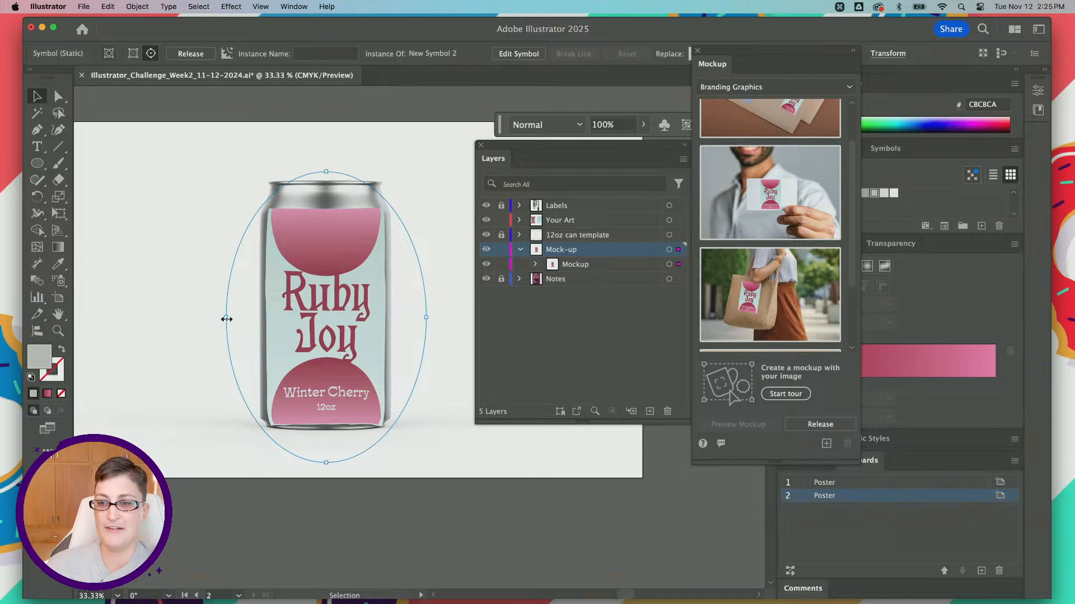
{"action": "left_click_drag", "start_coordinate": [226, 319], "coordinate": [199, 318]}
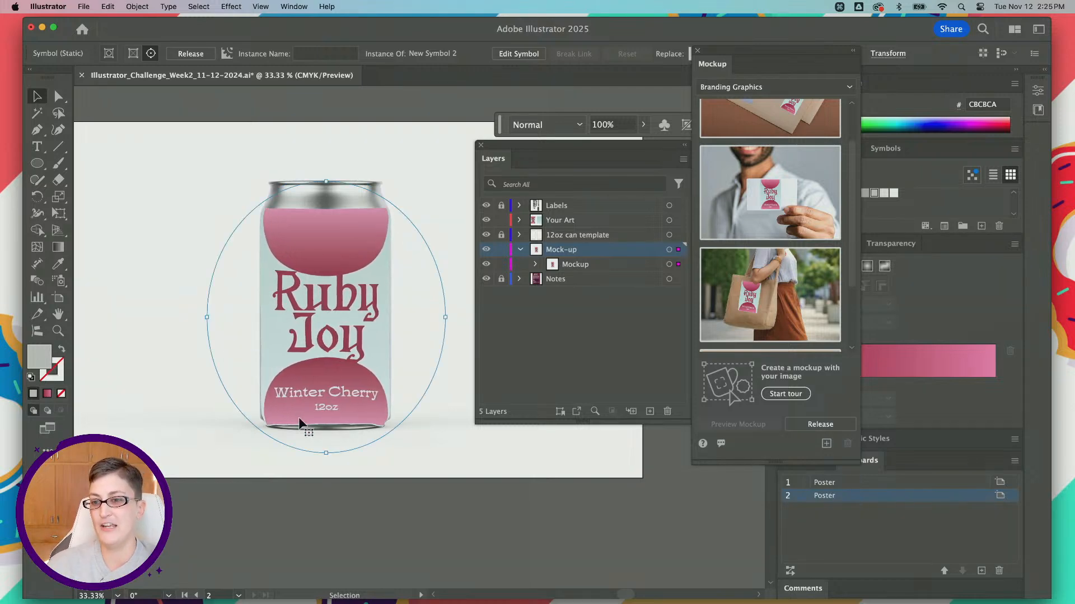
{"action": "left_click_drag", "start_coordinate": [327, 455], "coordinate": [325, 449]}
{"action": "left_click_drag", "start_coordinate": [210, 316], "coordinate": [206, 317]}
{"action": "left_click_drag", "start_coordinate": [327, 448], "coordinate": [327, 449]}
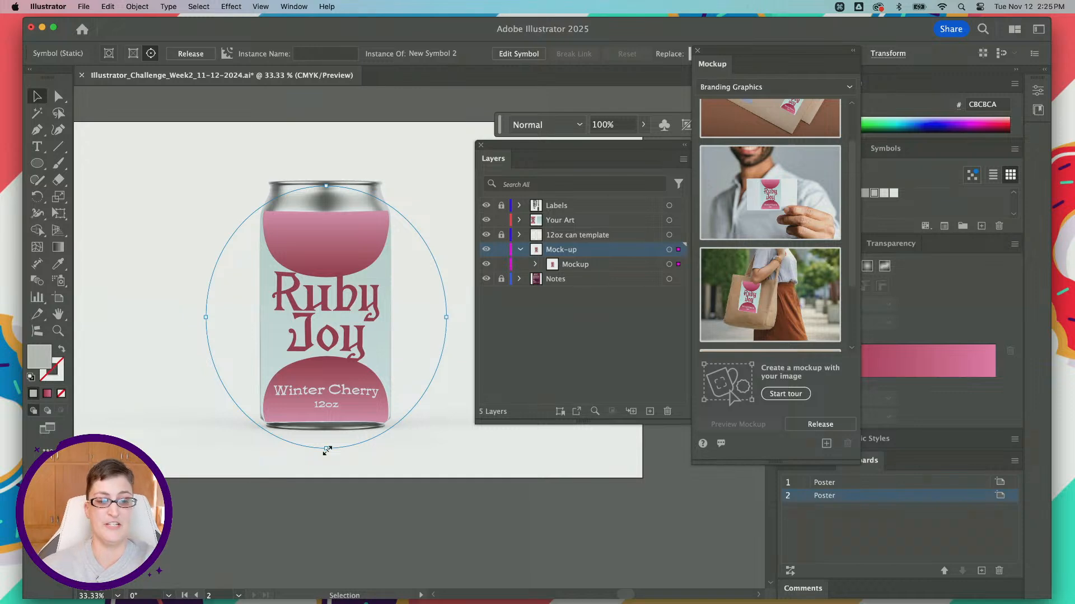
Step: Deselect the can mockup and set up an Export for Screens of both artboards in PNG format
{"action": "left_click", "coordinate": [134, 127]}
{"action": "scroll", "coordinate": [136, 120], "scroll_direction": "left", "scroll_amount": 2}
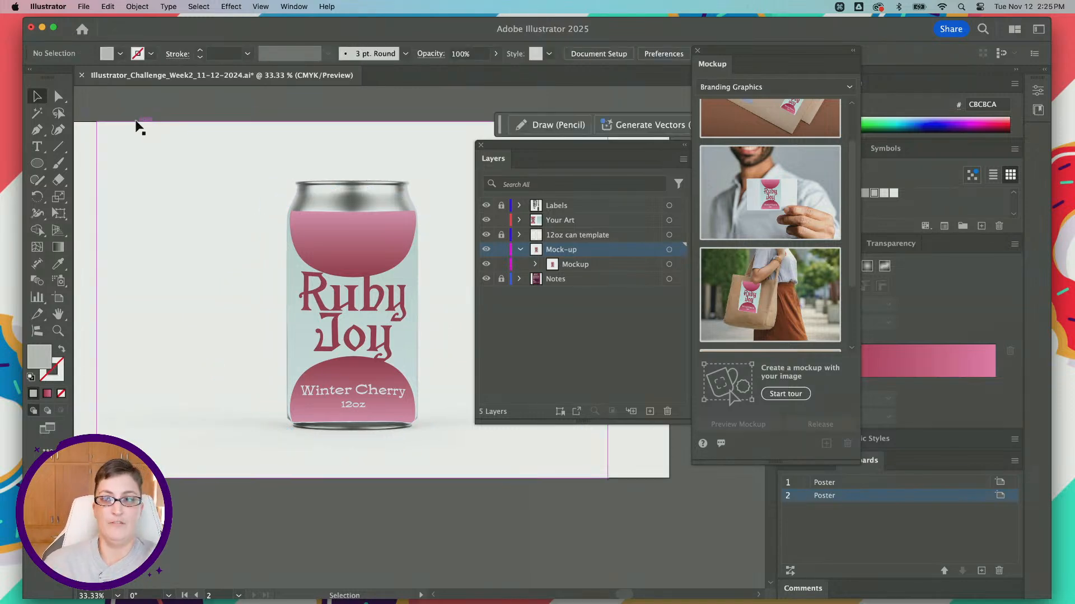
{"action": "key", "text": "super+minus"}
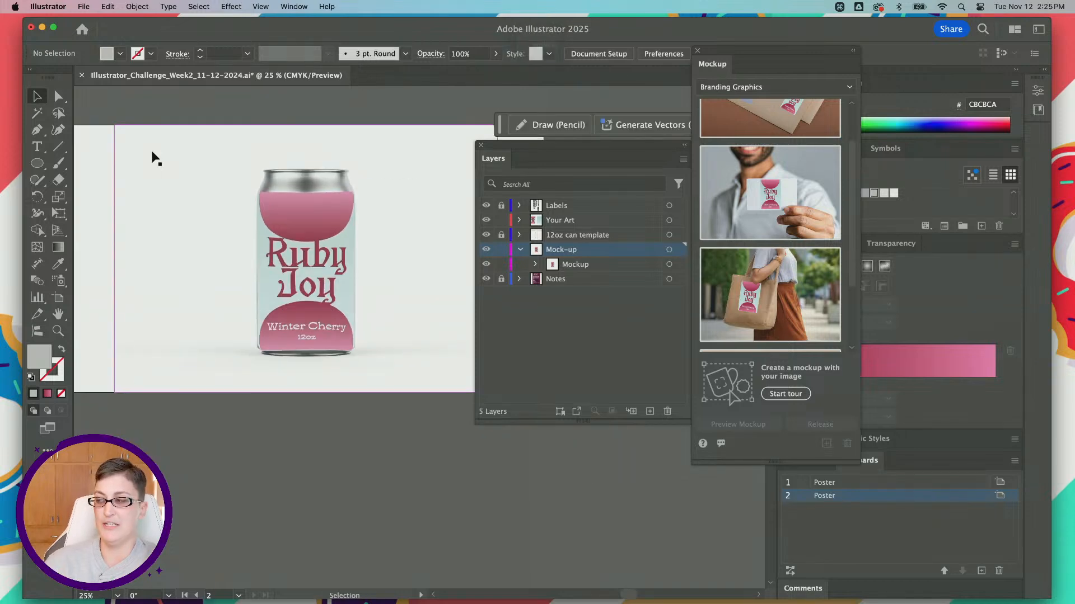
{"action": "left_click", "coordinate": [90, 7]}
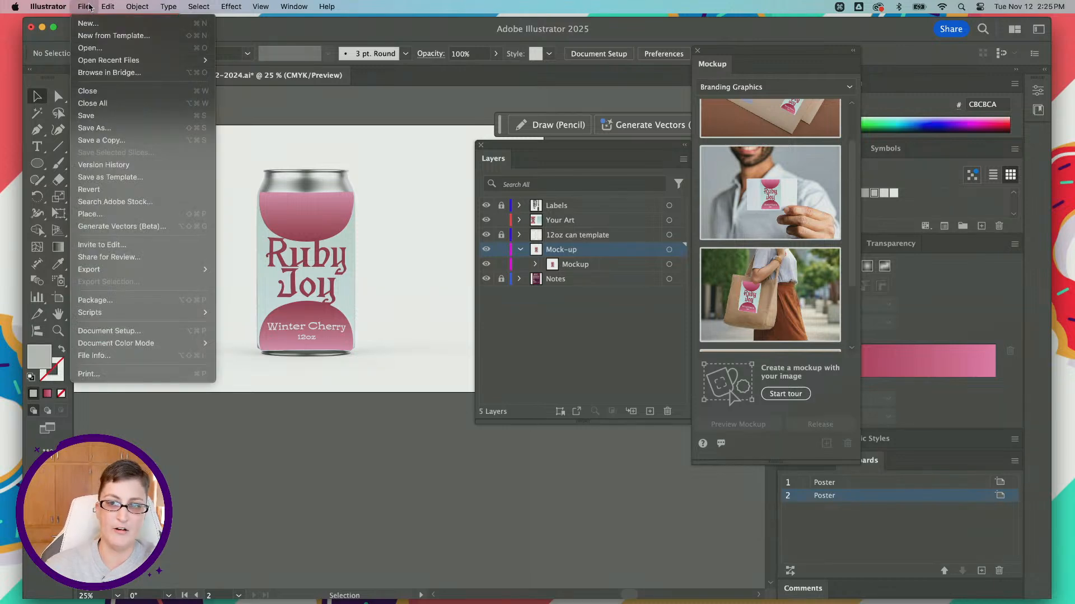
{"action": "mouse_move", "coordinate": [142, 274]}
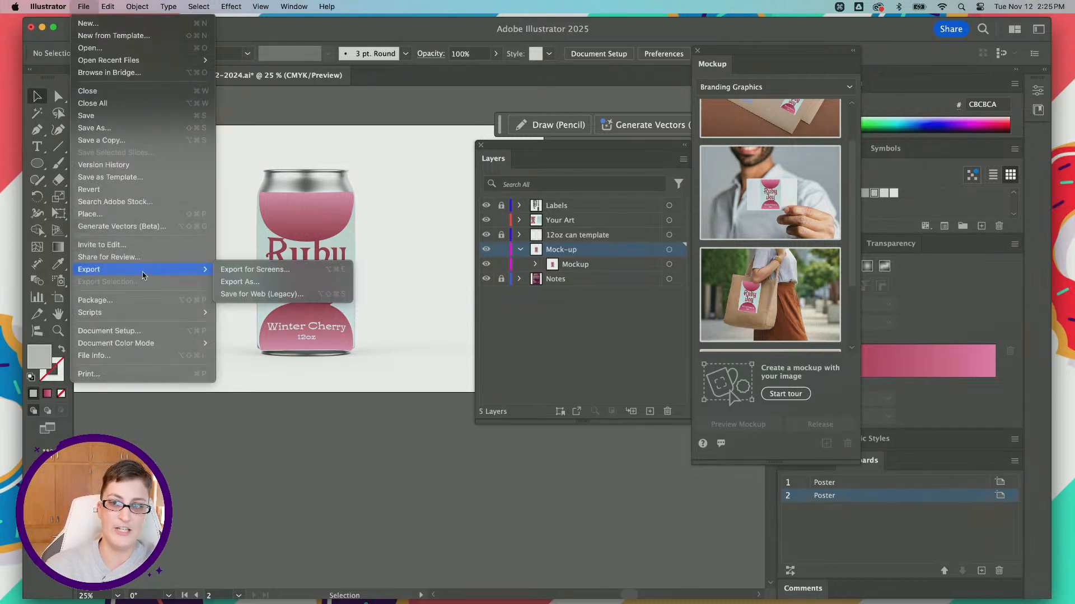
{"action": "left_click", "coordinate": [246, 270]}
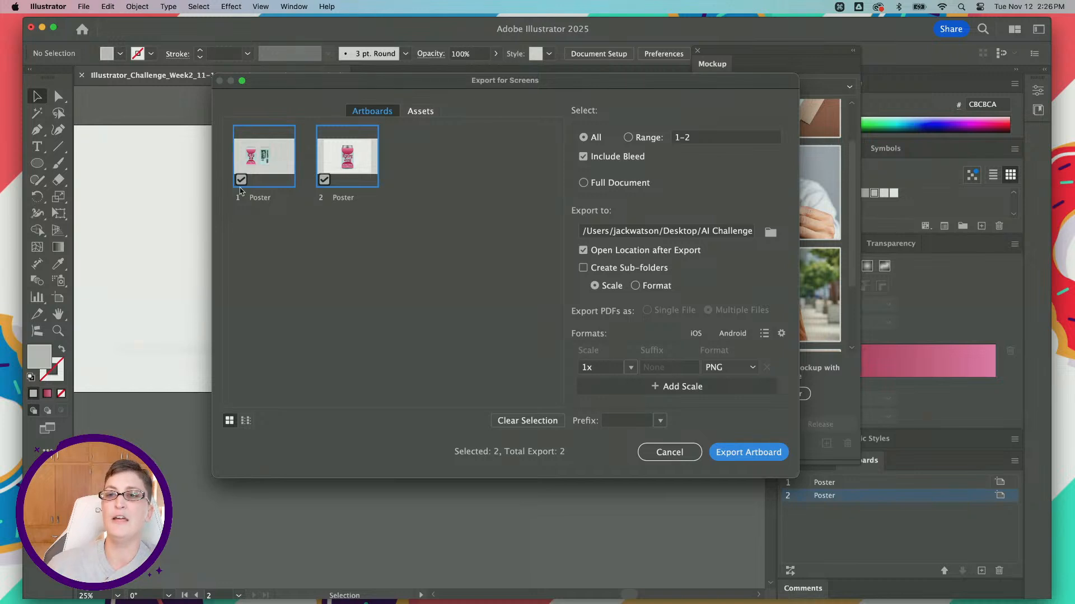
{"action": "left_click", "coordinate": [741, 368]}
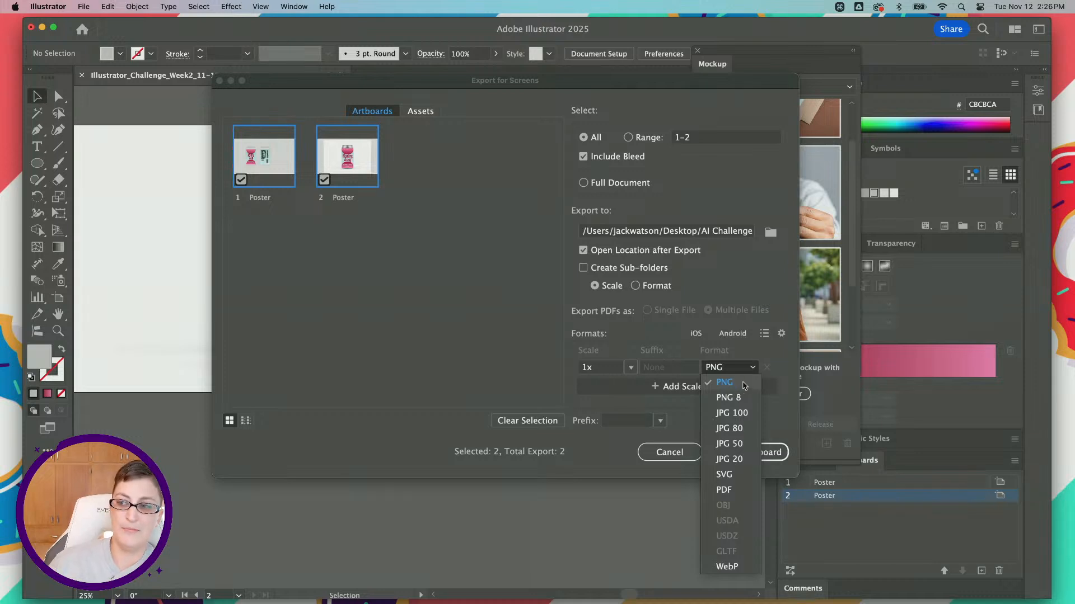
{"action": "left_click", "coordinate": [754, 374]}
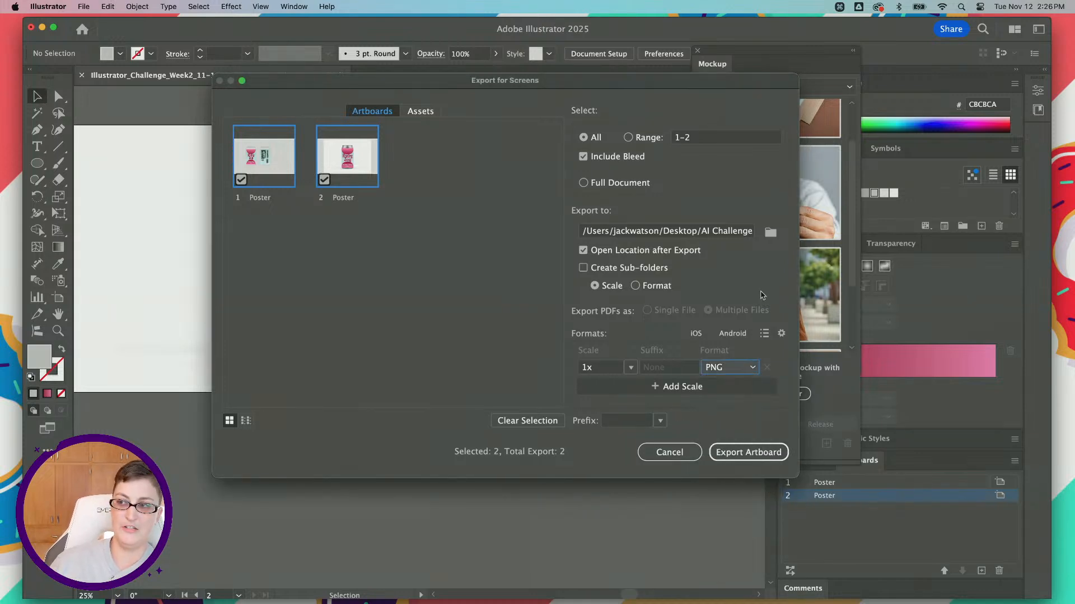
Step: Set the Desktop folder as the export location and export both artboards
{"action": "left_click", "coordinate": [771, 232]}
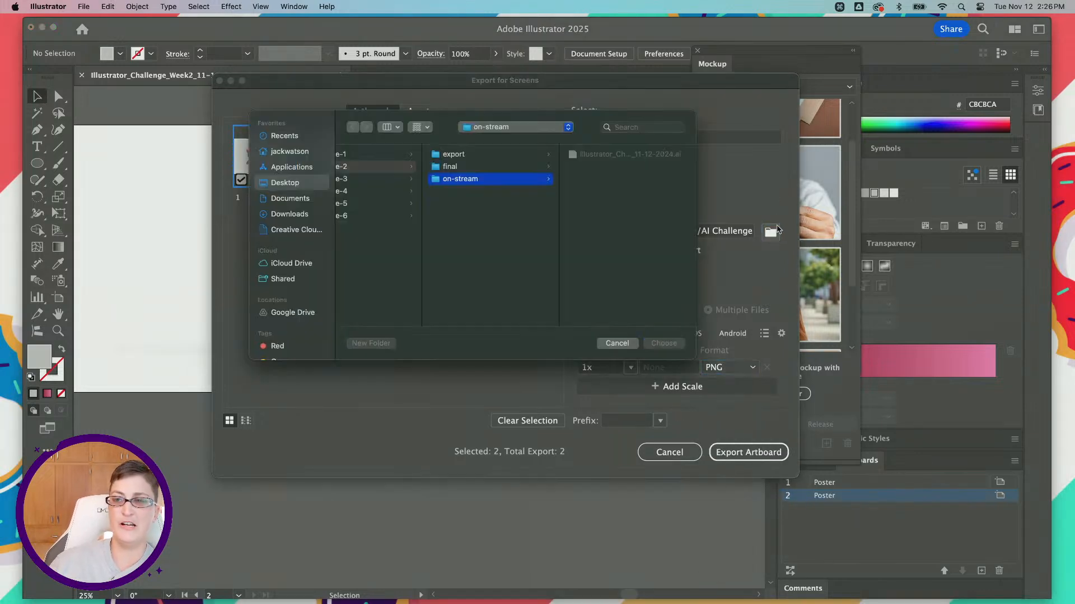
{"action": "left_click", "coordinate": [277, 185]}
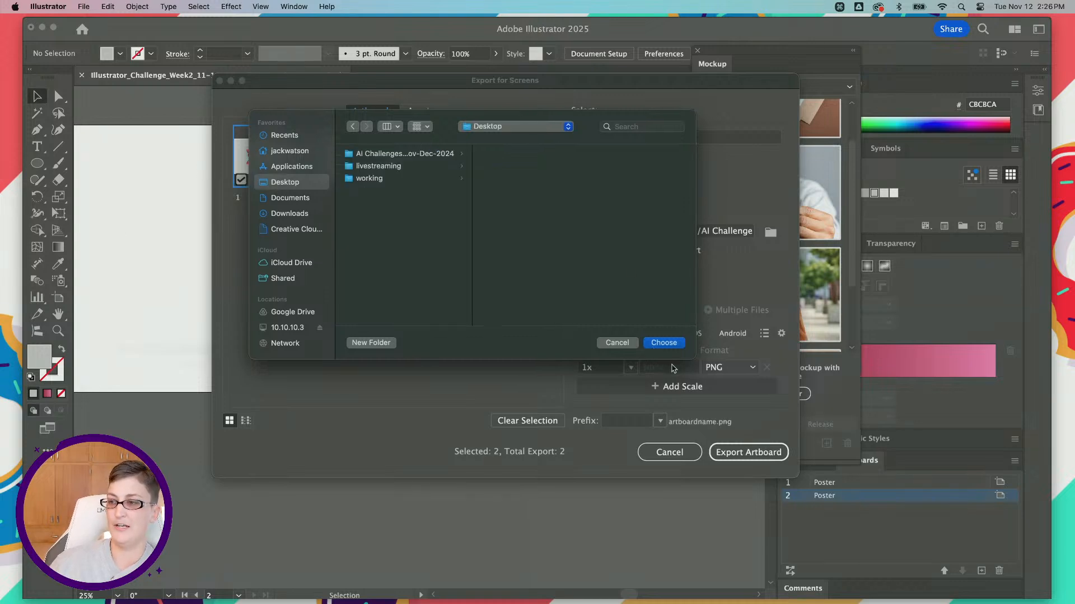
{"action": "left_click", "coordinate": [671, 344]}
{"action": "left_click", "coordinate": [749, 452]}
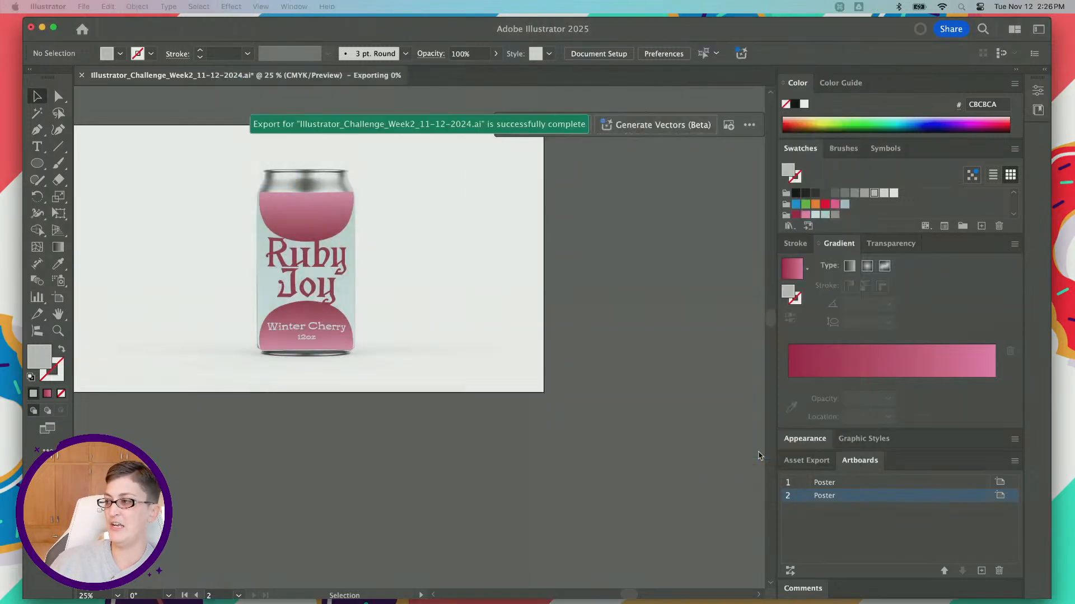
{"action": "key", "text": "super+w"}
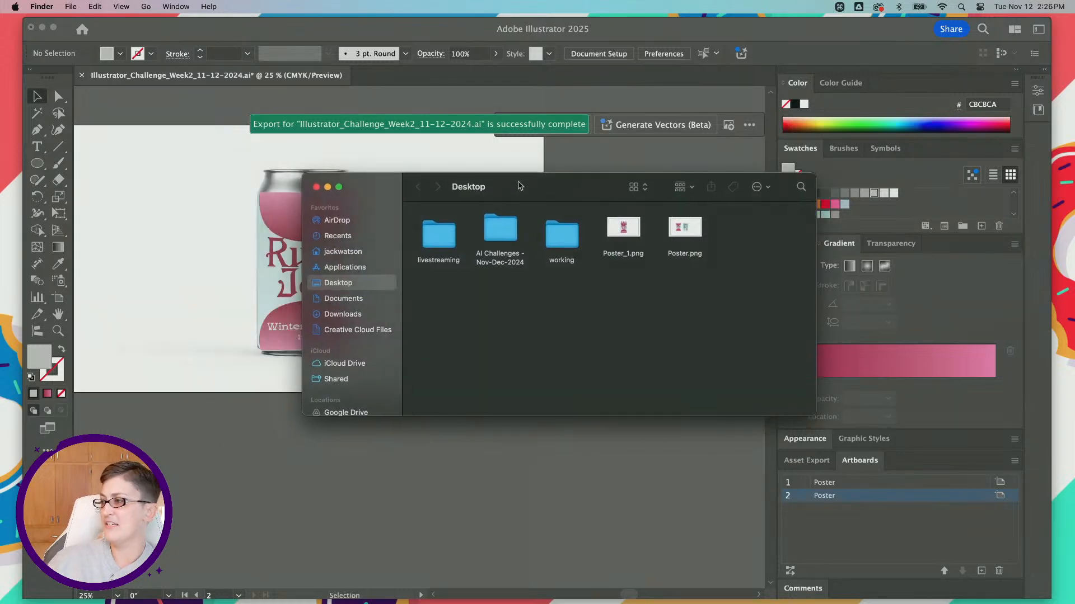
Step: Switch to Discord and post Poster_1.png and Poster.png in the dcc-feedback channel with the message "November Challenge 2"
{"action": "key", "text": "super+Tab"}
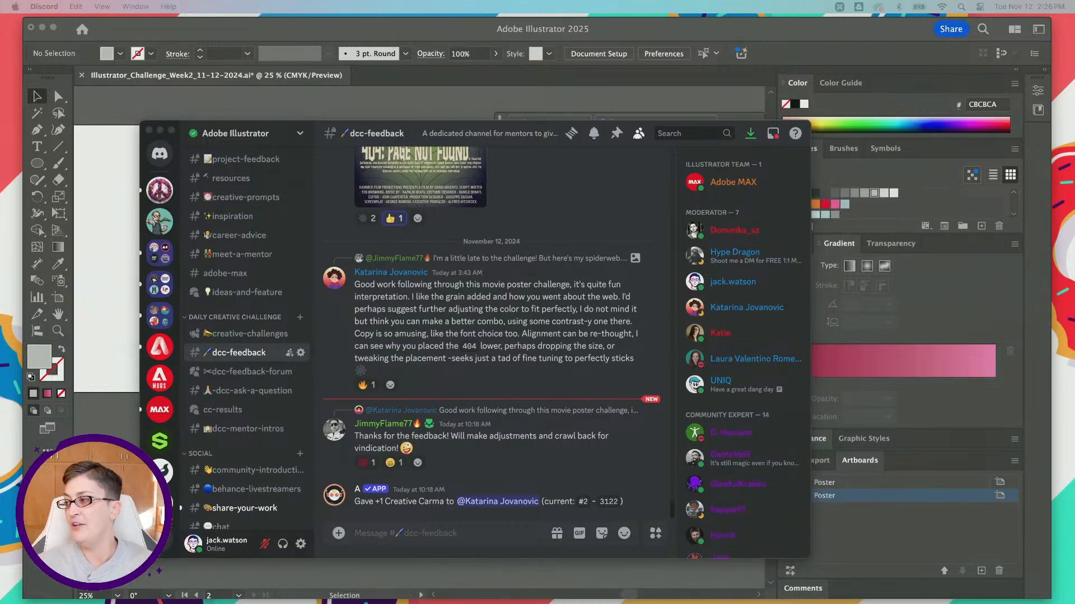
{"action": "left_click_drag", "start_coordinate": [481, 602], "coordinate": [483, 547]}
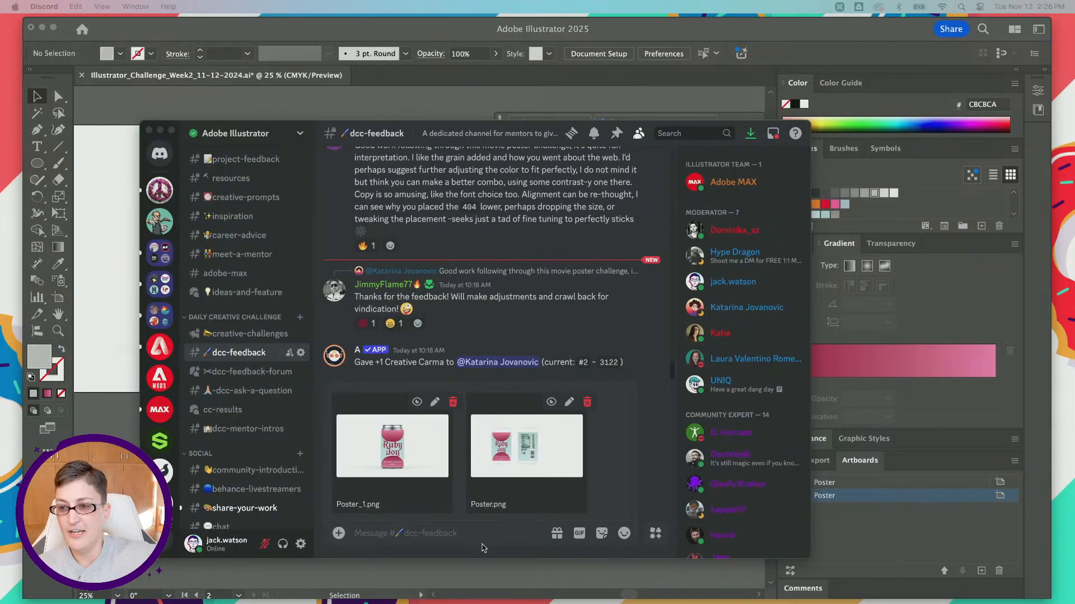
{"action": "left_click", "coordinate": [414, 533]}
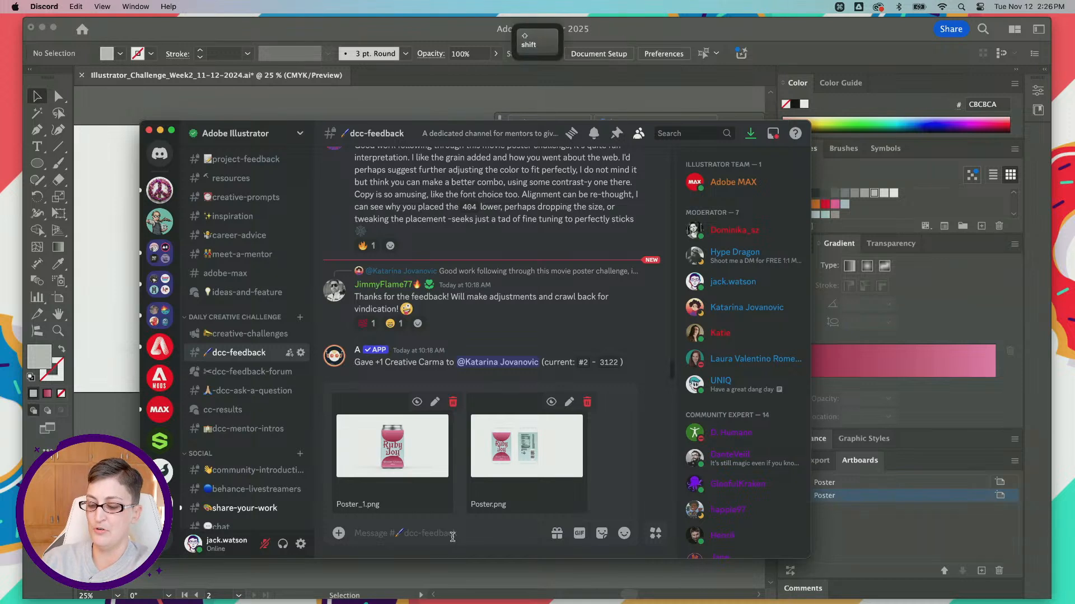
{"action": "type", "text": "November "}
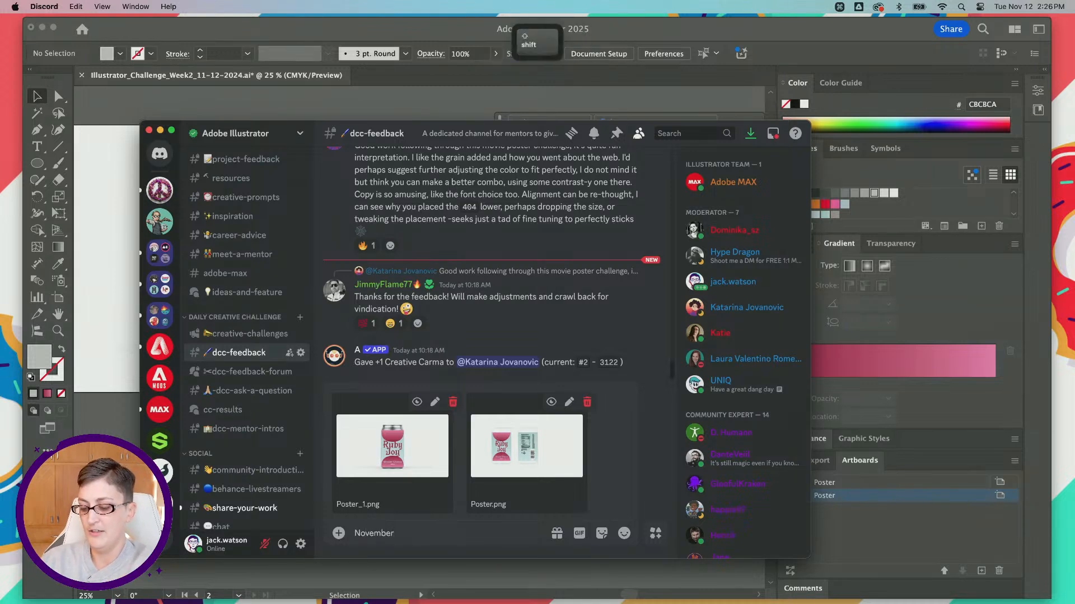
{"action": "type", "text": "Challenge 2"}
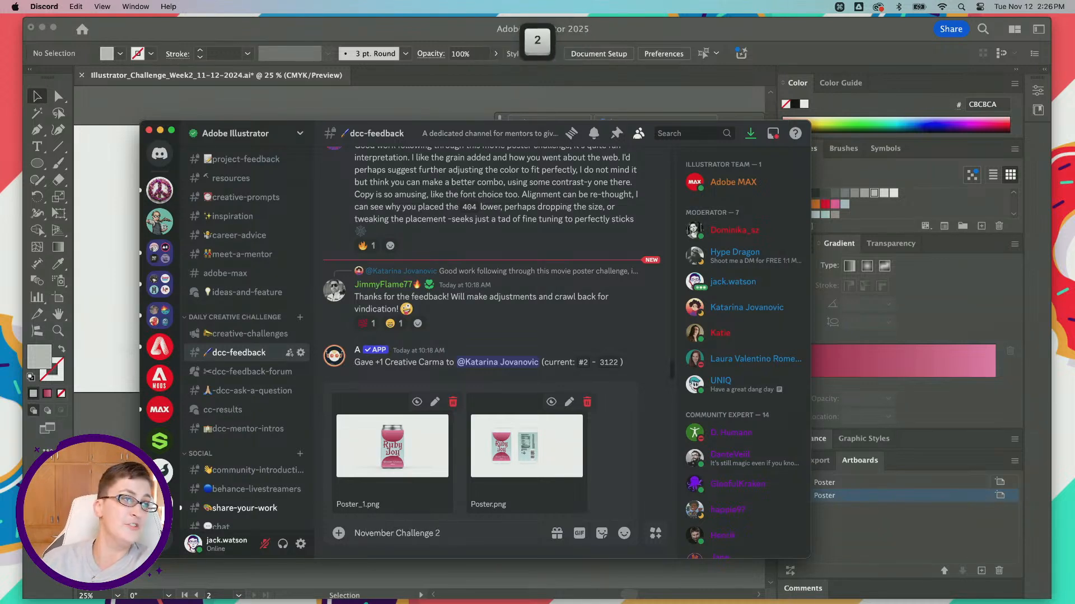
{"action": "key", "text": "Return"}
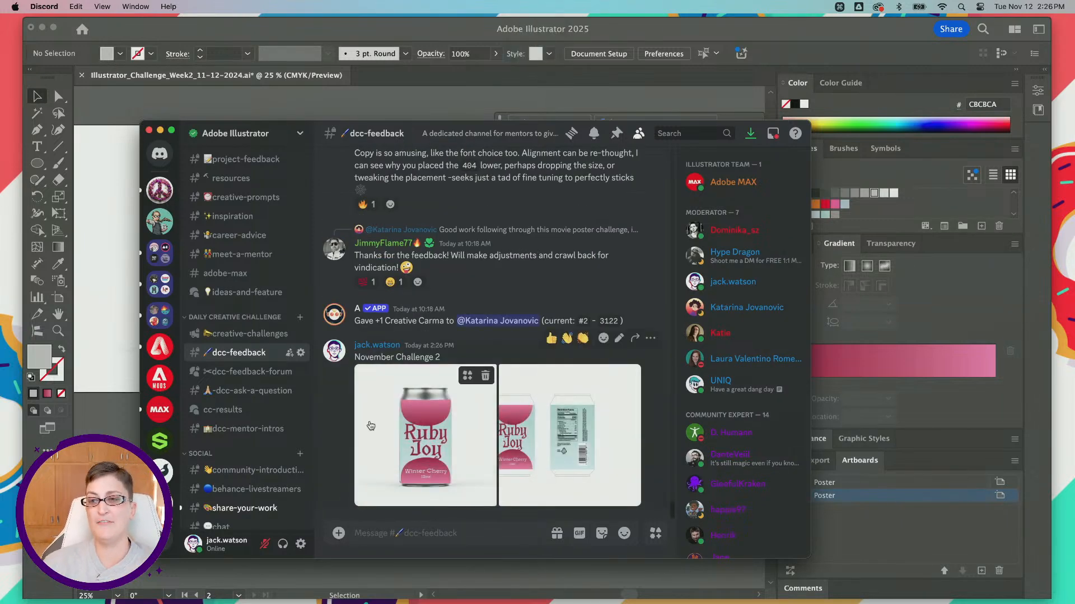
{"action": "scroll", "coordinate": [414, 411], "scroll_direction": "up", "scroll_amount": 3}
{"action": "scroll", "coordinate": [415, 410], "scroll_direction": "down", "scroll_amount": 3}
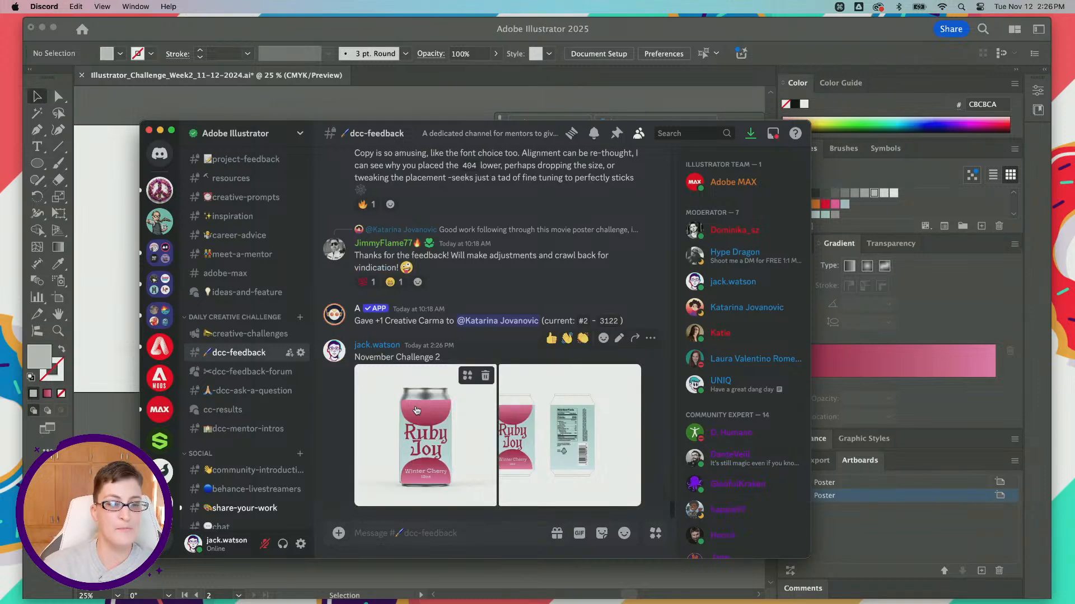